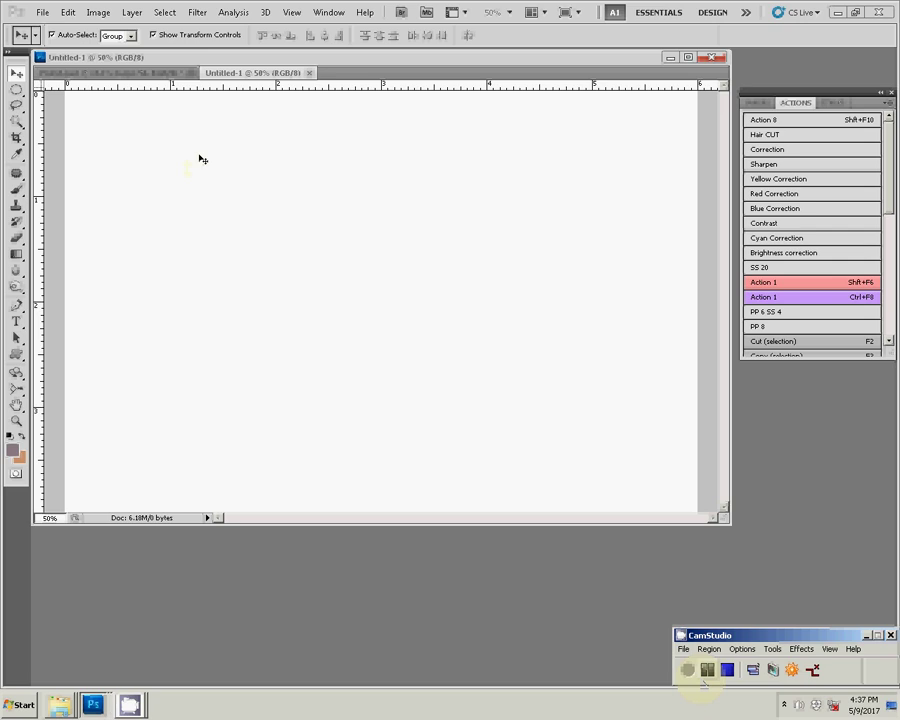
# Step: Start a text line near the upper left with the text size set to 24 pt
pyautogui.press('a')
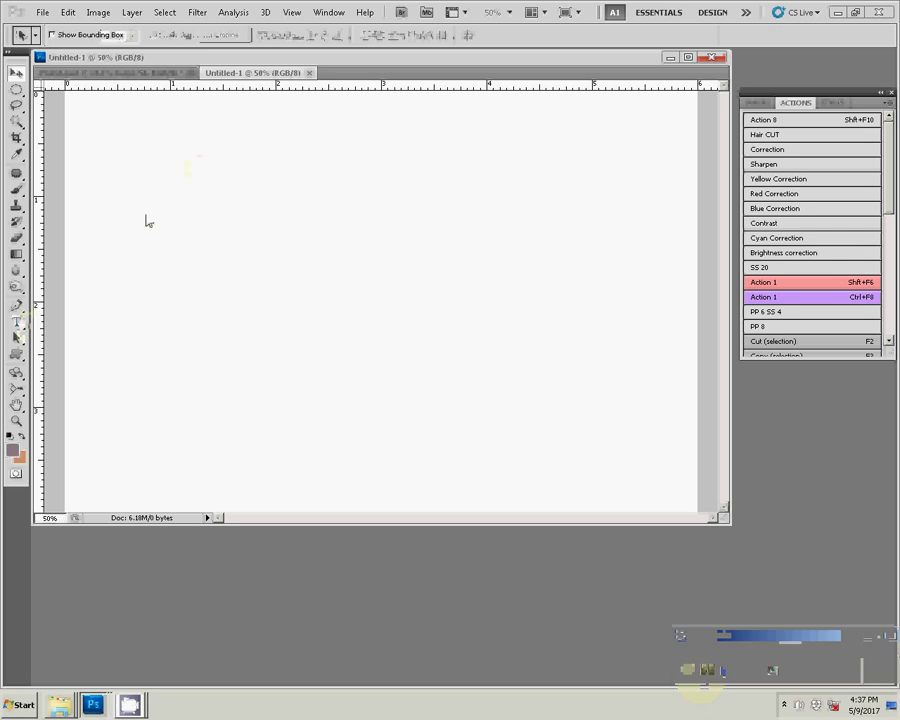
pyautogui.press('t')
pyautogui.click(146, 213)
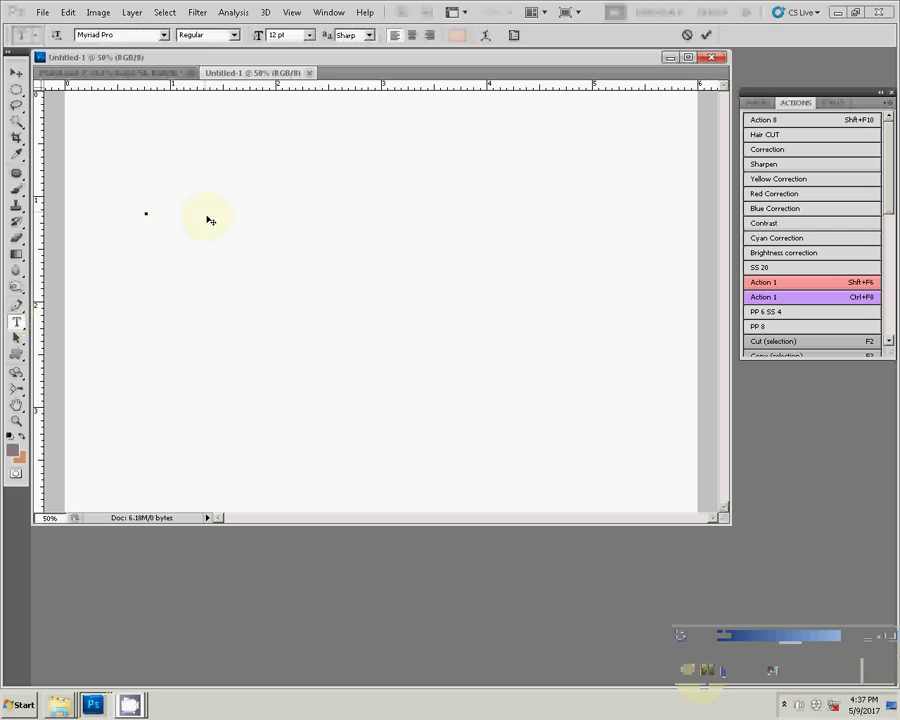
pyautogui.click(310, 35)
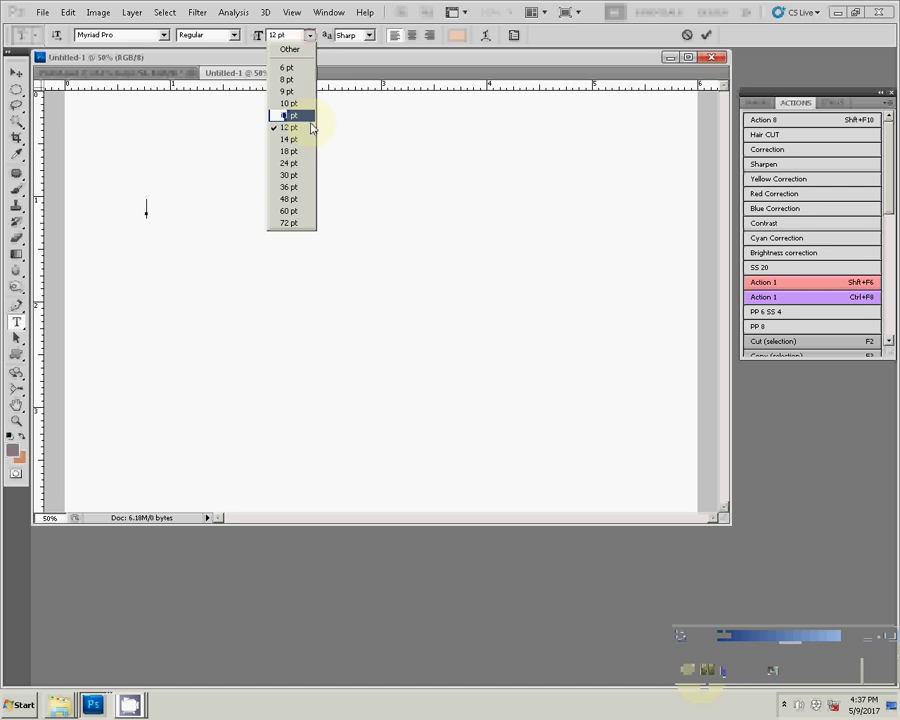
pyautogui.click(292, 163)
# Step: Set the text colour to blue (#0414dc) and place the insertion point near the upper left
pyautogui.click(457, 36)
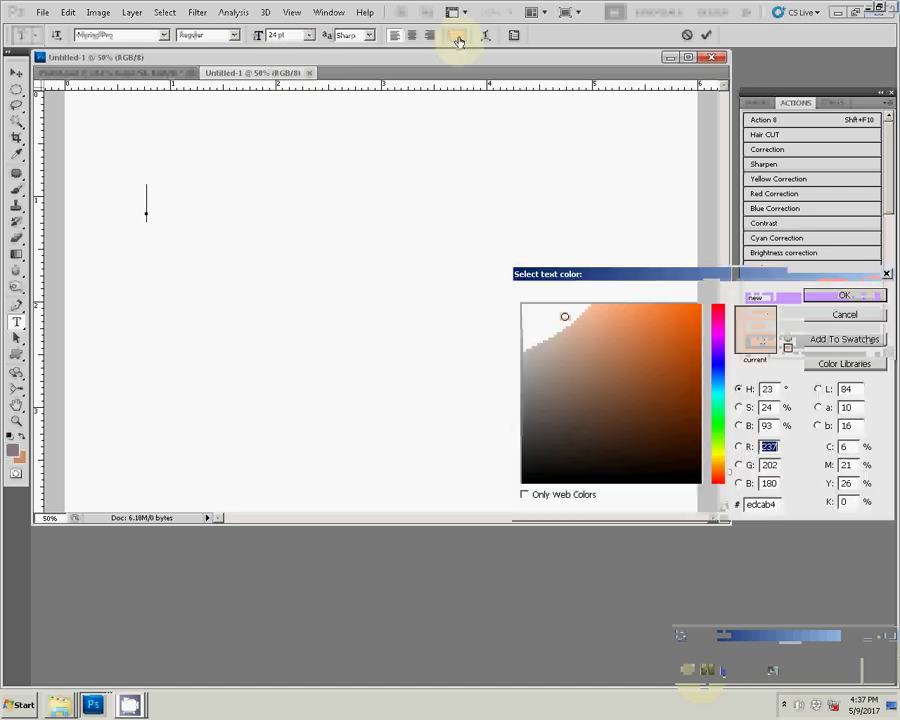
pyautogui.click(717, 365)
pyautogui.click(697, 328)
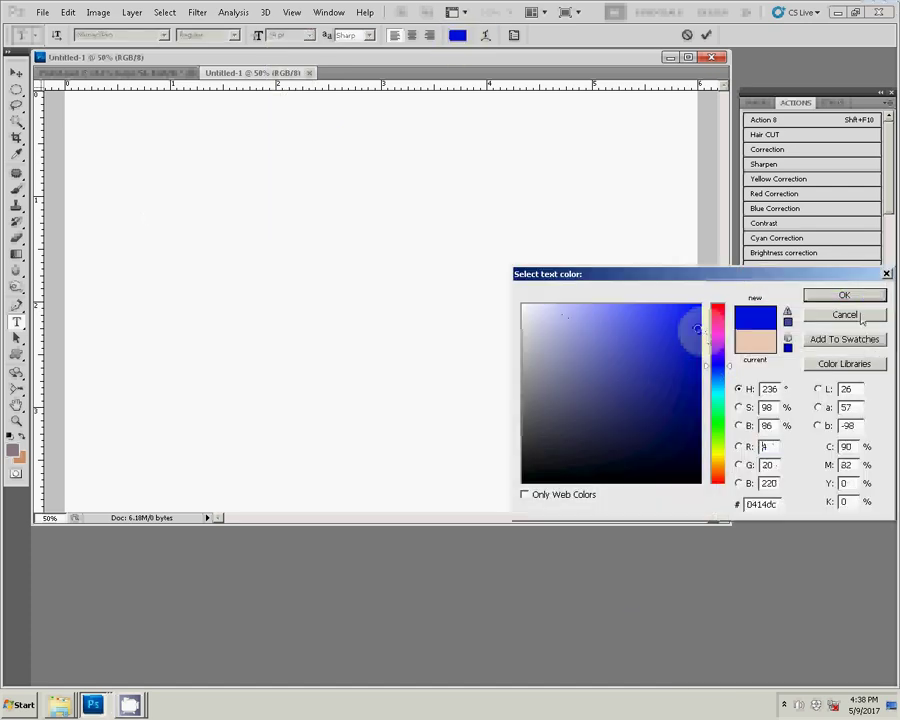
pyautogui.click(844, 296)
pyautogui.click(146, 205)
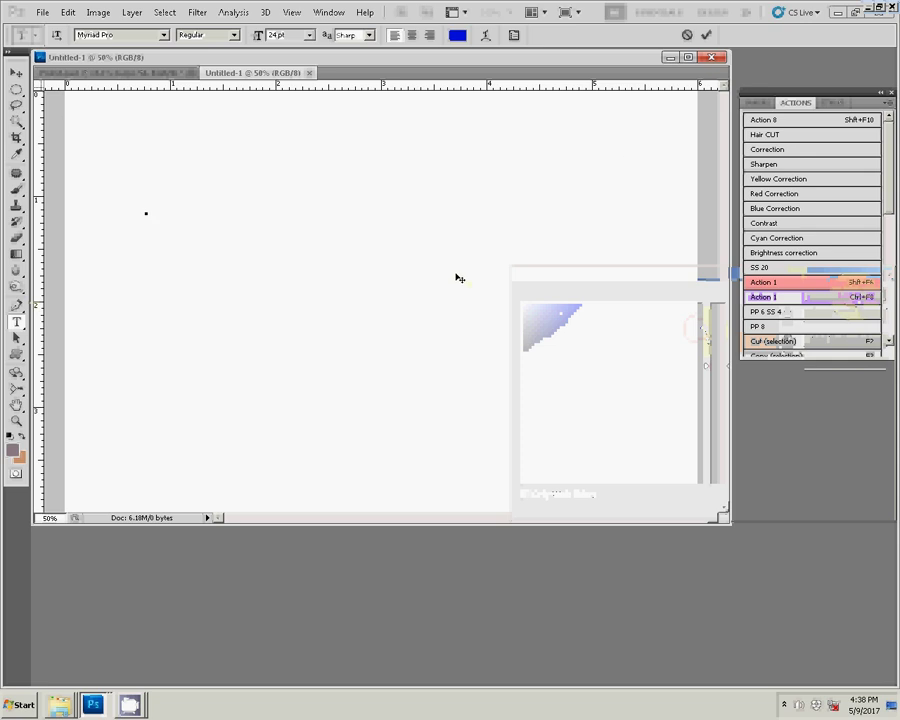
pyautogui.write('R')
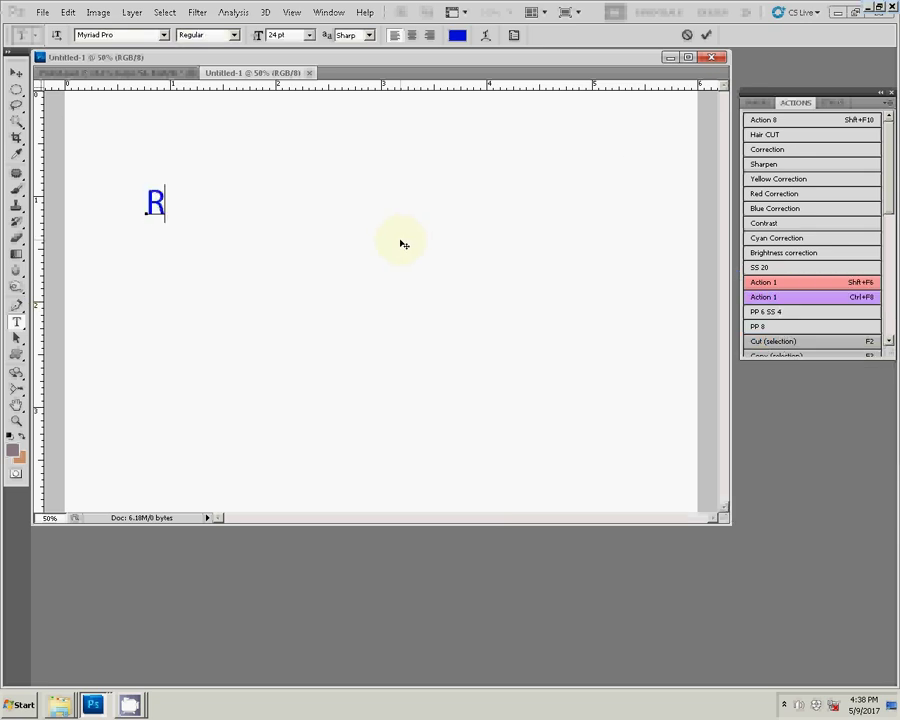
pyautogui.write('y.')
pyautogui.write('Sa')
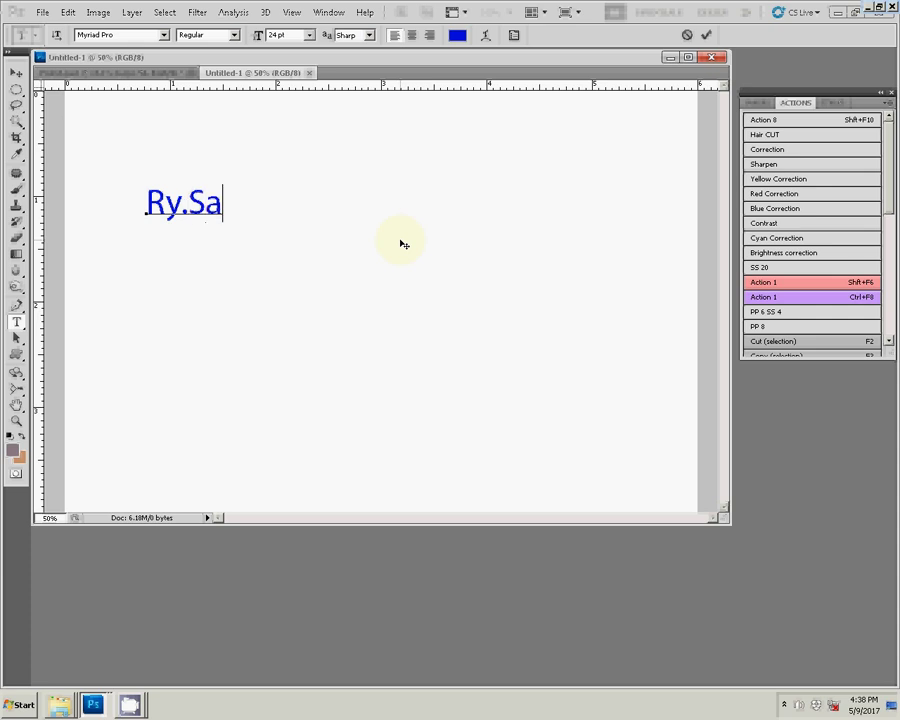
pyautogui.write('n')
pyautogui.write('dee')
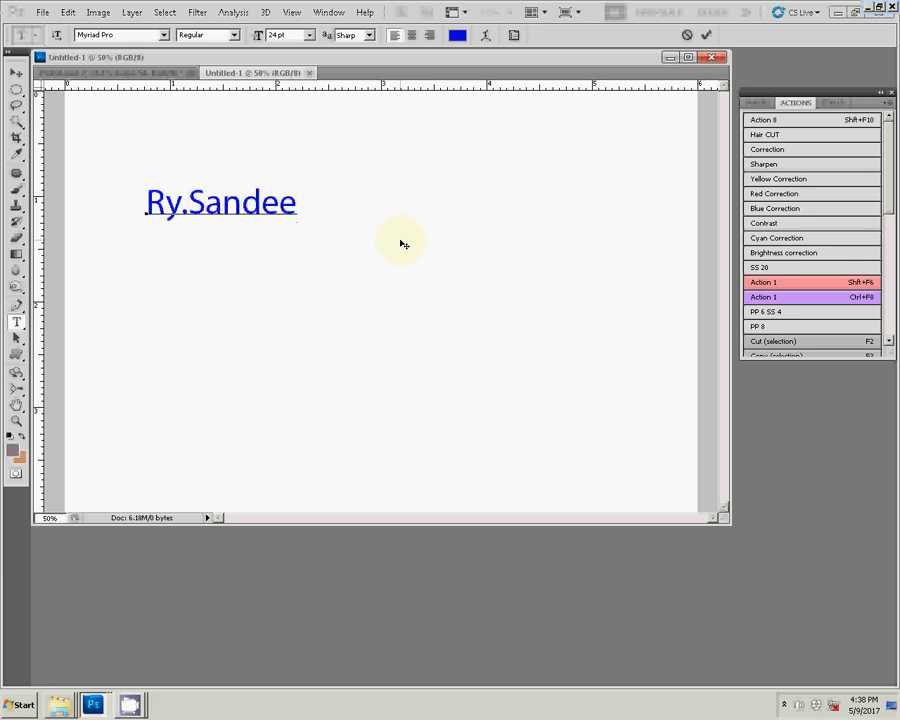
pyautogui.write('p')
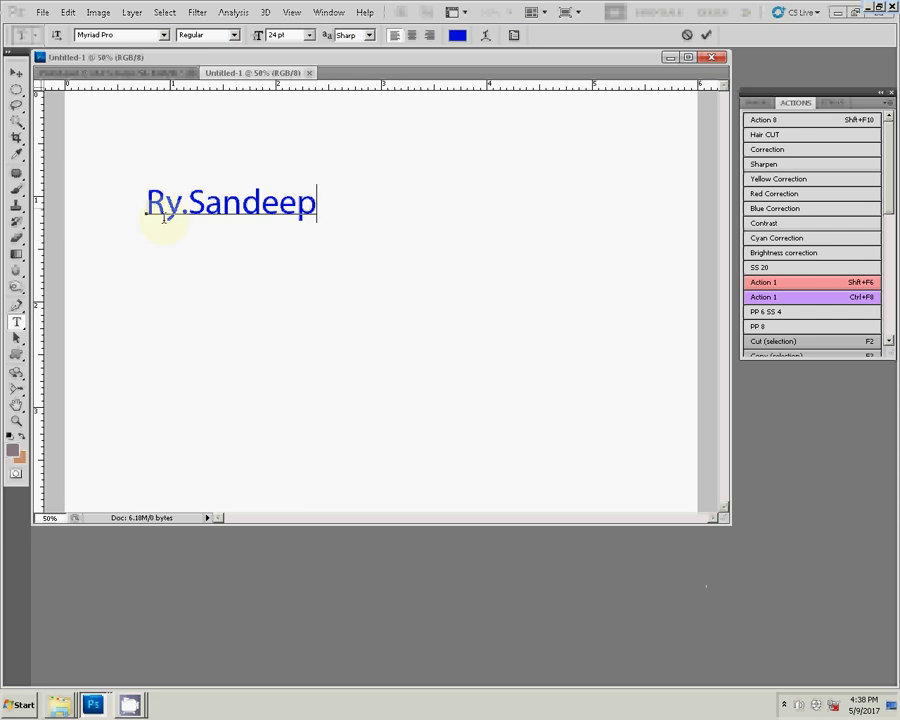
pyautogui.moveTo(188, 205); pyautogui.dragTo(137, 205)
pyautogui.press('BackSpace')
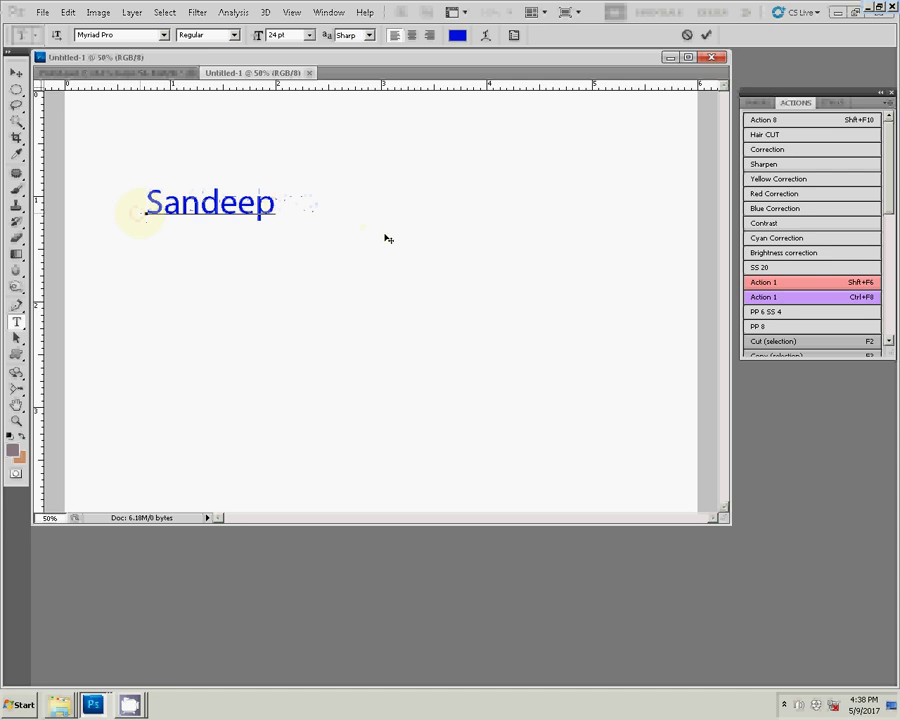
pyautogui.write('.')
pyautogui.write('M')
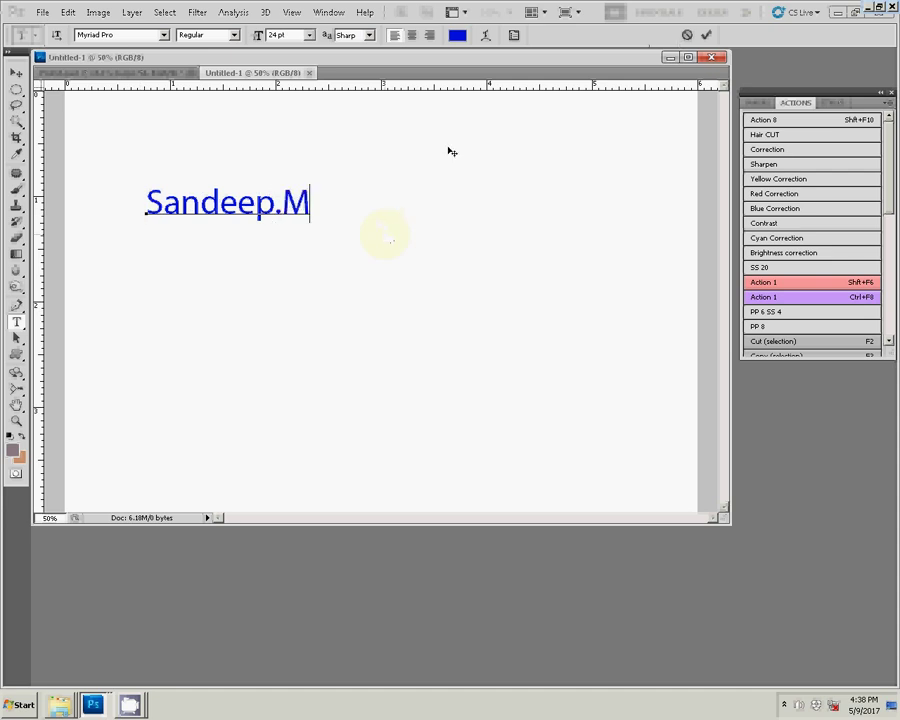
pyautogui.click(706, 35)
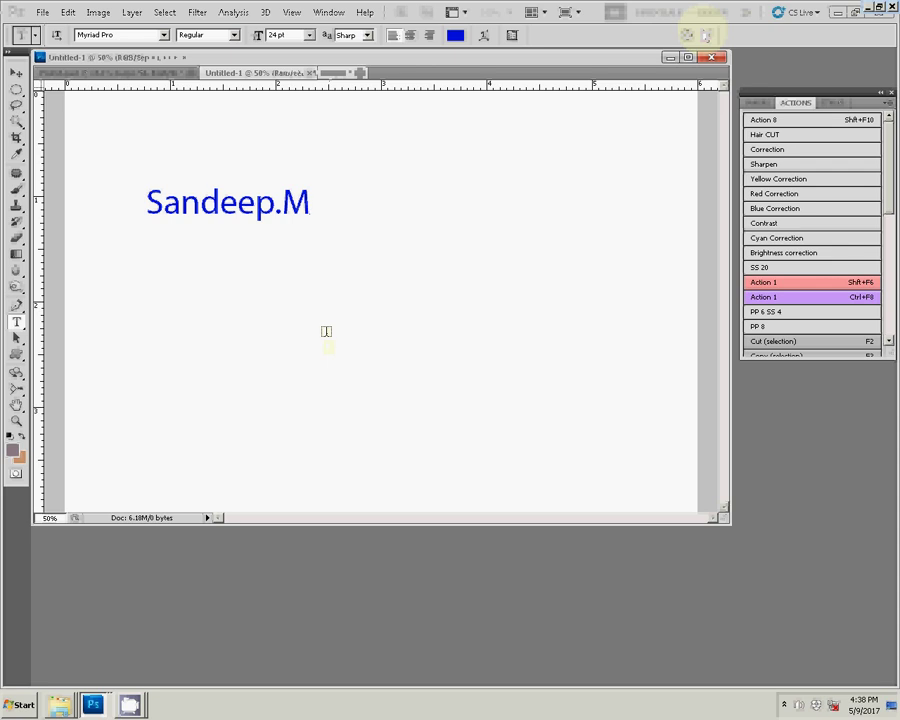
pyautogui.click(326, 331)
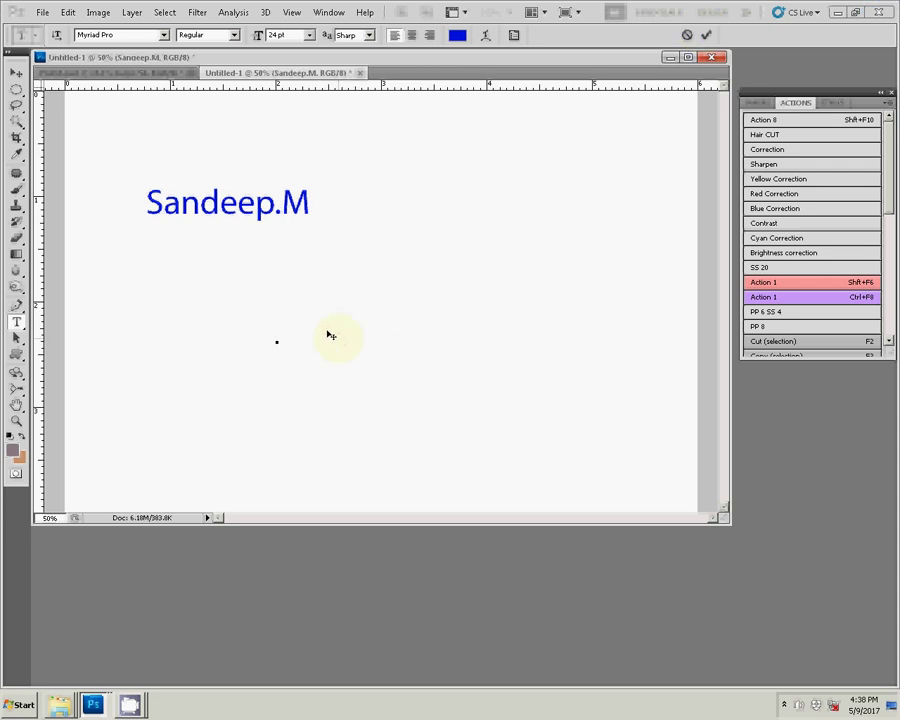
pyautogui.write('ra')
pyautogui.press('BackSpace')
pyautogui.press('BackSpace')
pyautogui.write('R')
pyautogui.write('a')
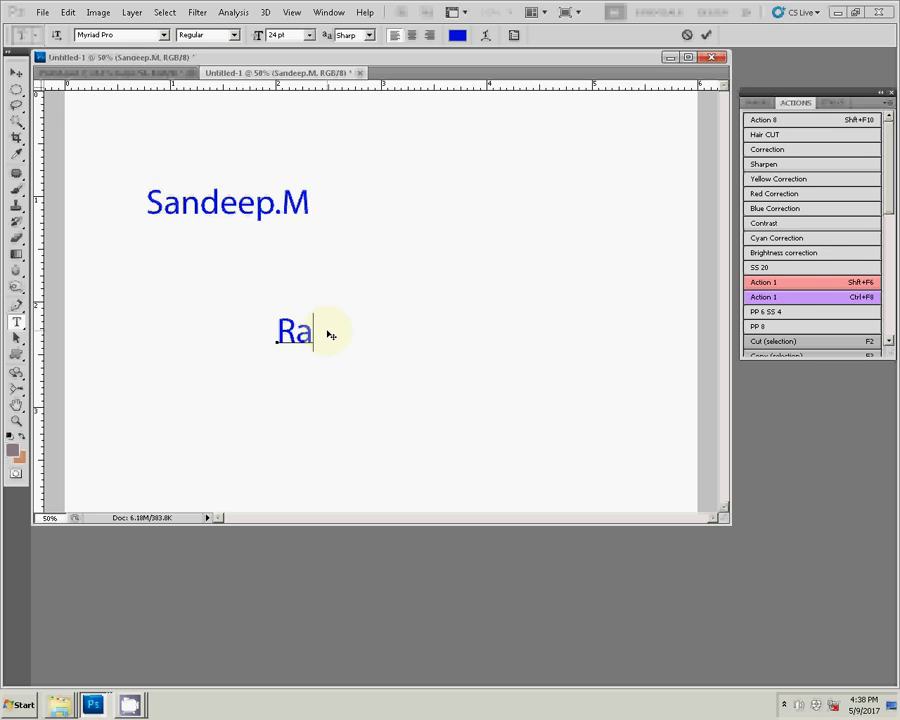
pyautogui.write('sh')
pyautogui.write('mi')
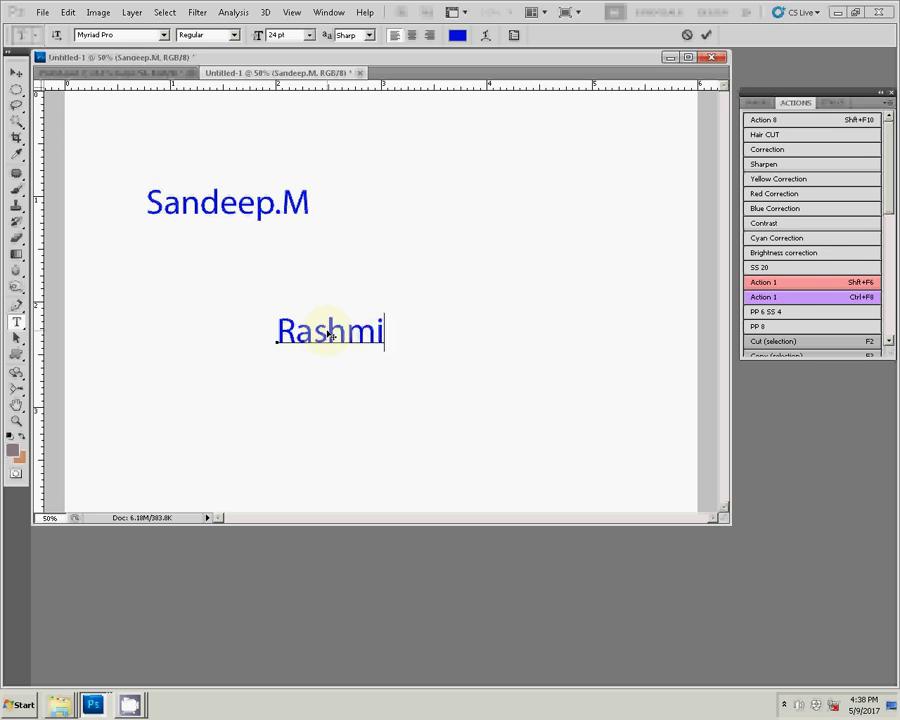
pyautogui.write('.')
pyautogui.write('s')
pyautogui.moveTo(393, 330); pyautogui.dragTo(407, 330)
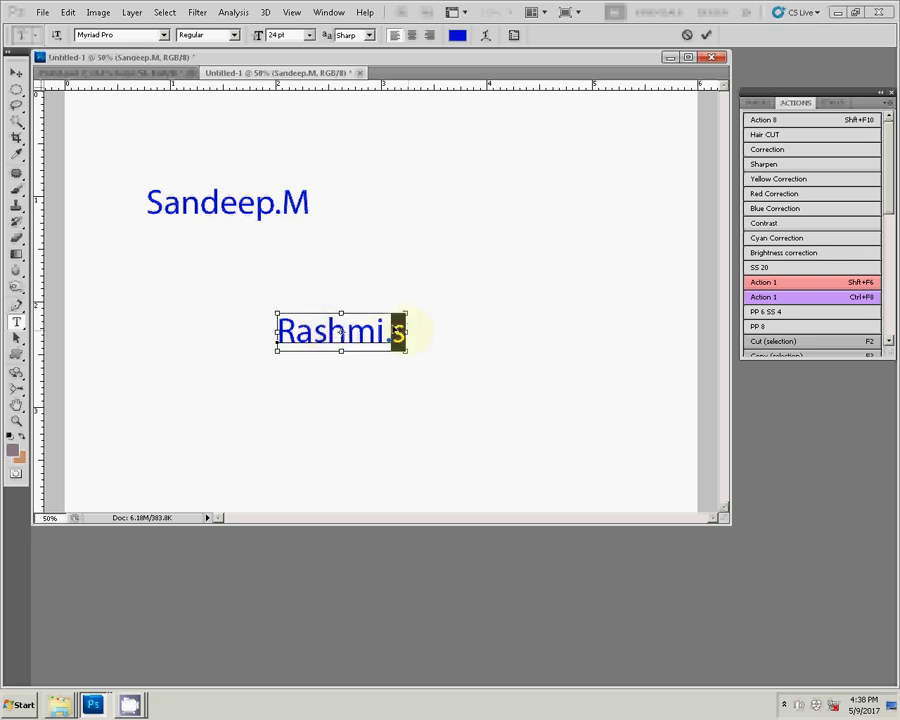
pyautogui.hotkey('ctrl', 's')
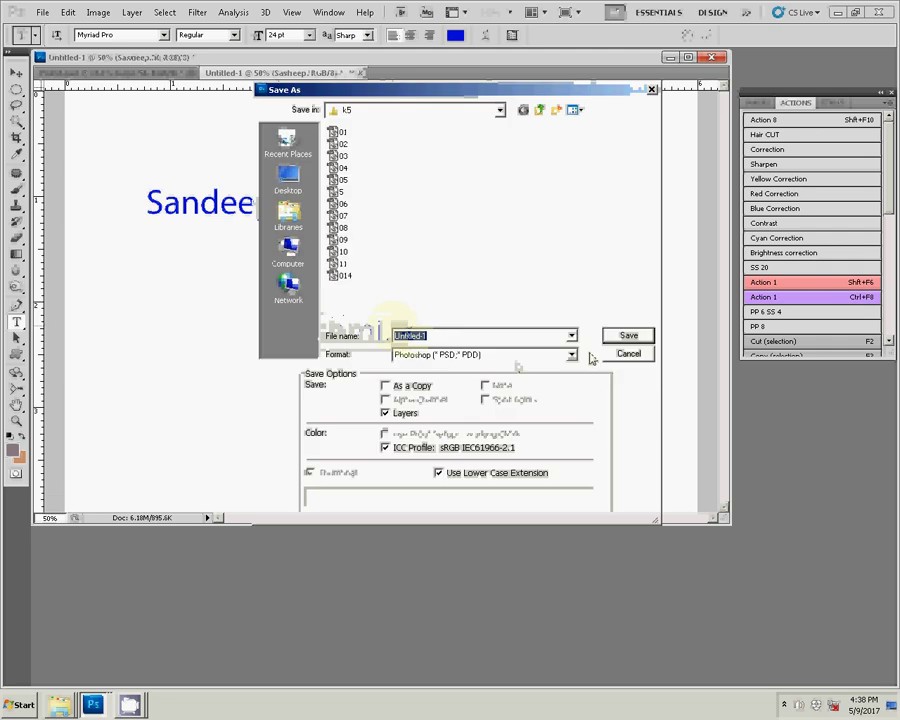
pyautogui.press('Escape')
pyautogui.moveTo(395, 331); pyautogui.dragTo(420, 331)
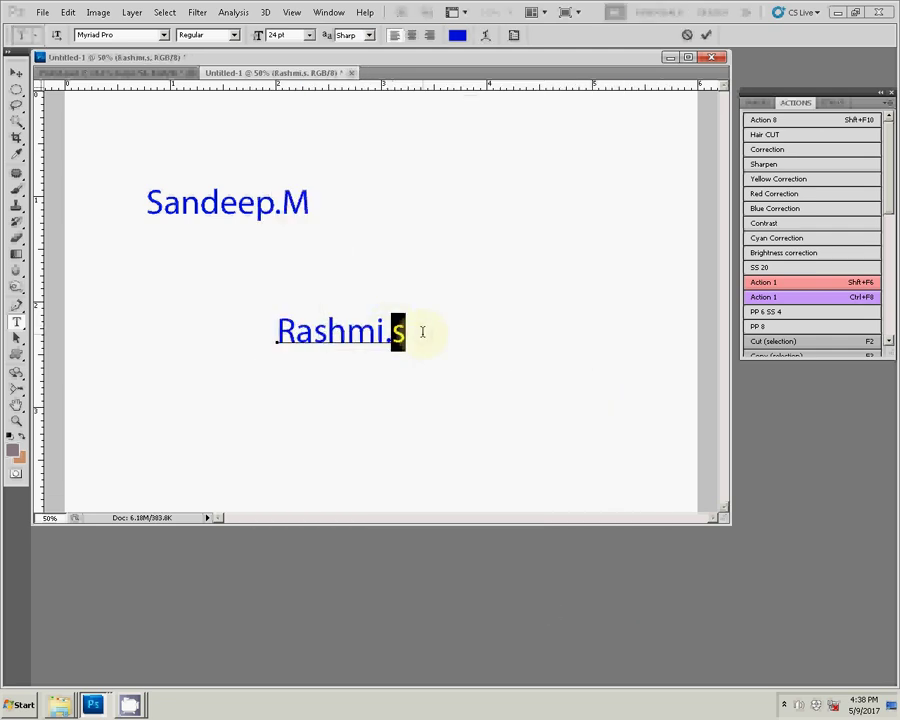
pyautogui.write('S')
pyautogui.click(706, 34)
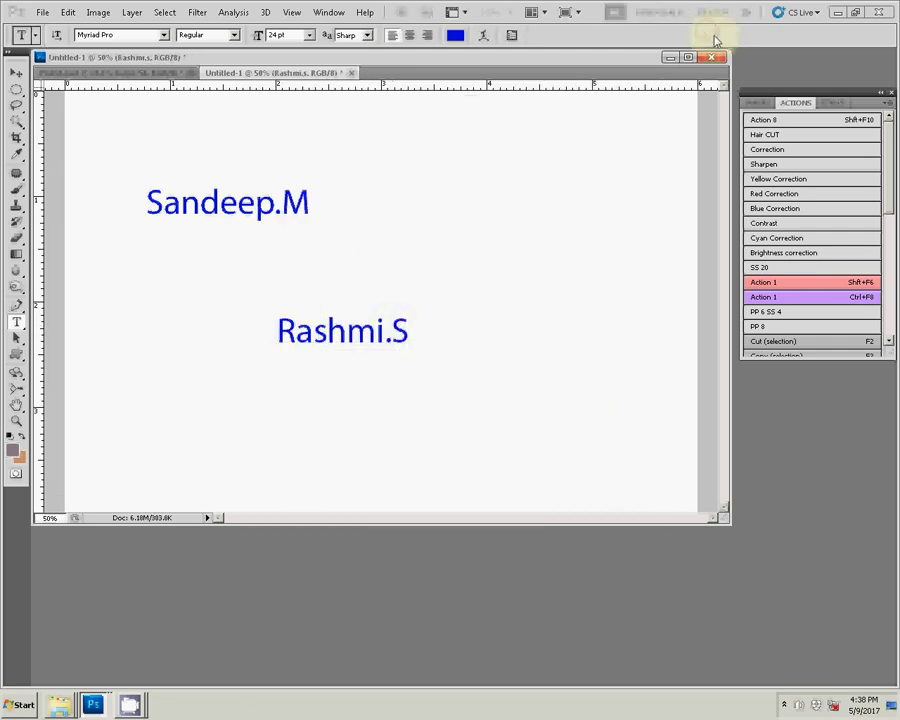
pyautogui.press('v')
pyautogui.click(237, 210)
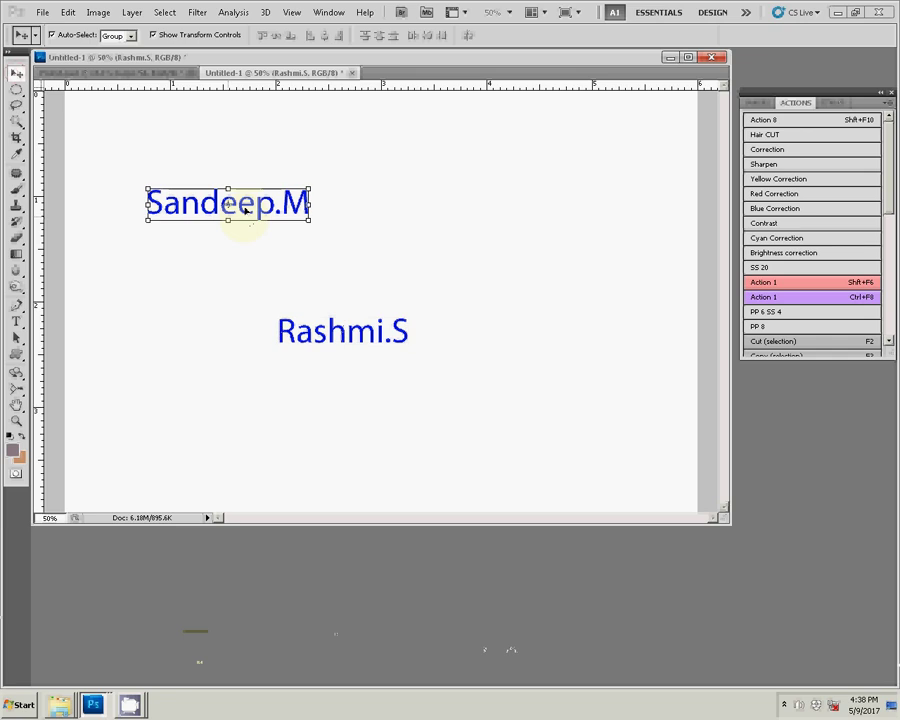
pyautogui.click(829, 103)
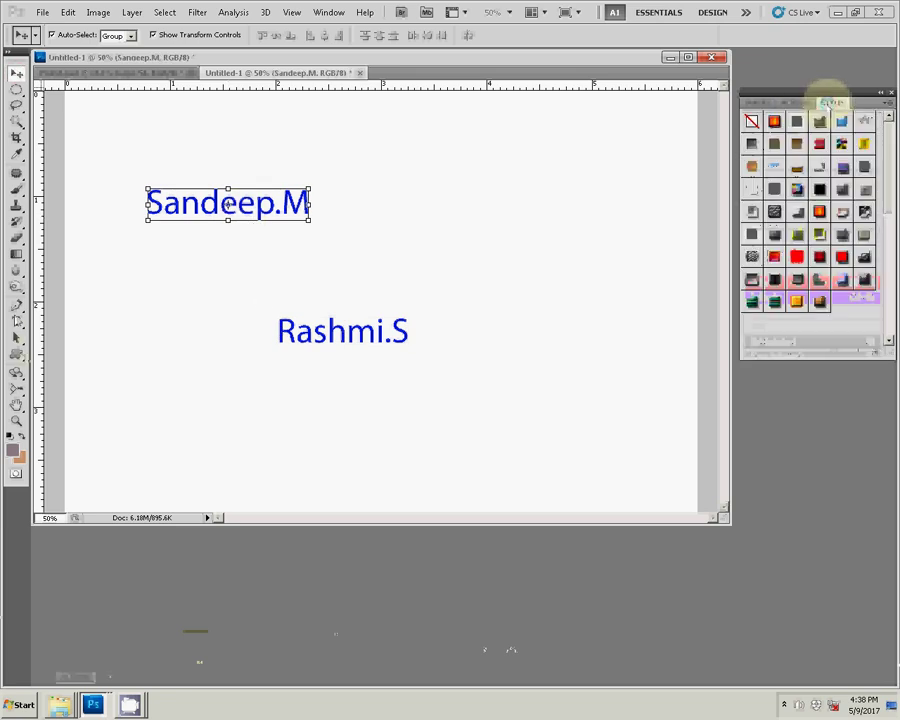
pyautogui.press('t')
pyautogui.click(164, 35)
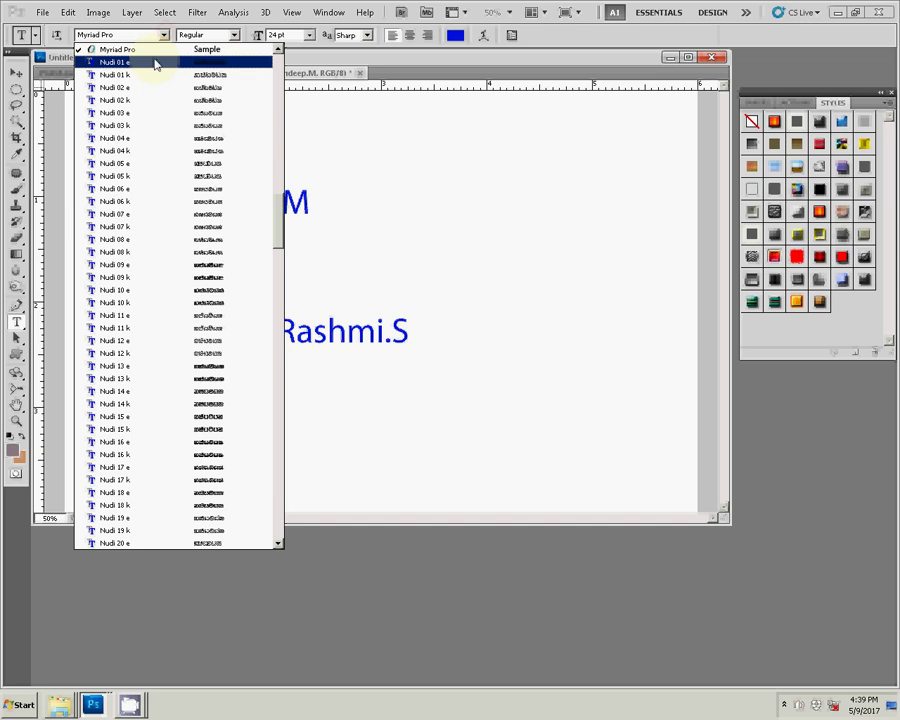
pyautogui.moveTo(279, 225); pyautogui.dragTo(279, 55)
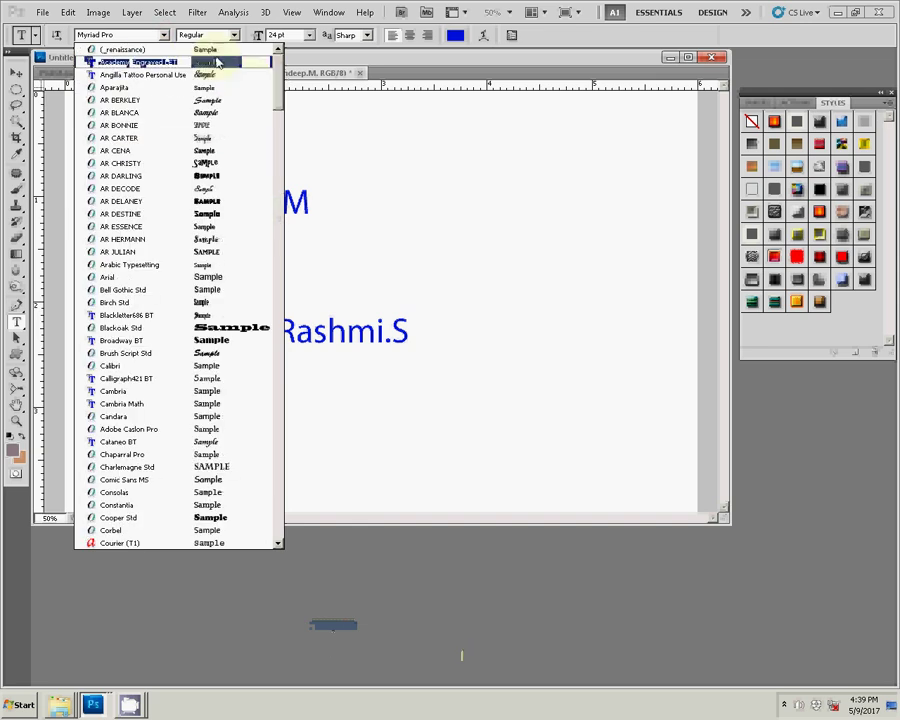
pyautogui.click(115, 51)
pyautogui.click(493, 139)
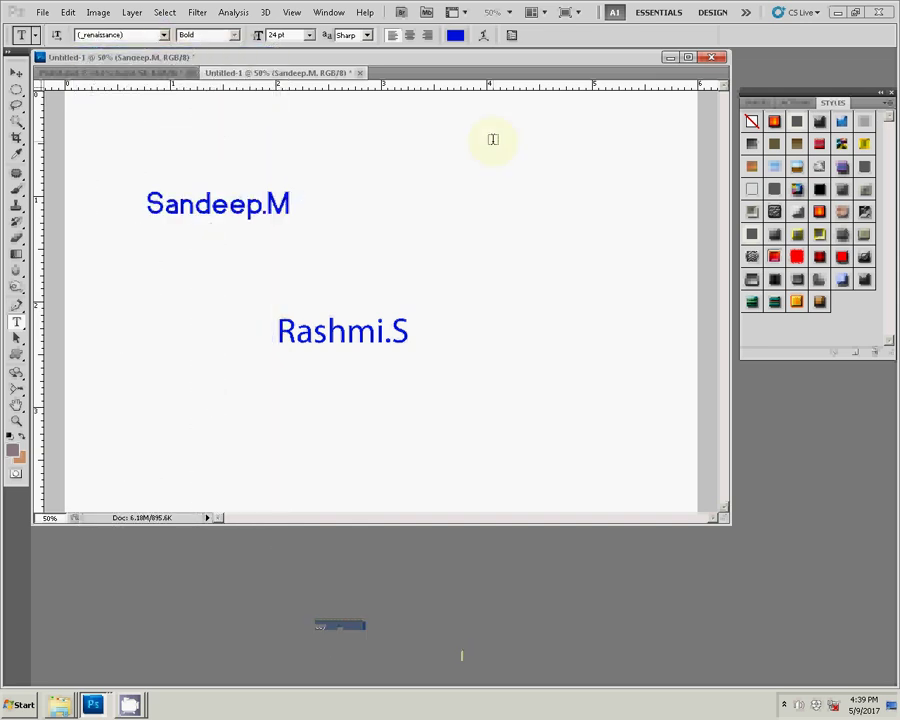
pyautogui.press('Down')
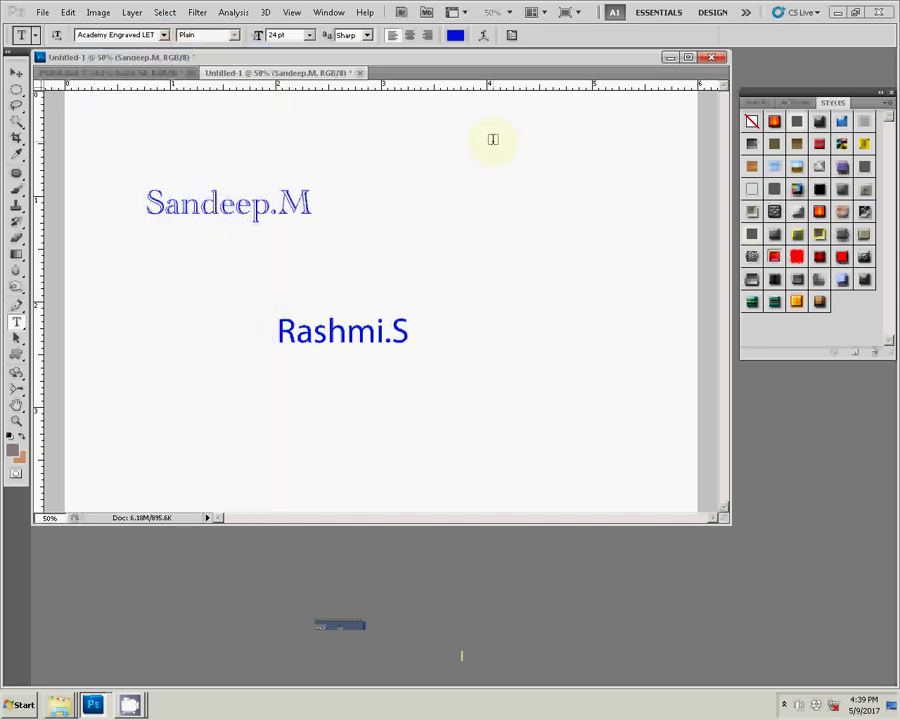
pyautogui.press('Down')
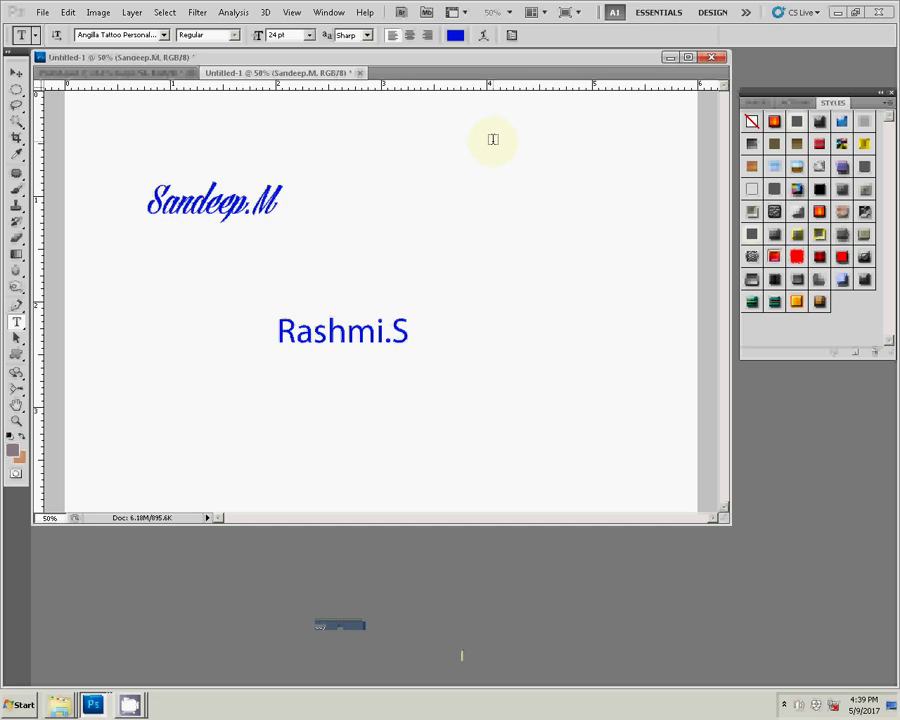
pyautogui.click(393, 112)
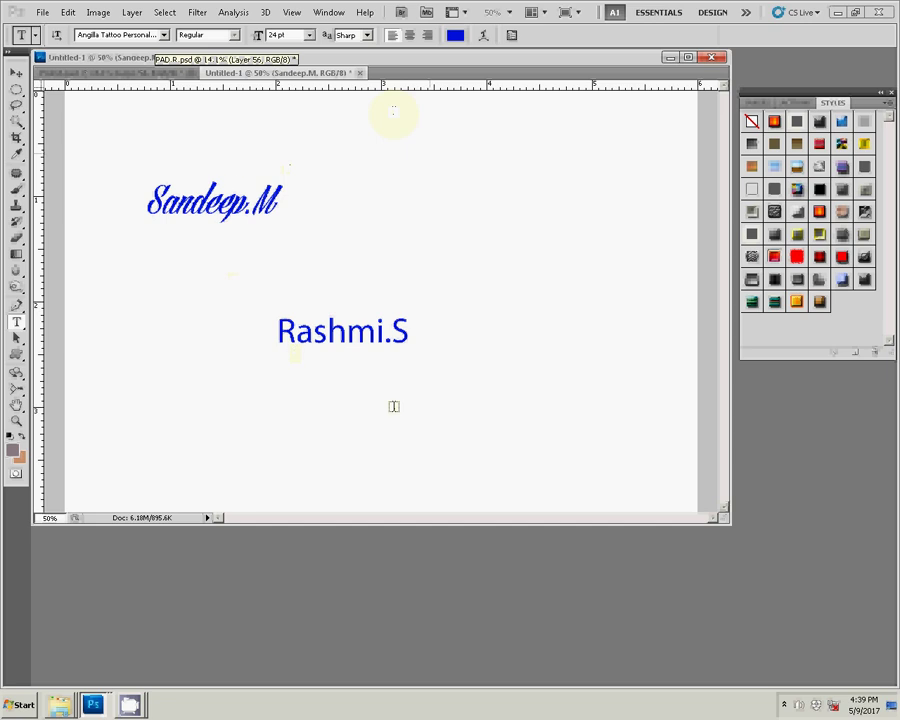
pyautogui.moveTo(281, 332); pyautogui.dragTo(428, 336)
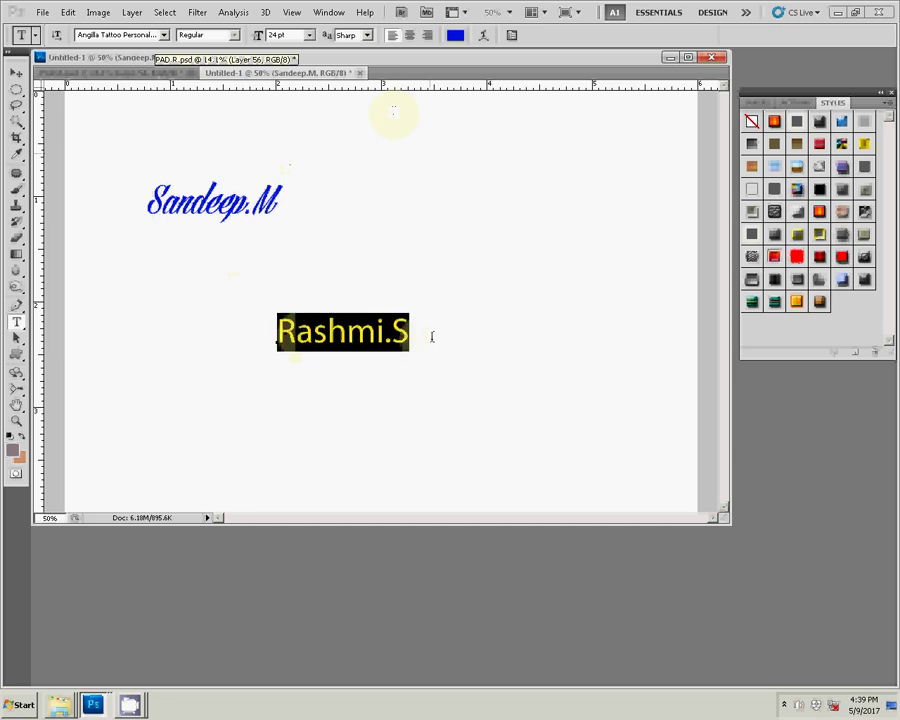
pyautogui.click(168, 37)
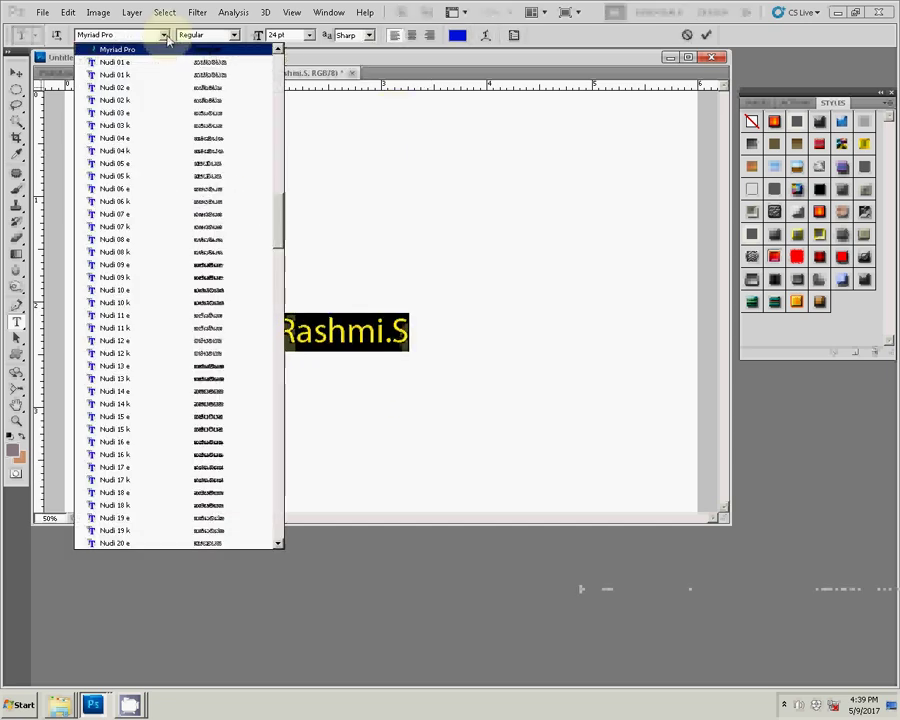
pyautogui.click(277, 168)
pyautogui.click(282, 66)
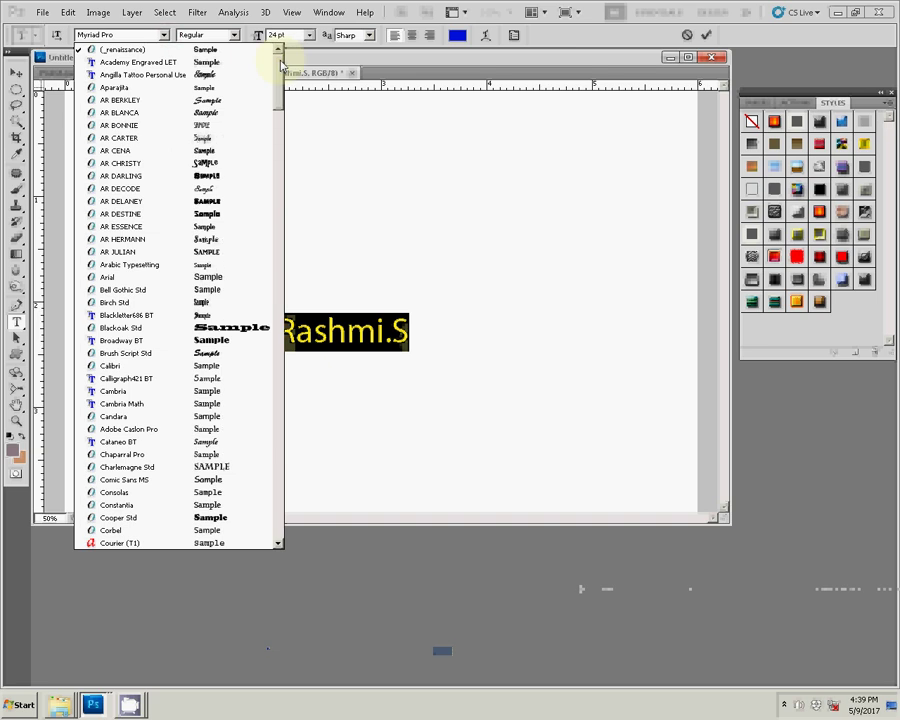
pyautogui.click(176, 76)
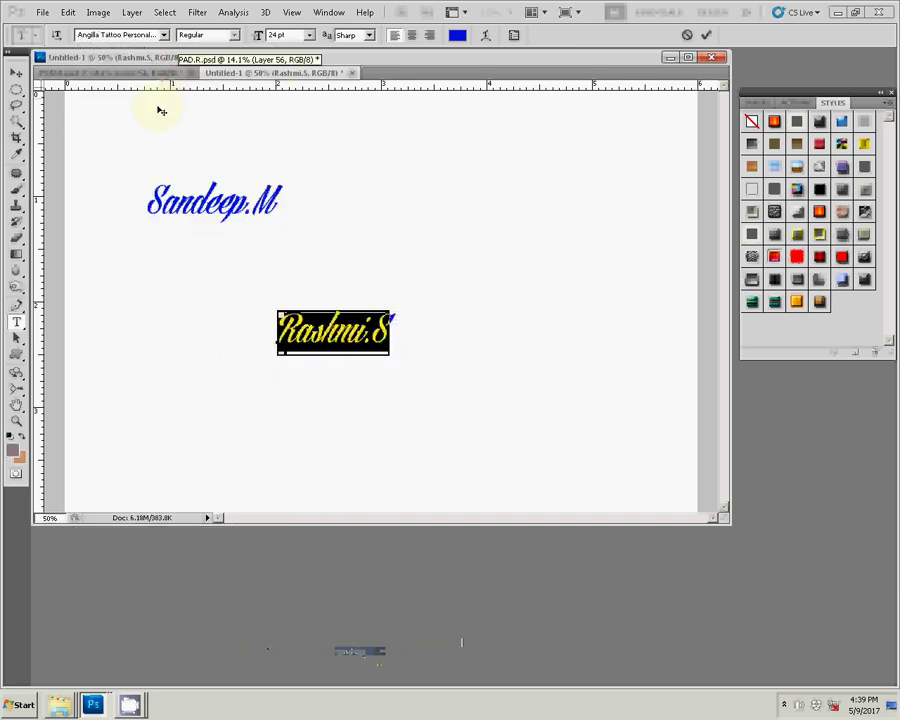
pyautogui.click(705, 35)
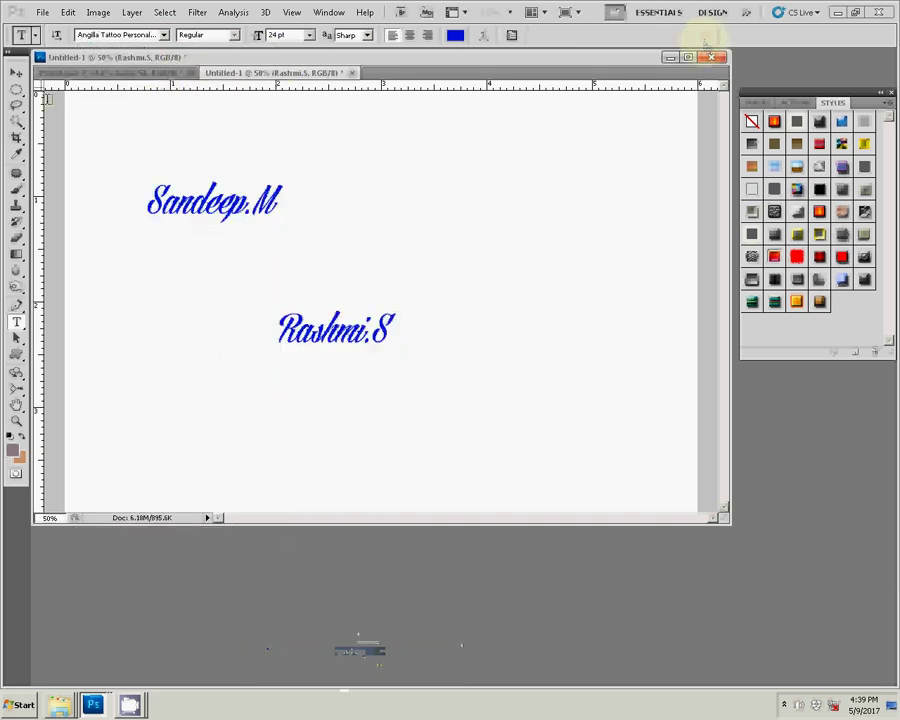
pyautogui.click(15, 73)
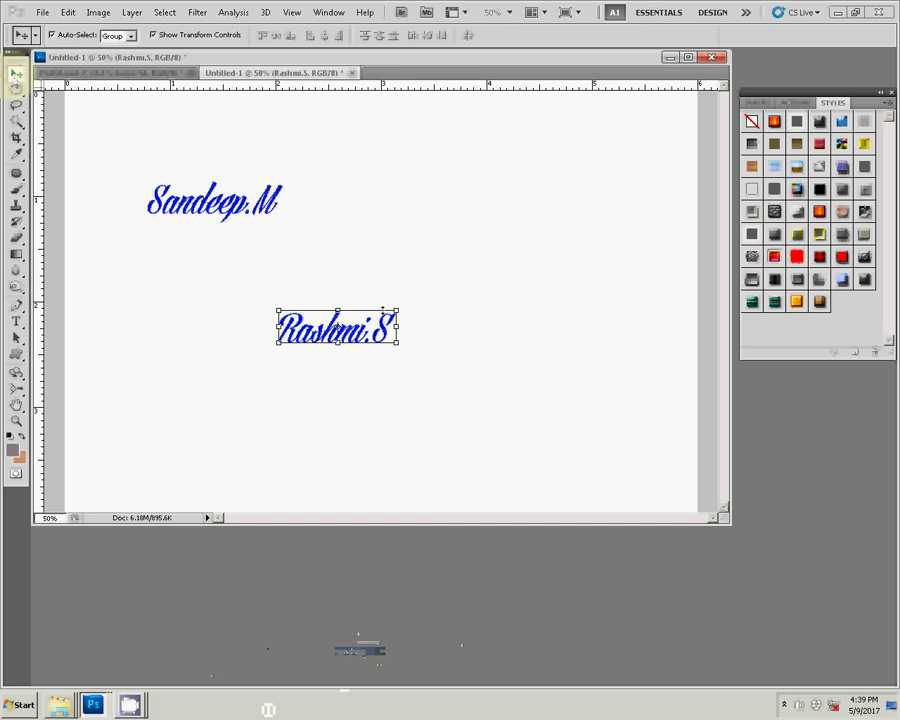
pyautogui.moveTo(358, 328); pyautogui.dragTo(316, 273)
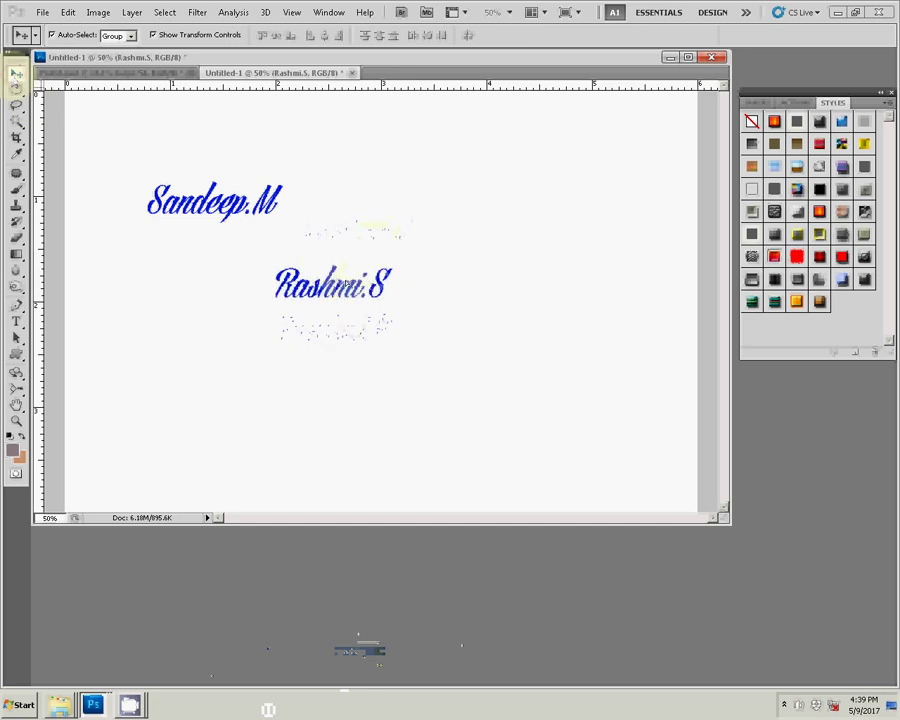
pyautogui.moveTo(316, 273); pyautogui.dragTo(225, 258)
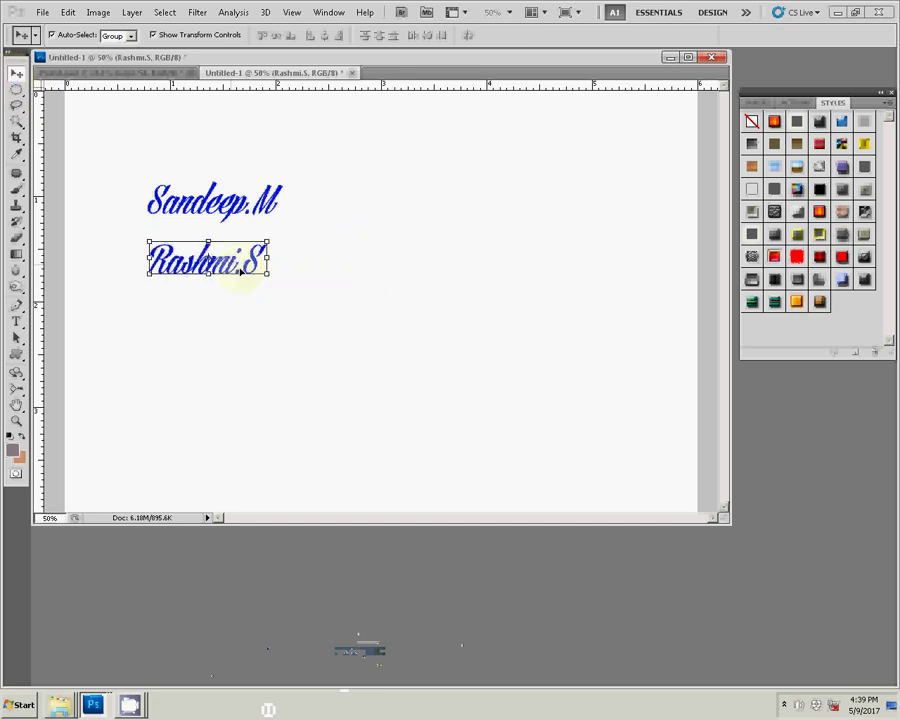
pyautogui.click(16, 320)
# Step: Type the date 19/04/2017 as a new text line below the names
pyautogui.click(376, 342)
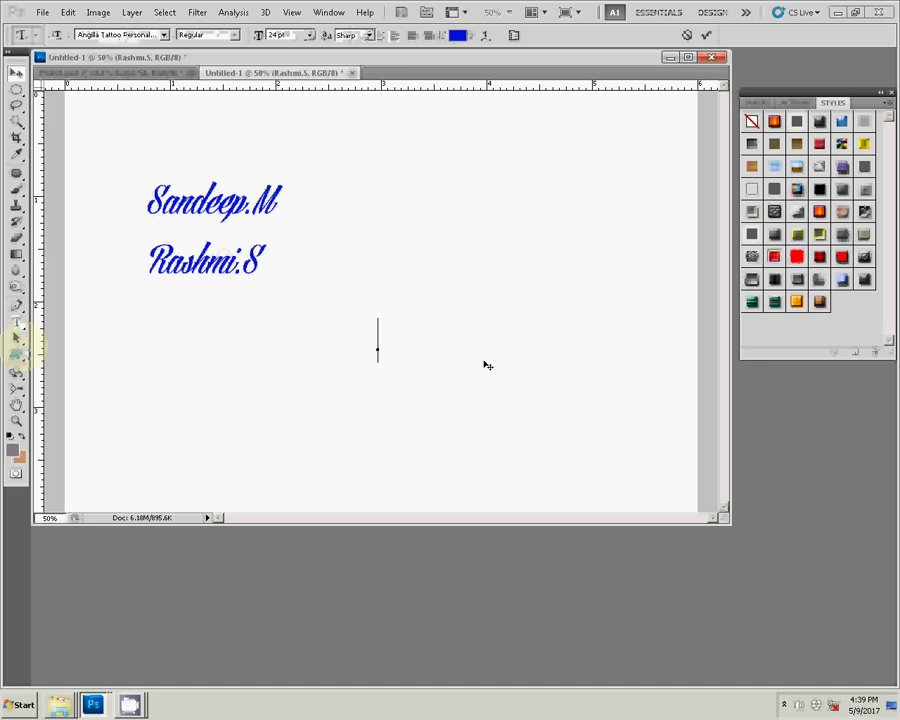
pyautogui.click(456, 346)
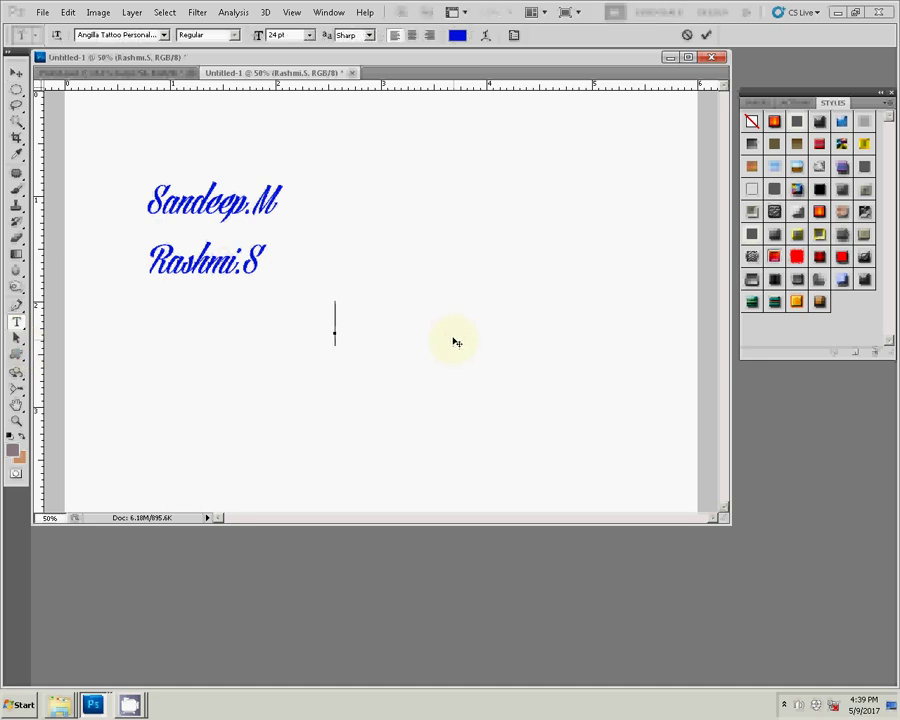
pyautogui.click(452, 292)
pyautogui.click(716, 215)
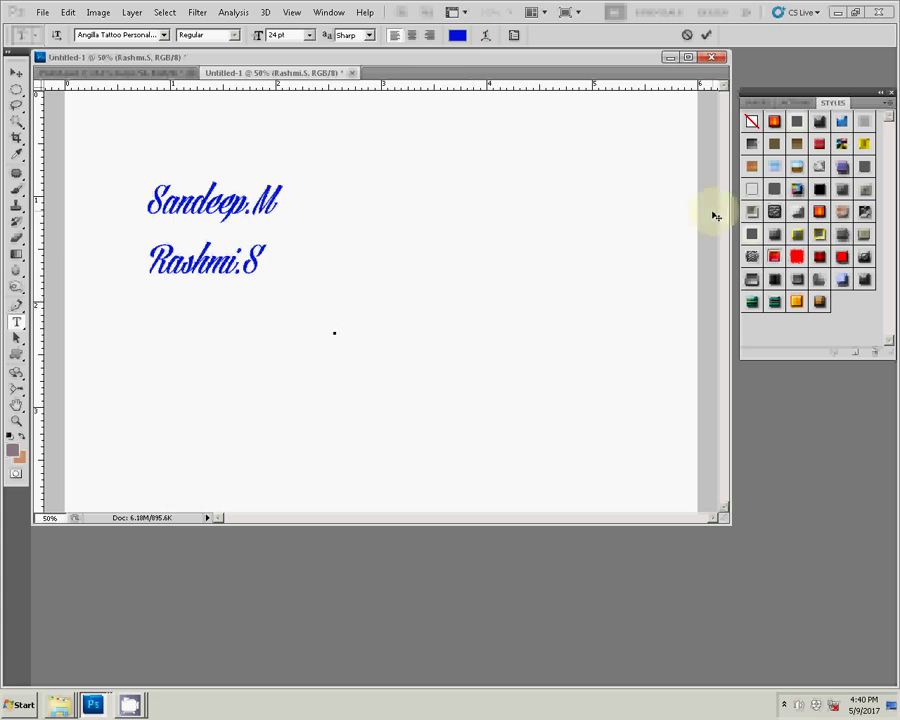
pyautogui.write('_')
pyautogui.write('v/')
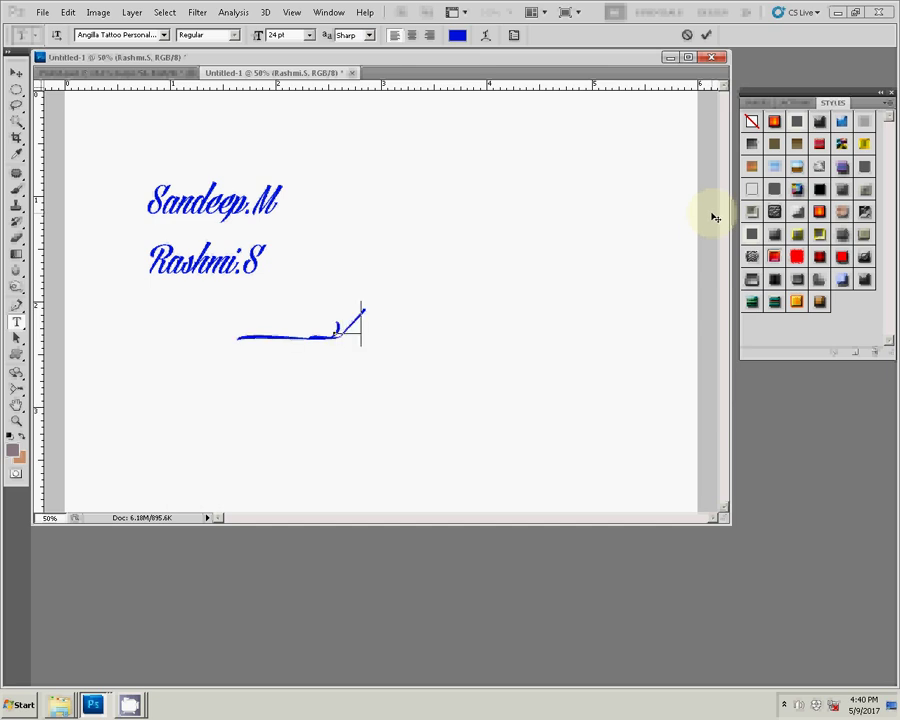
pyautogui.write('k/')
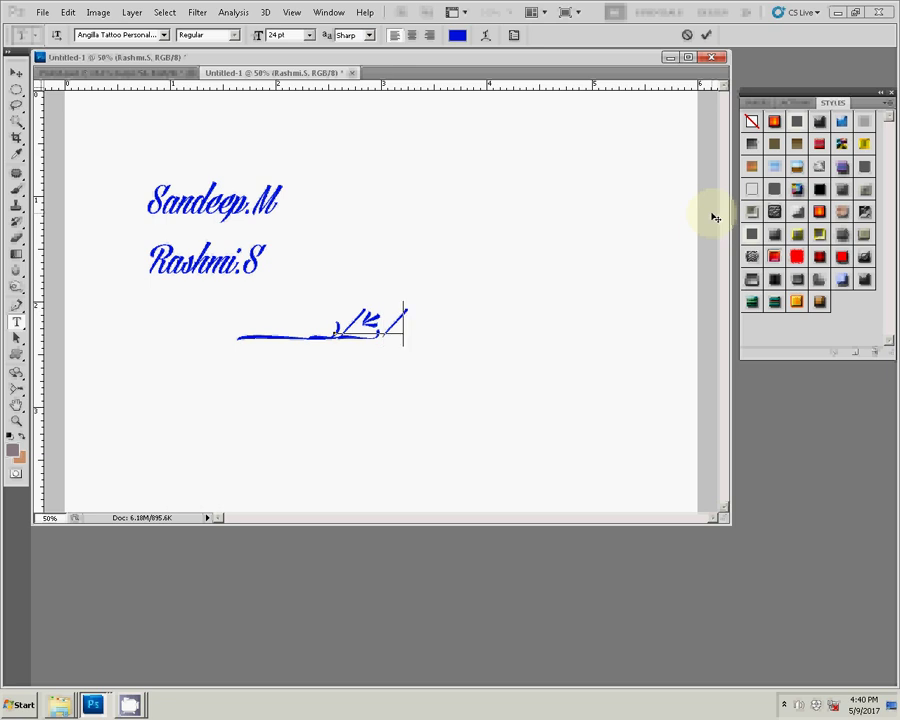
pyautogui.write('k)')
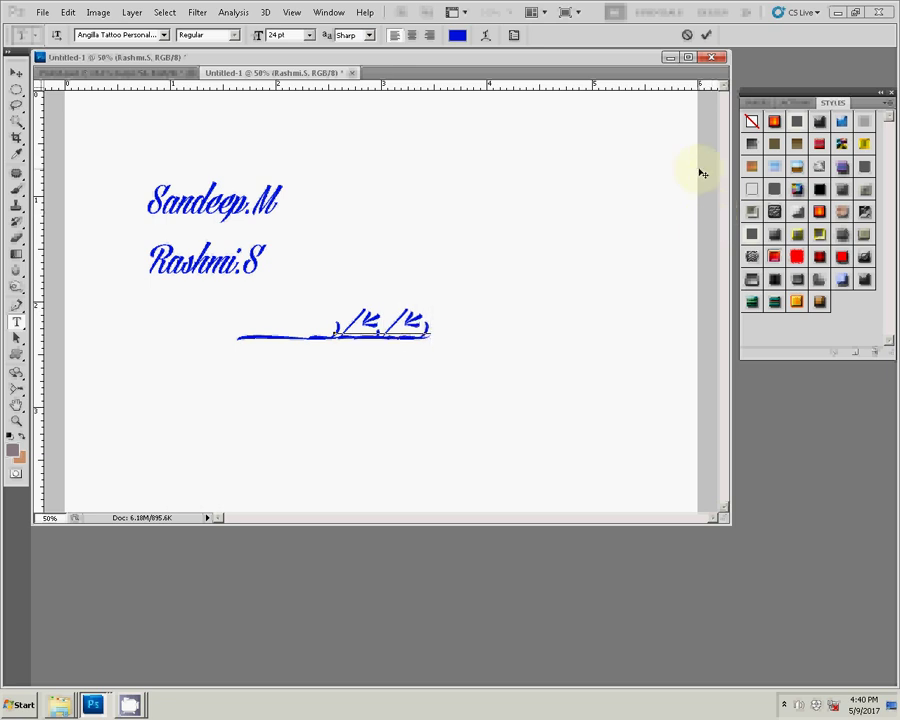
# Step: Commit the date and set it in the Academy Engraved LET font
pyautogui.click(706, 35)
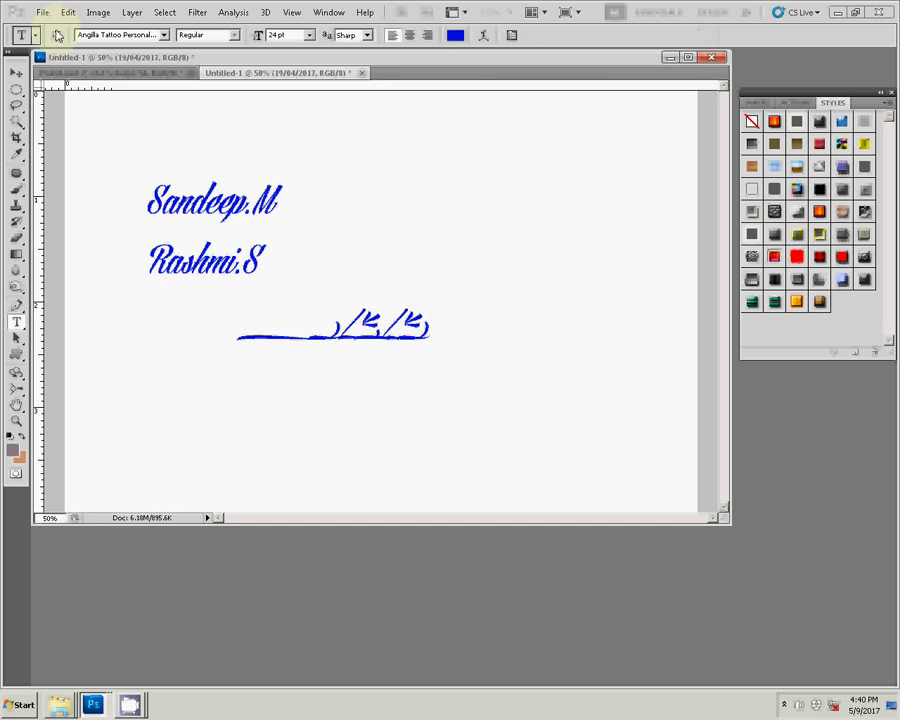
pyautogui.click(164, 35)
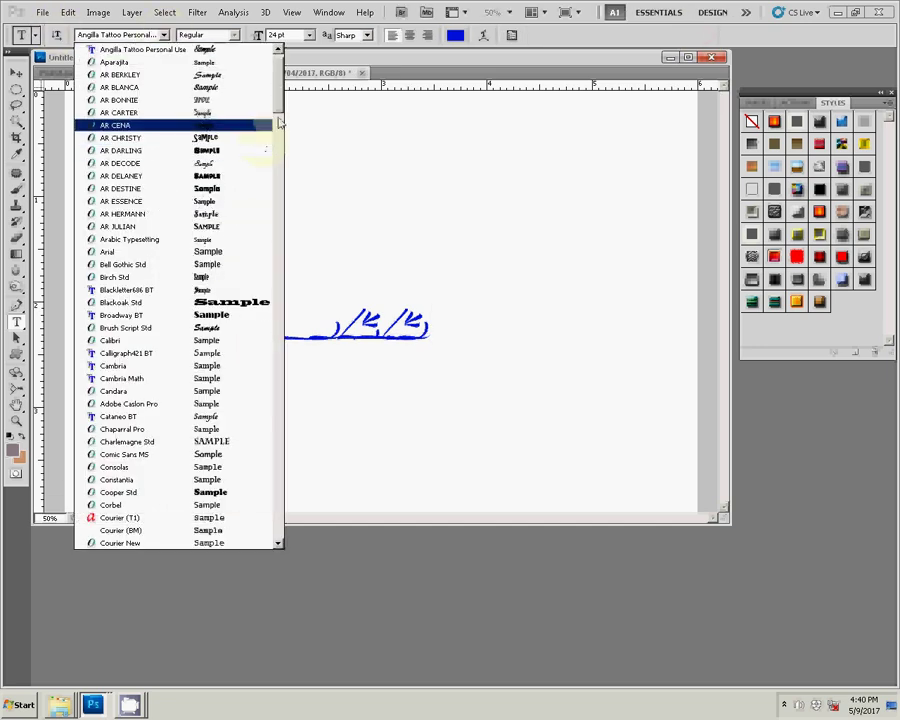
pyautogui.scroll(1, 281, 62)
pyautogui.click(217, 49)
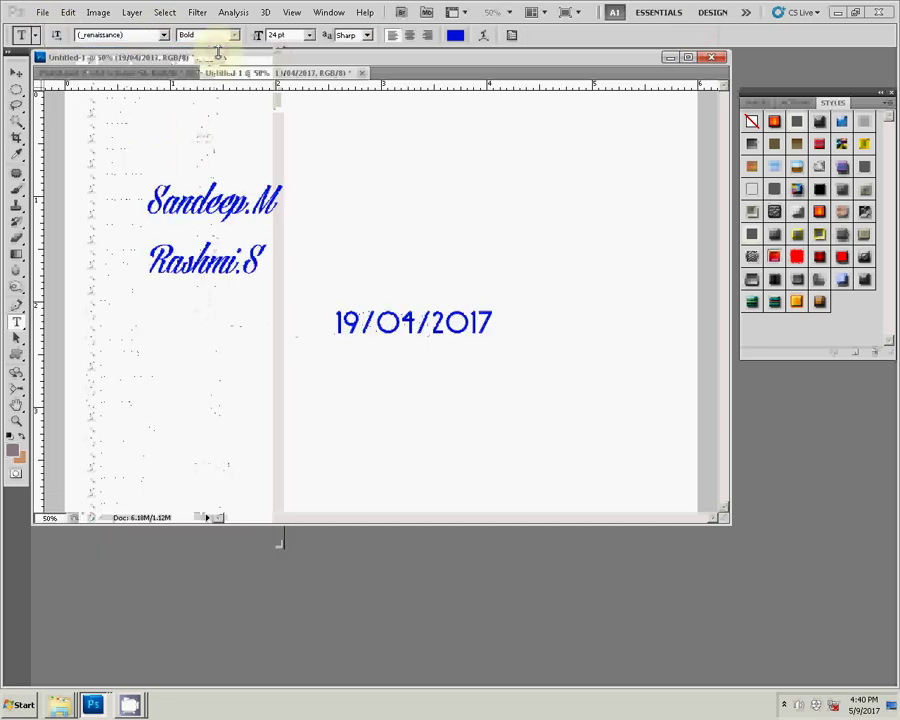
pyautogui.click(164, 35)
pyautogui.press('Down')
pyautogui.press('Return')
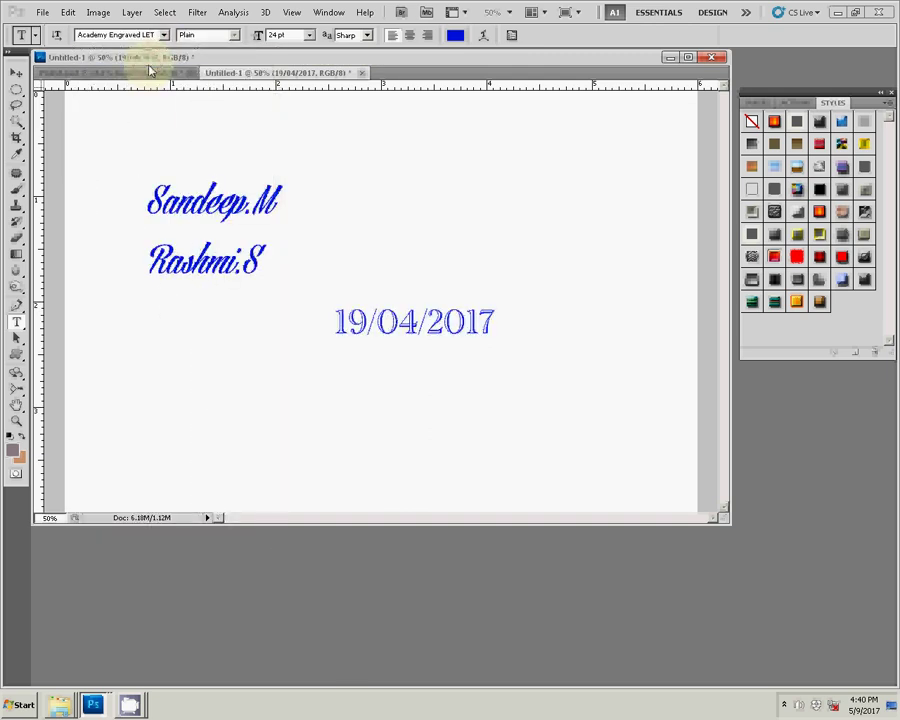
# Step: Align the date under the names and float the names document as its own window
pyautogui.click(16, 72)
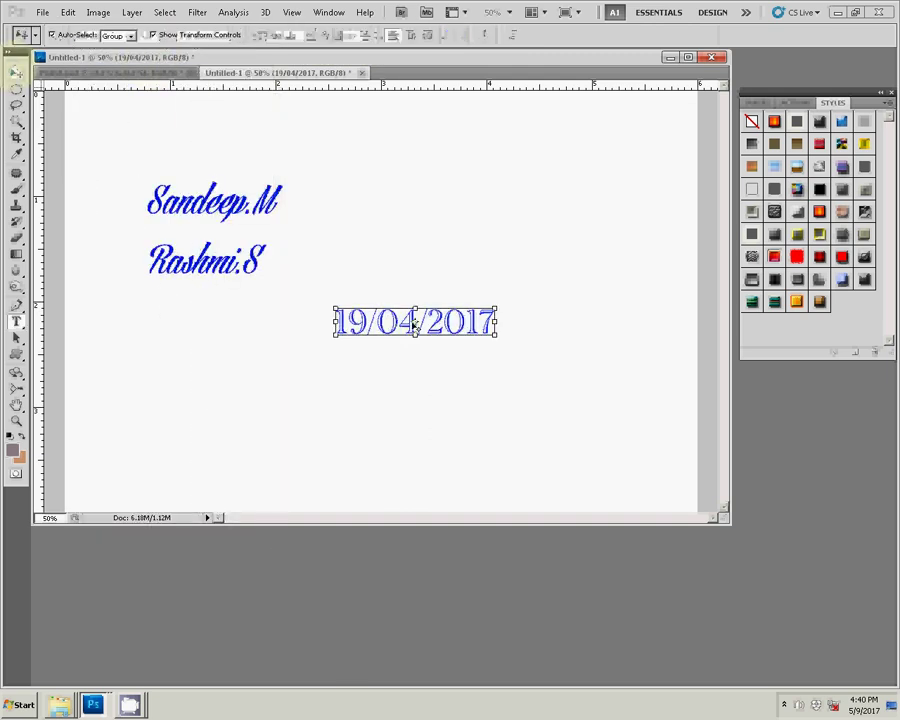
pyautogui.moveTo(397, 322); pyautogui.dragTo(192, 322)
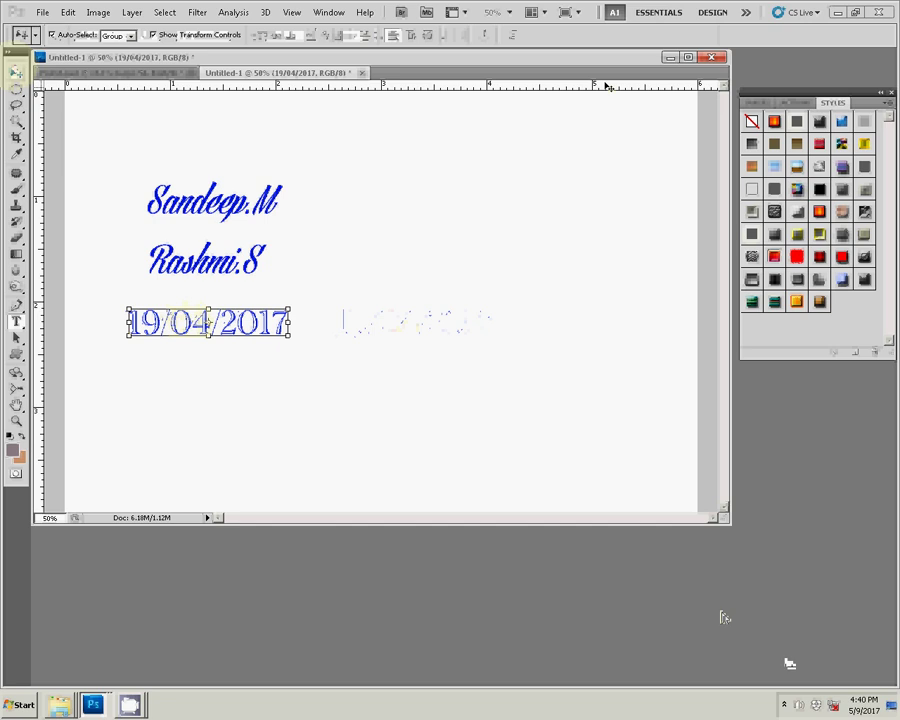
pyautogui.moveTo(280, 72)
pyautogui.mouseDown()
pyautogui.moveTo(460, 288)
pyautogui.moveTo(460, 256)
pyautogui.mouseUp()
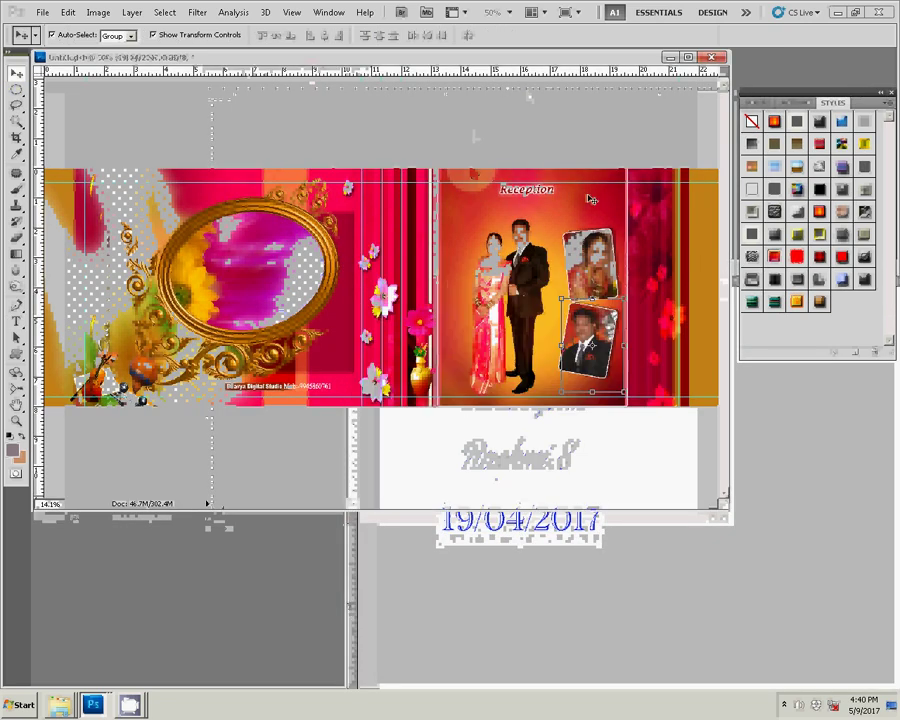
pyautogui.click(675, 560)
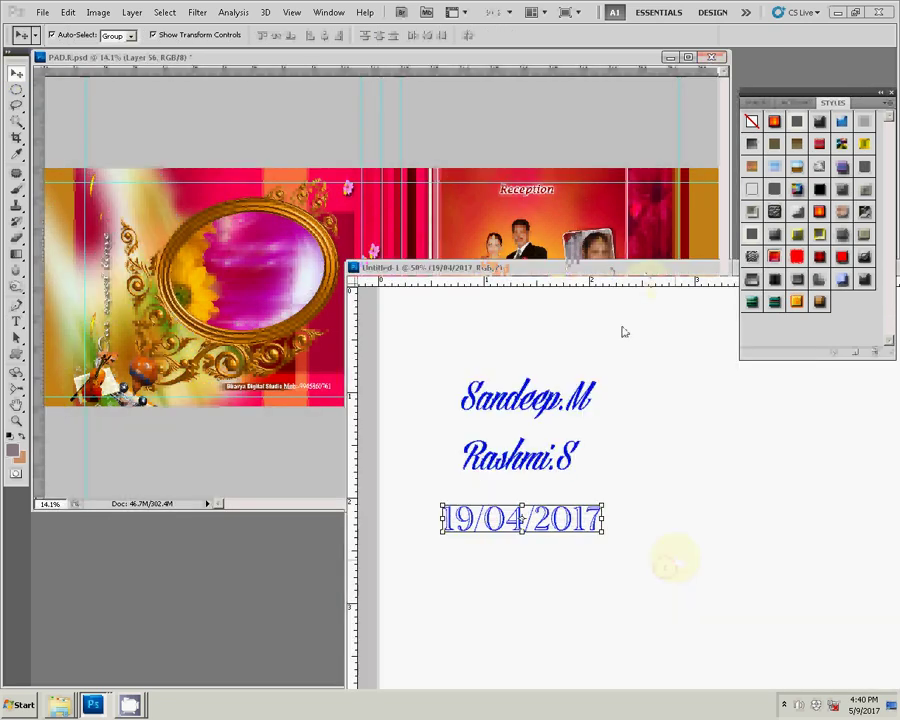
pyautogui.moveTo(500, 267); pyautogui.dragTo(347, 452)
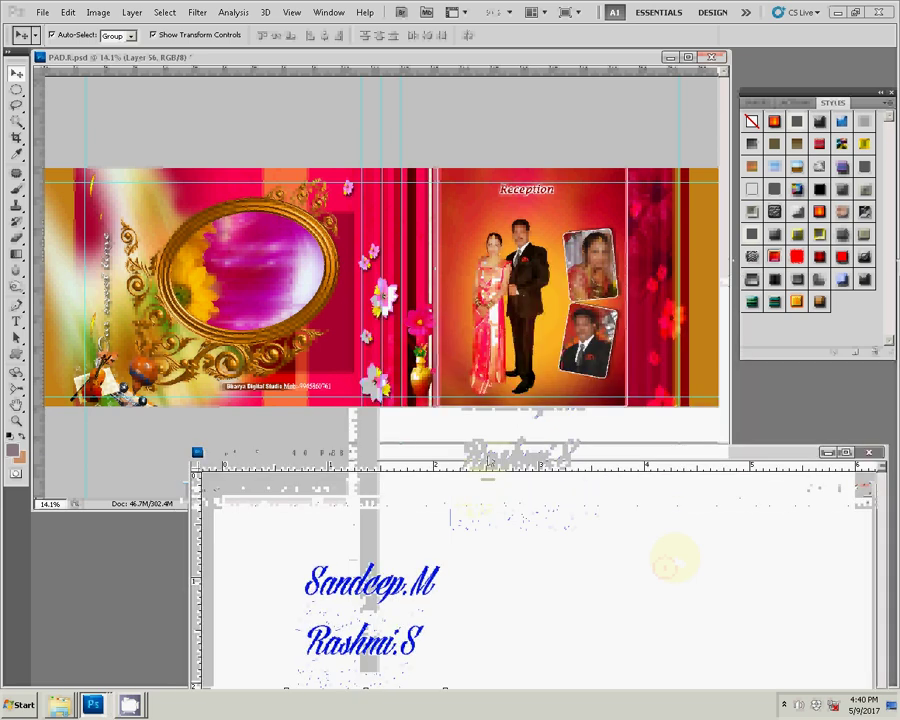
pyautogui.moveTo(372, 566)
pyautogui.mouseDown()
pyautogui.moveTo(537, 411)
pyautogui.moveTo(532, 270)
pyautogui.mouseUp()
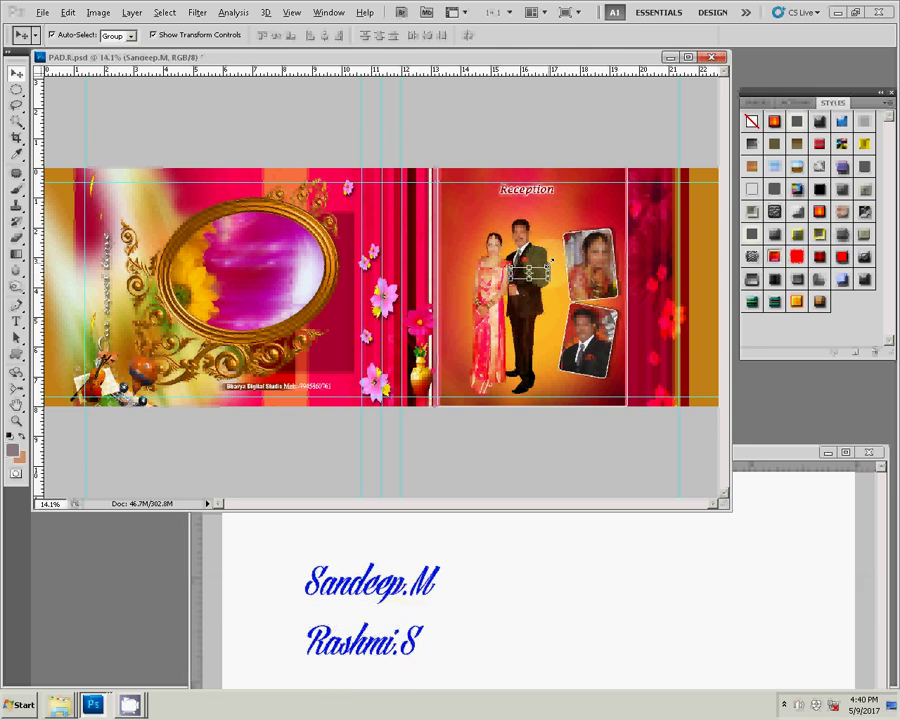
pyautogui.moveTo(551, 261); pyautogui.dragTo(558, 270)
pyautogui.press('Return')
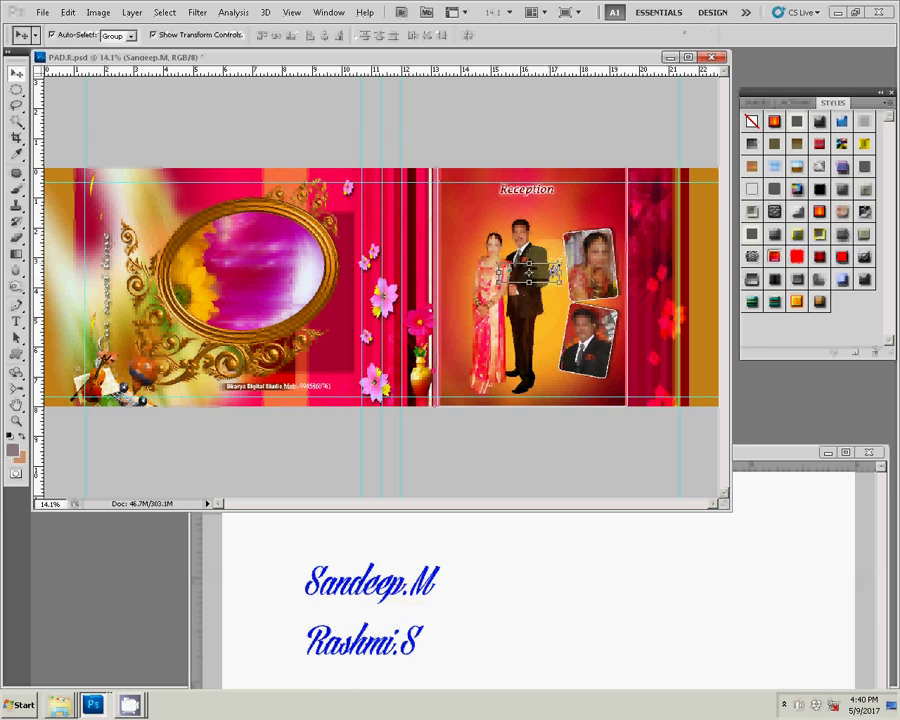
pyautogui.moveTo(553, 271); pyautogui.dragTo(545, 207)
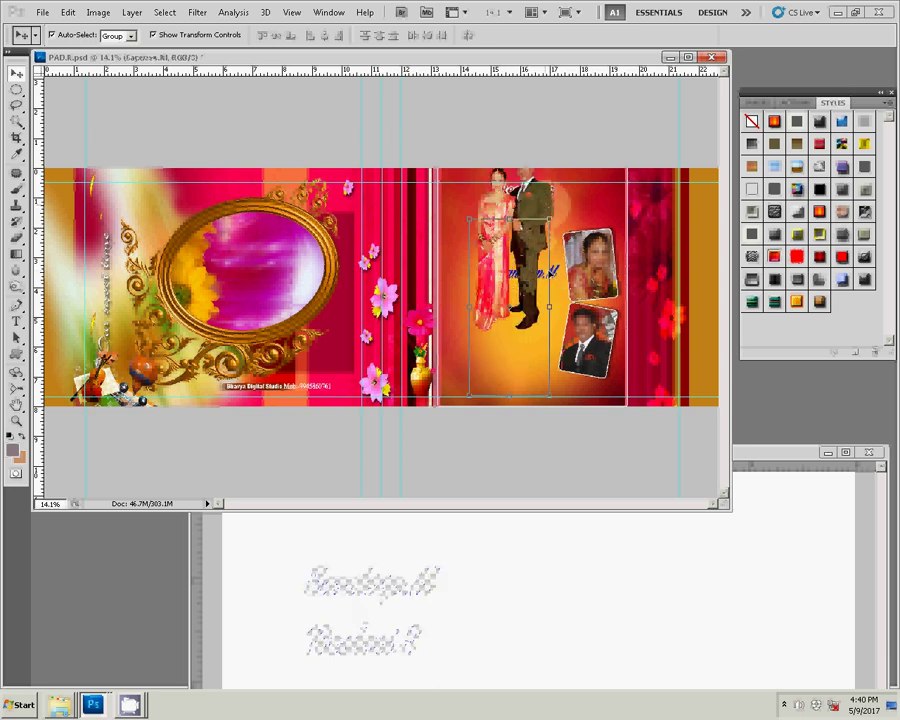
pyautogui.click(532, 287)
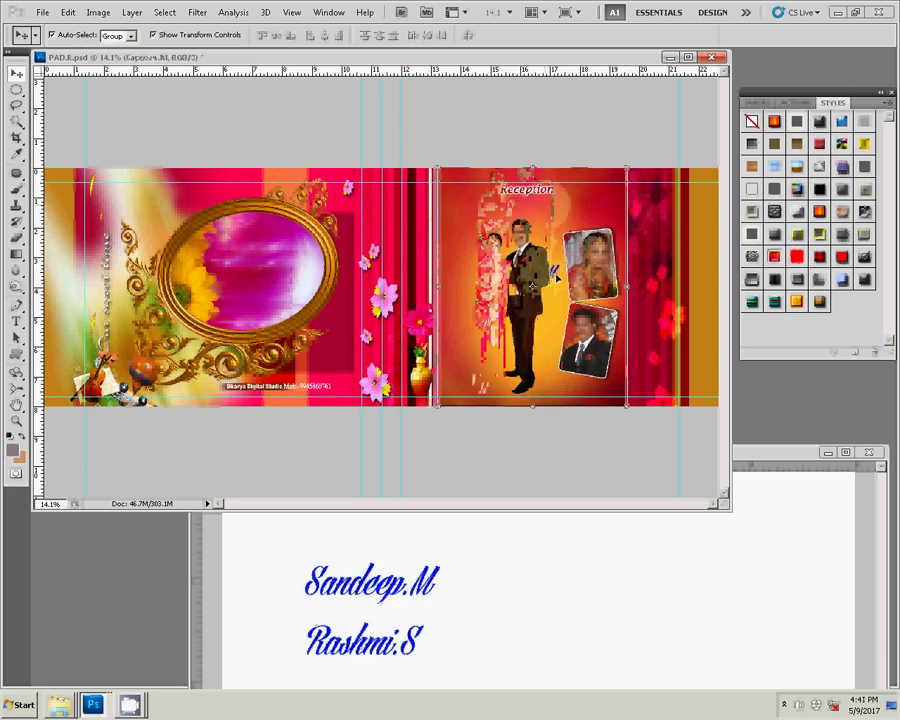
pyautogui.click(530, 272)
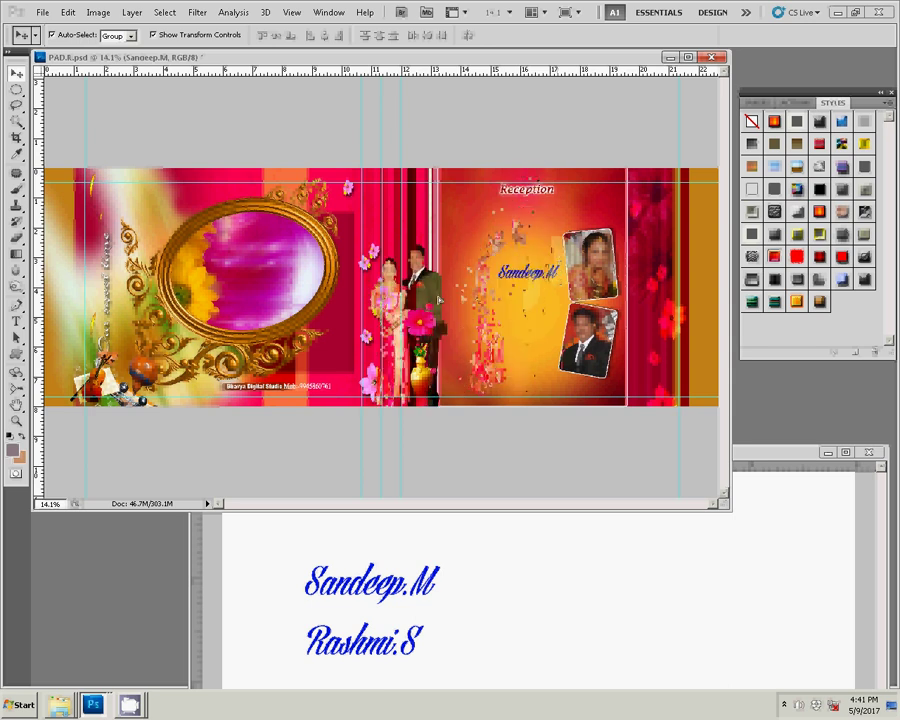
pyautogui.hotkey('ctrl', 't')
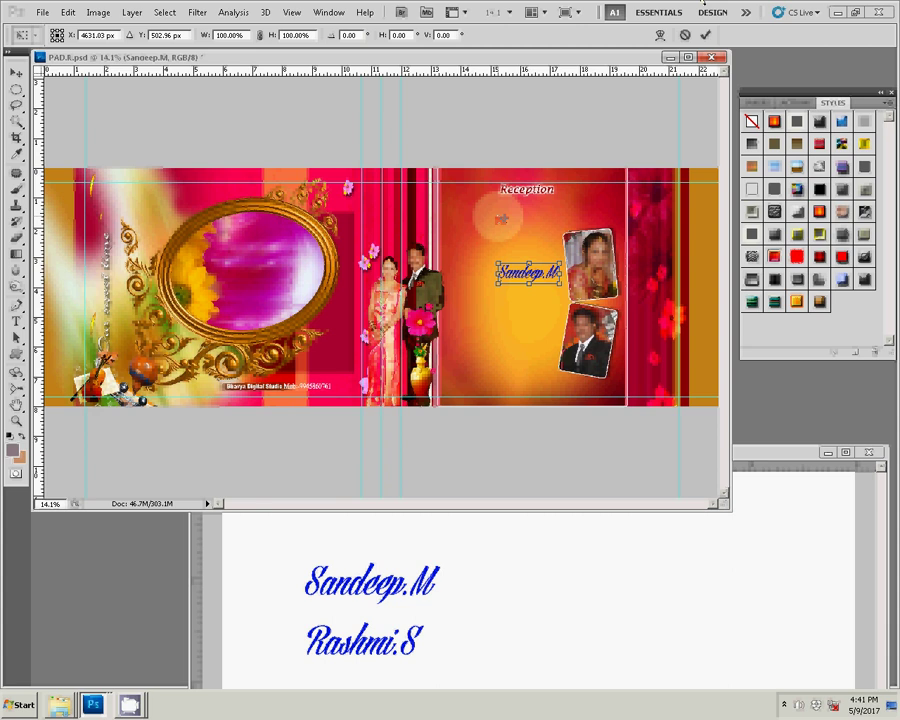
pyautogui.click(697, 38)
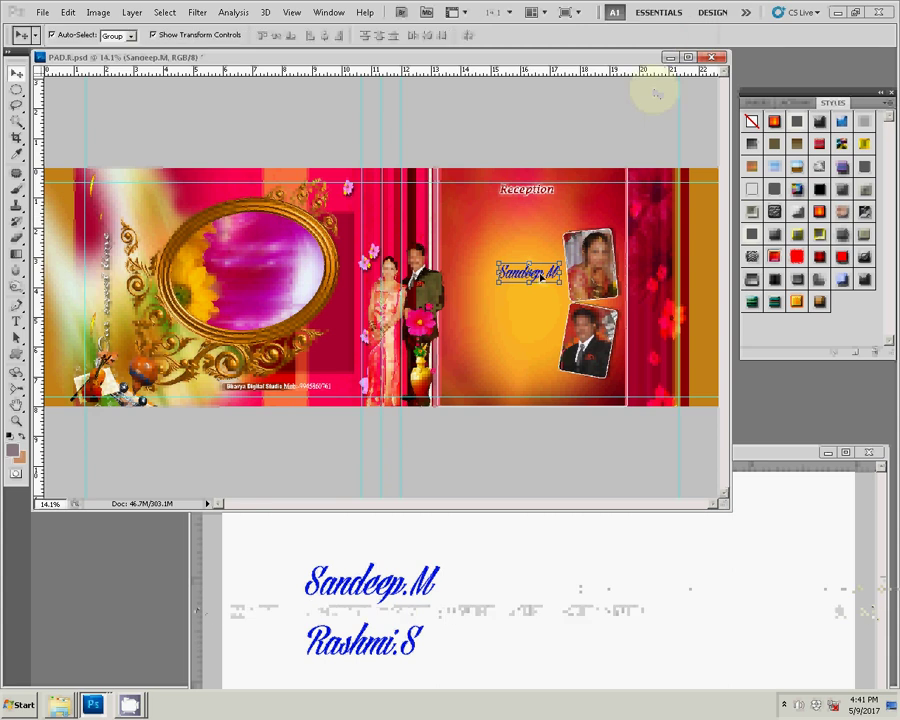
pyautogui.moveTo(541, 278); pyautogui.dragTo(507, 211)
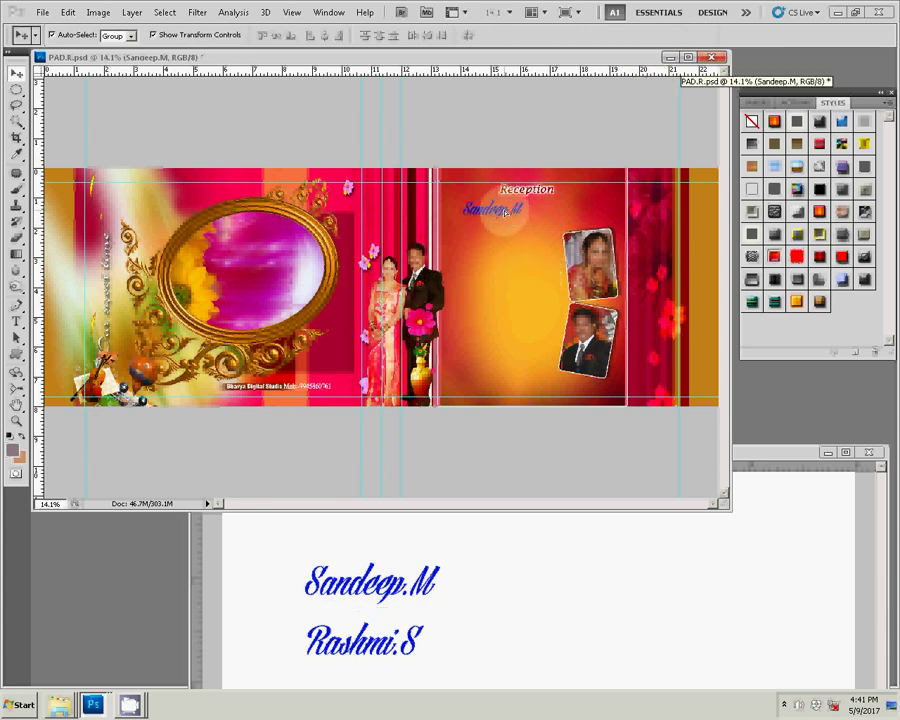
pyautogui.click(365, 640)
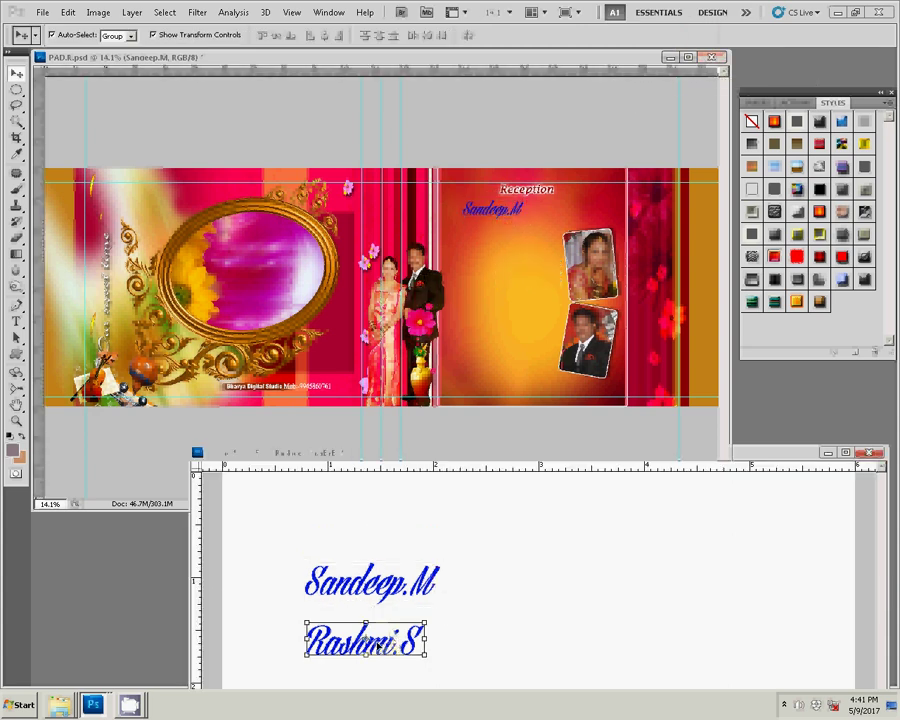
pyautogui.moveTo(365, 640); pyautogui.dragTo(577, 194)
pyautogui.press('z')
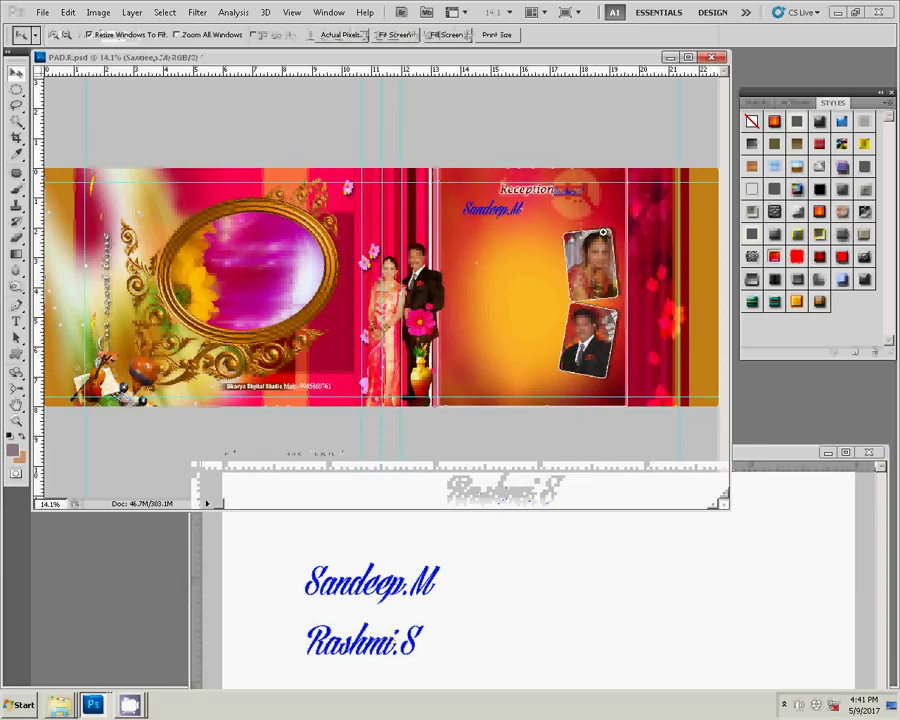
pyautogui.click(603, 232)
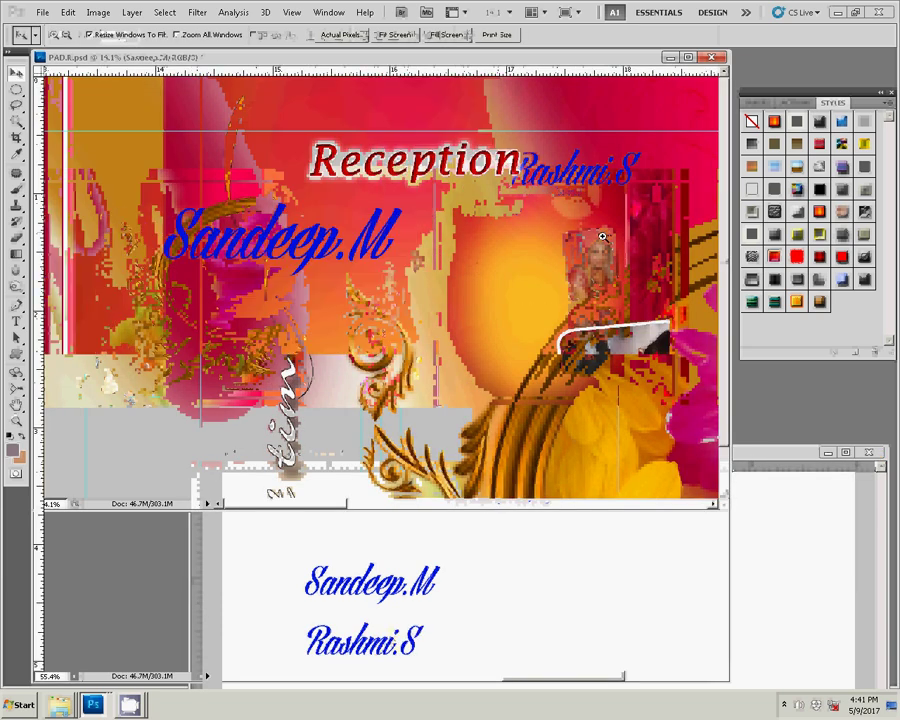
pyautogui.press('v')
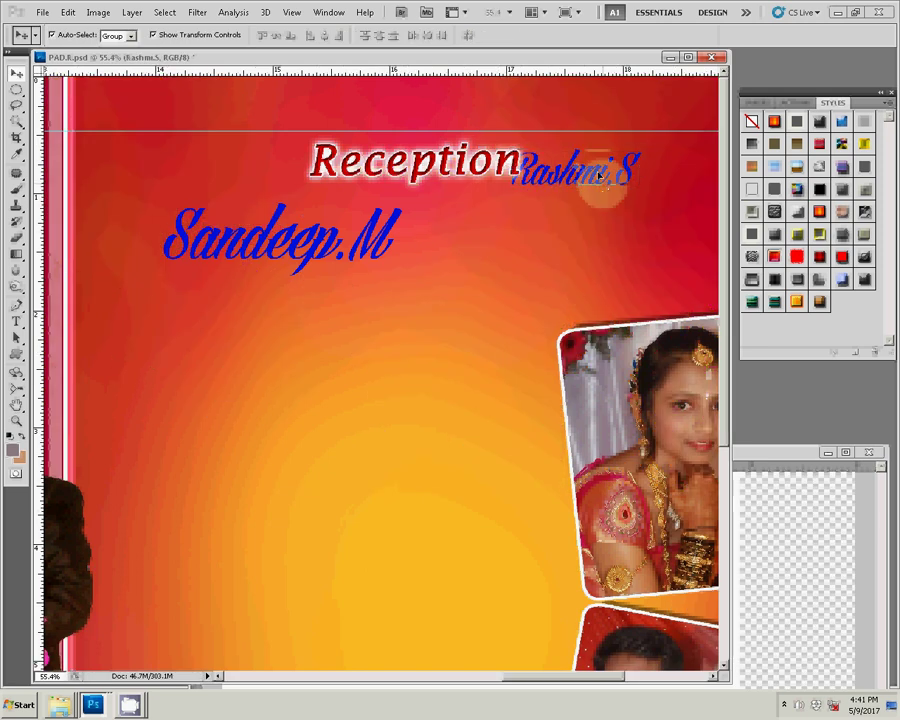
pyautogui.moveTo(605, 185); pyautogui.dragTo(555, 330)
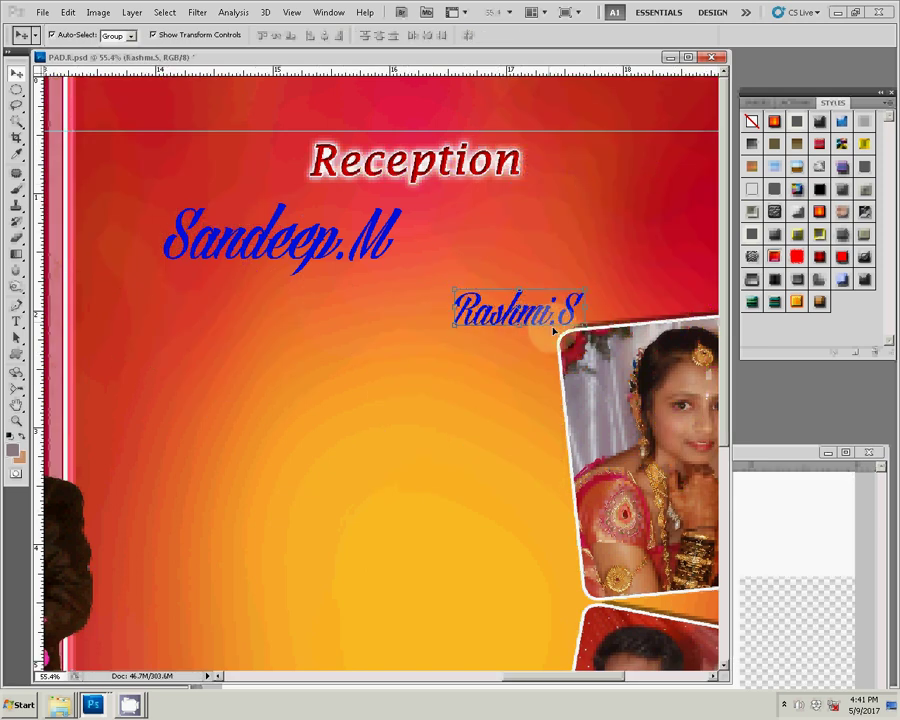
pyautogui.press('t')
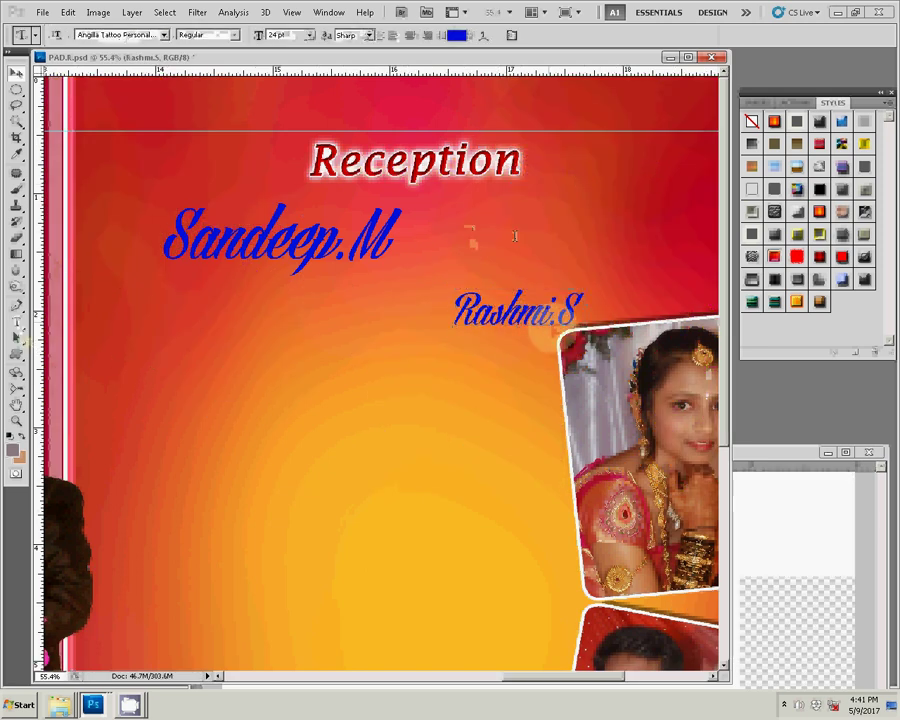
pyautogui.click(468, 232)
pyautogui.click(521, 230)
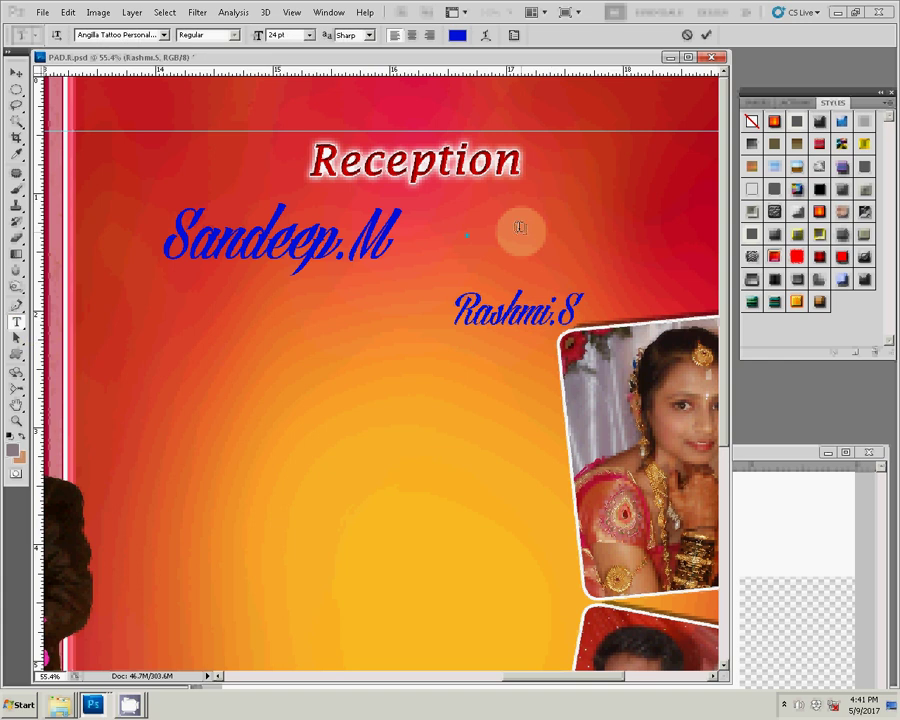
pyautogui.write('Wed')
pyautogui.write('s')
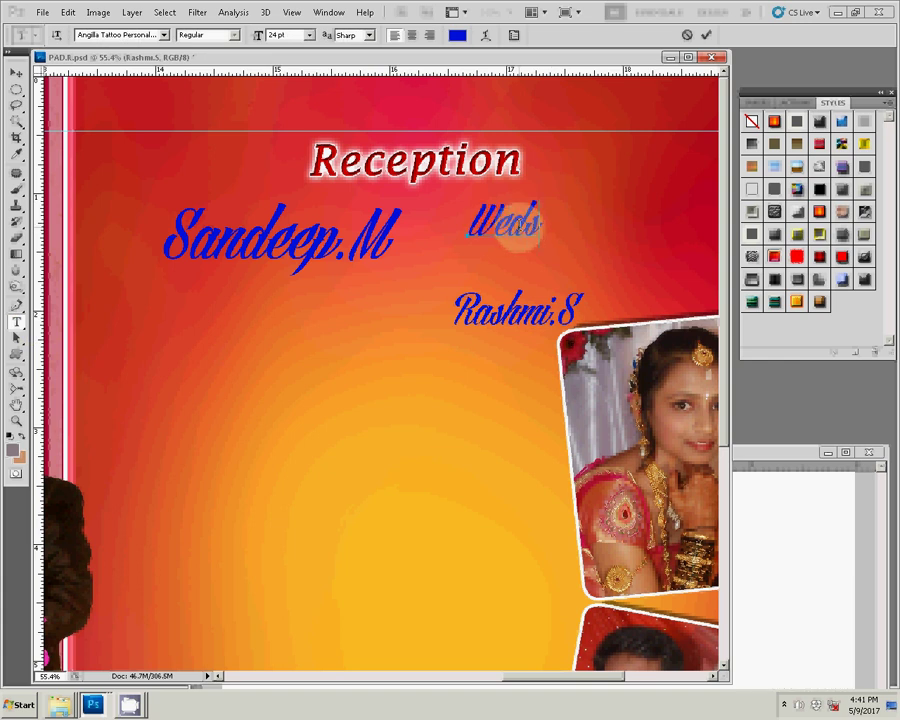
pyautogui.click(706, 34)
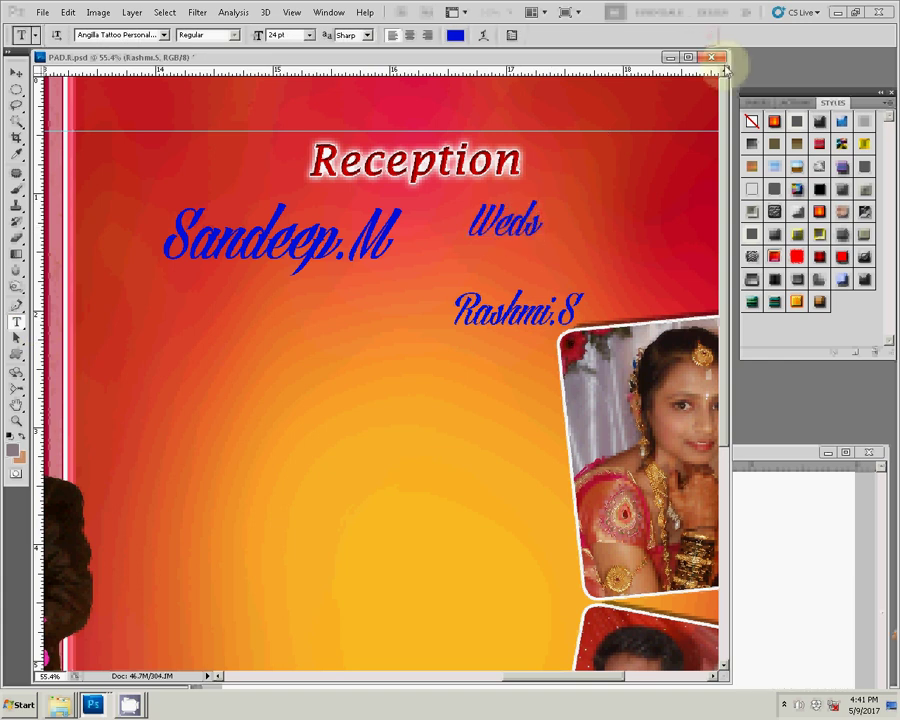
pyautogui.click(16, 73)
pyautogui.moveTo(525, 228); pyautogui.dragTo(465, 273)
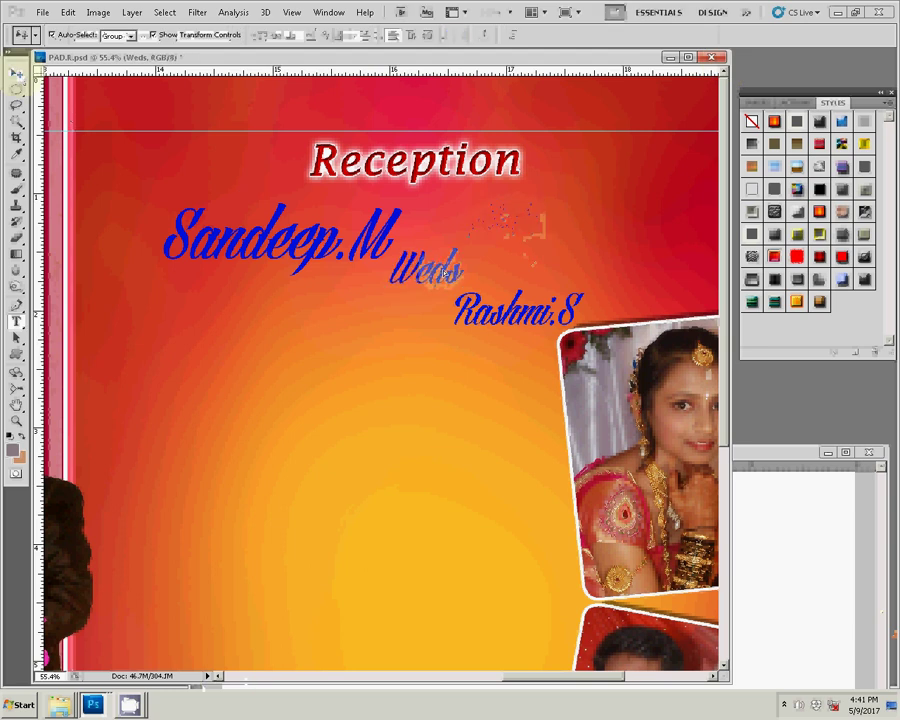
pyautogui.click(536, 322)
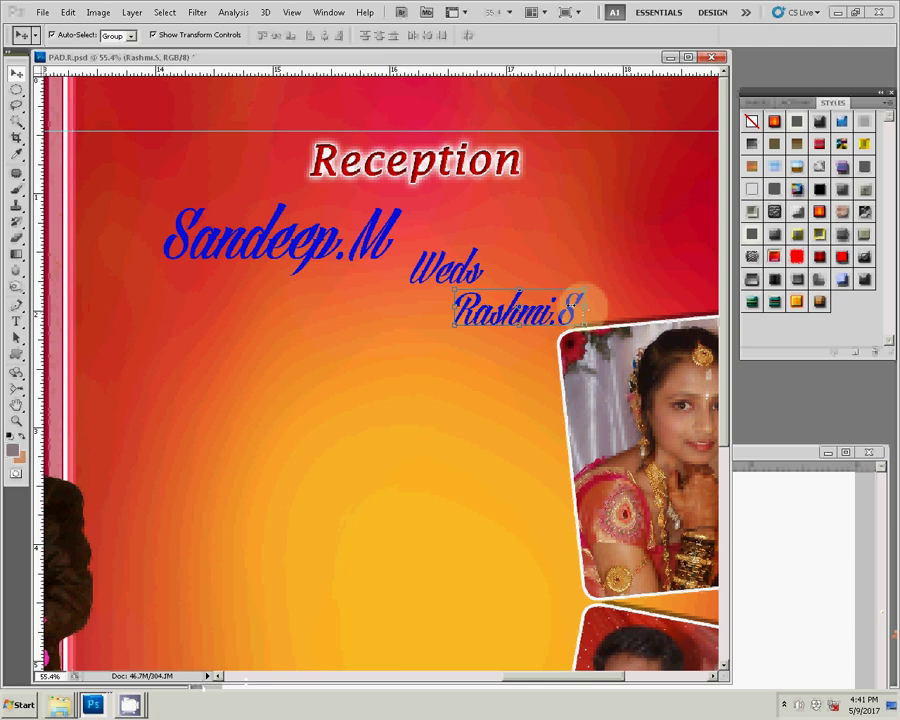
pyautogui.moveTo(582, 302); pyautogui.dragTo(612, 298)
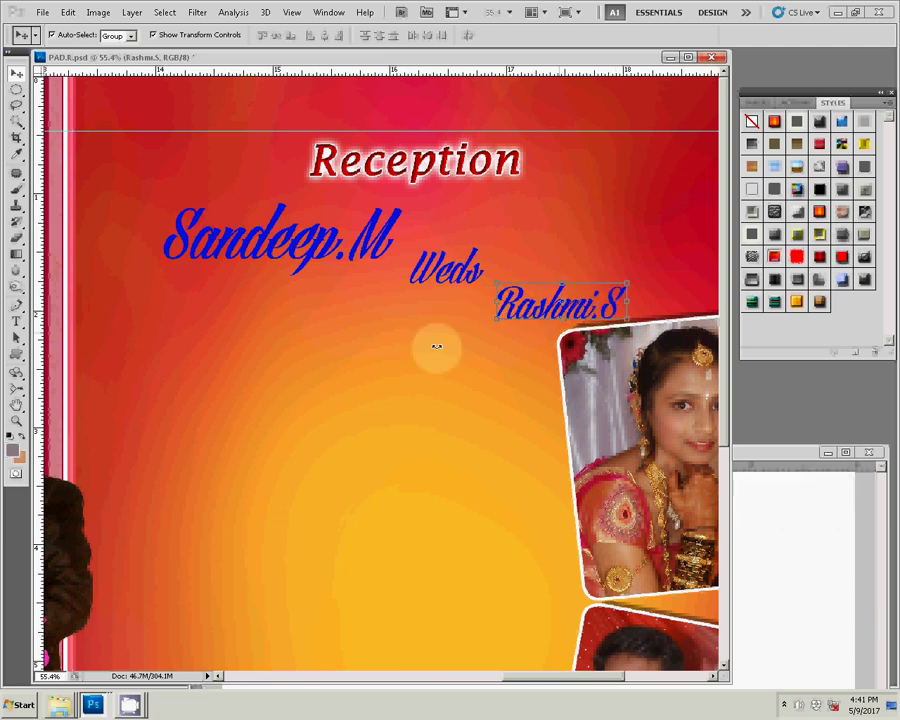
pyautogui.press('z')
pyautogui.hotkey('ctrl', '+')
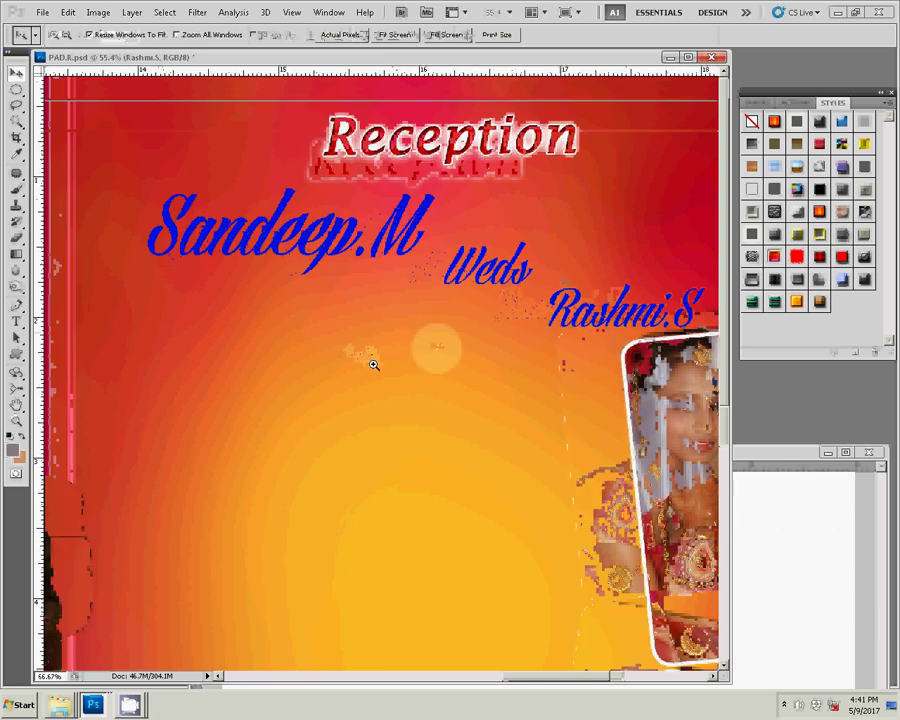
pyautogui.rightClick(379, 365)
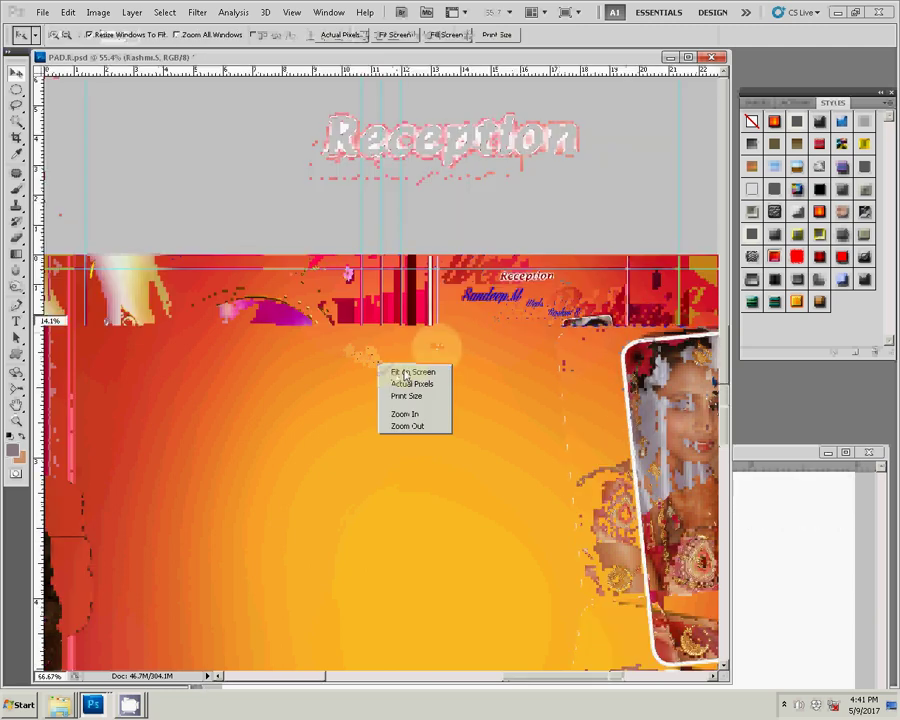
pyautogui.click(404, 374)
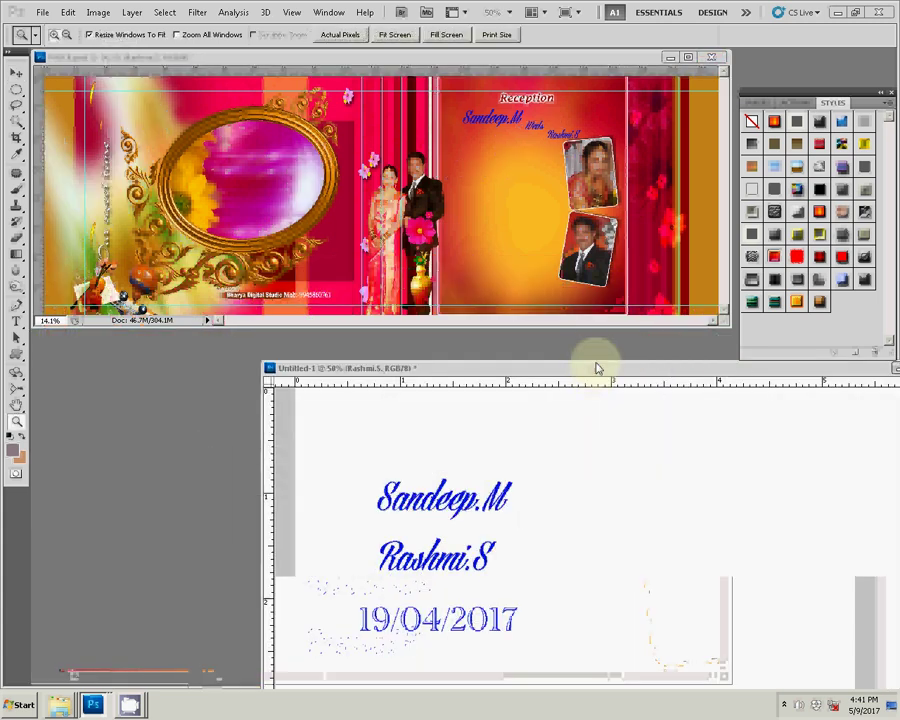
# Step: Copy the 19/04/2017 date into the album page and place it just below Reception
pyautogui.press('v')
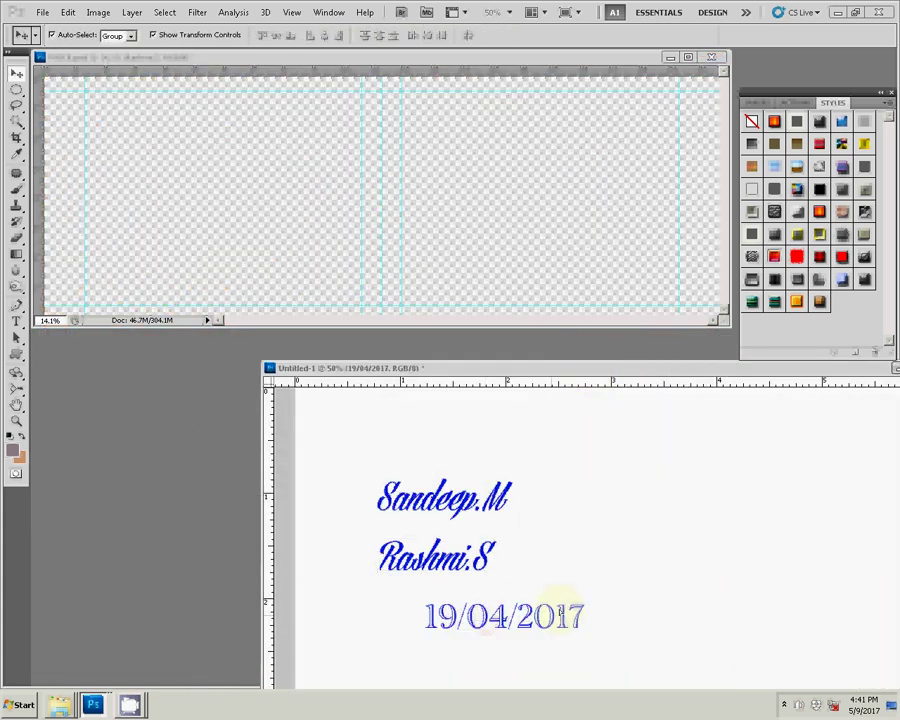
pyautogui.moveTo(488, 620); pyautogui.dragTo(563, 172)
pyautogui.press('z')
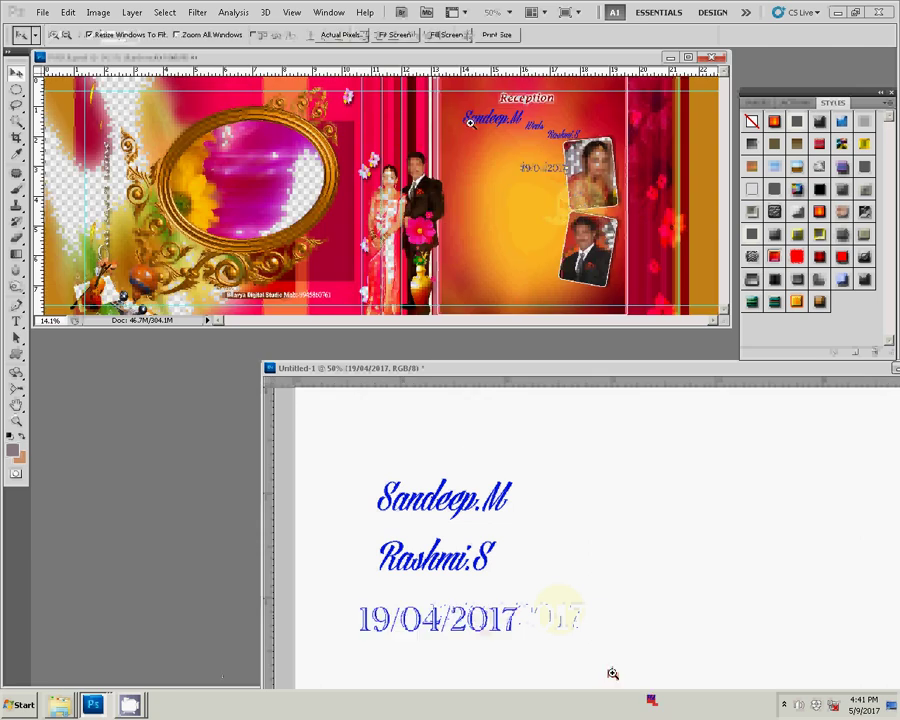
pyautogui.moveTo(619, 207); pyautogui.dragTo(421, 497)
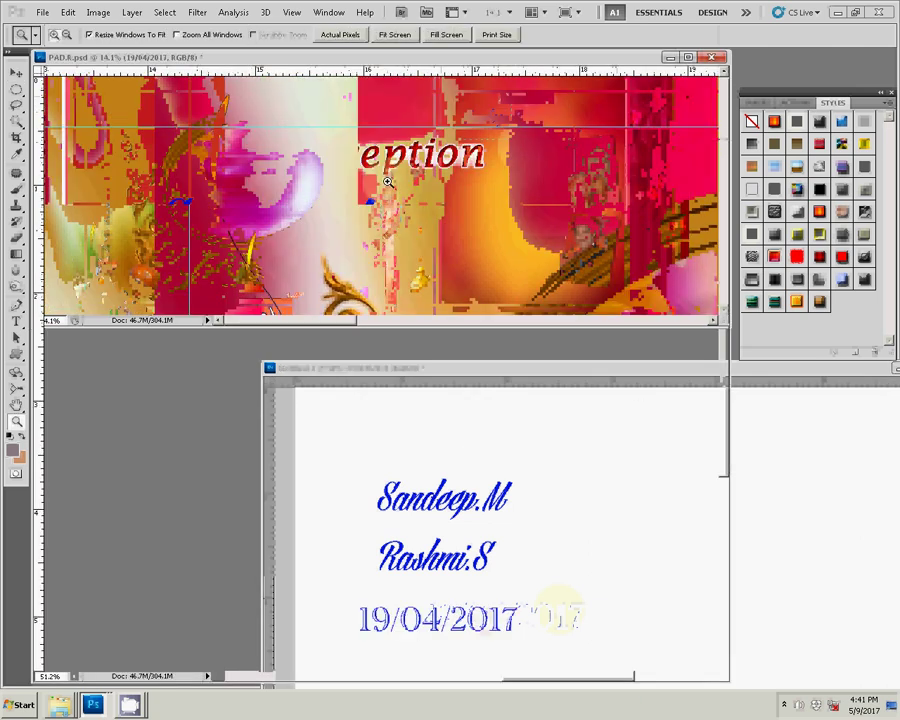
pyautogui.press('v')
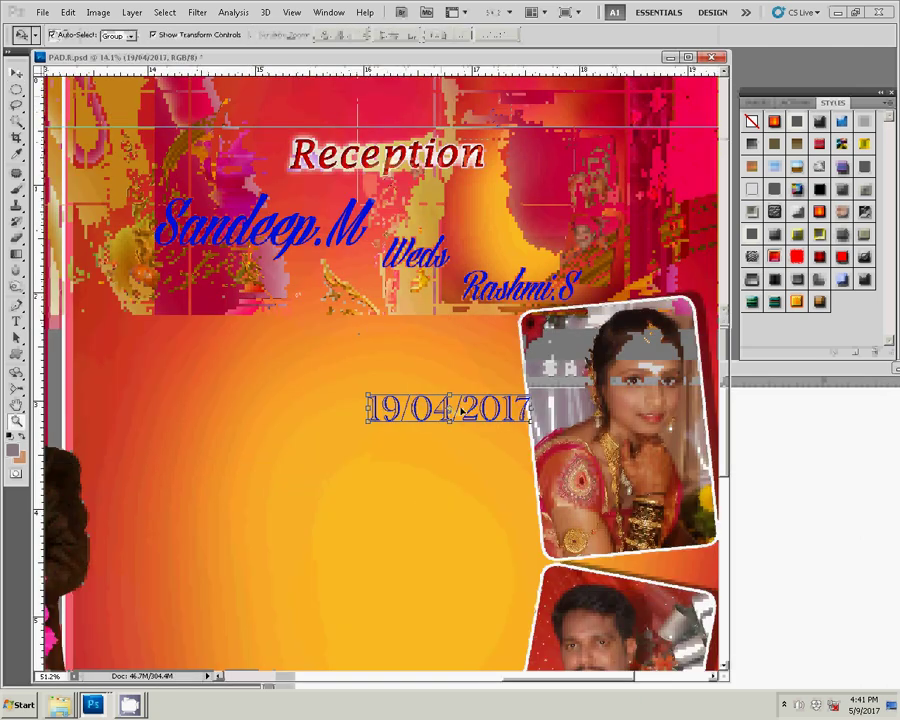
pyautogui.moveTo(471, 407); pyautogui.dragTo(410, 183)
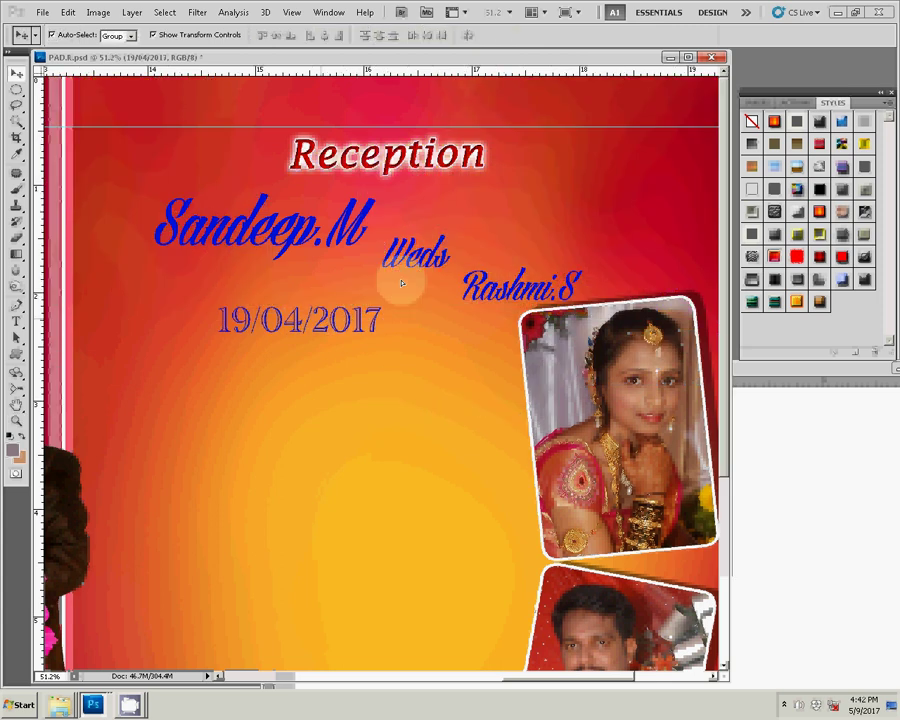
pyautogui.click(348, 232)
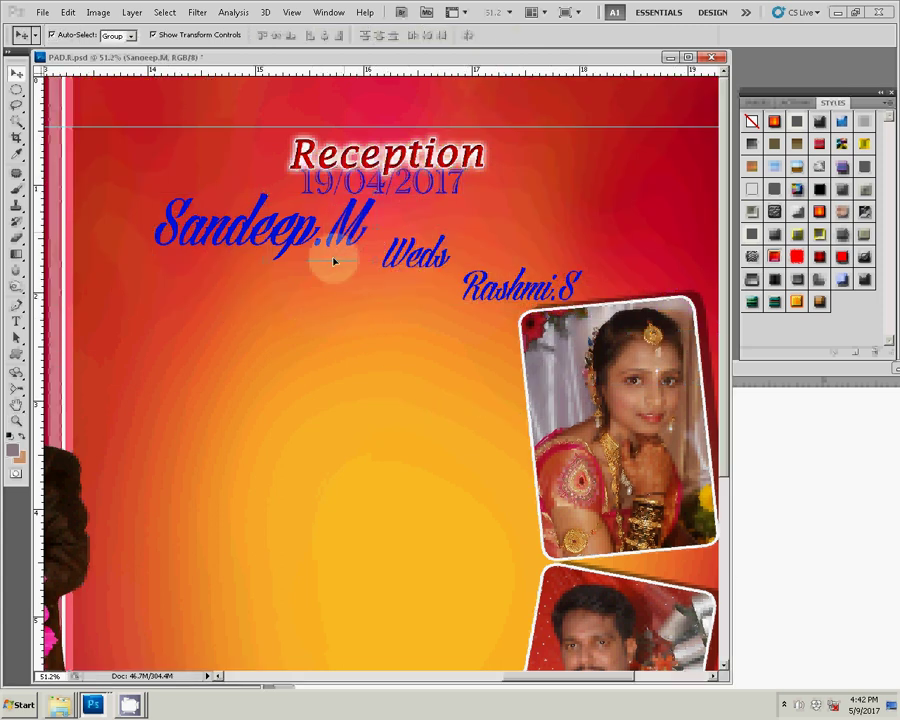
pyautogui.hotkey('shift', 'Down')
pyautogui.hotkey('shift', 'Down')
pyautogui.hotkey('shift', 'Down')
pyautogui.hotkey('shift', 'Left')
pyautogui.hotkey('shift', 'Left')
pyautogui.hotkey('shift', 'Left')
pyautogui.click(323, 258)
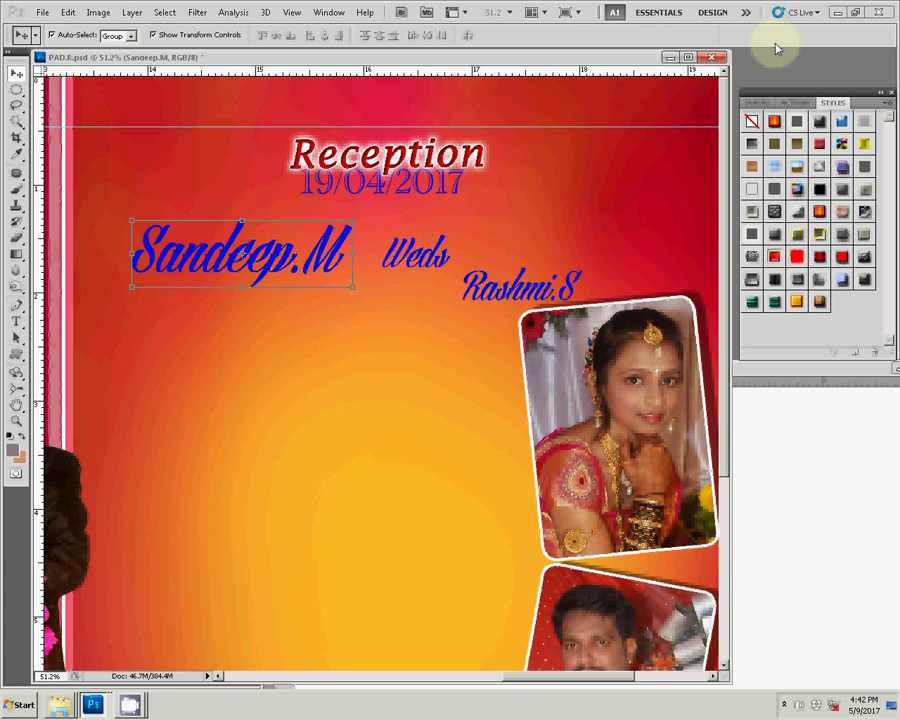
pyautogui.click(432, 254)
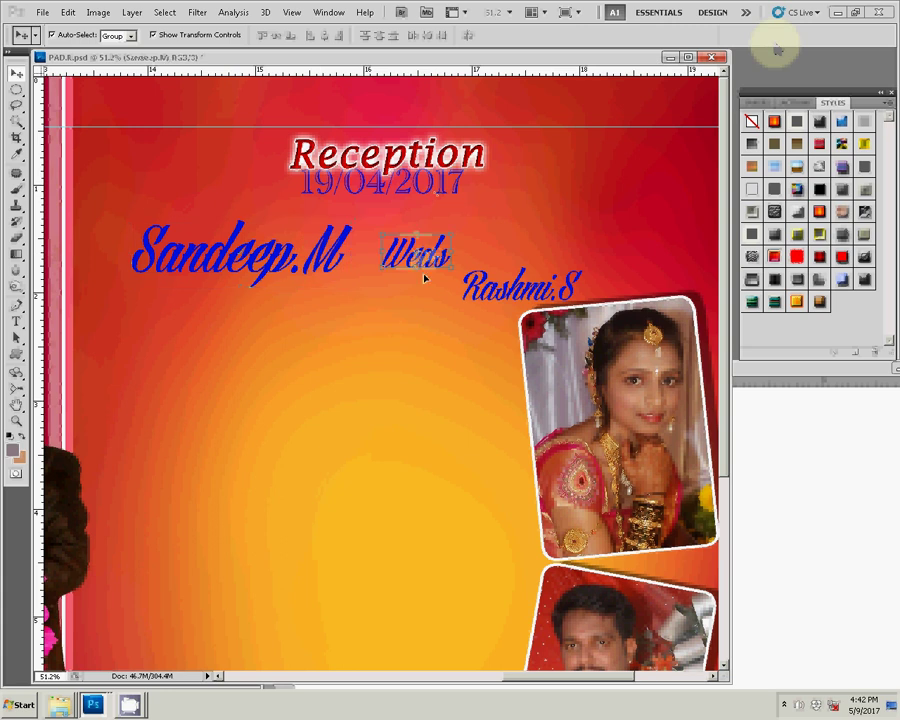
pyautogui.hotkey('shift', 'Down')
pyautogui.hotkey('shift', 'Down')
pyautogui.hotkey('shift', 'Down')
pyautogui.hotkey('shift', 'Left')
pyautogui.hotkey('shift', 'Left')
pyautogui.hotkey('shift', 'Left')
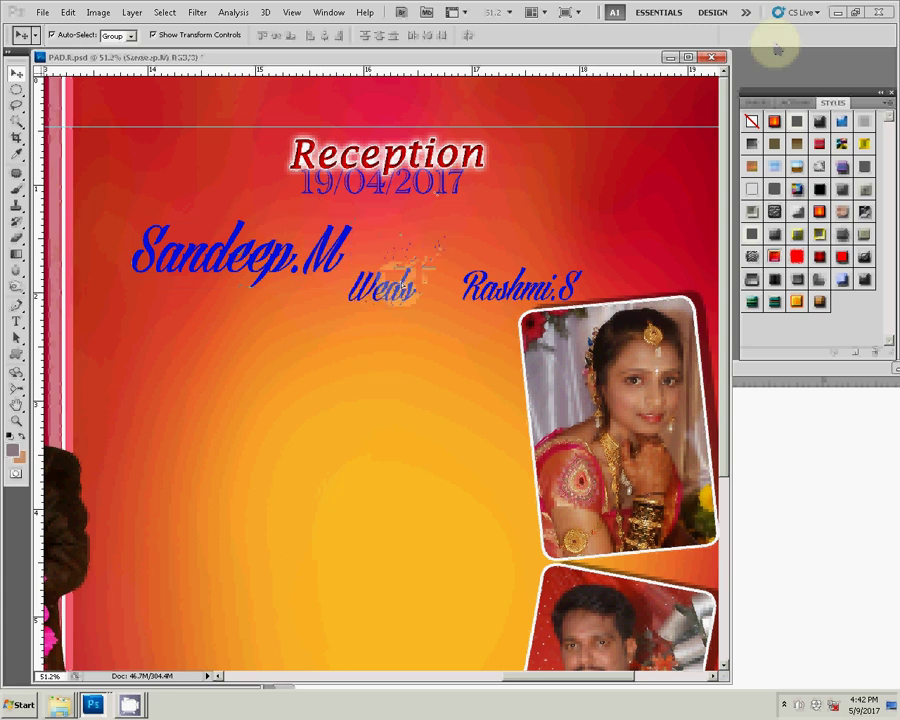
pyautogui.click(497, 294)
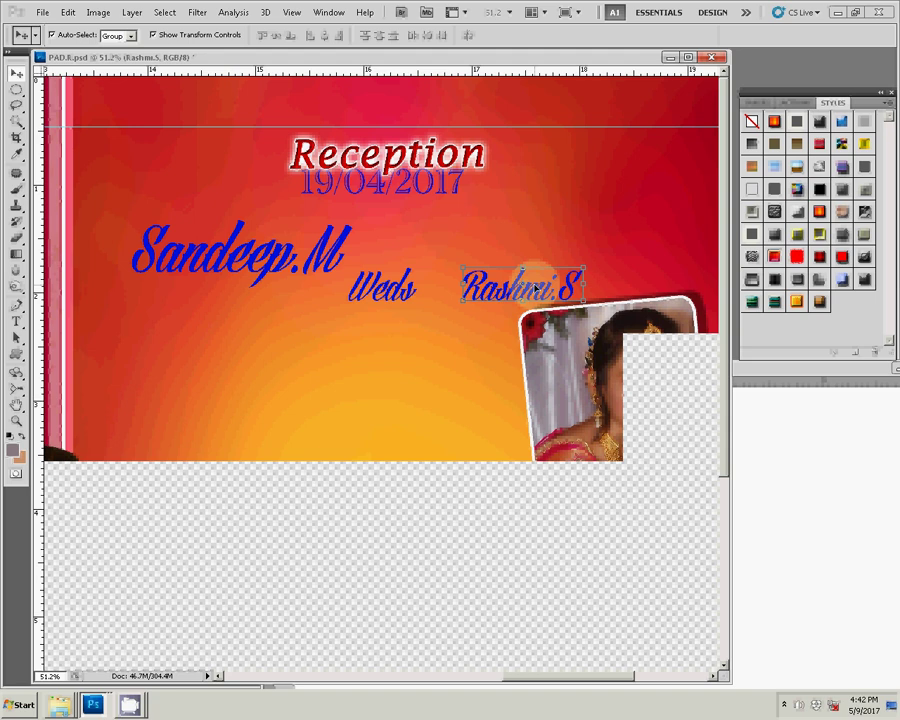
pyautogui.hotkey('shift', 'Left')
pyautogui.hotkey('shift', 'Left')
pyautogui.hotkey('shift', 'Left')
pyautogui.hotkey('shift', 'Down')
pyautogui.hotkey('shift', 'Down')
pyautogui.hotkey('shift', 'Down')
pyautogui.hotkey('shift', 'Down')
pyautogui.hotkey('shift', 'Down')
pyautogui.hotkey('shift', 'Left')
pyautogui.hotkey('shift', 'Left')
pyautogui.hotkey('shift', 'Left')
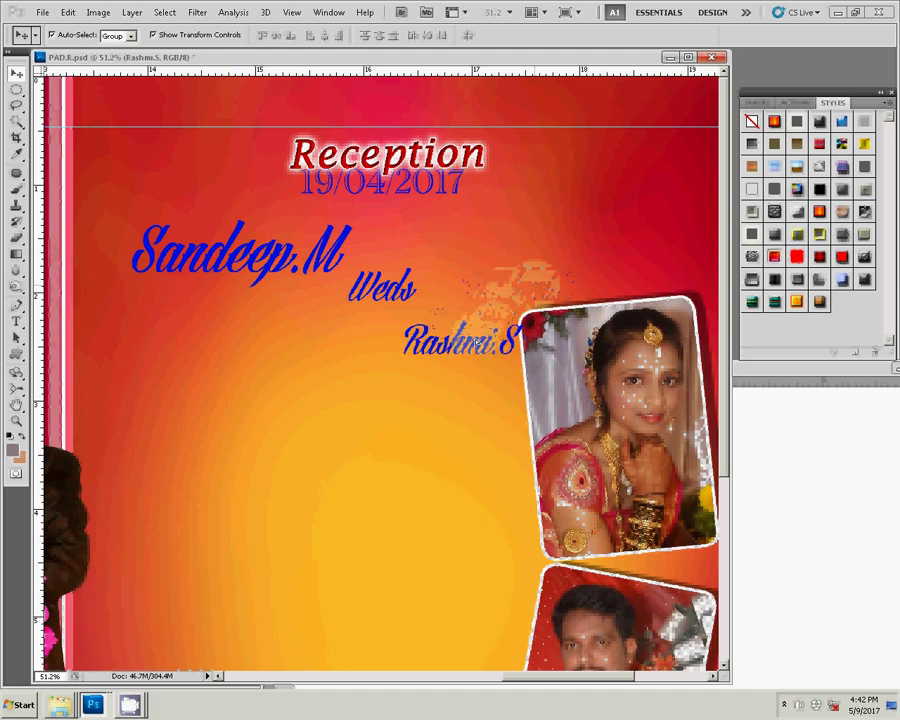
pyautogui.hotkey('shift', 'Down')
pyautogui.hotkey('shift', 'Down')
pyautogui.hotkey('shift', 'Down')
pyautogui.hotkey('shift', 'Left')
# Step: Move the couple photo onto the right page beside the names and scale it to 83.5%
pyautogui.press('z')
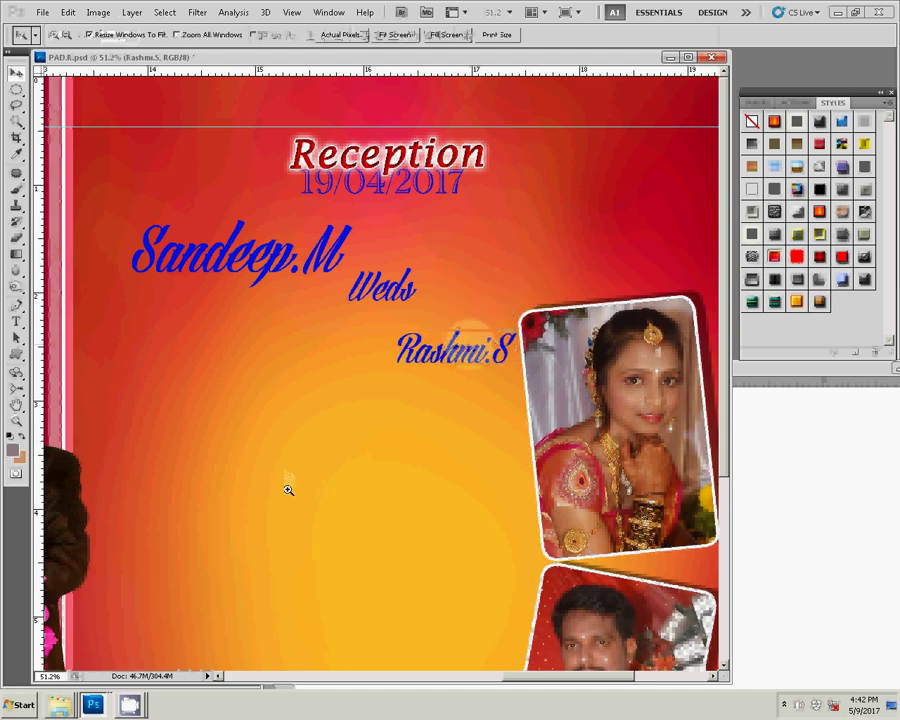
pyautogui.rightClick(286, 466)
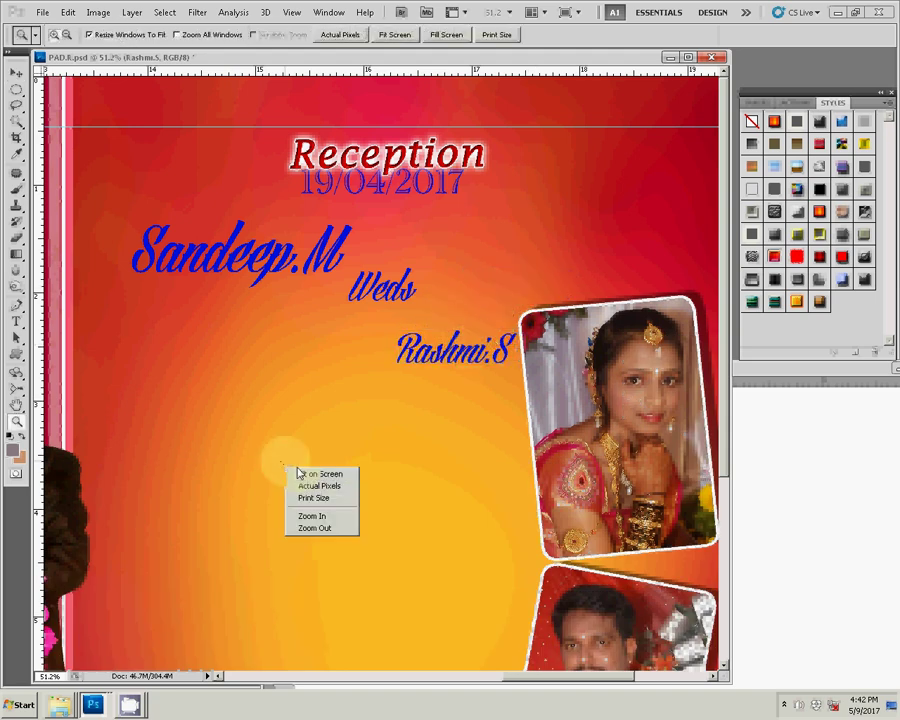
pyautogui.click(312, 474)
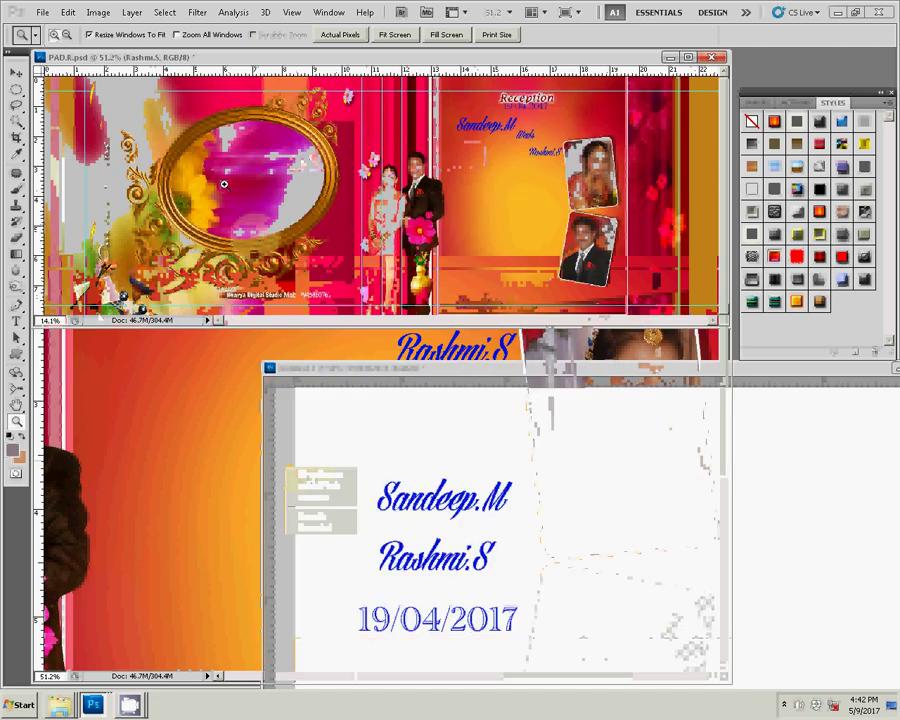
pyautogui.press('v')
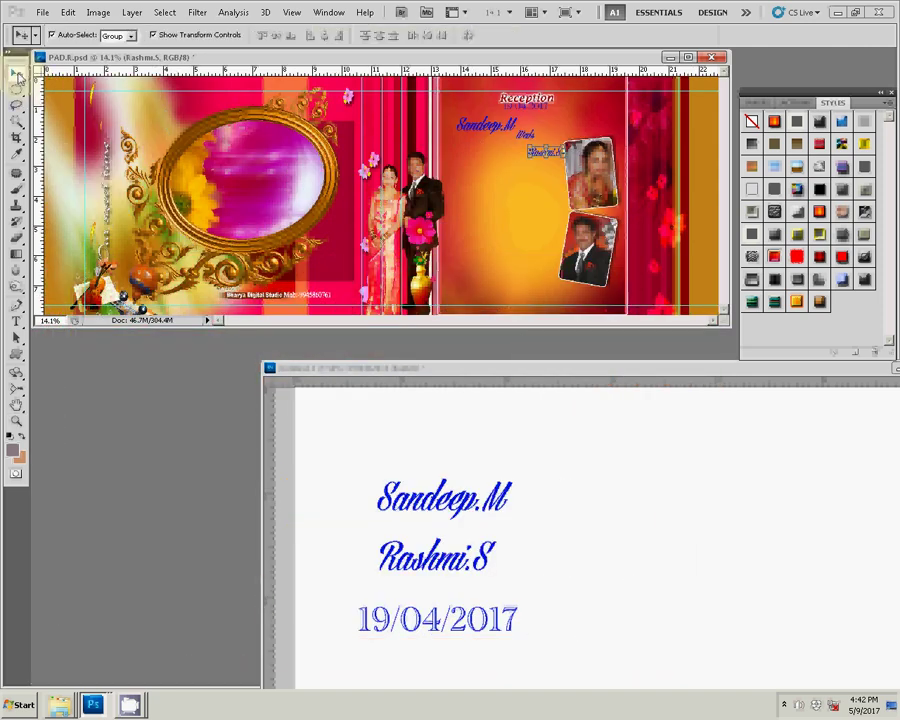
pyautogui.click(423, 198)
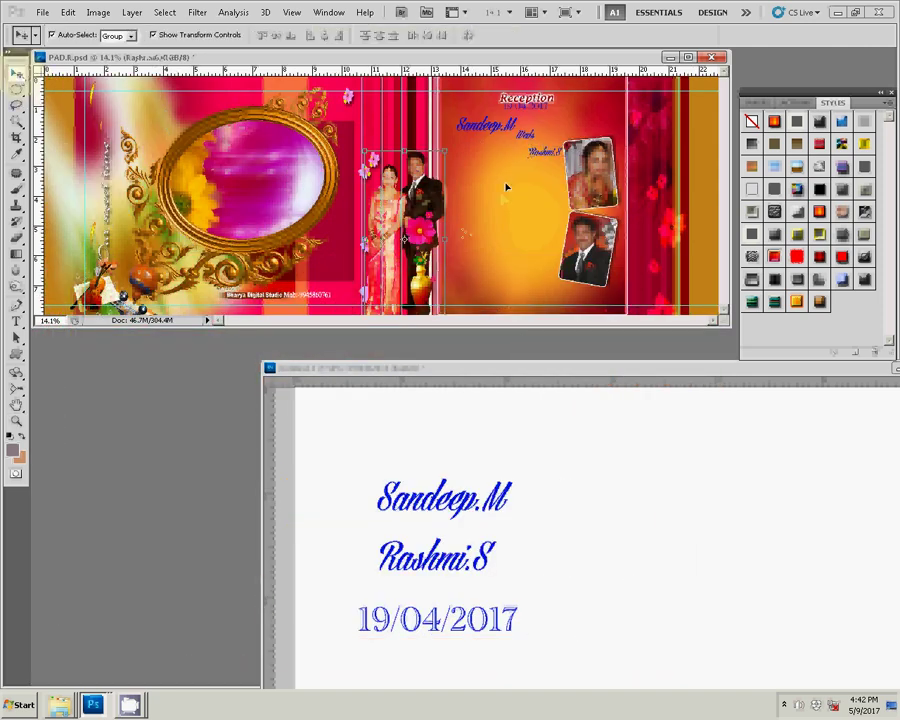
pyautogui.moveTo(403, 232); pyautogui.dragTo(487, 222)
pyautogui.hotkey('ctrl', 't')
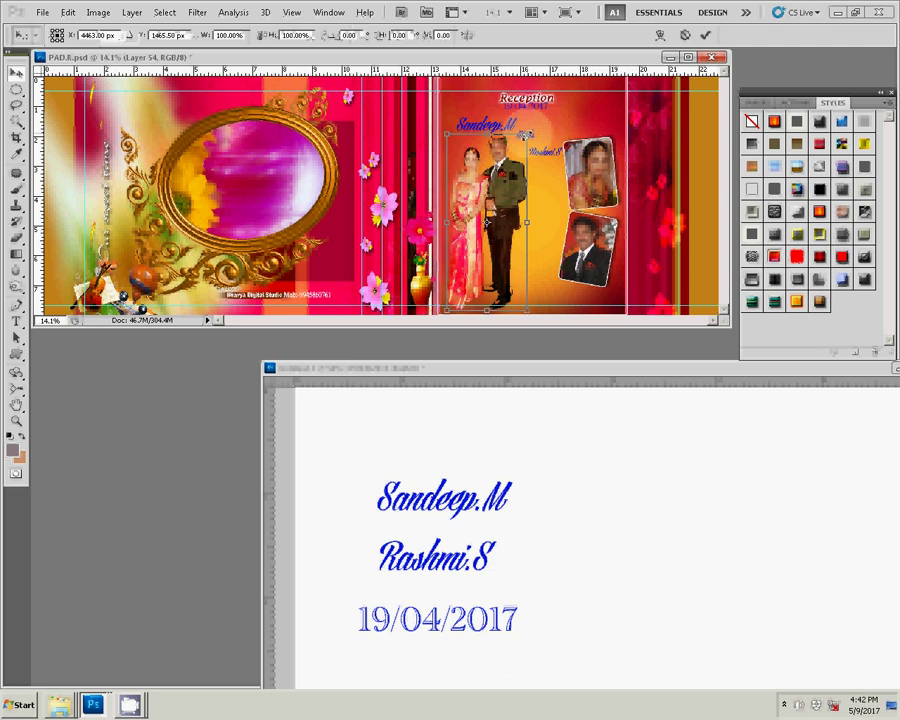
pyautogui.moveTo(525, 133); pyautogui.dragTo(520, 150)
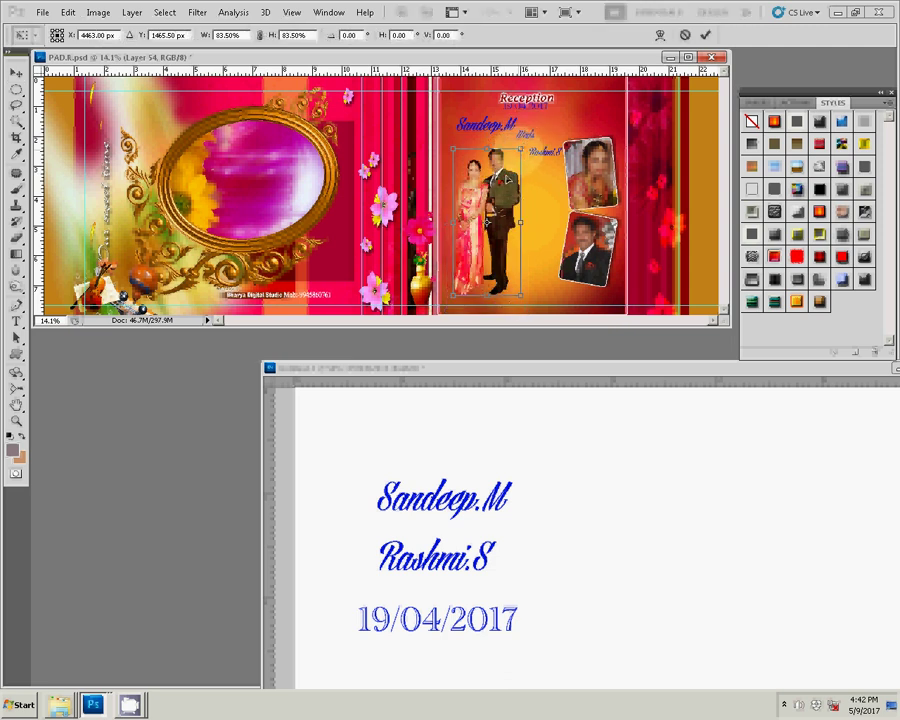
pyautogui.press('Escape')
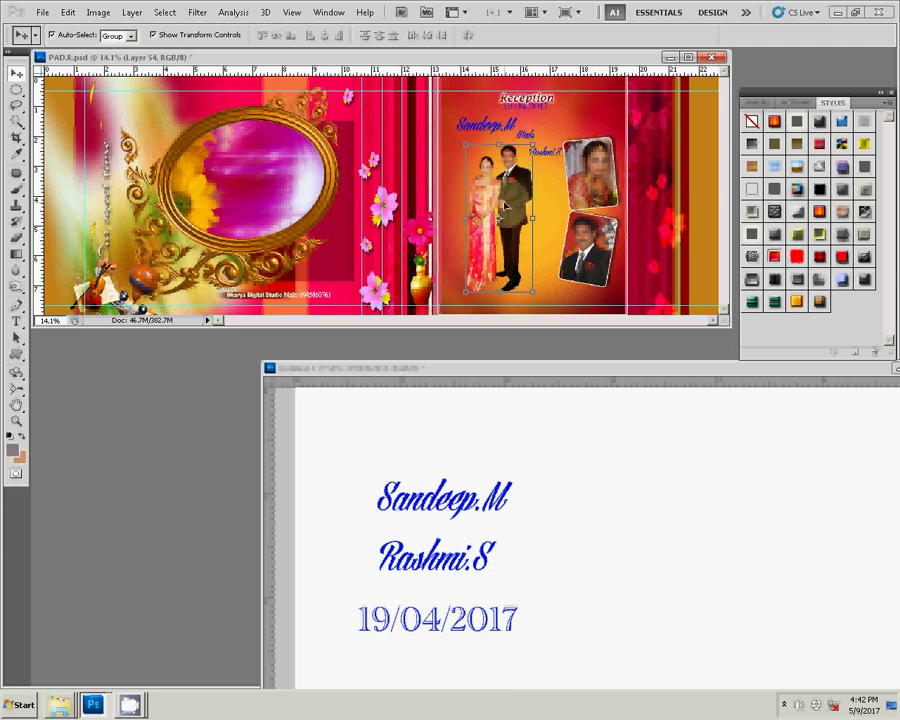
pyautogui.hotkey('ctrl', 'shift', 's')
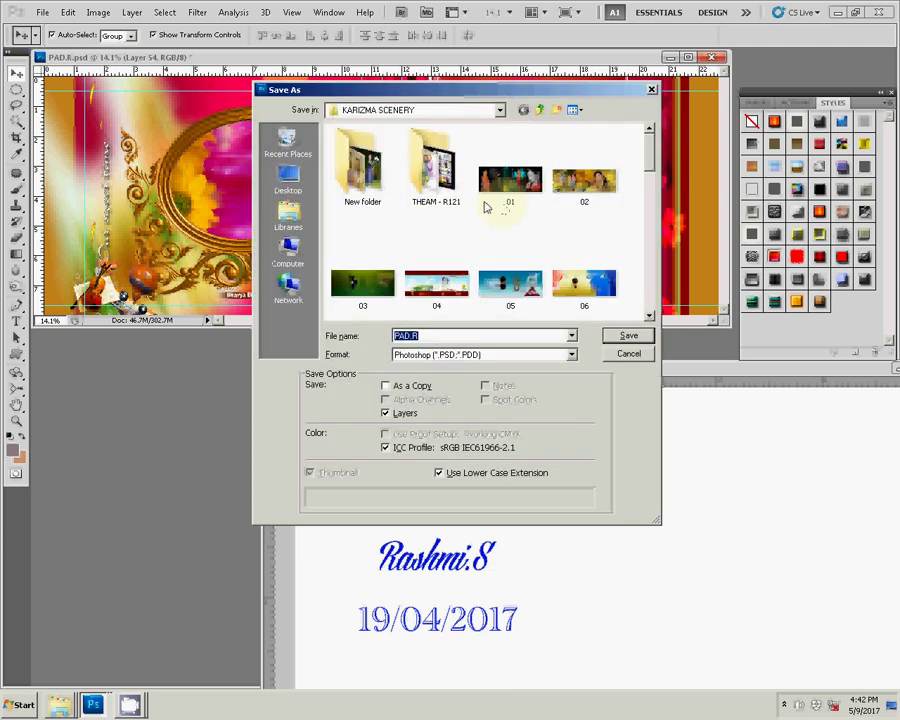
# Step: Attempt to save the page as PAD REption.psd in I:\k5, which fails with a disk-full error
pyautogui.click(502, 117)
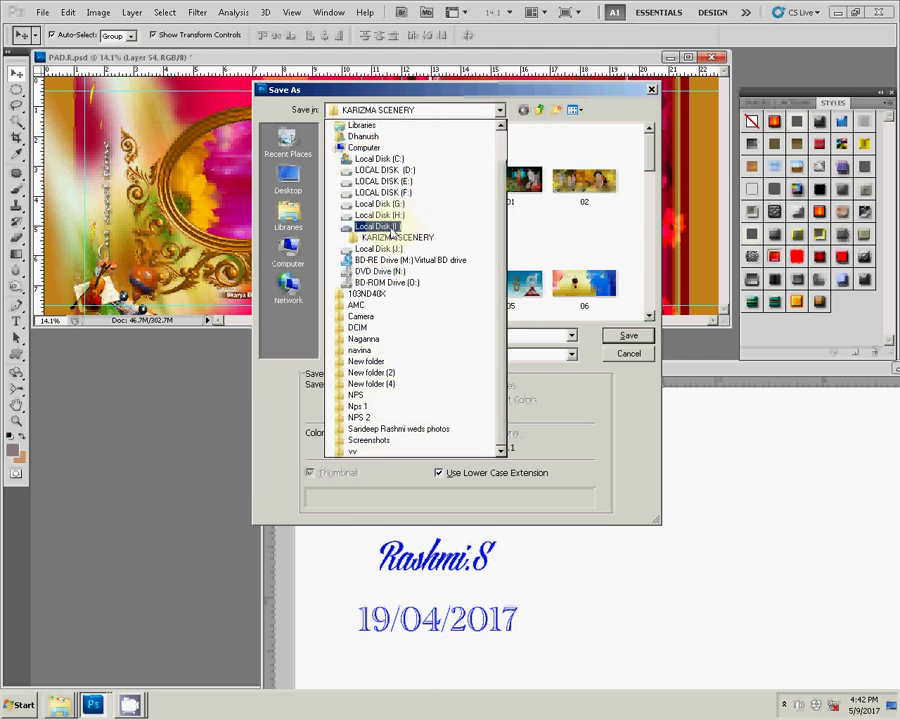
pyautogui.click(391, 228)
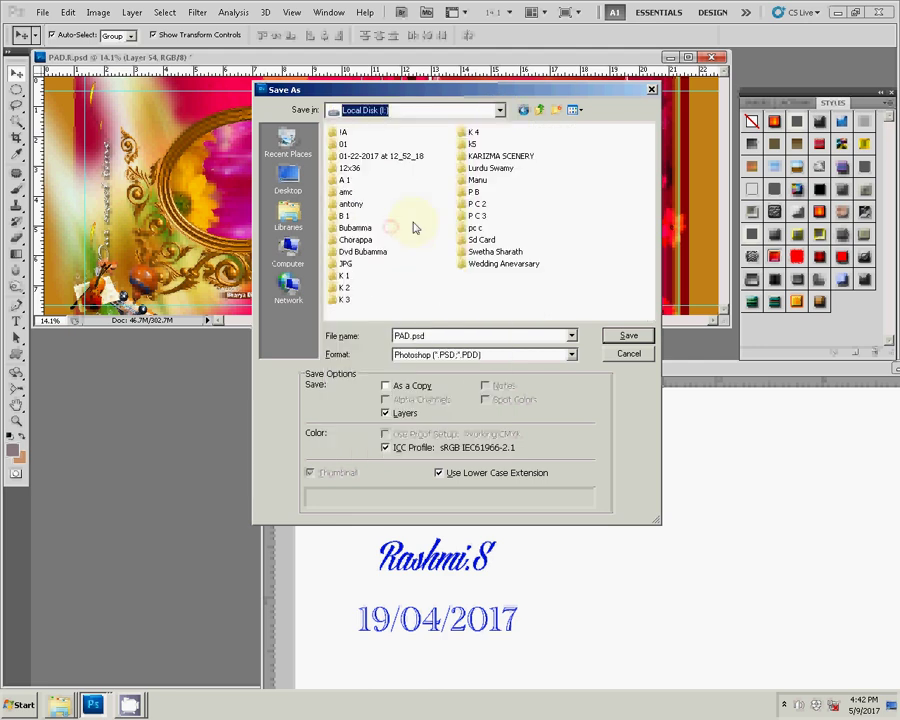
pyautogui.doubleClick(472, 145)
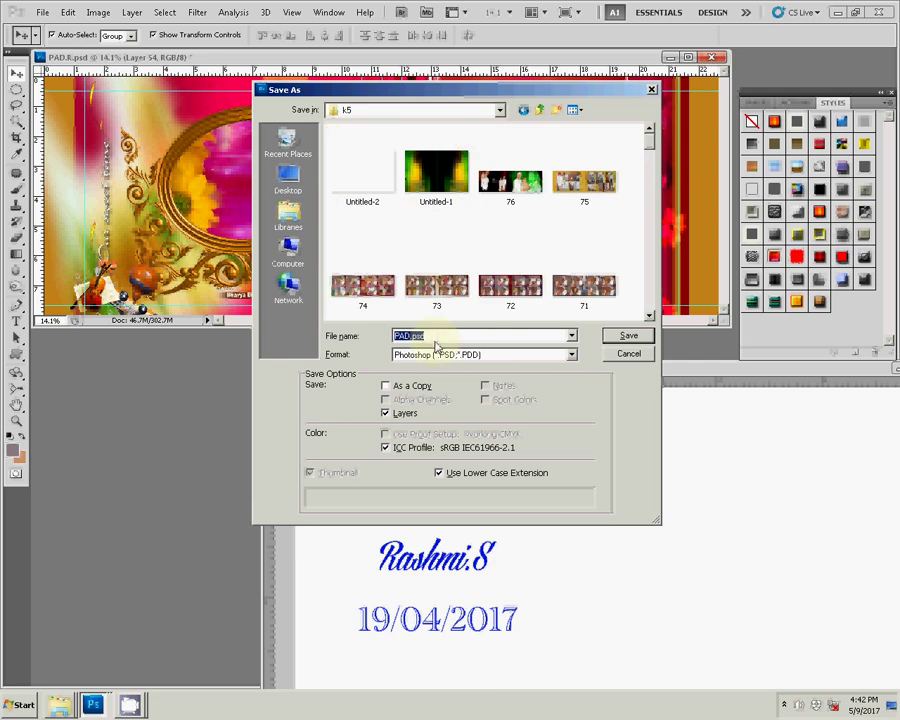
pyautogui.moveTo(436, 340); pyautogui.dragTo(411, 336)
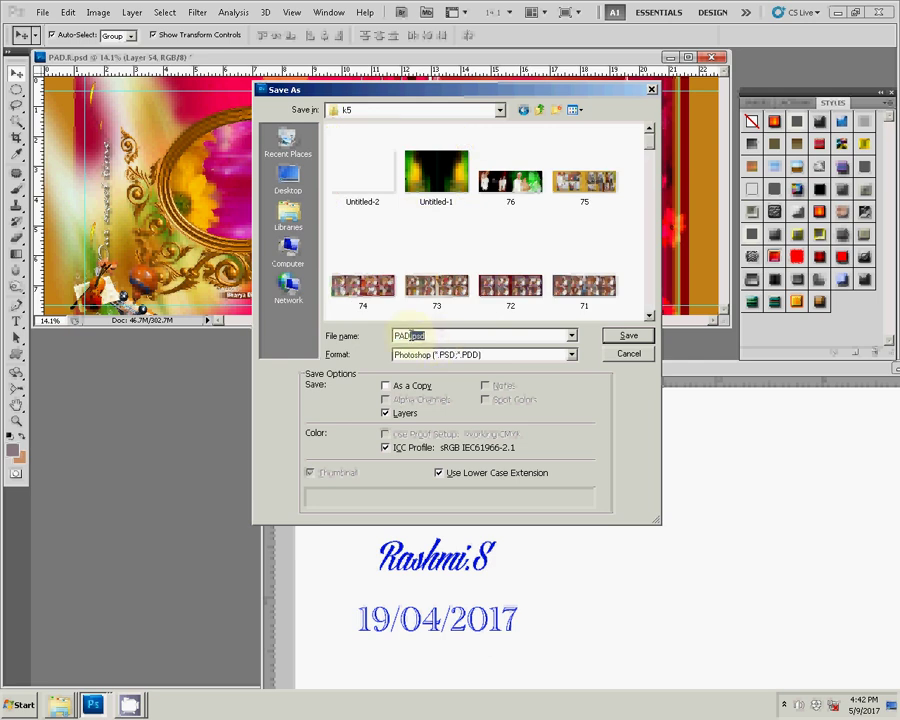
pyautogui.press('BackSpace')
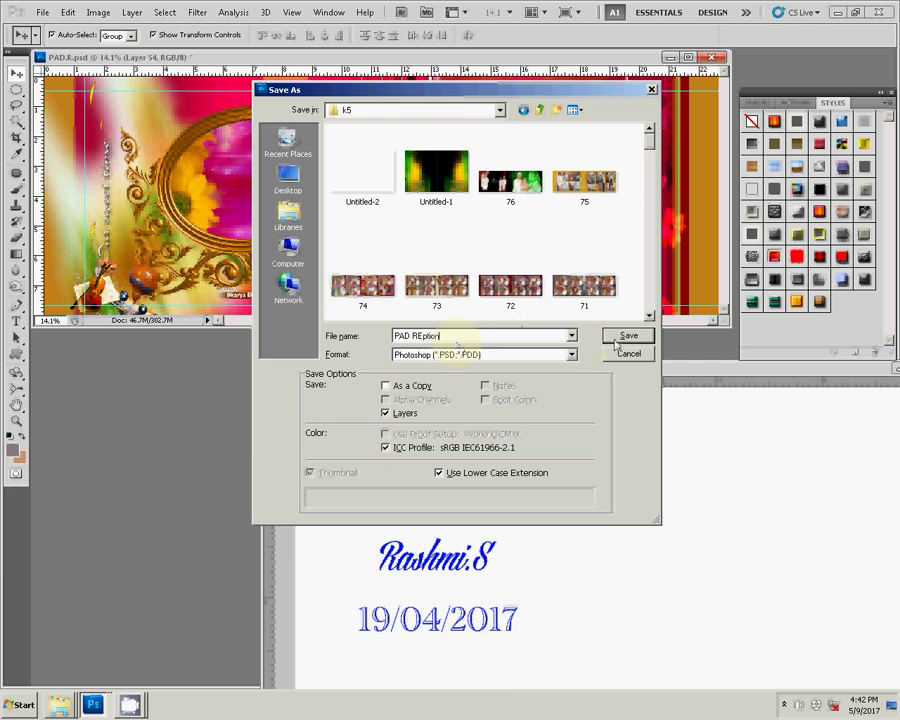
pyautogui.click(629, 338)
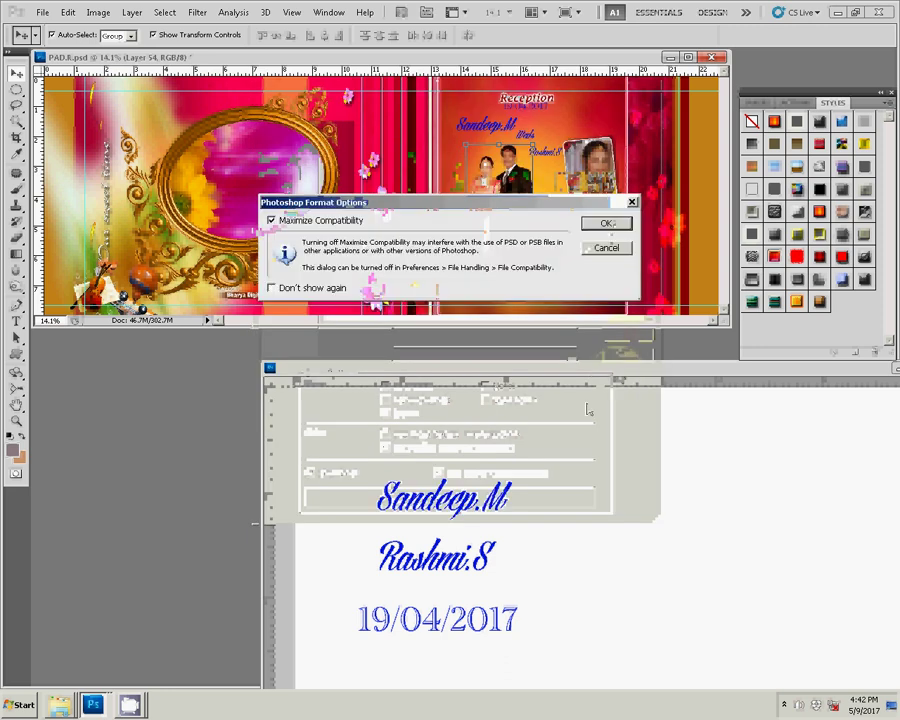
pyautogui.click(603, 226)
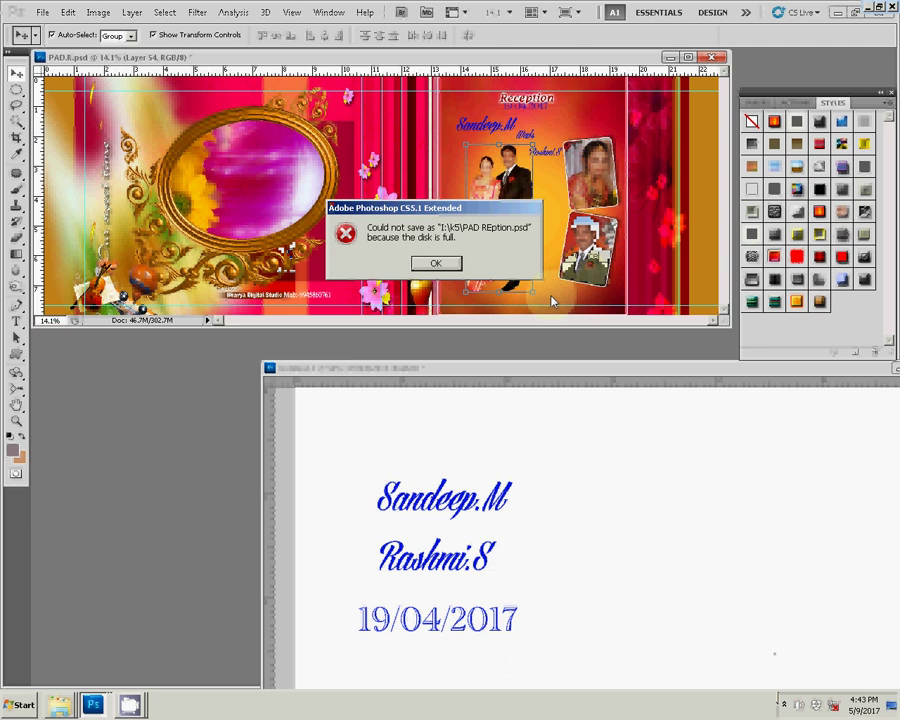
# Step: Dismiss the disk-full error and point Save As at the k5 folder on Local Disk (J:)
pyautogui.click(451, 265)
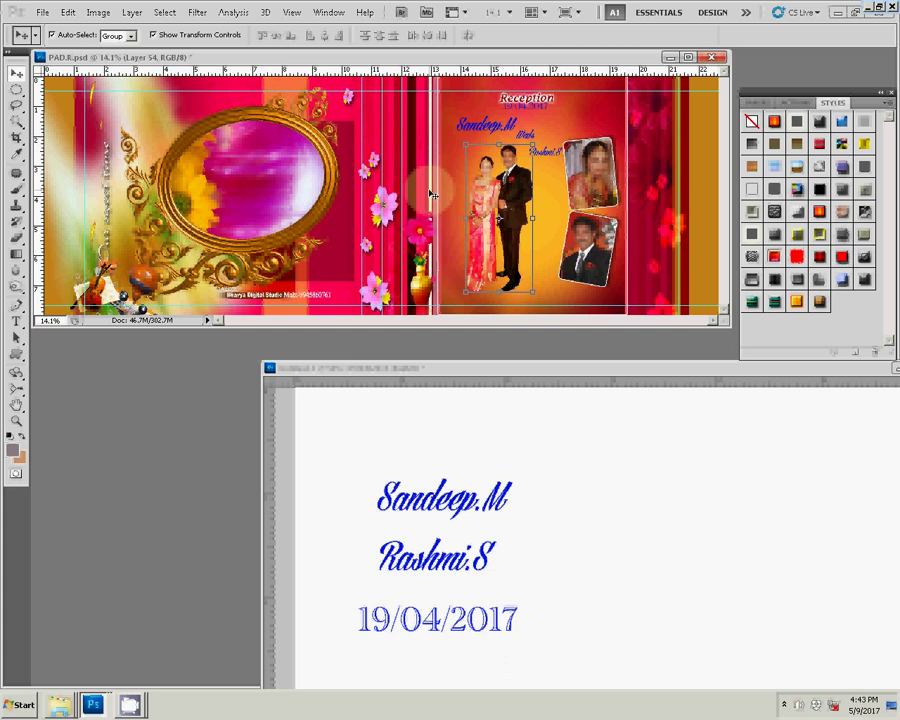
pyautogui.hotkey('ctrl', 'shift', 's')
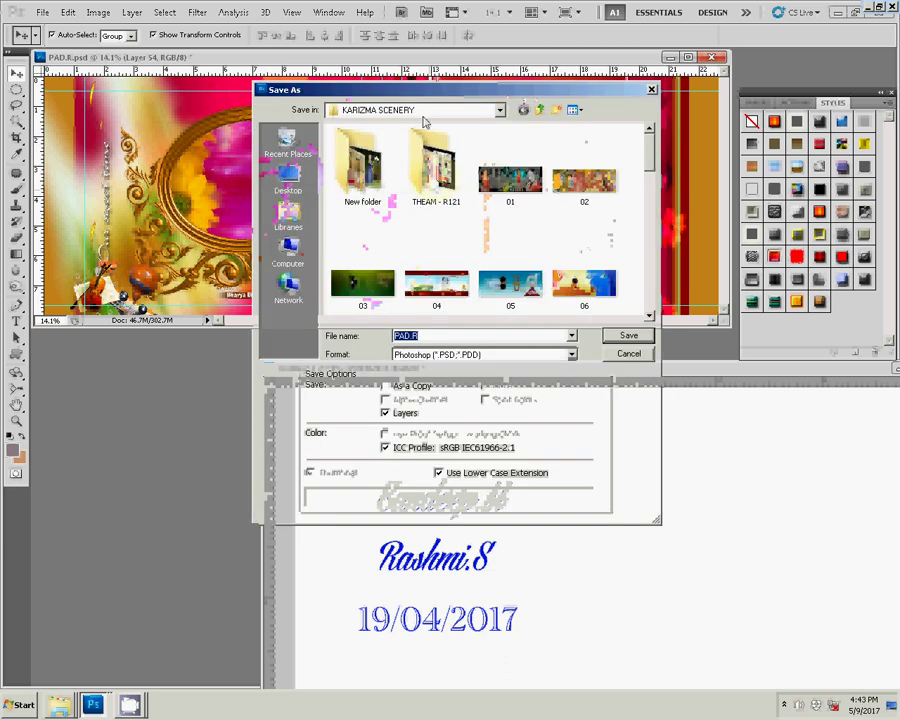
pyautogui.click(297, 256)
pyautogui.click(330, 208)
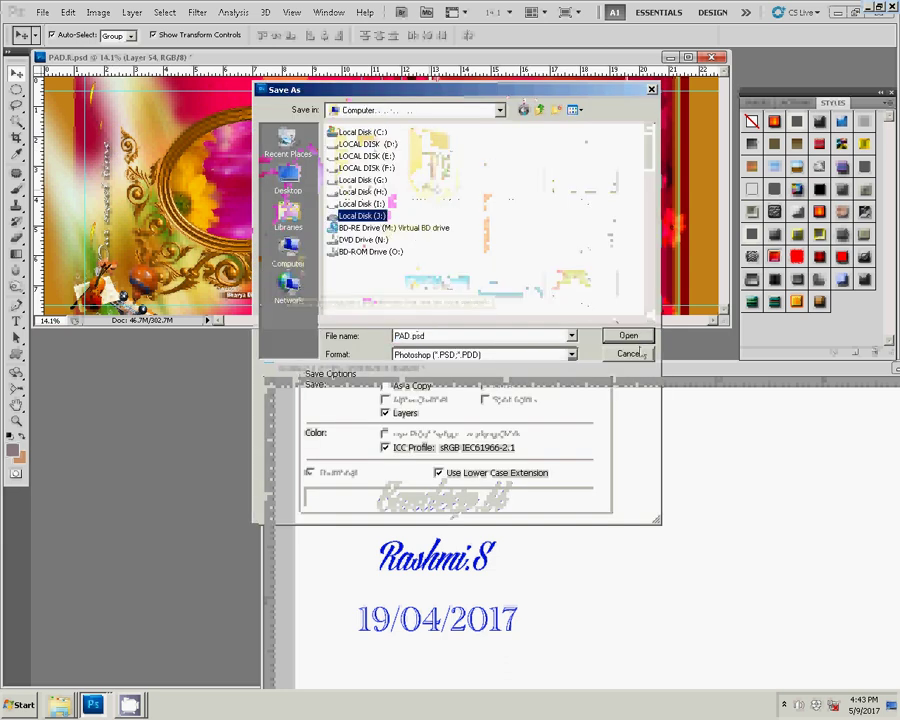
pyautogui.click(636, 337)
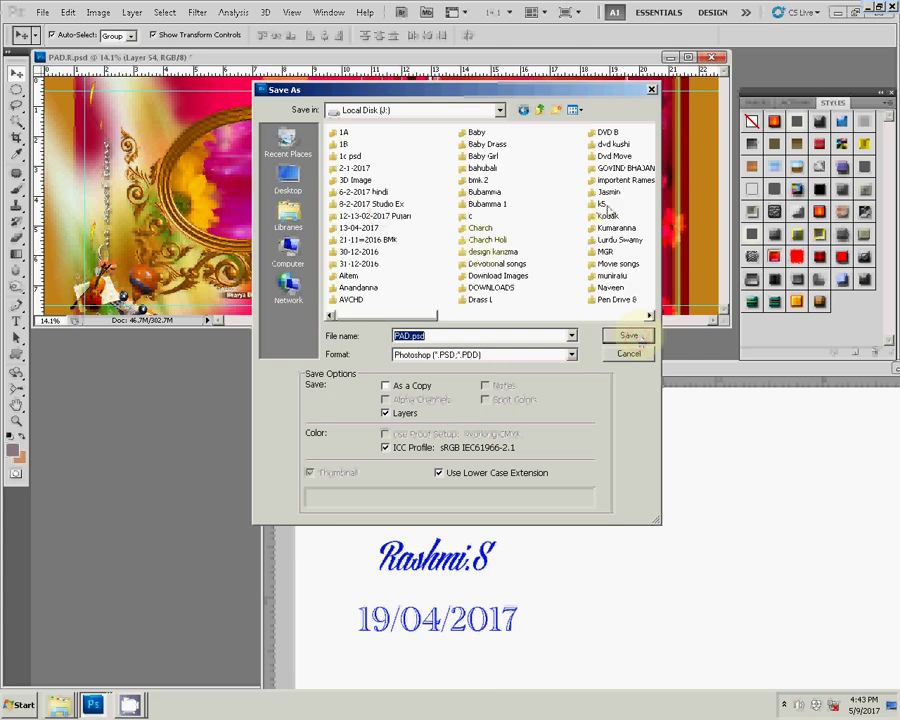
pyautogui.click(601, 203)
pyautogui.click(628, 337)
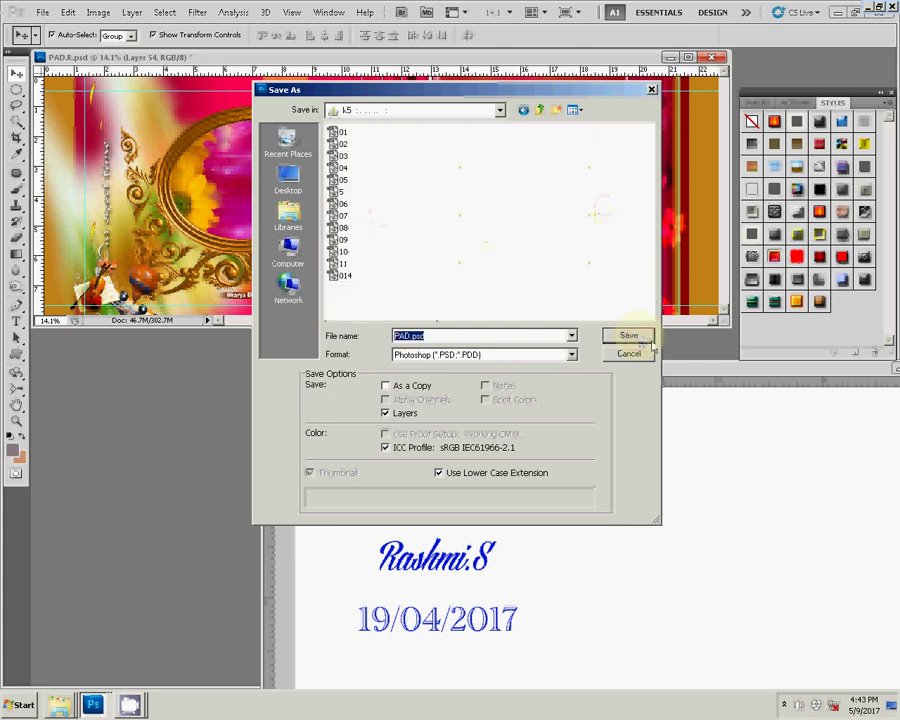
# Step: Name the file pad 1 and save it as a PSD with the compatibility option accepted
pyautogui.click(443, 335)
pyautogui.moveTo(443, 335); pyautogui.dragTo(395, 337)
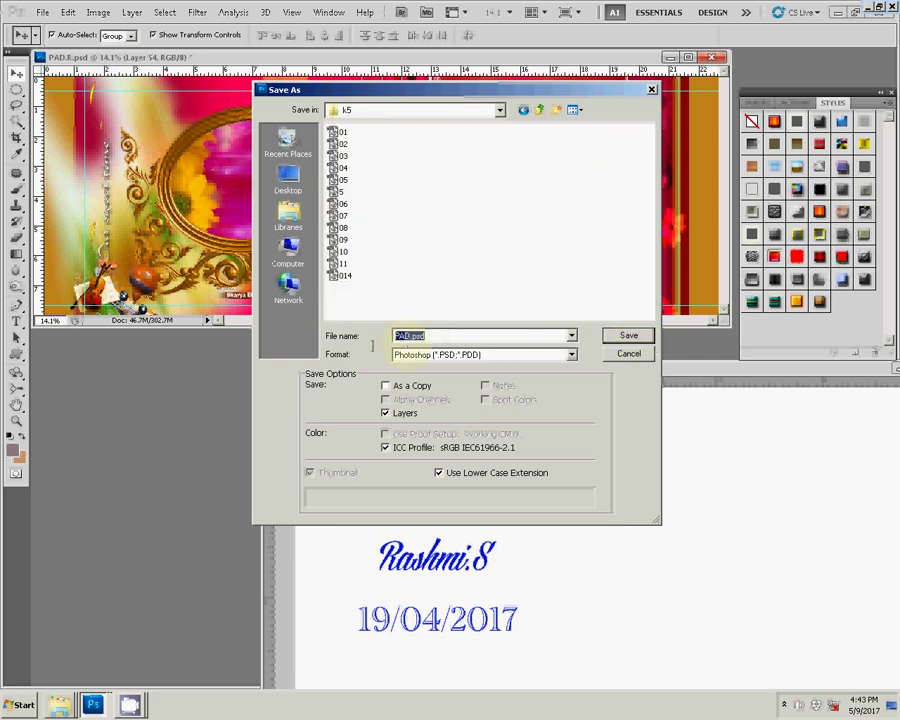
pyautogui.write('p')
pyautogui.write(' 5')
pyautogui.press('Return')
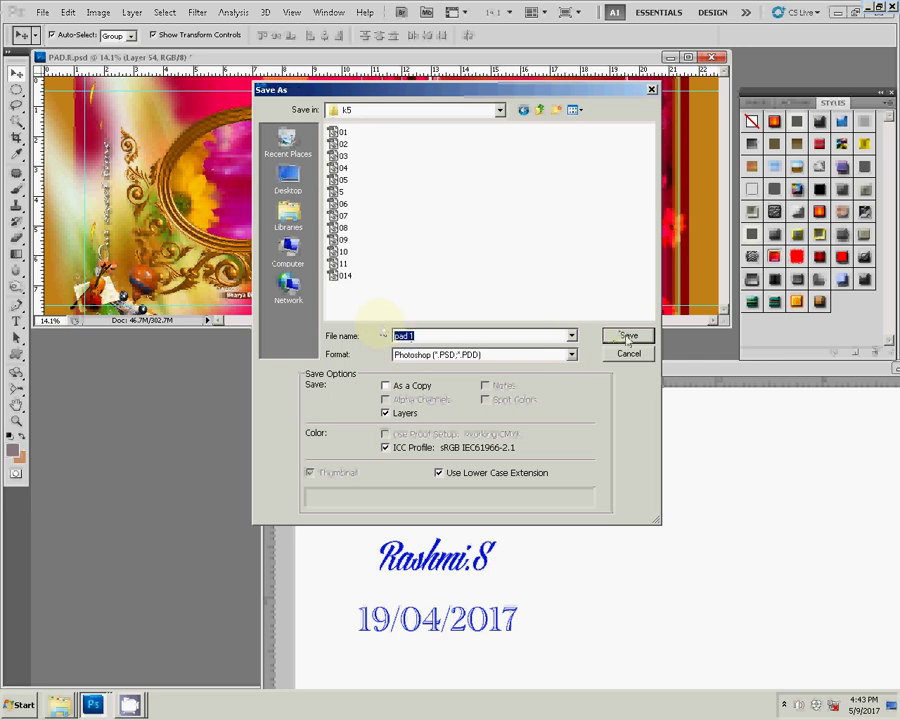
pyautogui.click(605, 223)
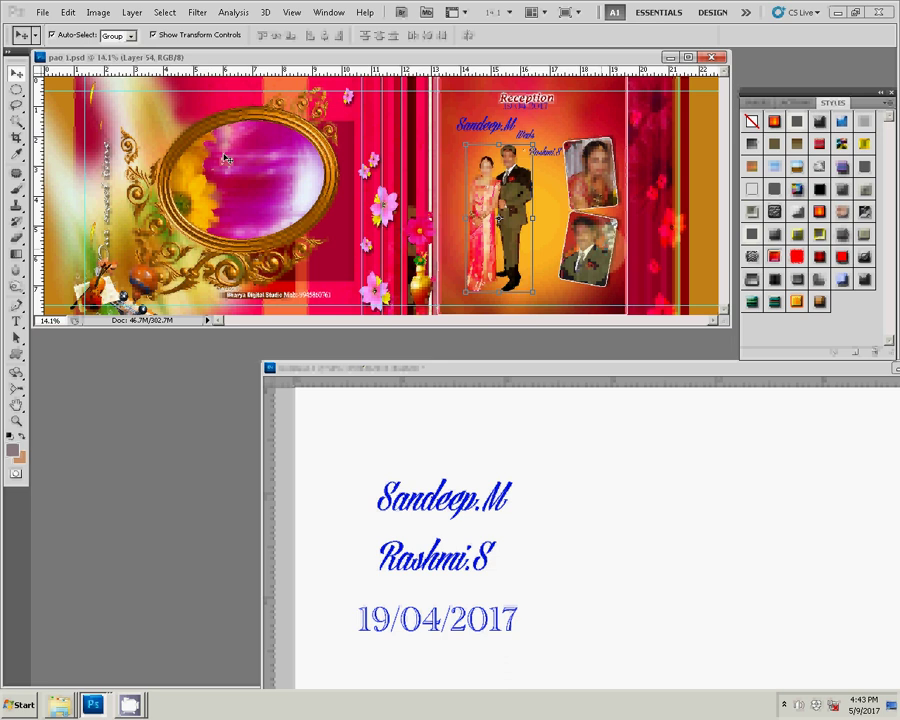
pyautogui.click(194, 257)
# Step: Close the pad 1.psd album page and bring up the wedding photos folder in Explorer
pyautogui.click(709, 57)
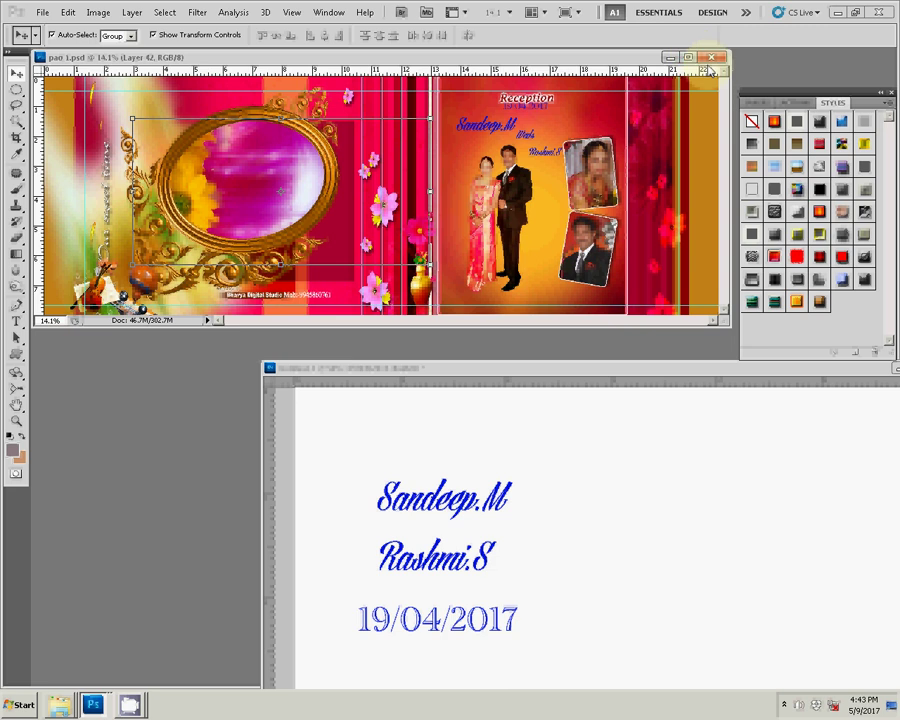
pyautogui.click(710, 57)
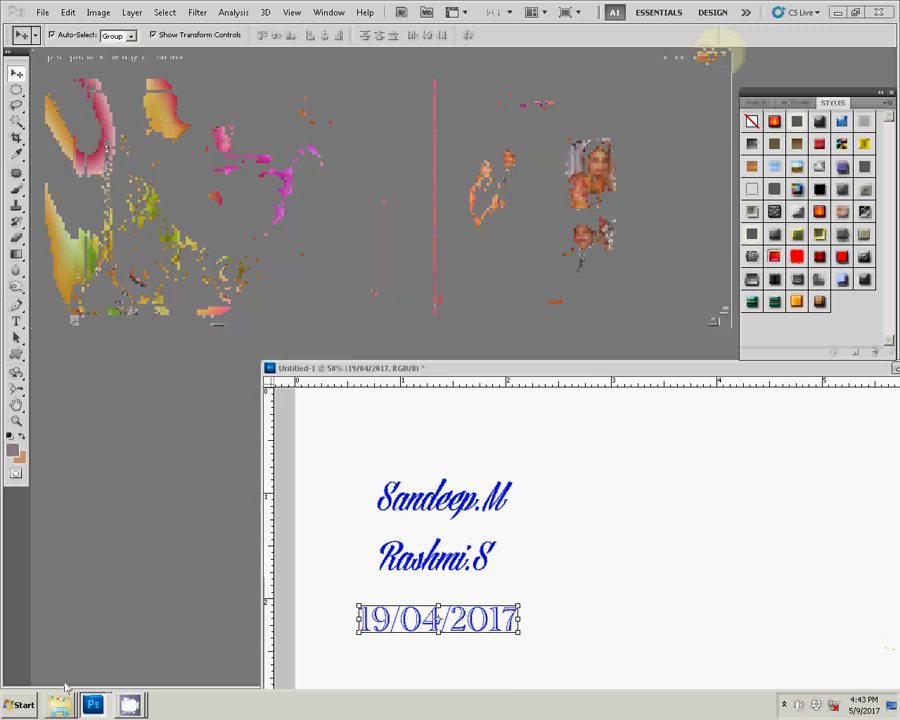
pyautogui.doubleClick(78, 570)
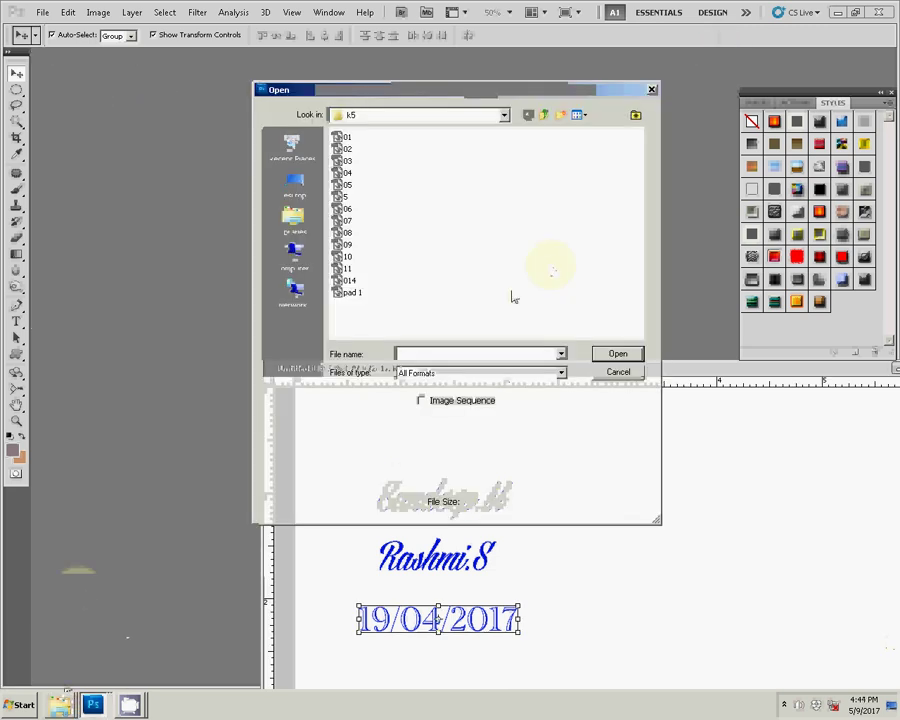
pyautogui.click(352, 294)
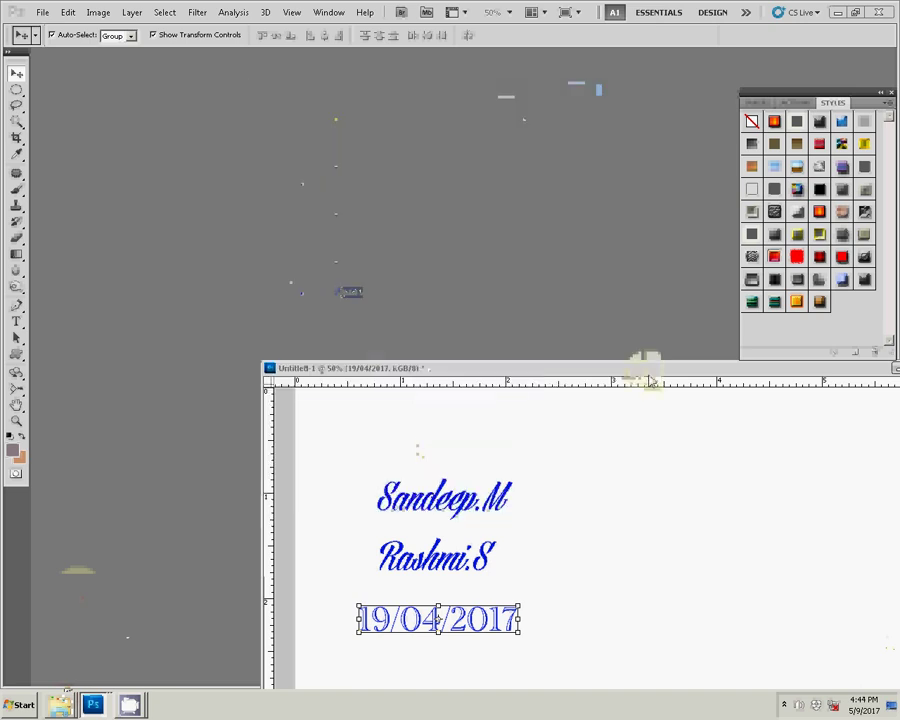
pyautogui.click(57, 704)
# Step: Browse Local Disk (D:) into the Backgrounds folder, checking SEENRIS and Photoshop Elements 14 along the way
pyautogui.click(48, 657)
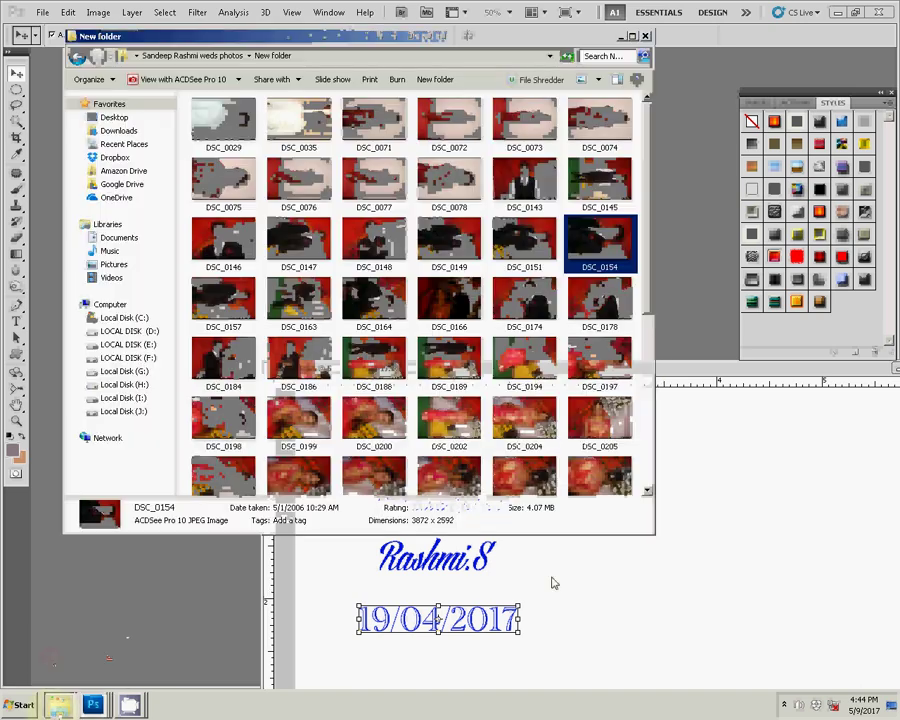
pyautogui.click(77, 58)
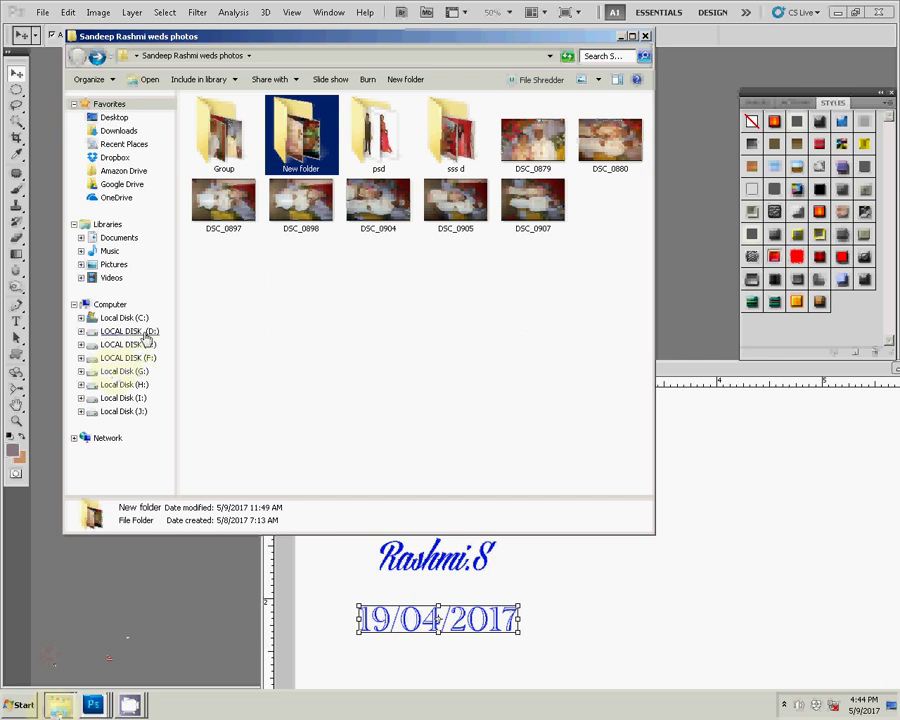
pyautogui.click(144, 331)
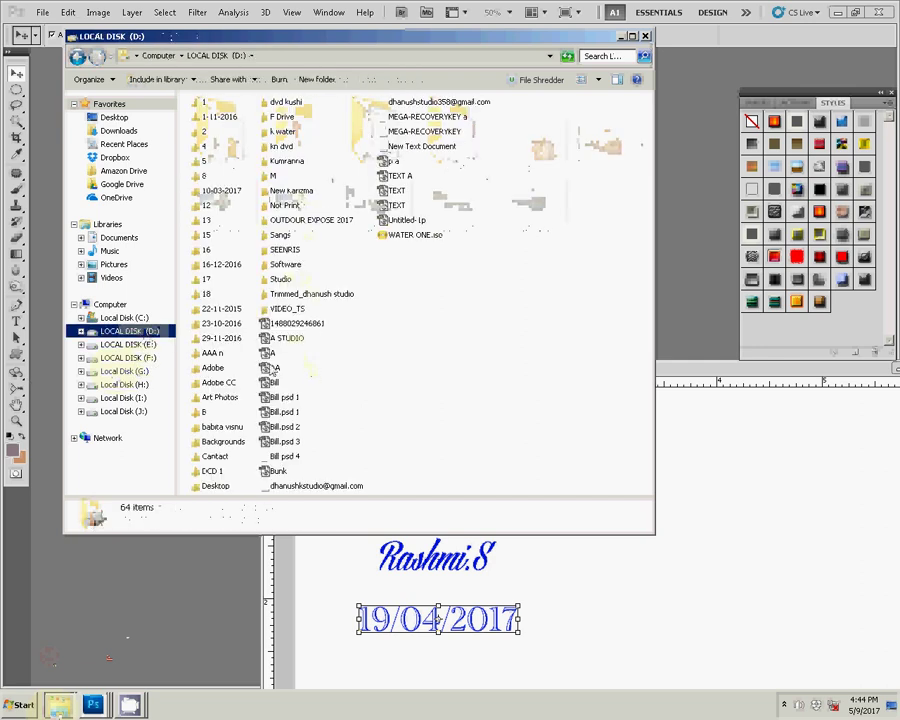
pyautogui.doubleClick(298, 250)
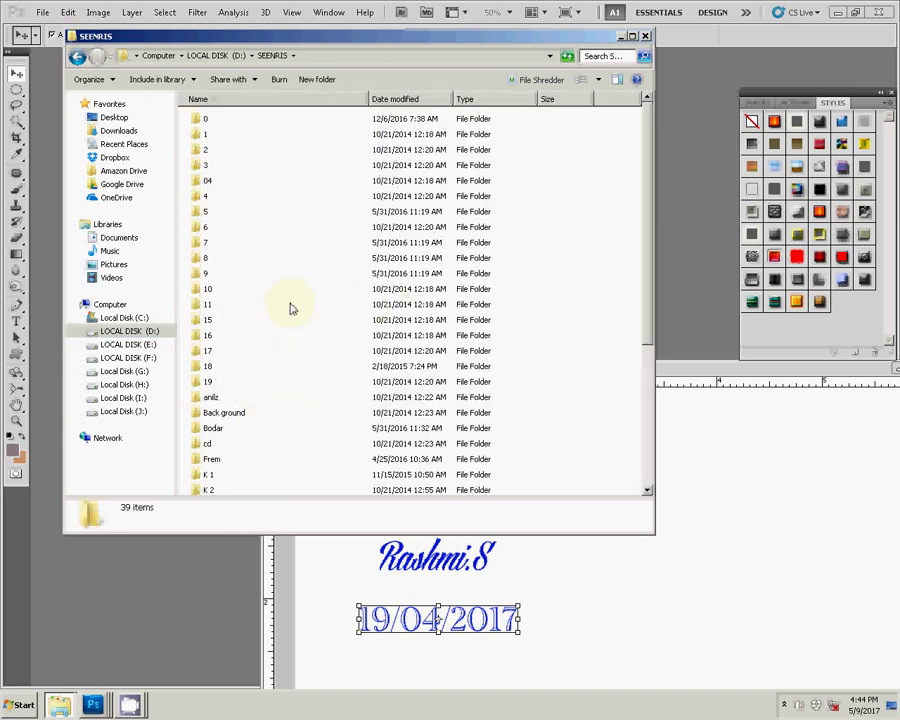
pyautogui.press('BackSpace')
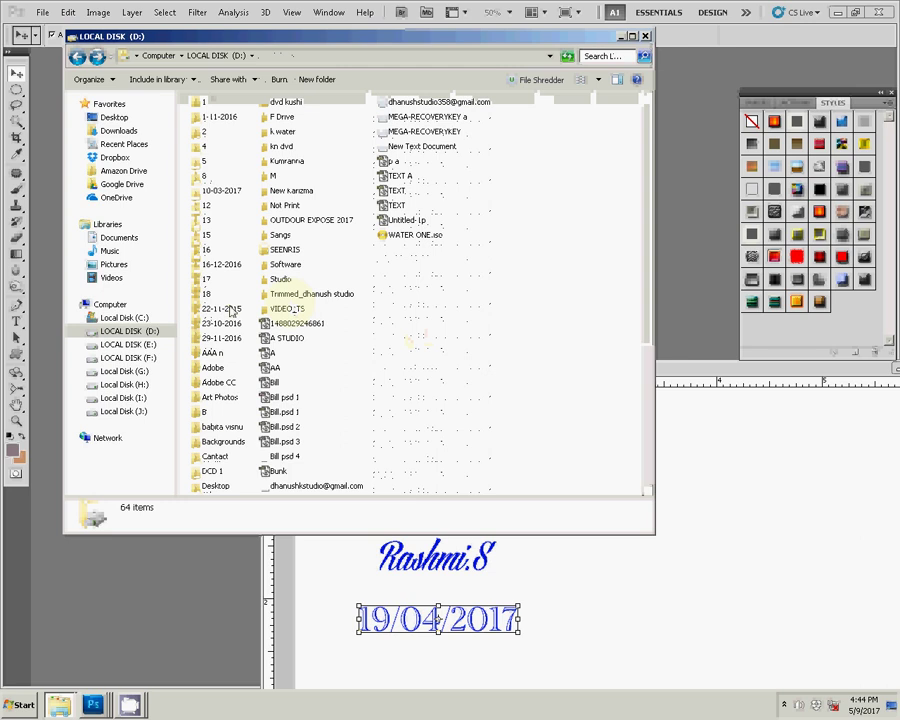
pyautogui.doubleClick(226, 441)
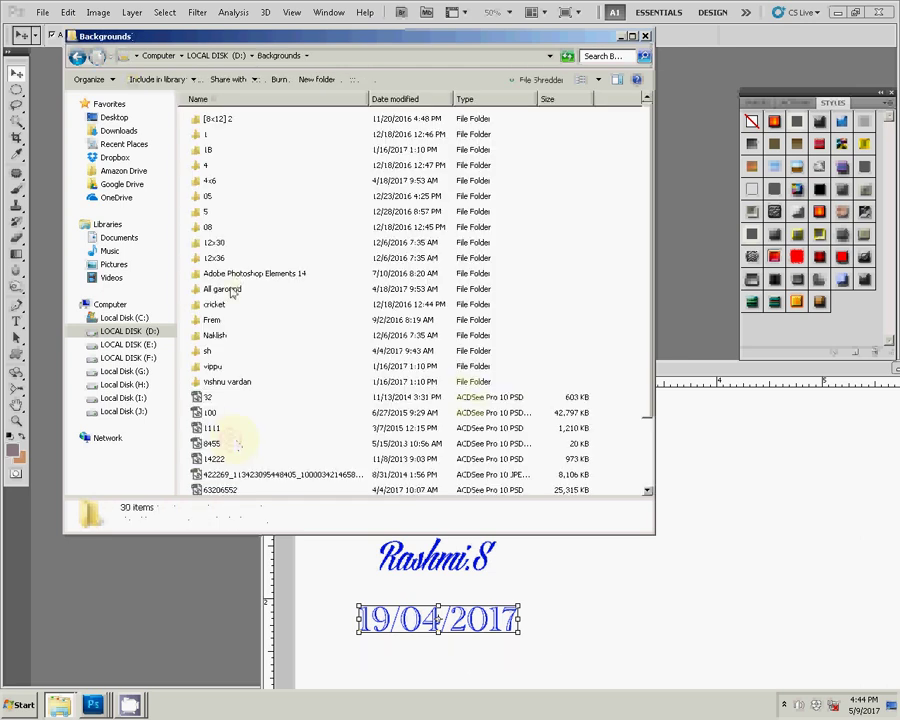
pyautogui.doubleClick(228, 276)
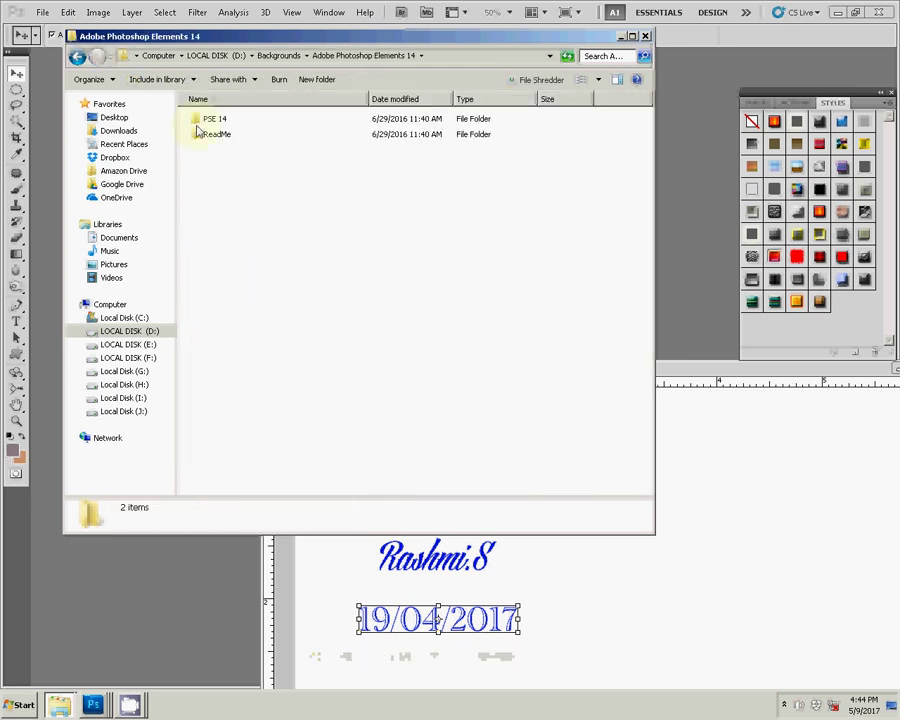
pyautogui.doubleClick(210, 134)
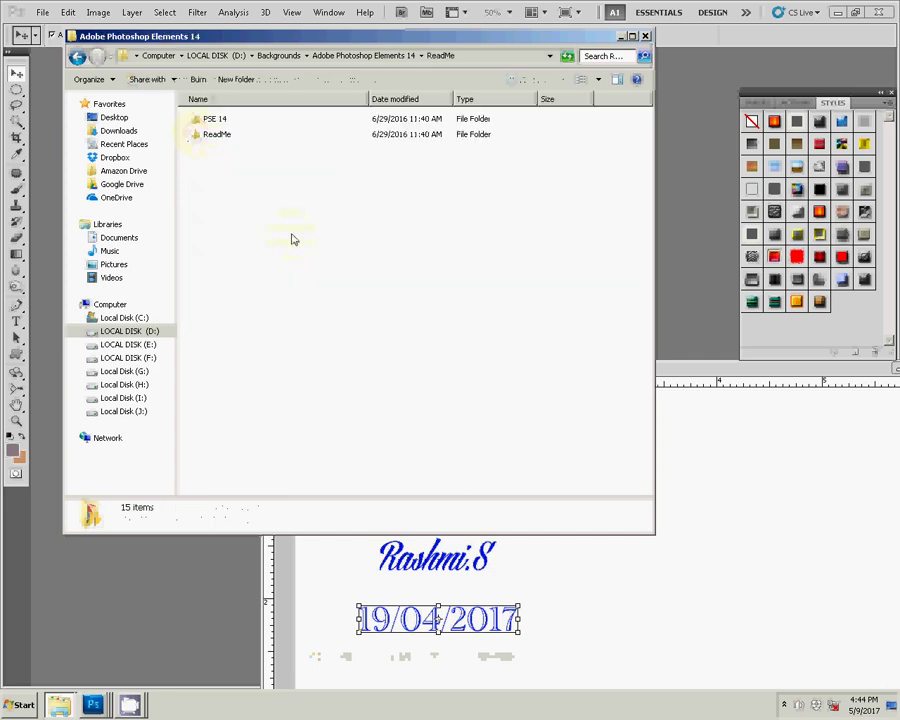
pyautogui.press('BackSpace')
pyautogui.press('BackSpace')
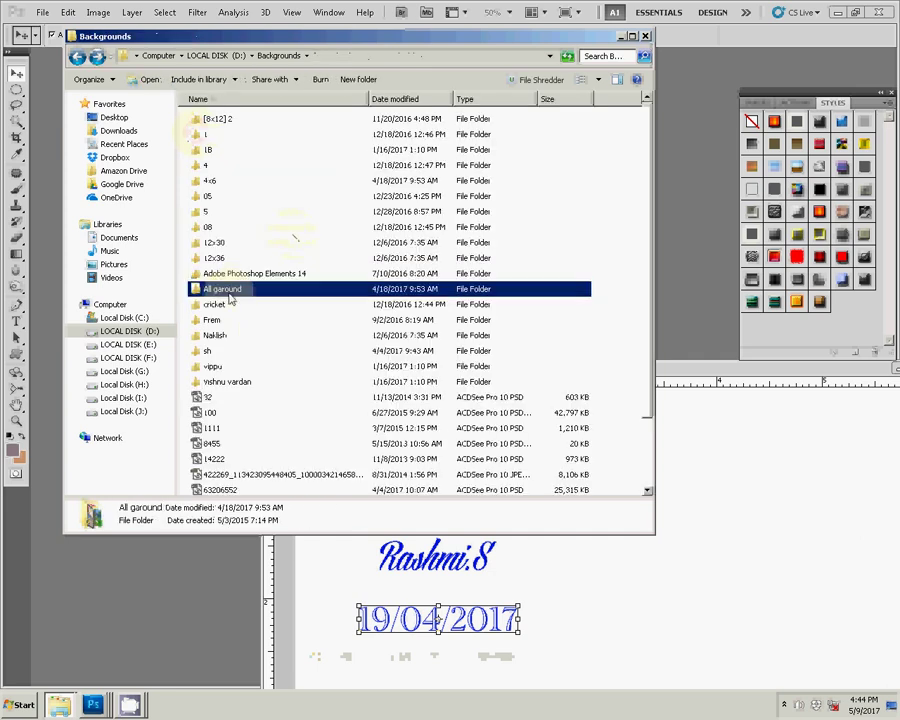
# Step: Open All garound > hanu and drag the 003 background template into Photoshop
pyautogui.doubleClick(231, 291)
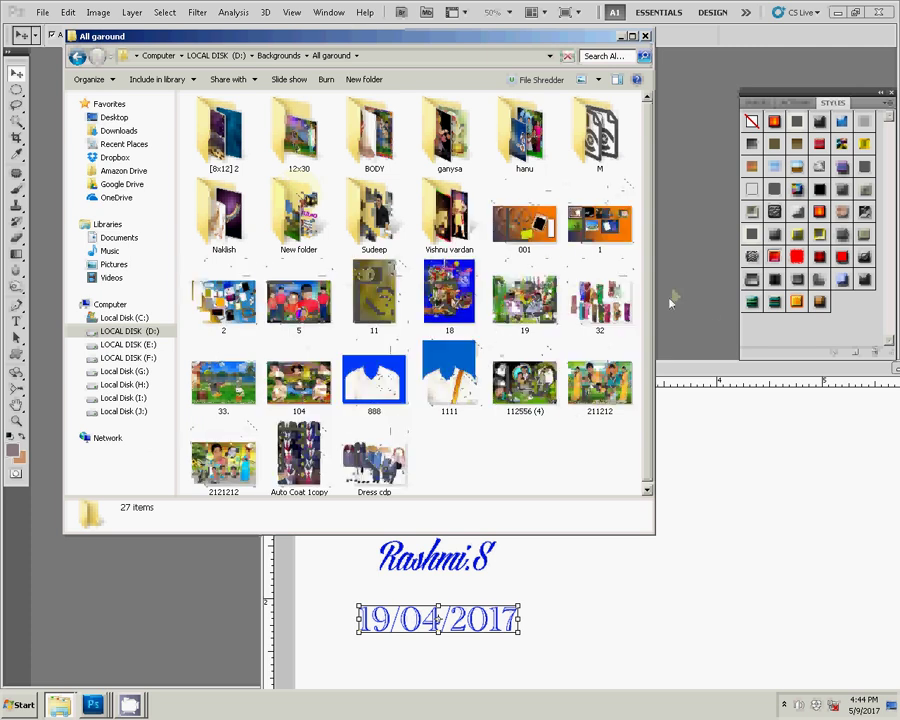
pyautogui.doubleClick(309, 131)
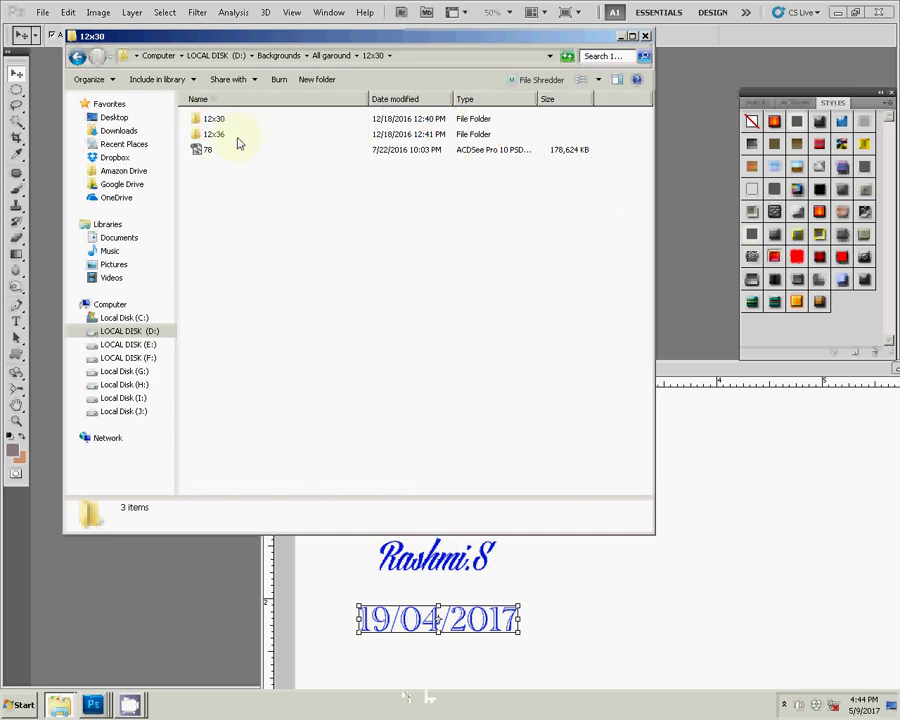
pyautogui.press('BackSpace')
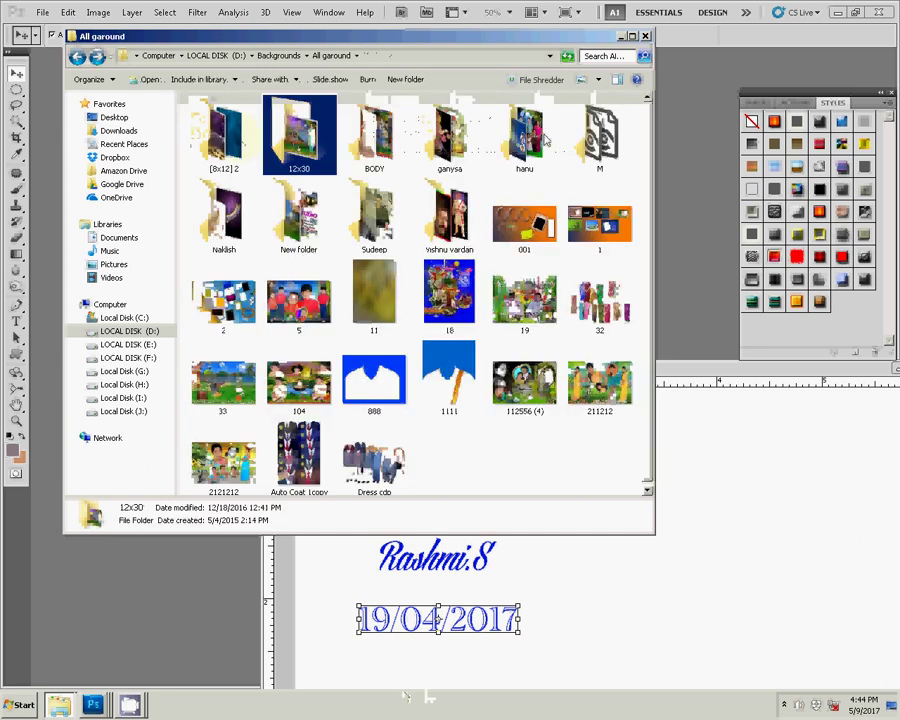
pyautogui.click(545, 140)
pyautogui.doubleClick(545, 140)
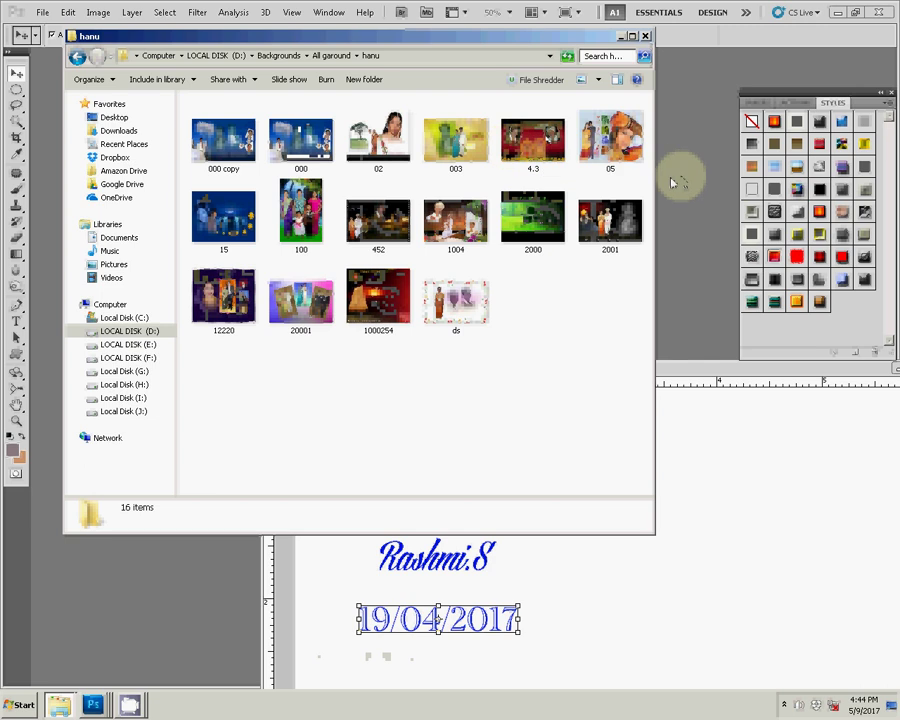
pyautogui.click(432, 158)
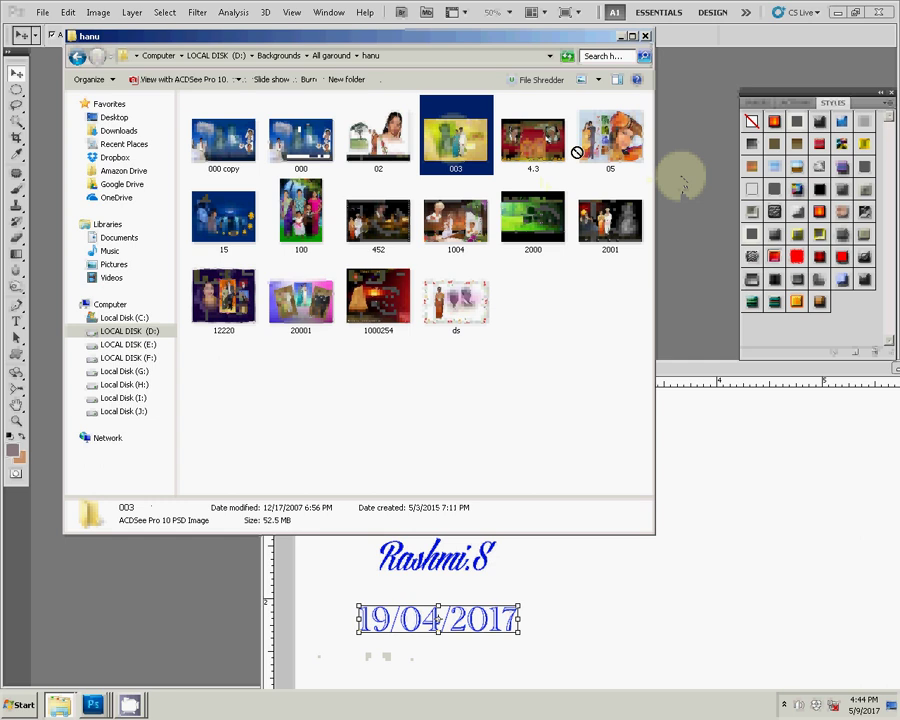
pyautogui.moveTo(684, 180); pyautogui.dragTo(713, 284)
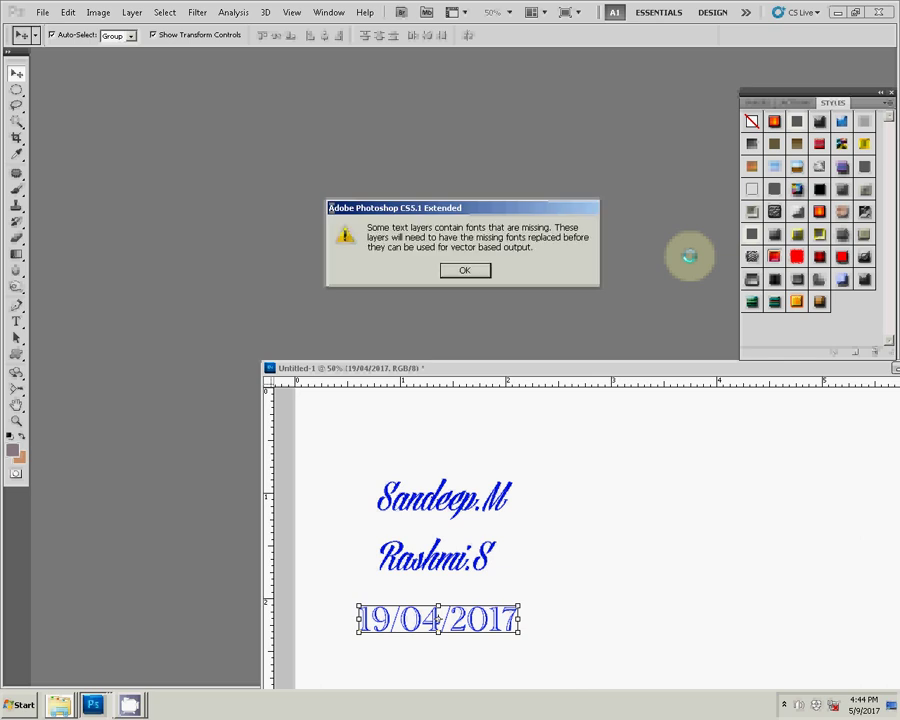
# Step: Float the 003 template and hide its sample couple photo, woman photo and LOVE, ME, YOU text
pyautogui.click(468, 276)
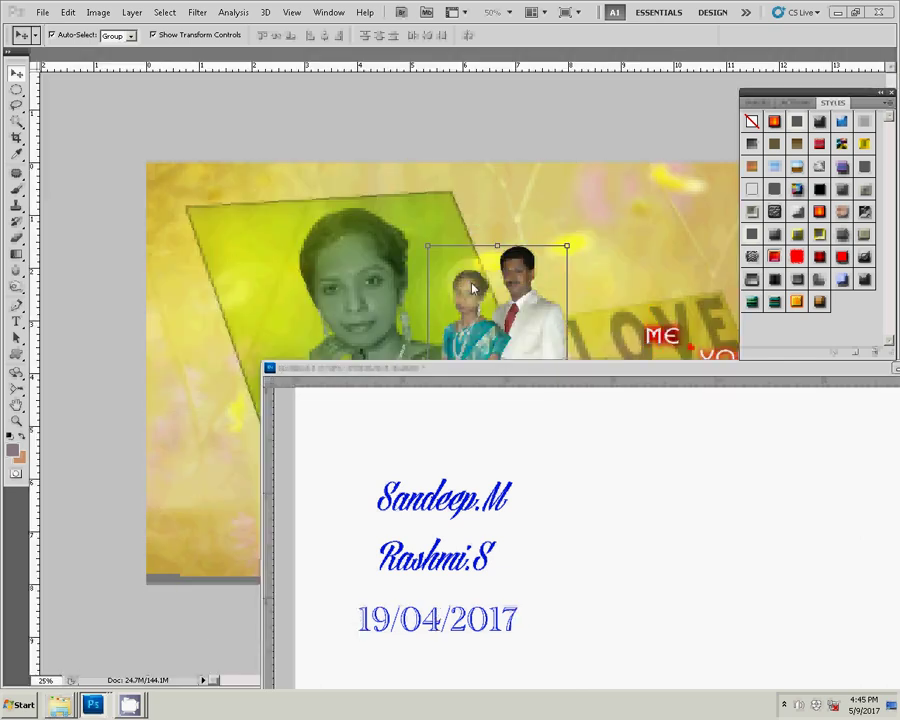
pyautogui.moveTo(482, 62); pyautogui.dragTo(460, 63)
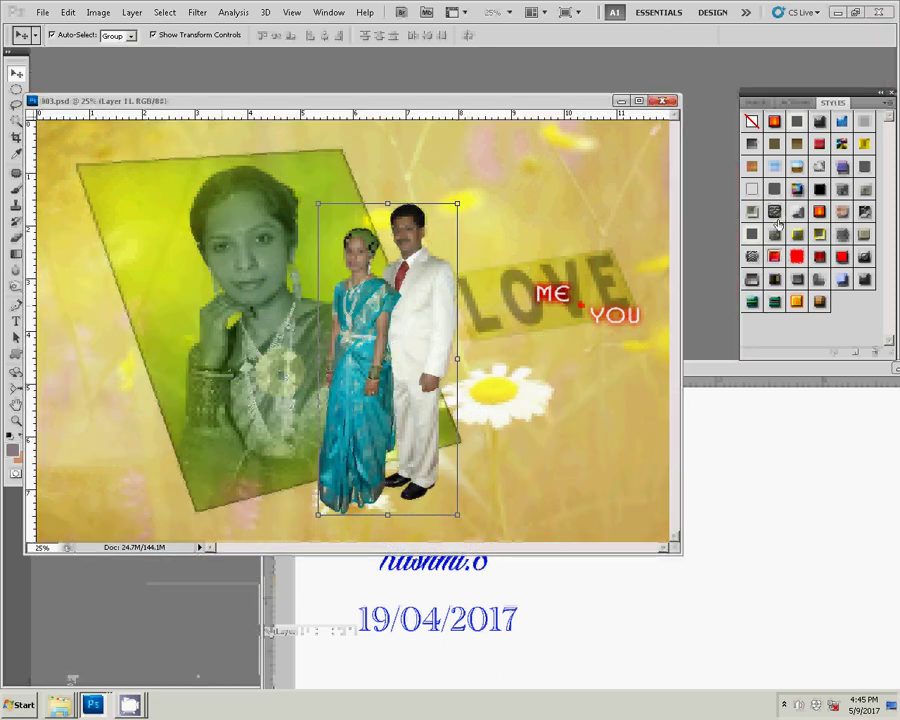
pyautogui.click(269, 366)
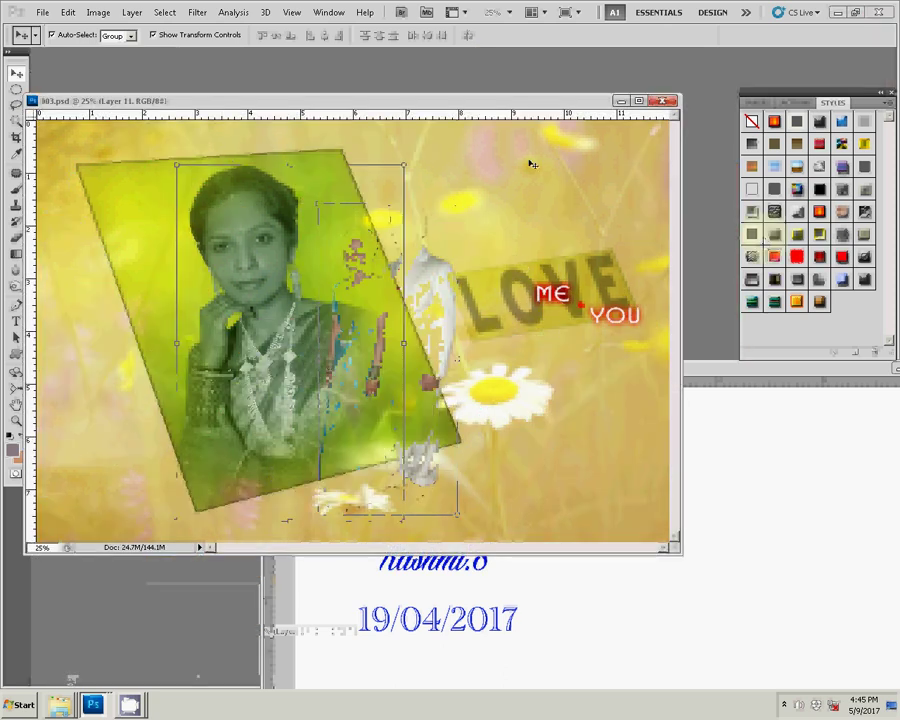
pyautogui.click(258, 298)
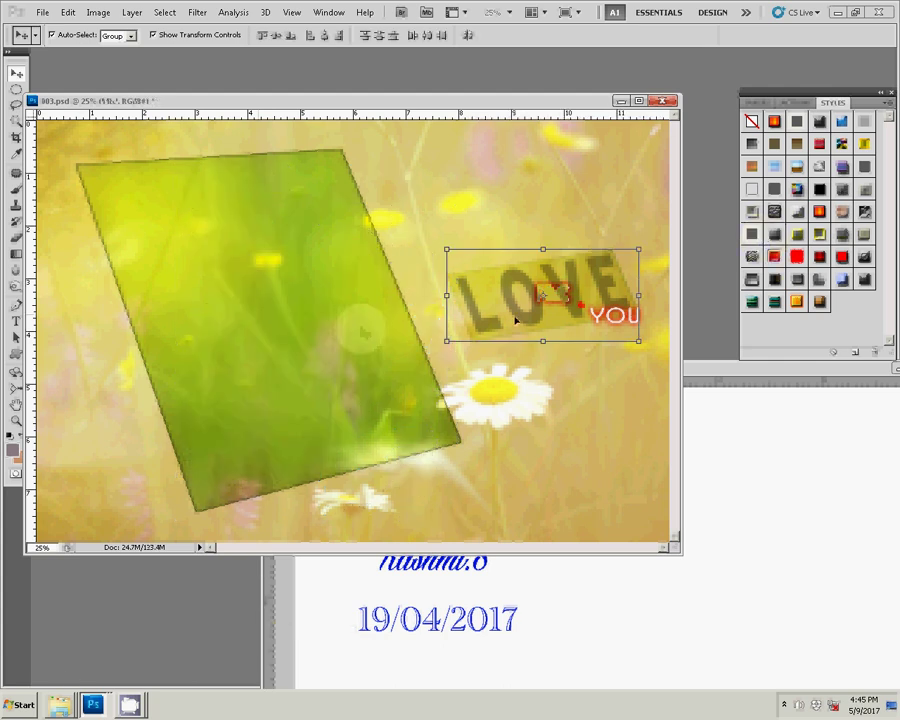
pyautogui.click(516, 320)
pyautogui.click(513, 316)
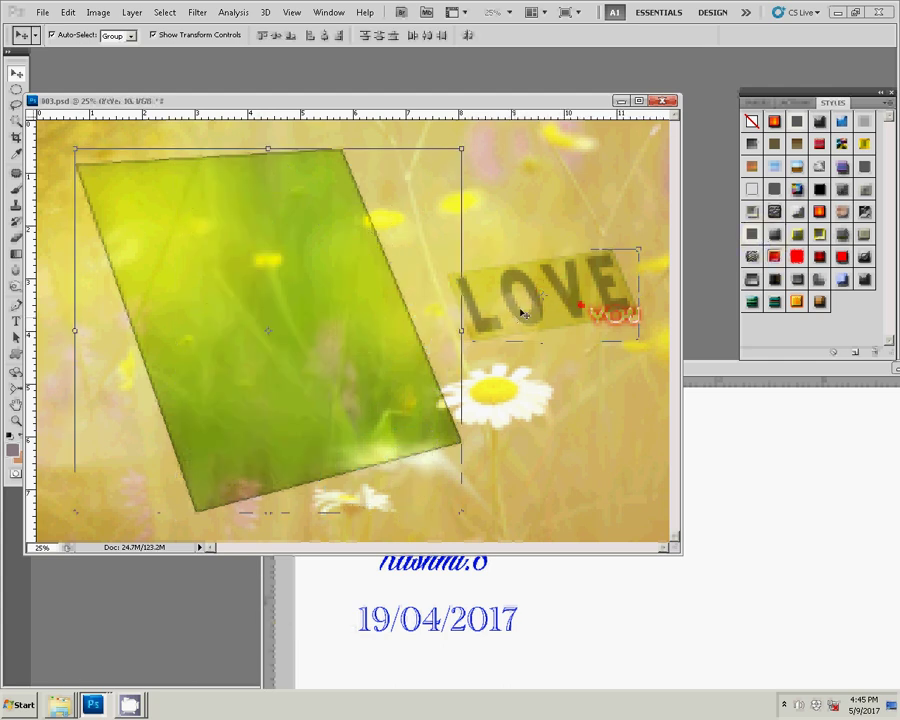
pyautogui.click(558, 286)
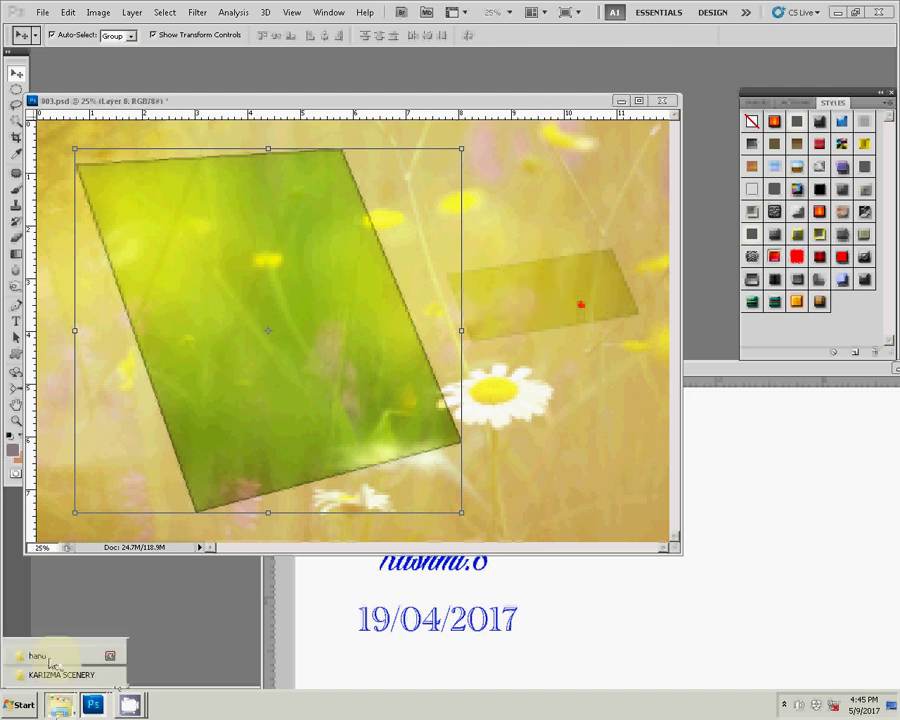
# Step: Bring Explorer back up and navigate through the drives list to the Desktop
pyautogui.click(60, 704)
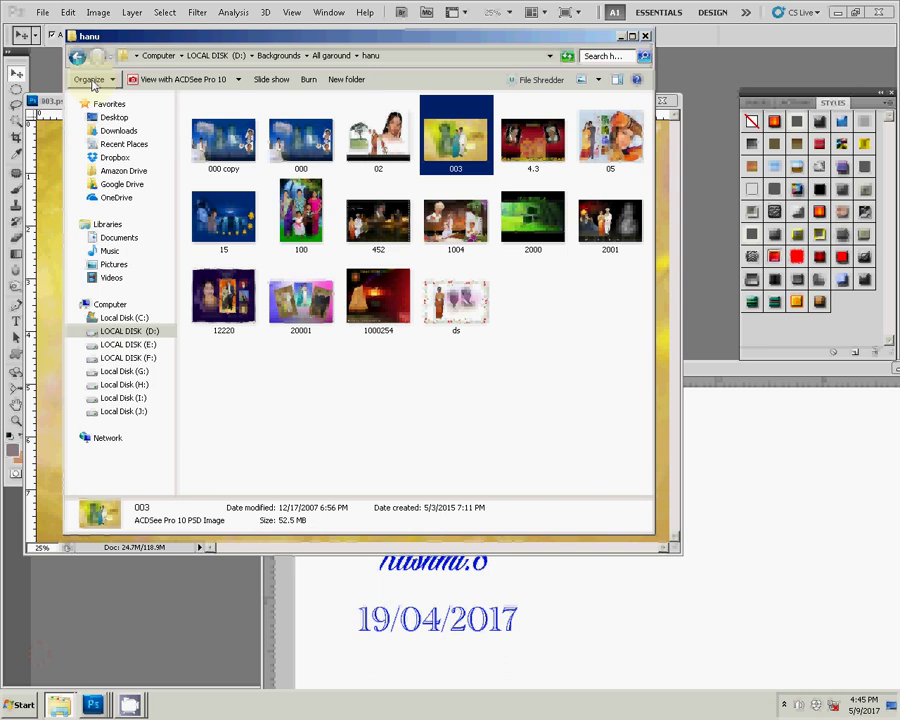
pyautogui.click(76, 57)
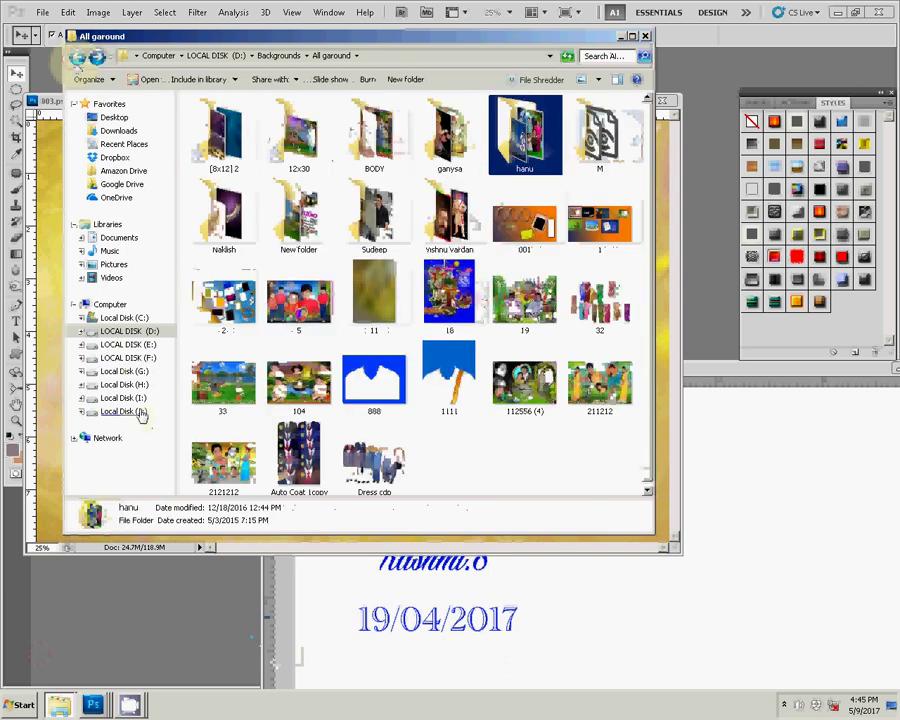
pyautogui.click(144, 410)
pyautogui.click(363, 260)
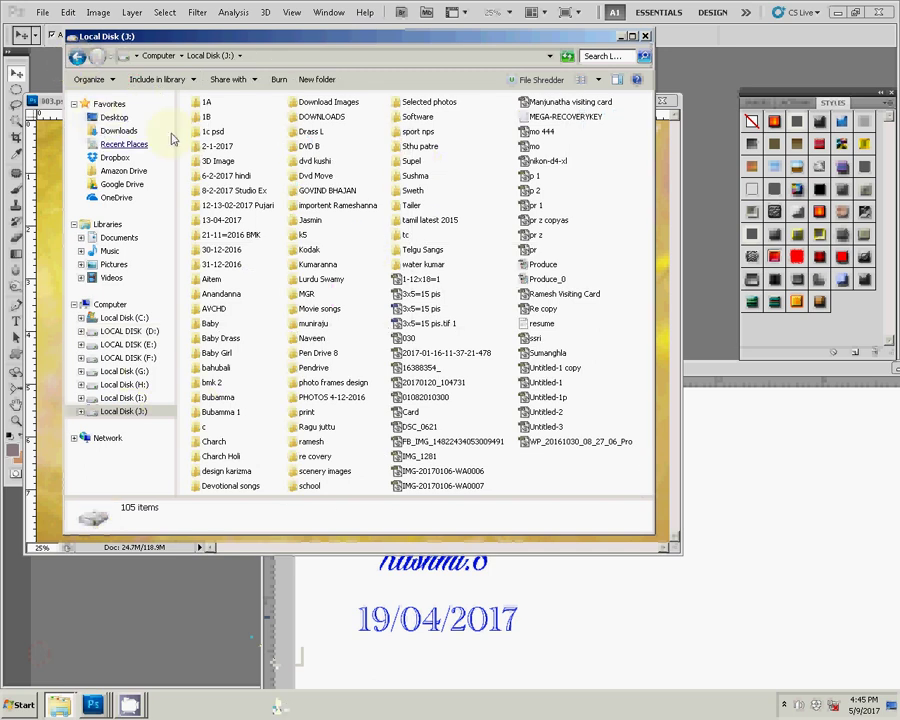
pyautogui.click(646, 37)
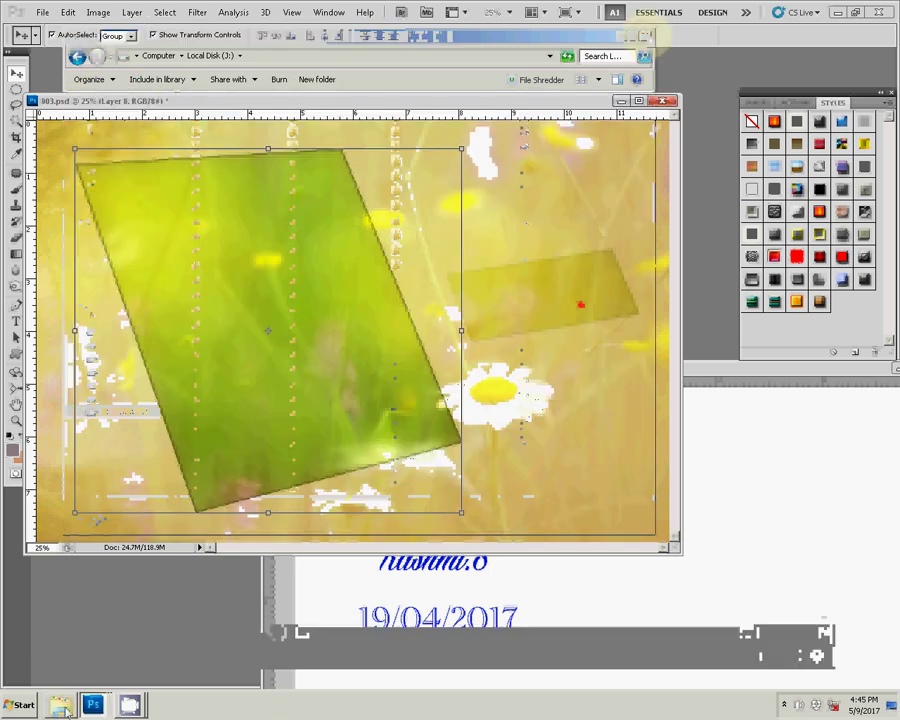
pyautogui.click(60, 707)
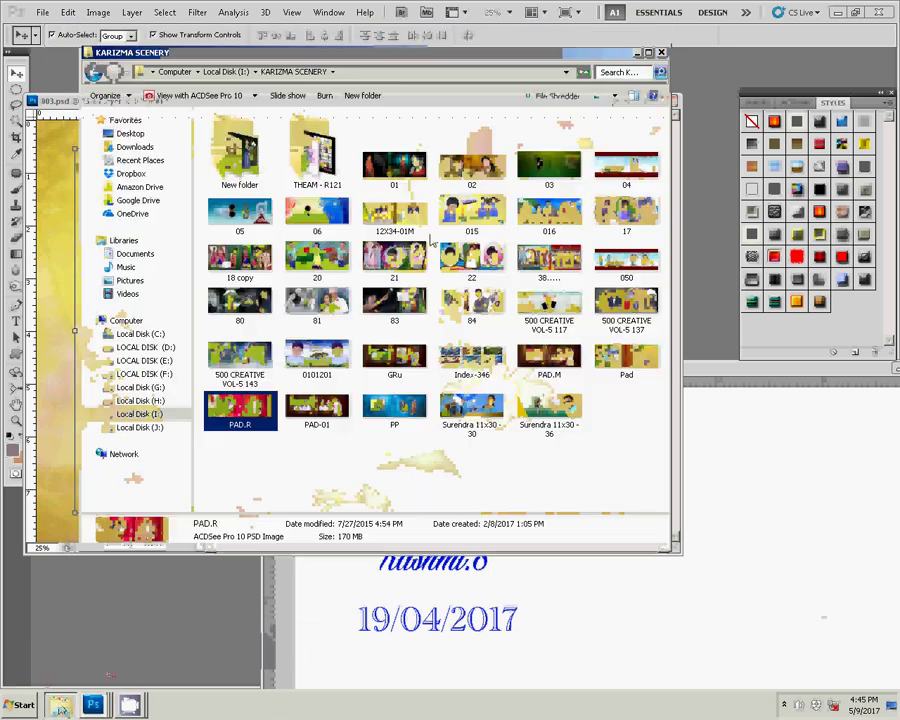
pyautogui.click(126, 321)
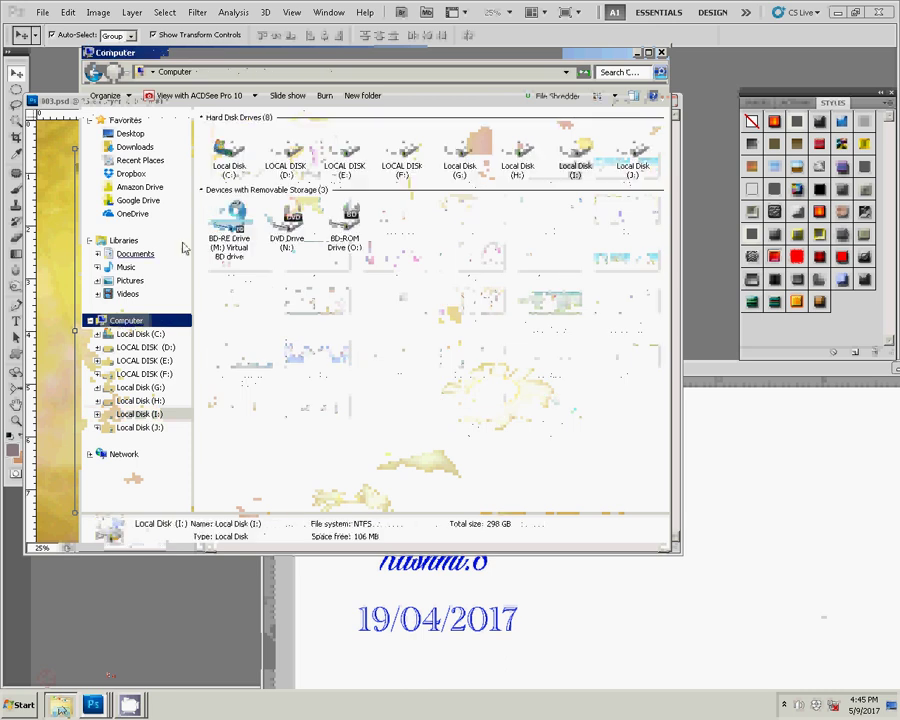
pyautogui.click(133, 134)
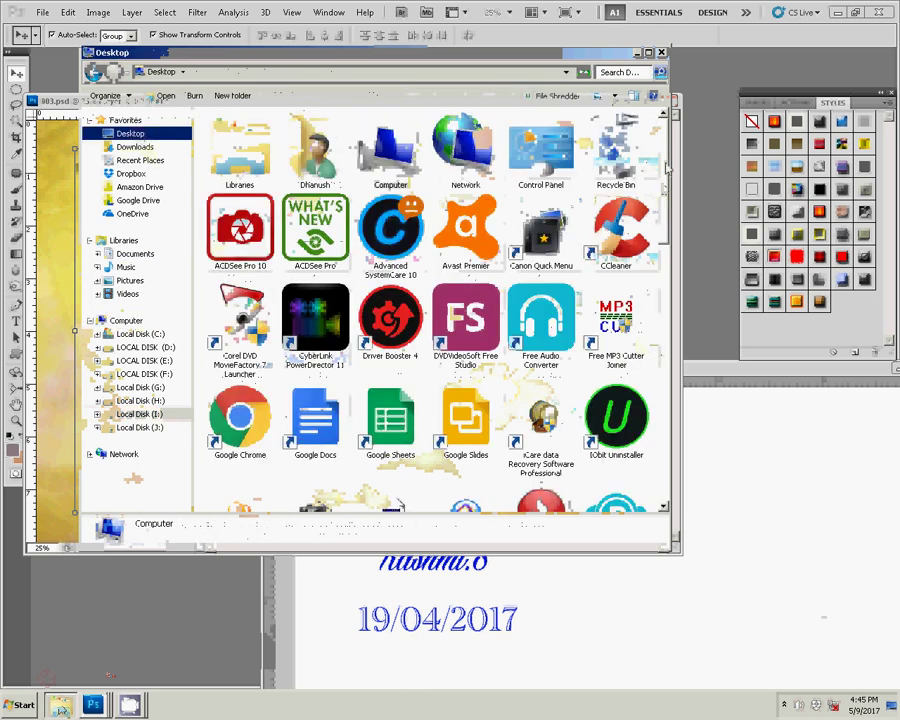
# Step: Open wedding photos > psd and drag the DSC_0654 bride photo into Photoshop
pyautogui.moveTo(663, 185); pyautogui.dragTo(670, 342)
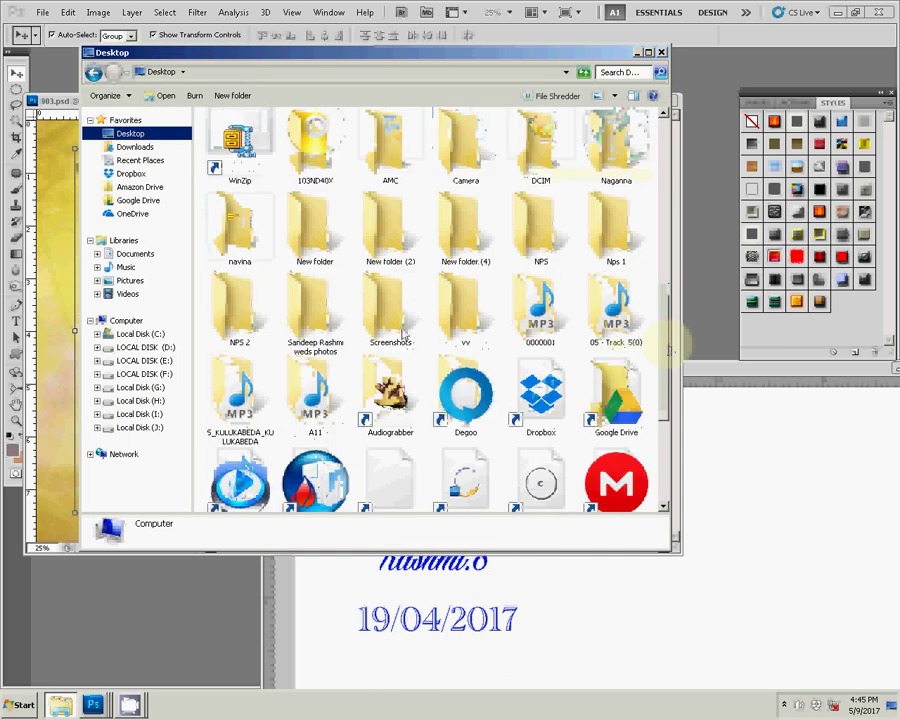
pyautogui.click(311, 315)
pyautogui.doubleClick(311, 315)
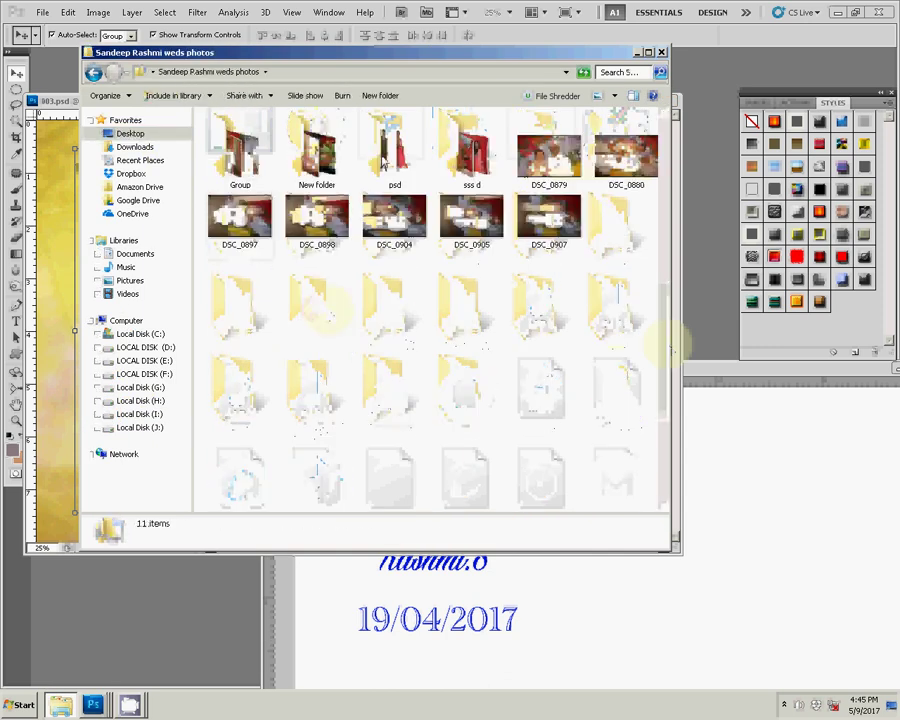
pyautogui.doubleClick(395, 148)
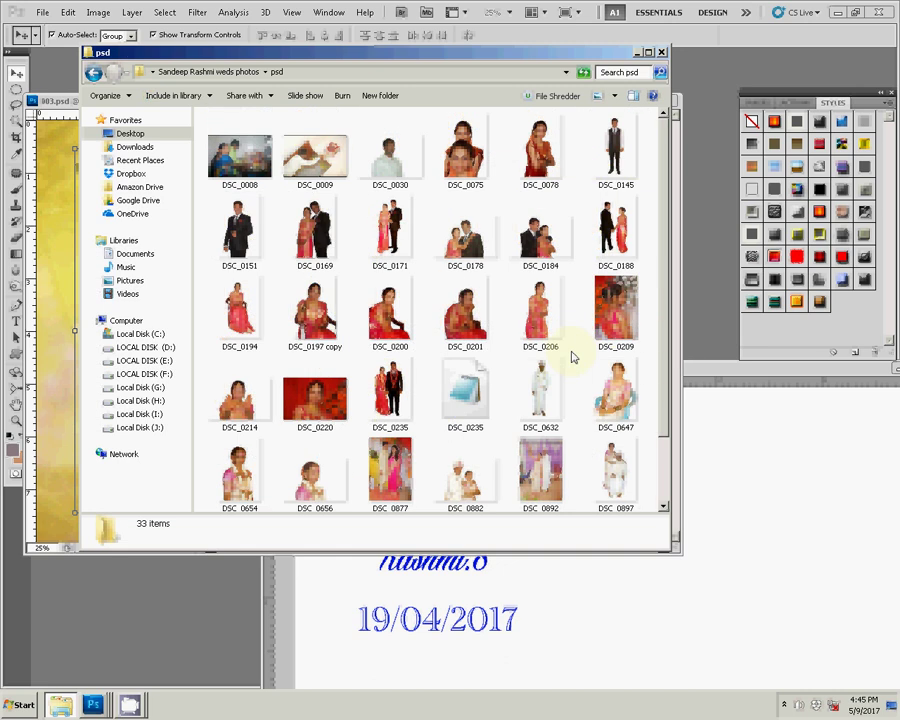
pyautogui.scroll(-2, 562, 370)
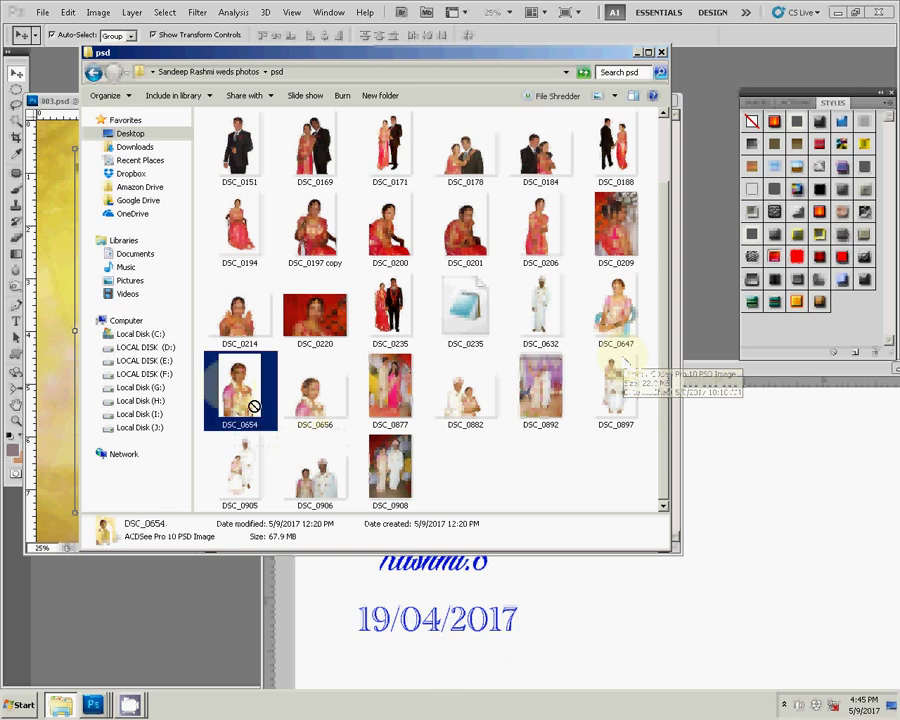
pyautogui.moveTo(240, 390); pyautogui.dragTo(55, 495)
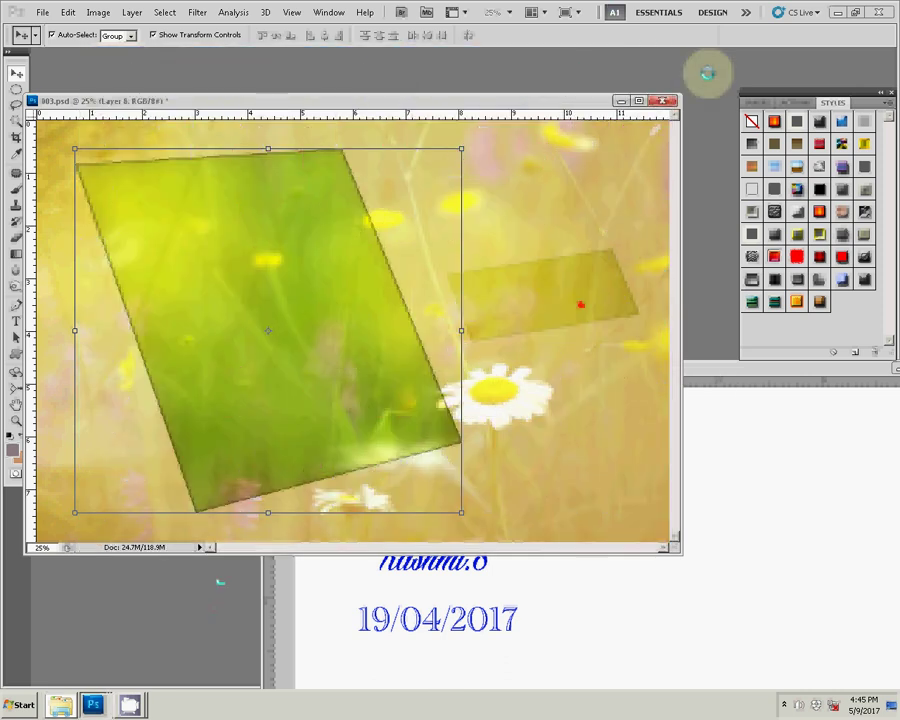
# Step: Copy the DSC_0654 bride into the 003 template and shrink it to about 69% inside the green frame
pyautogui.press('Return')
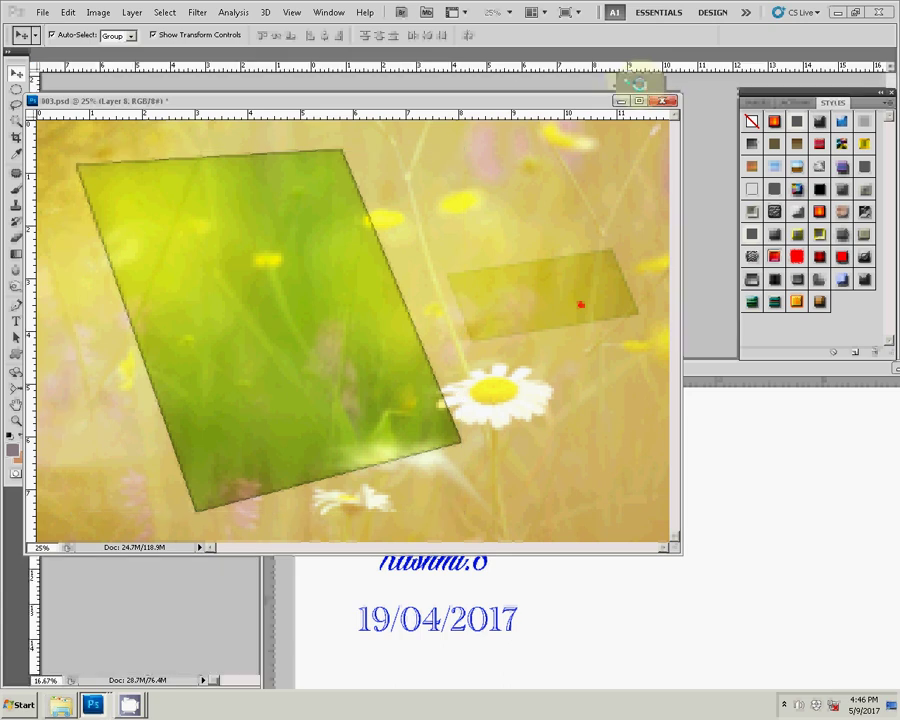
pyautogui.hotkey('ctrl', 'Tab')
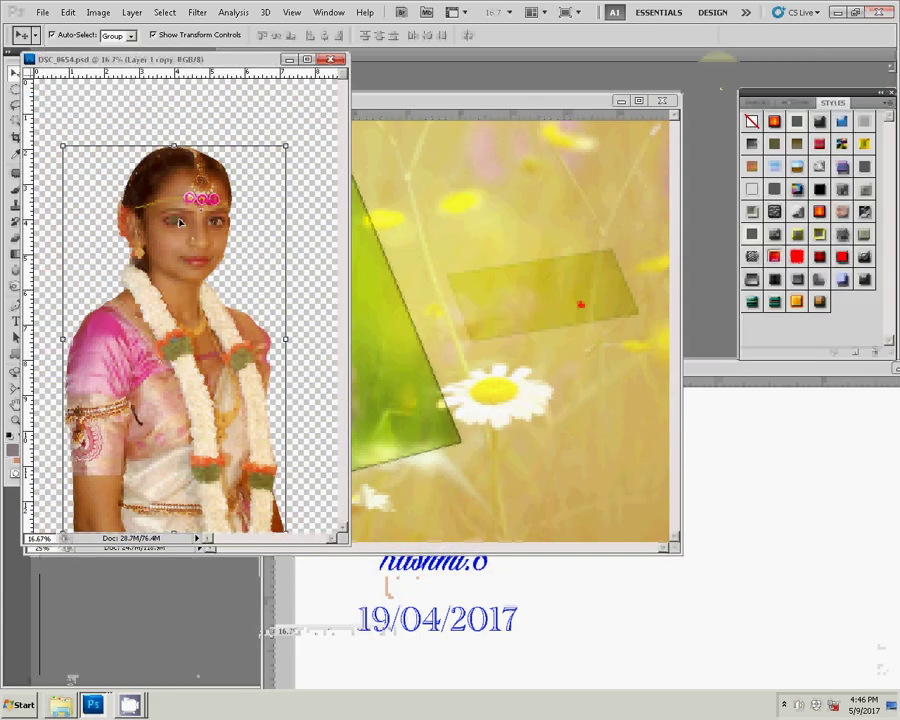
pyautogui.moveTo(383, 275)
pyautogui.mouseDown()
pyautogui.moveTo(468, 268)
pyautogui.moveTo(313, 274)
pyautogui.mouseUp()
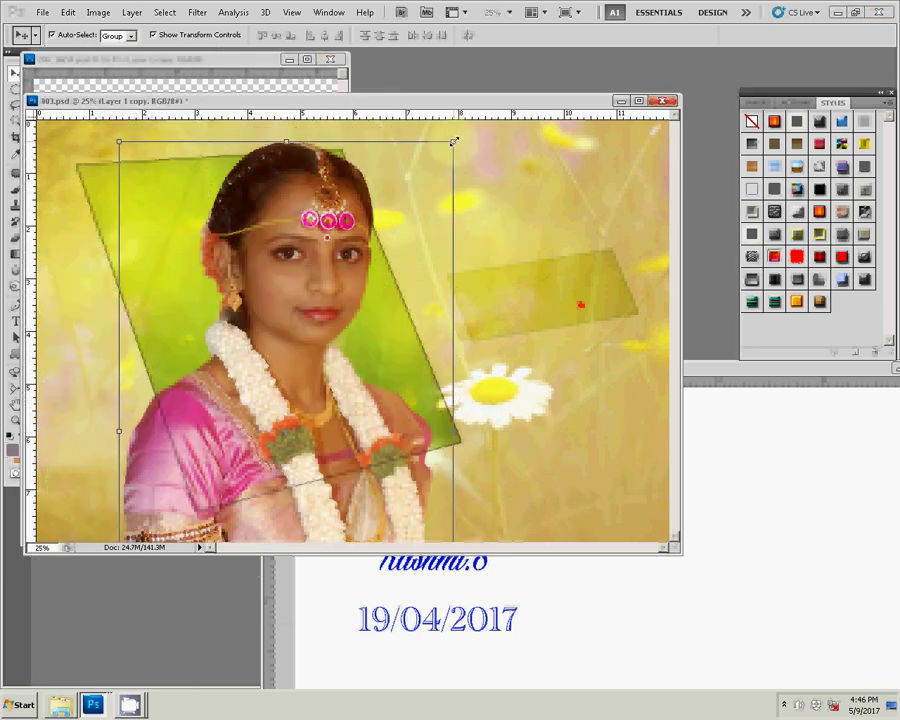
pyautogui.moveTo(455, 142); pyautogui.dragTo(408, 230)
pyautogui.moveTo(363, 264)
pyautogui.mouseDown()
pyautogui.moveTo(317, 215)
pyautogui.moveTo(313, 221)
pyautogui.mouseUp()
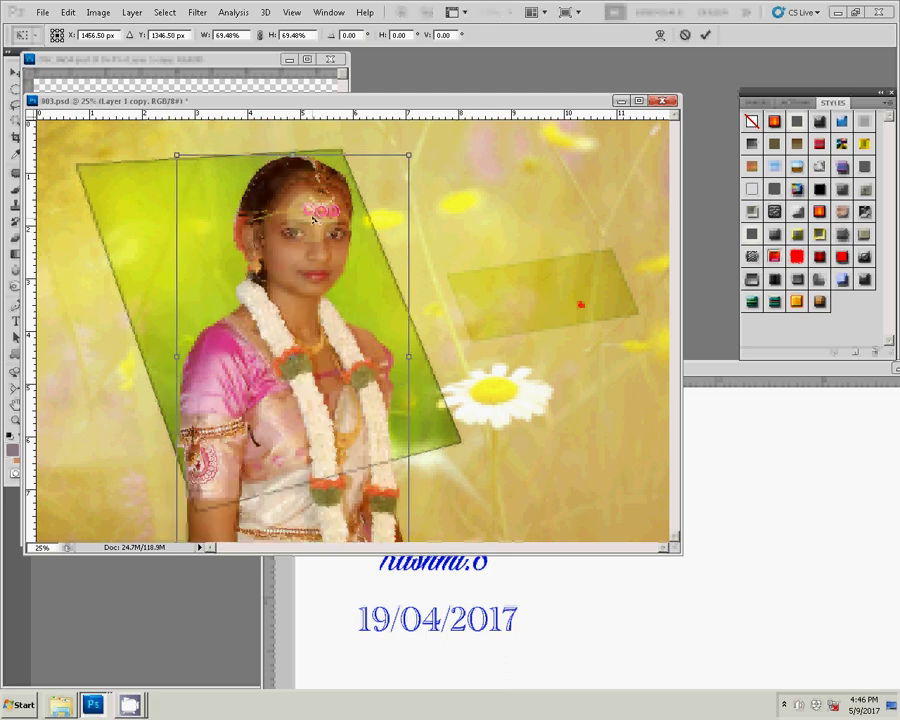
pyautogui.click(705, 35)
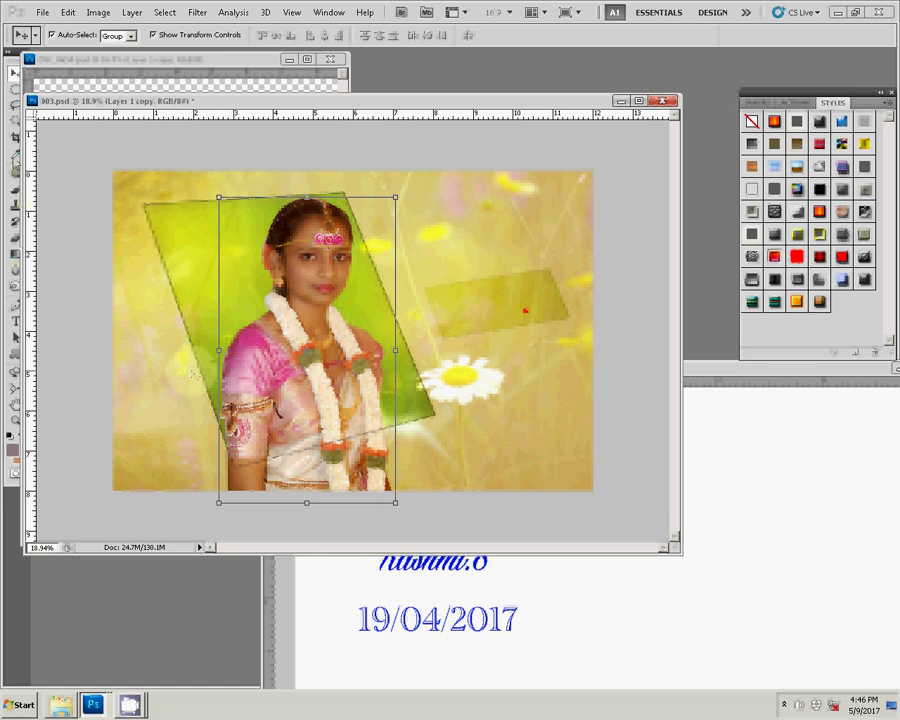
pyautogui.press('p')
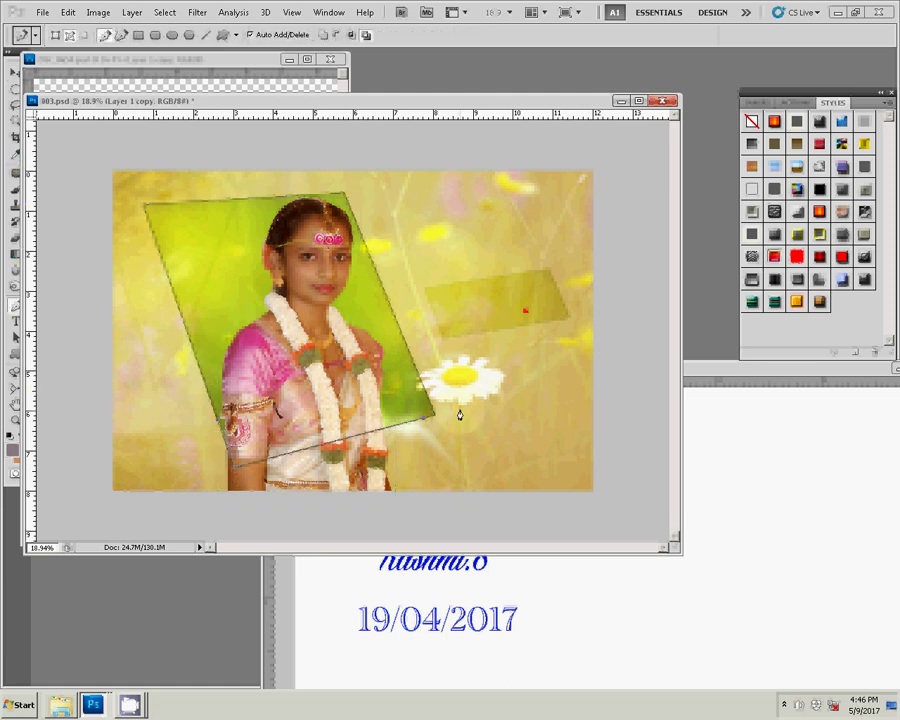
# Step: Outline the bride photo's overhang below the tilted green frame as a selection and delete it
pyautogui.click(462, 515)
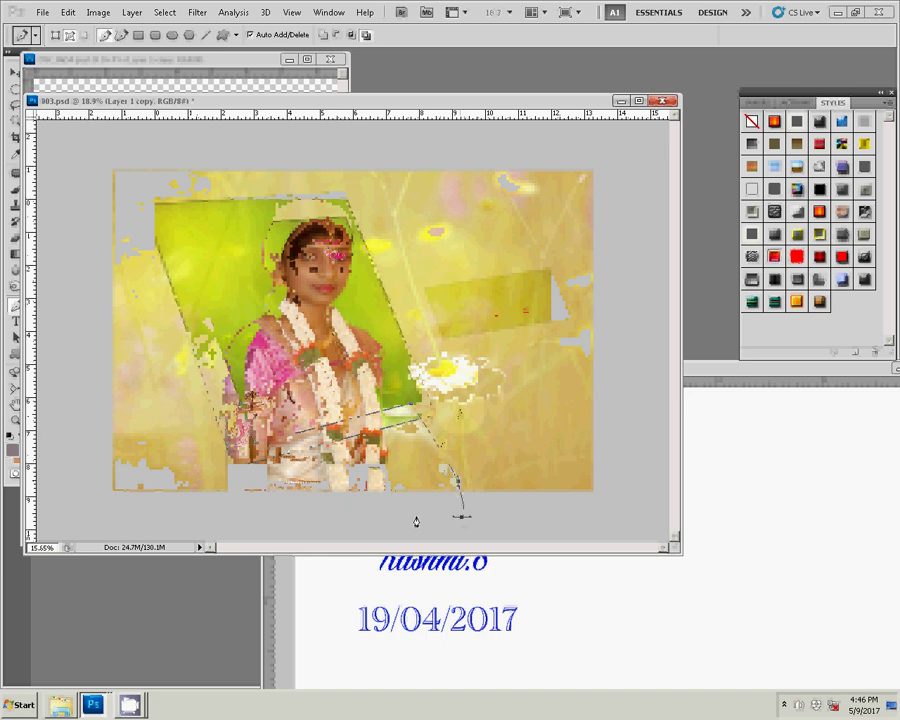
pyautogui.click(323, 515)
pyautogui.click(178, 517)
pyautogui.click(204, 446)
pyautogui.press('Escape')
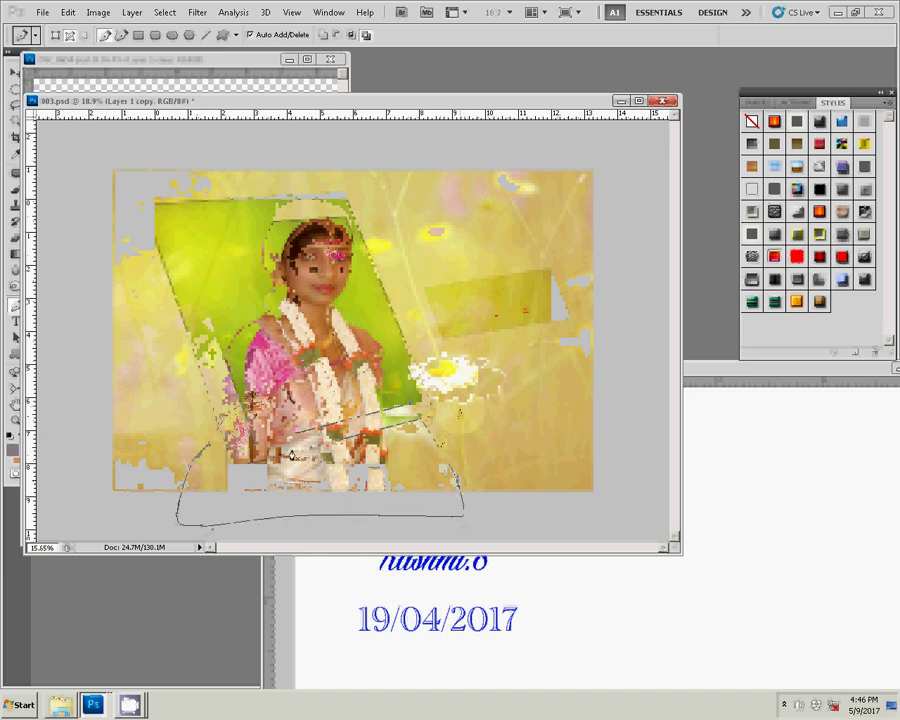
pyautogui.hotkey('ctrl', 'Return')
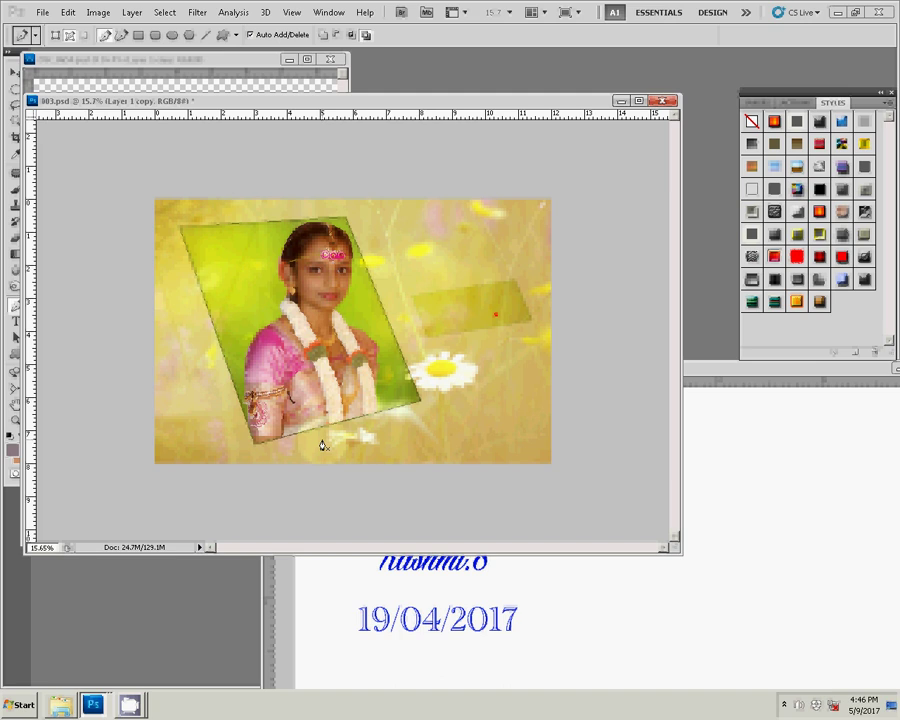
pyautogui.click(319, 437)
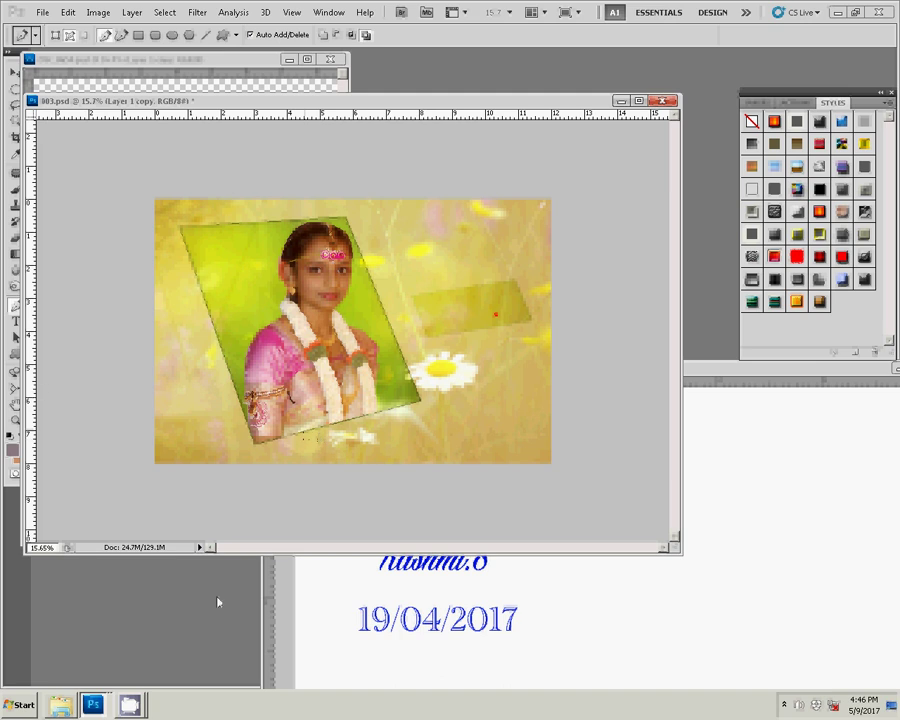
# Step: Bring the DSC_0908 couple photo into the album page, shrink it, and position it beside the bride's frame
pyautogui.click(60, 704)
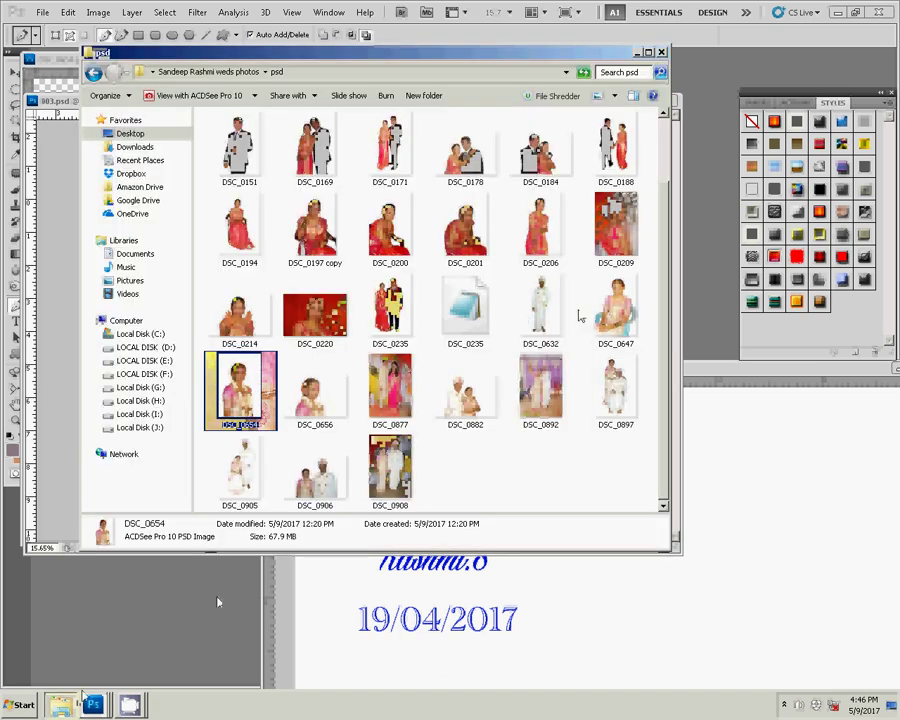
pyautogui.click(419, 466)
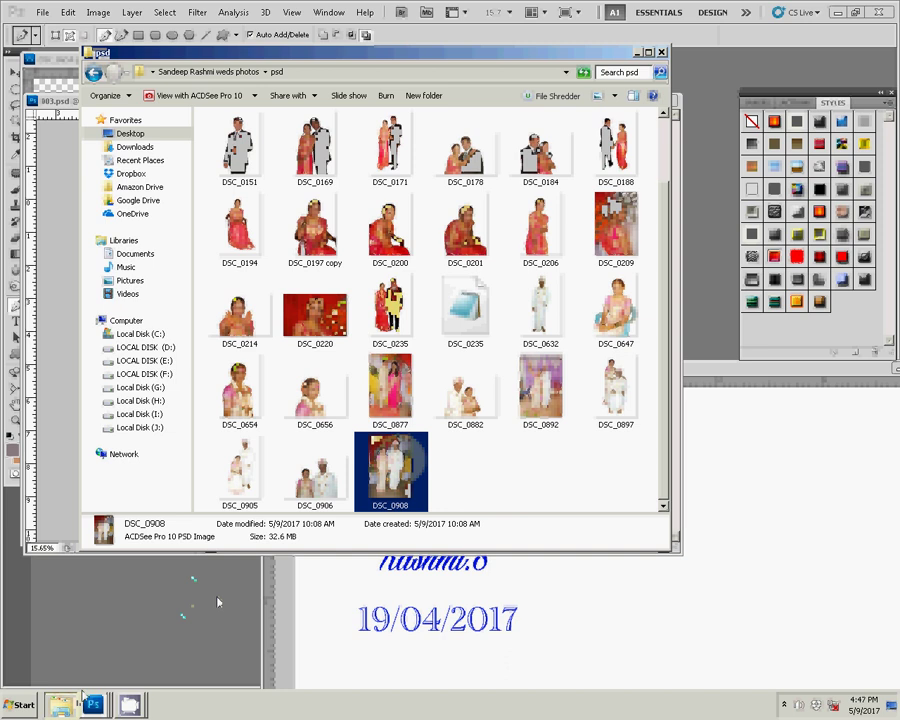
pyautogui.click(217, 601)
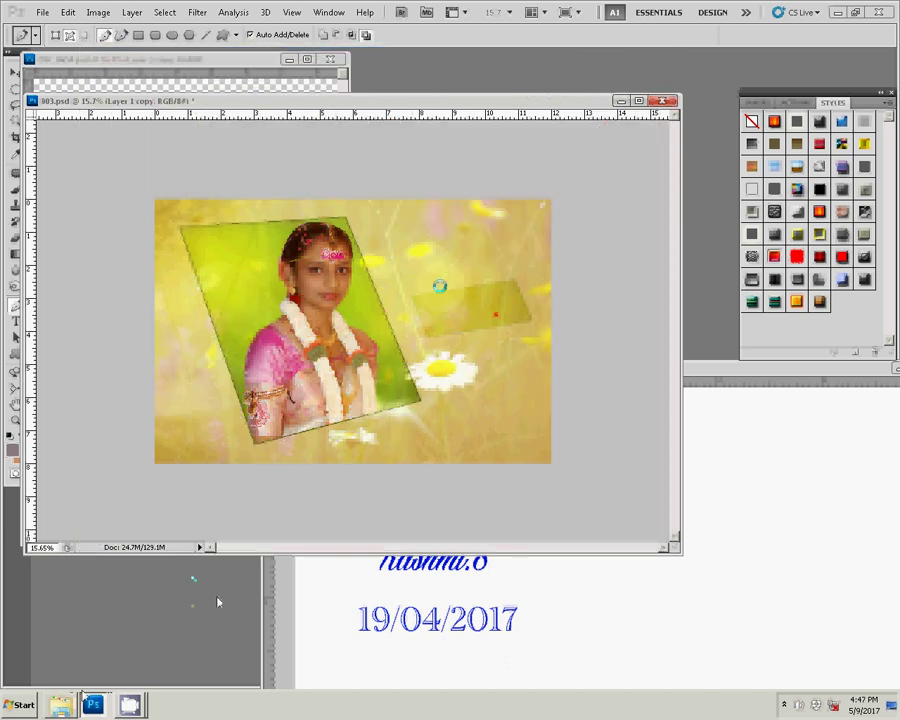
pyautogui.click(526, 74)
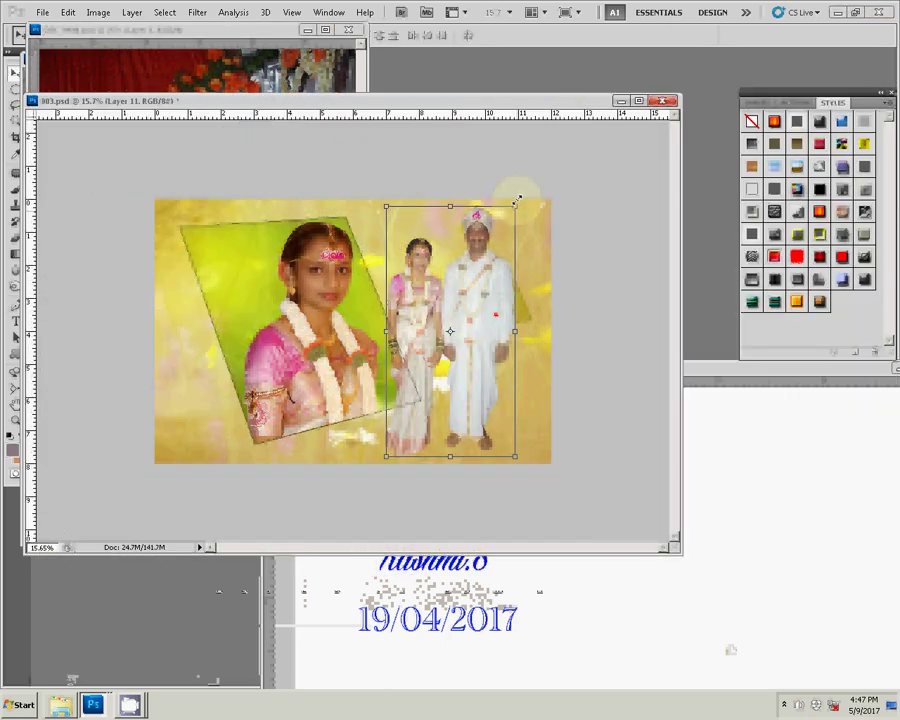
pyautogui.moveTo(514, 204); pyautogui.dragTo(511, 217)
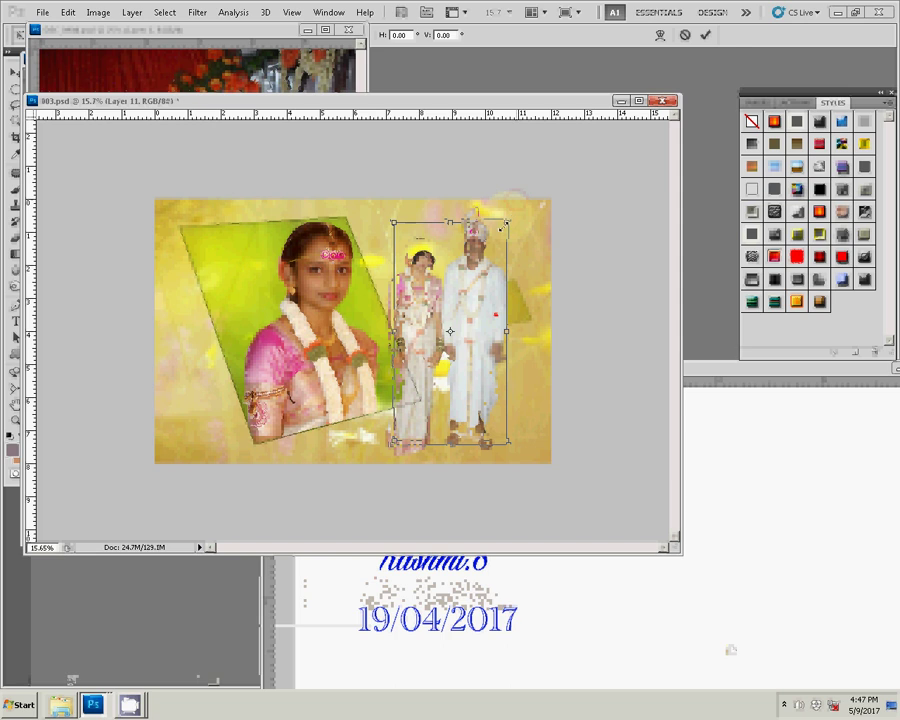
pyautogui.doubleClick(443, 285)
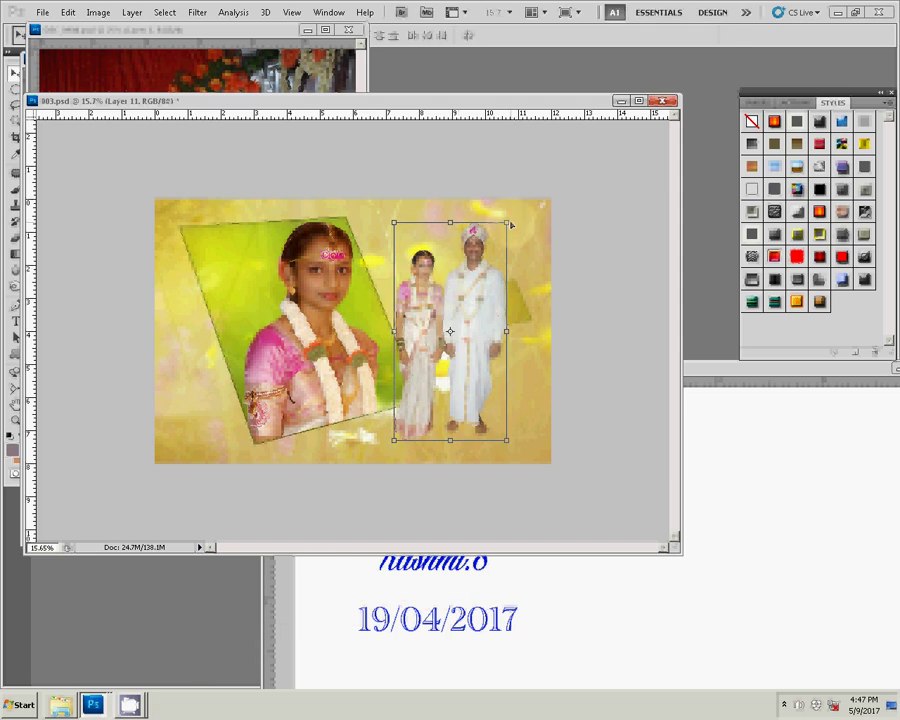
pyautogui.moveTo(469, 308); pyautogui.dragTo(454, 321)
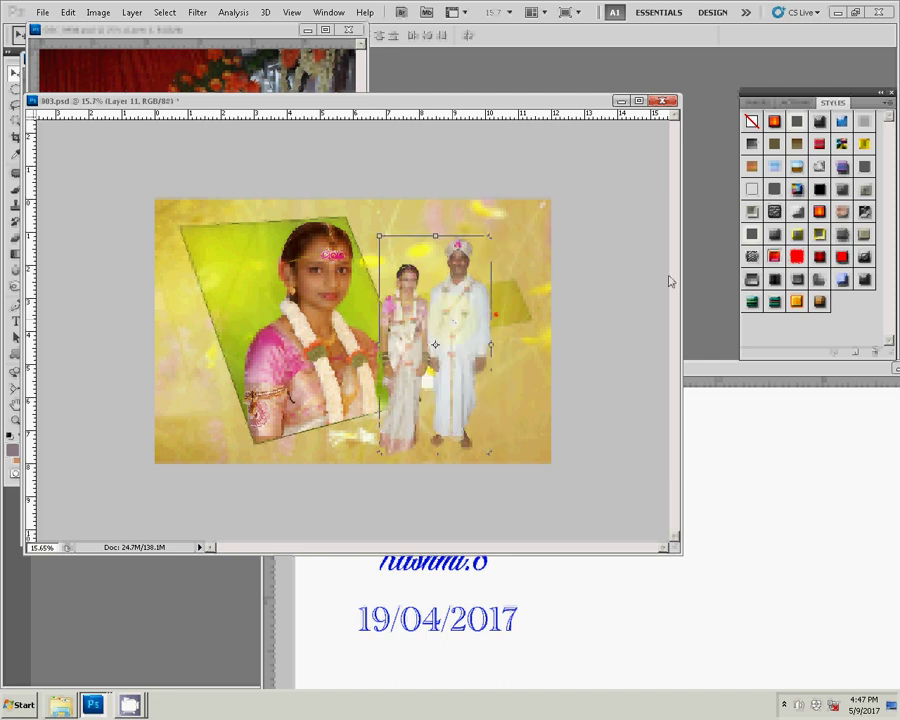
pyautogui.click(790, 549)
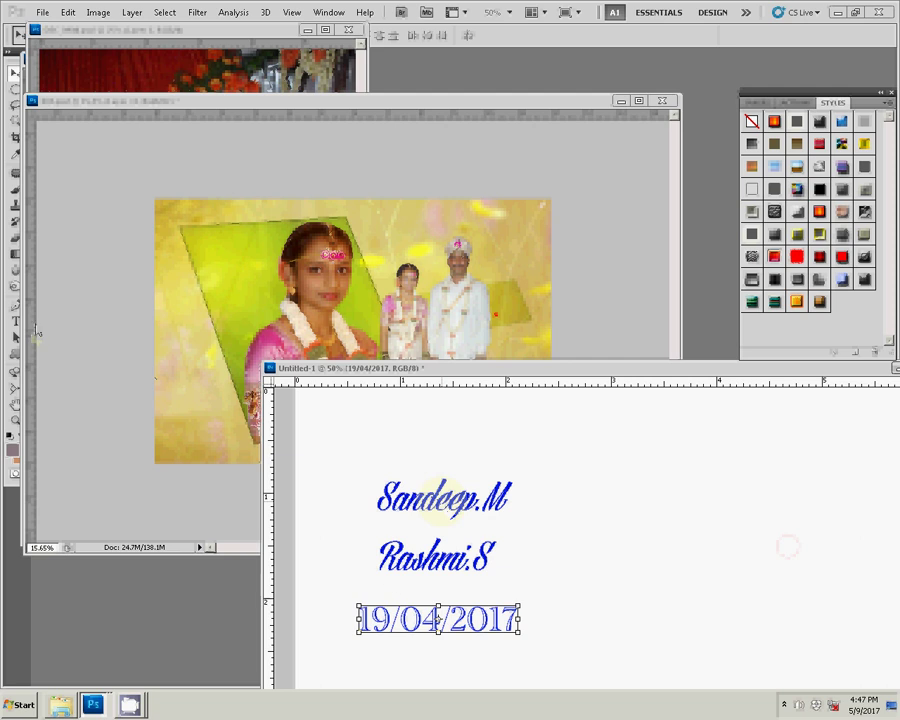
# Step: Change the date's day from 19 to 20, making it 20/04/2017
pyautogui.hotkey('ctrl', 'Tab')
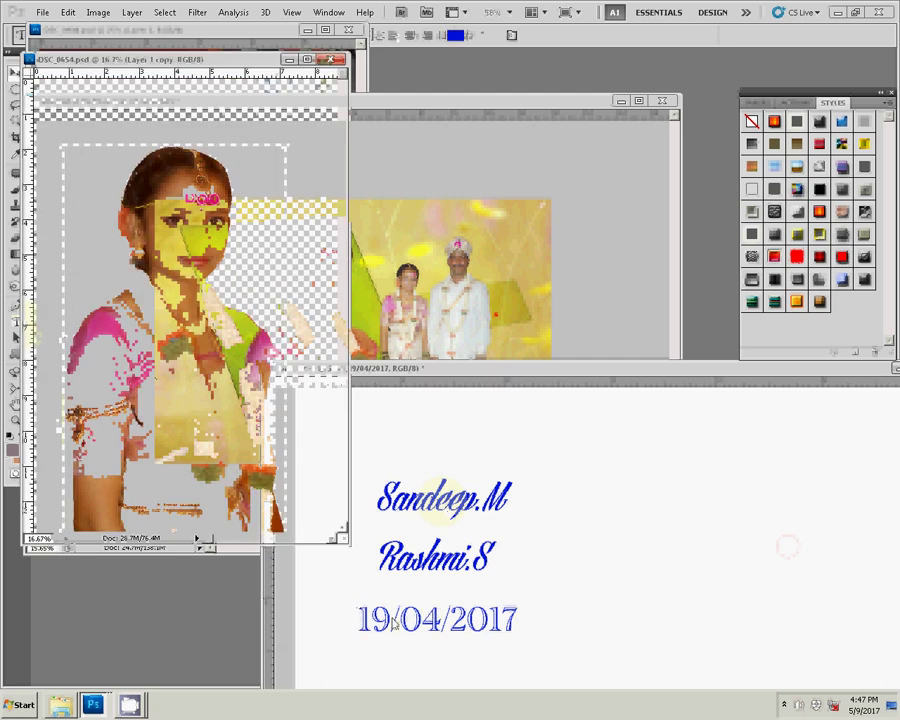
pyautogui.click(393, 622)
pyautogui.moveTo(358, 620); pyautogui.dragTo(390, 620)
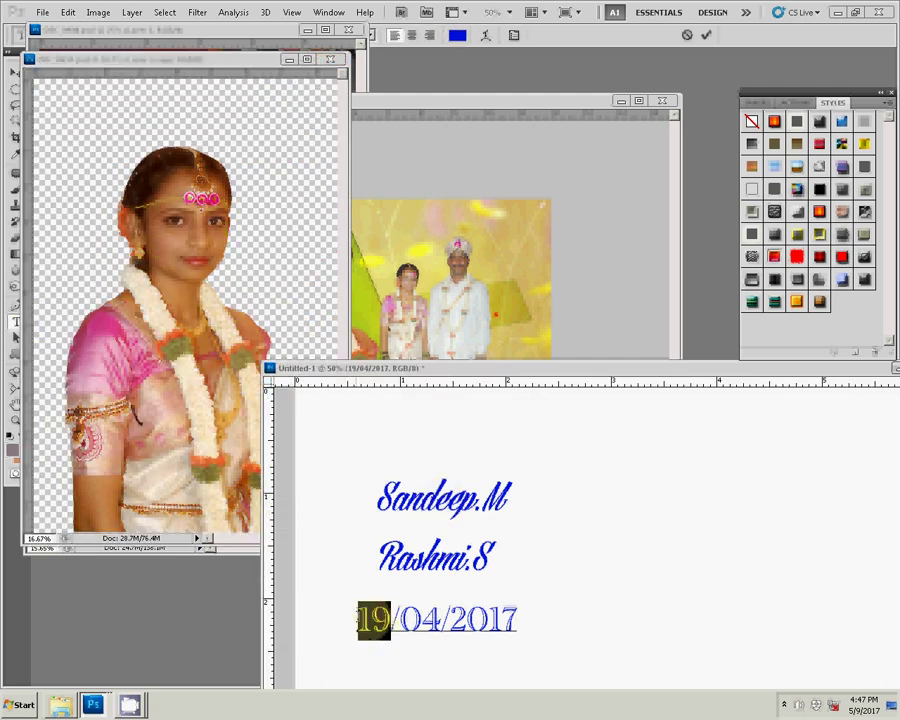
pyautogui.write('20')
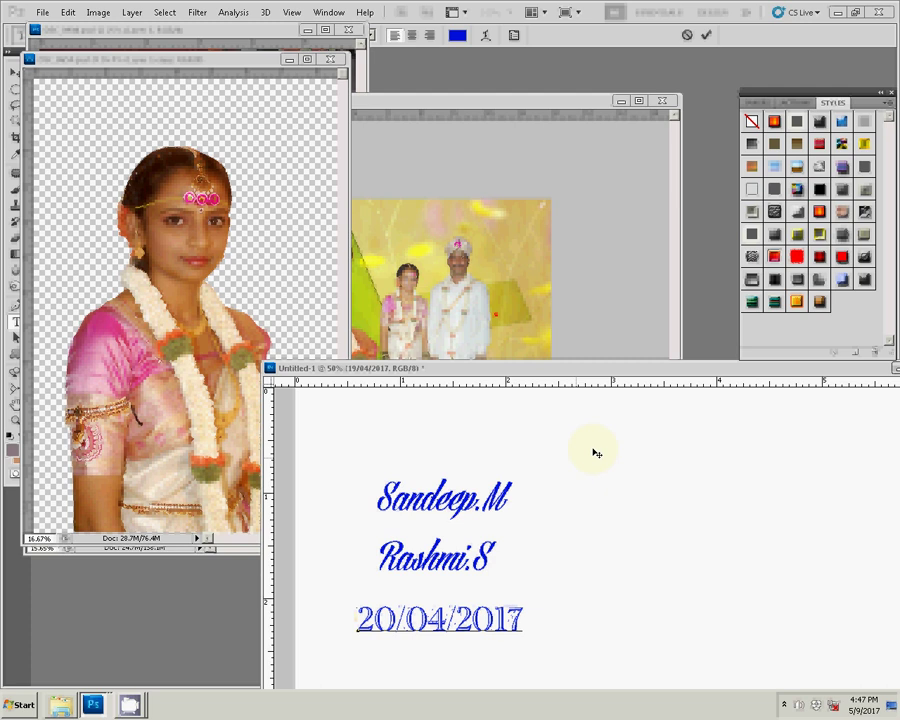
pyautogui.click(706, 35)
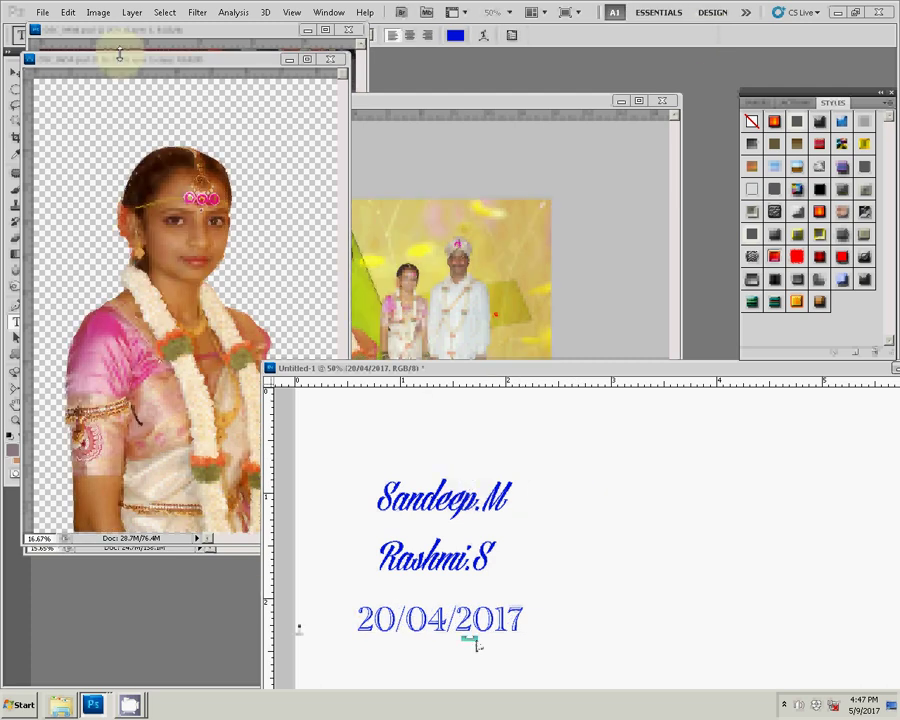
pyautogui.moveTo(287, 60); pyautogui.dragTo(43, 95)
pyautogui.press('v')
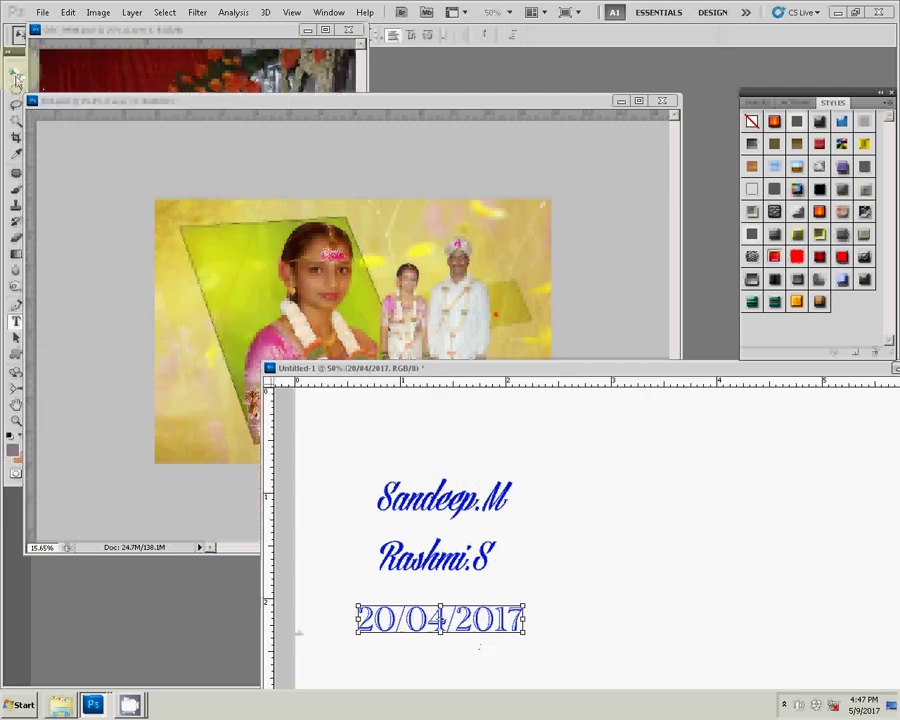
pyautogui.moveTo(446, 501); pyautogui.dragTo(420, 237)
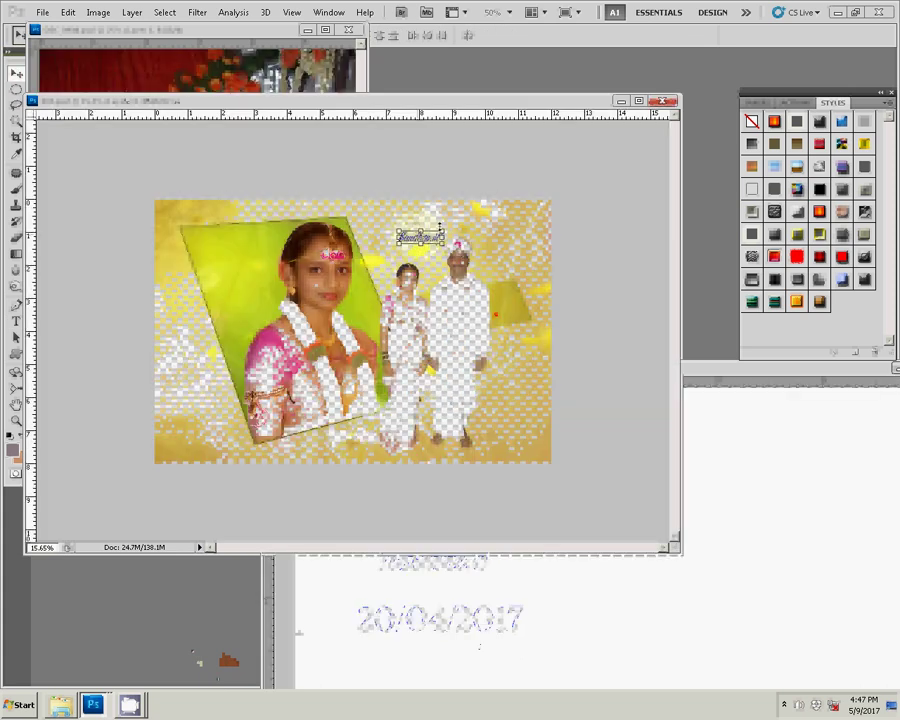
pyautogui.hotkey('ctrl', 't')
pyautogui.moveTo(463, 218); pyautogui.dragTo(491, 222)
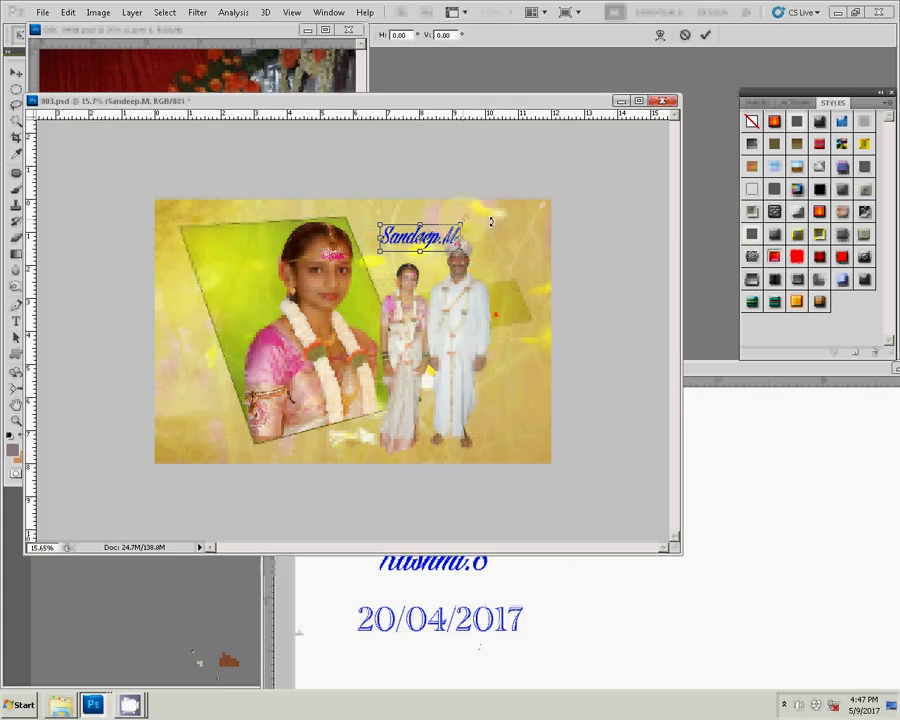
pyautogui.press('Return')
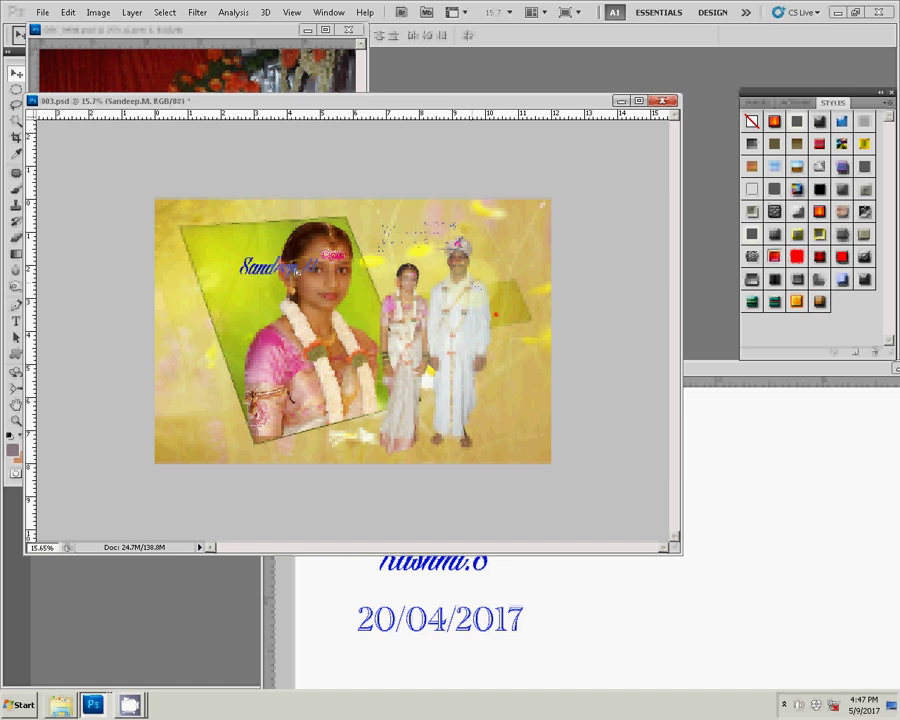
pyautogui.moveTo(490, 227); pyautogui.dragTo(300, 225)
pyautogui.moveTo(247, 240); pyautogui.dragTo(250, 245)
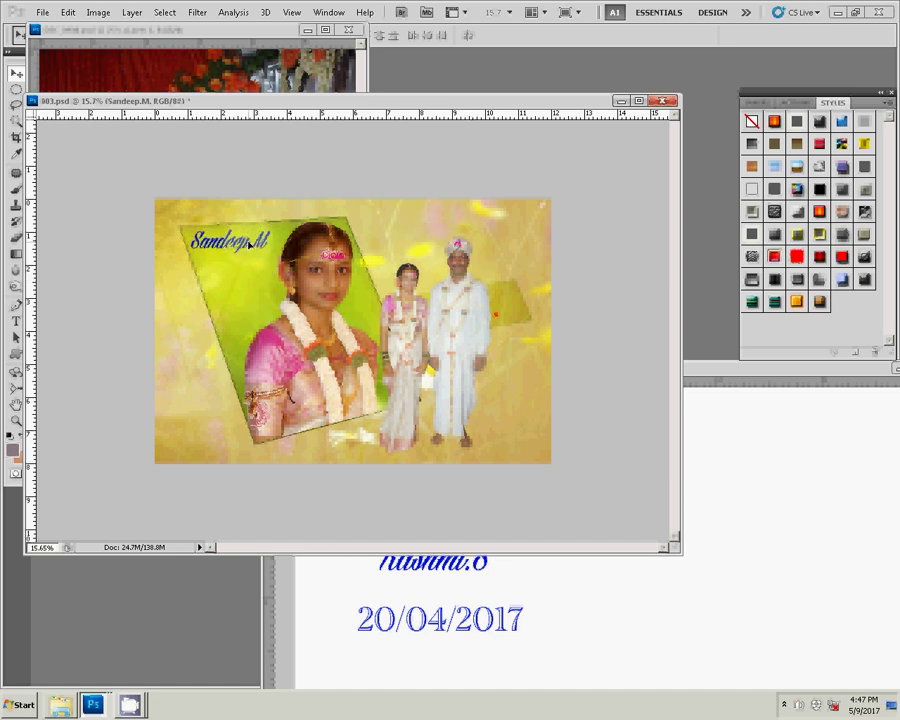
pyautogui.moveTo(205, 295)
pyautogui.mouseDown()
pyautogui.moveTo(396, 219)
pyautogui.moveTo(250, 243)
pyautogui.mouseUp()
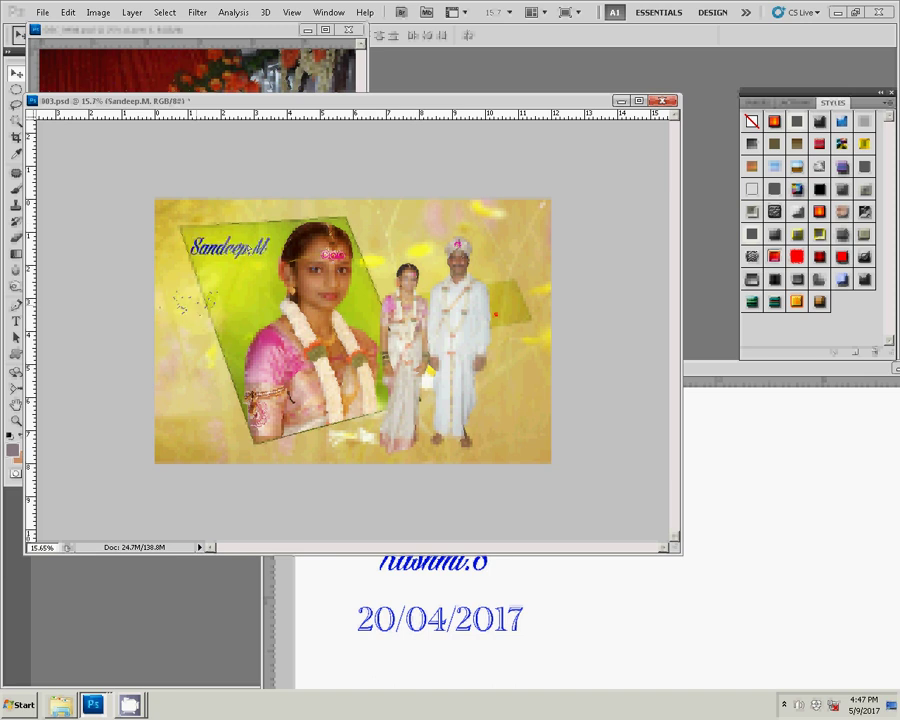
pyautogui.moveTo(250, 243); pyautogui.dragTo(252, 254)
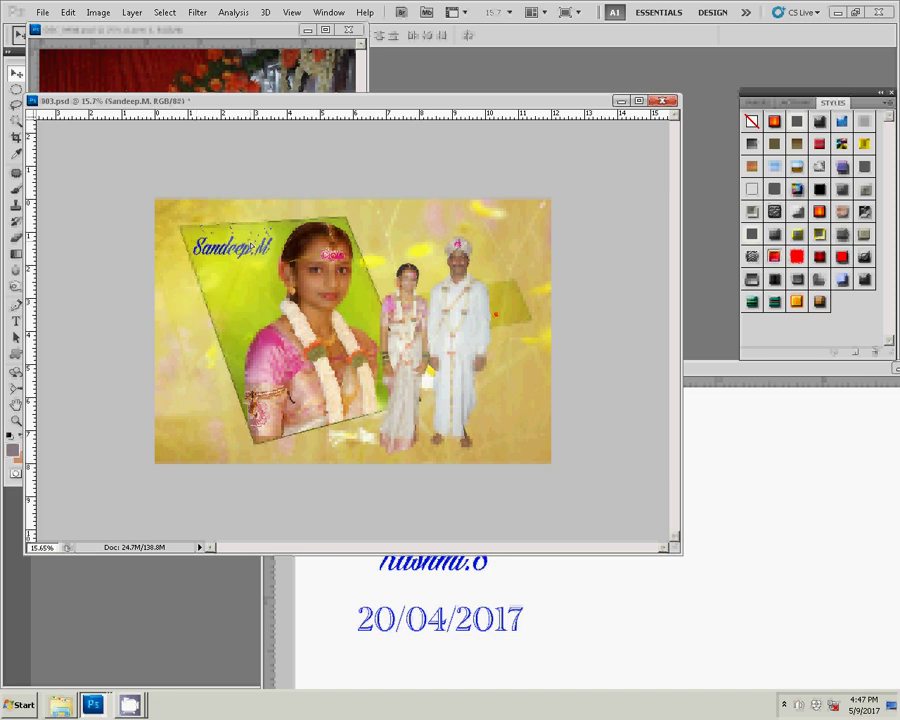
pyautogui.click(585, 629)
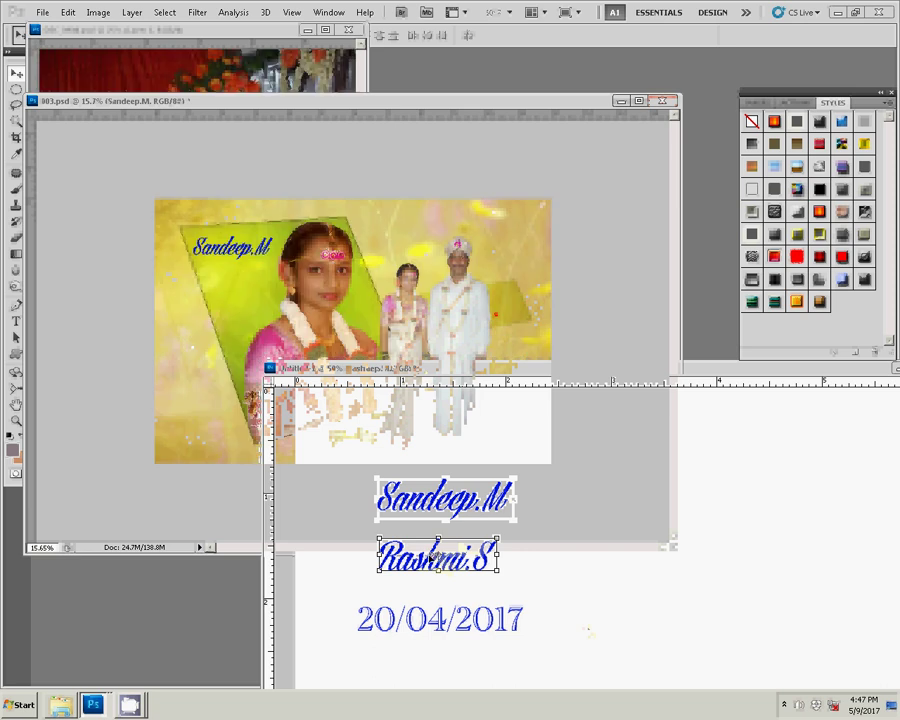
pyautogui.moveTo(524, 464); pyautogui.dragTo(236, 277)
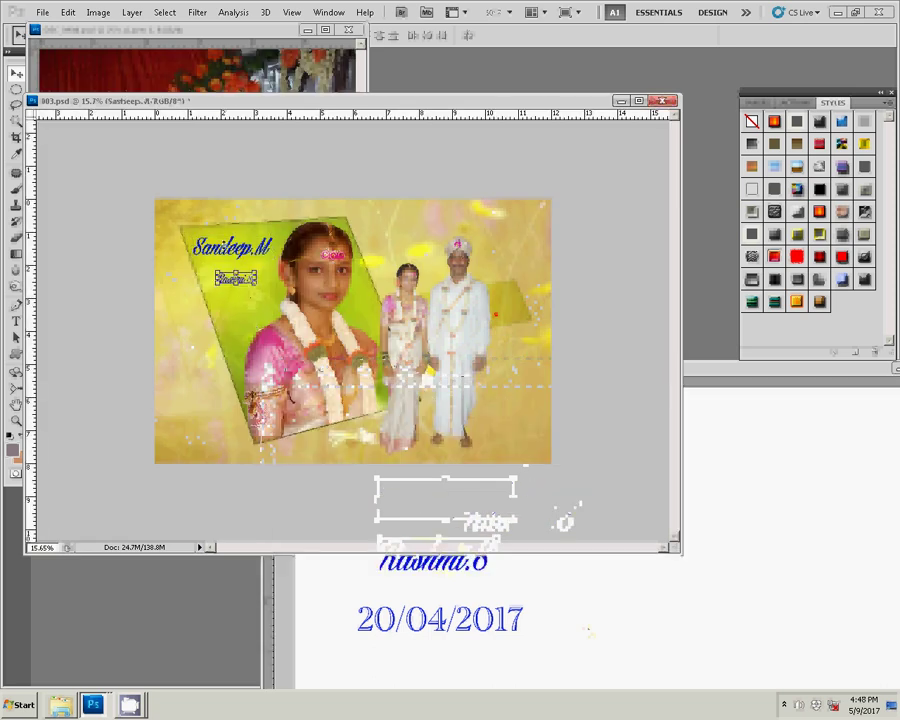
pyautogui.hotkey('ctrl', 'v')
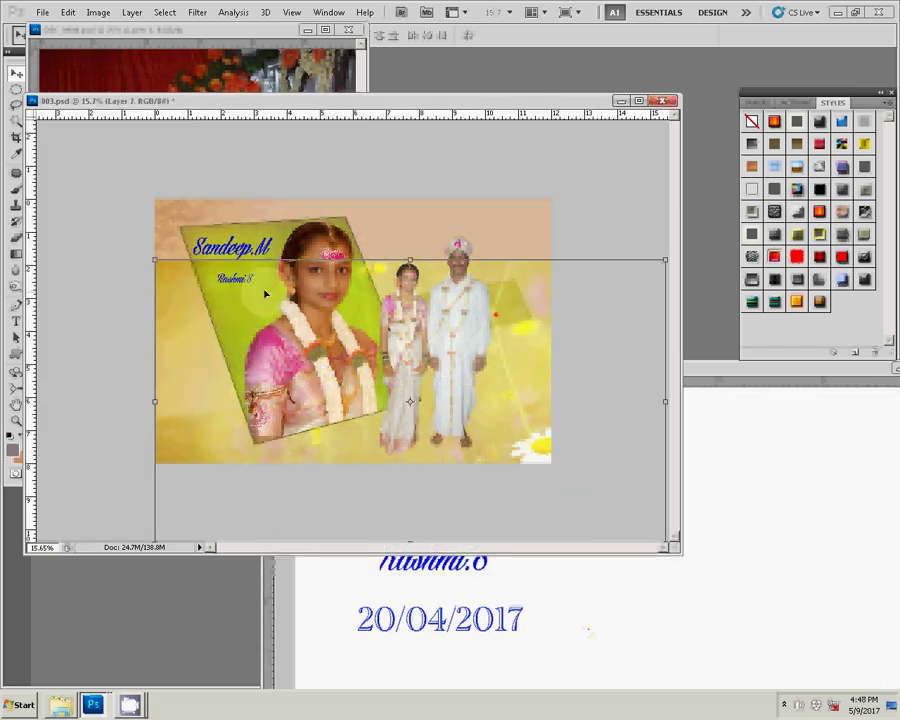
pyautogui.click(186, 243)
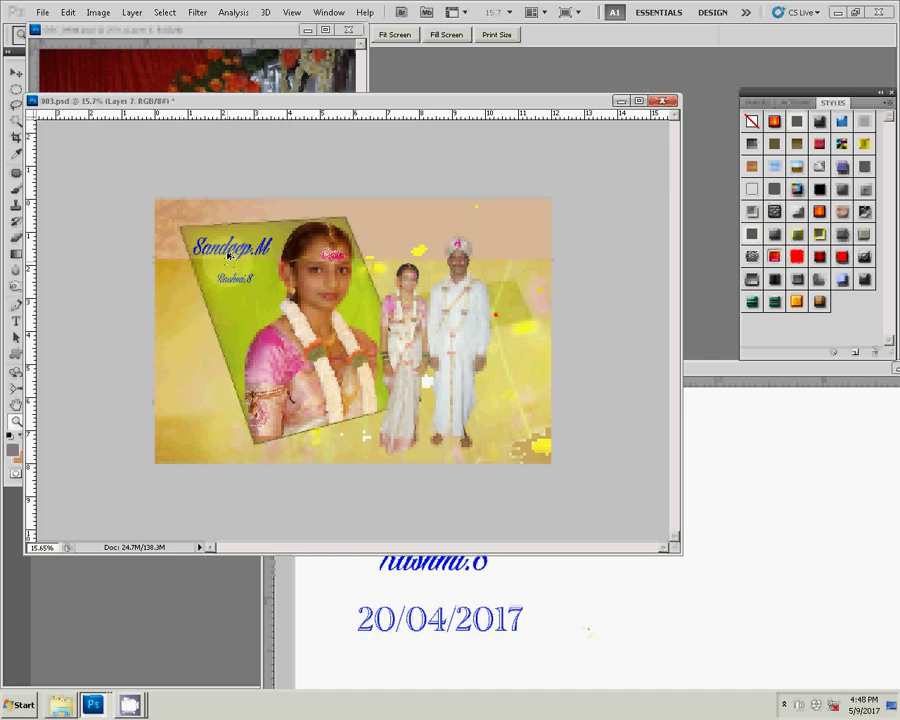
pyautogui.moveTo(176, 216); pyautogui.dragTo(283, 300)
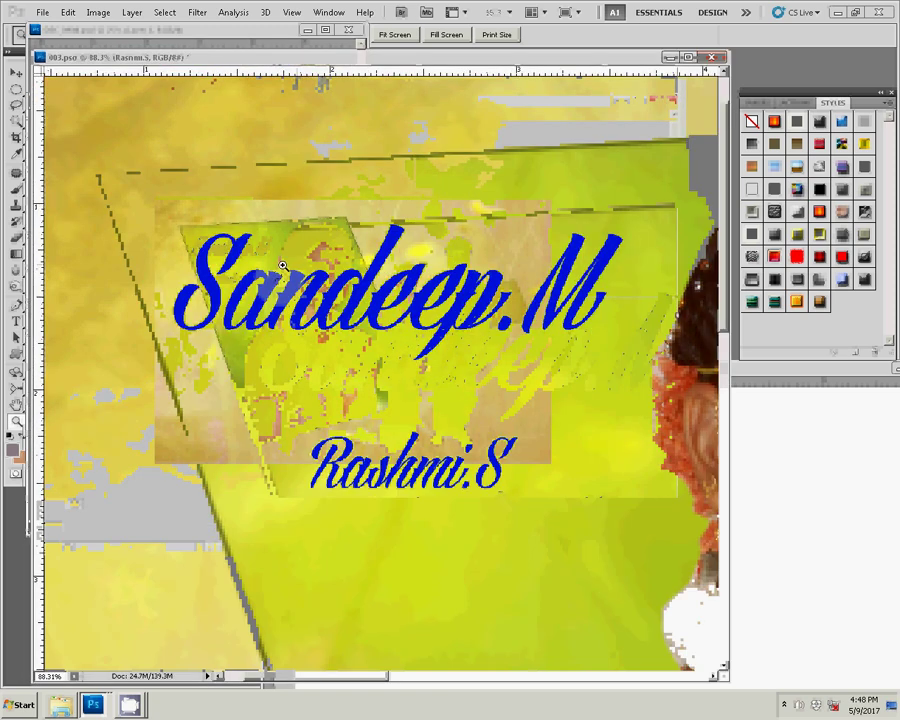
pyautogui.hotkey('ctrl', 't')
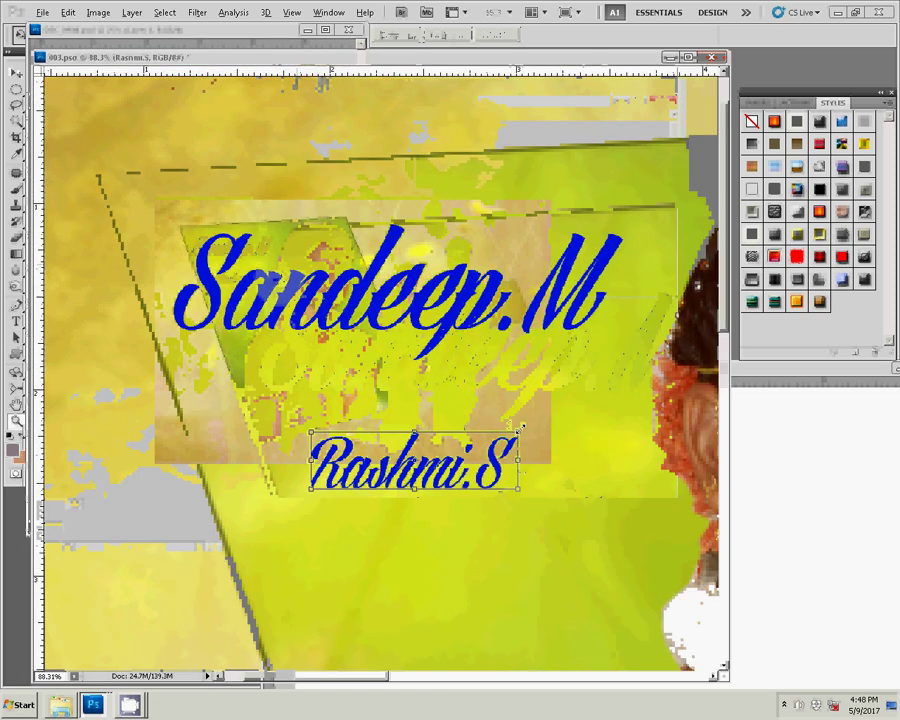
pyautogui.moveTo(521, 427); pyautogui.dragTo(596, 388)
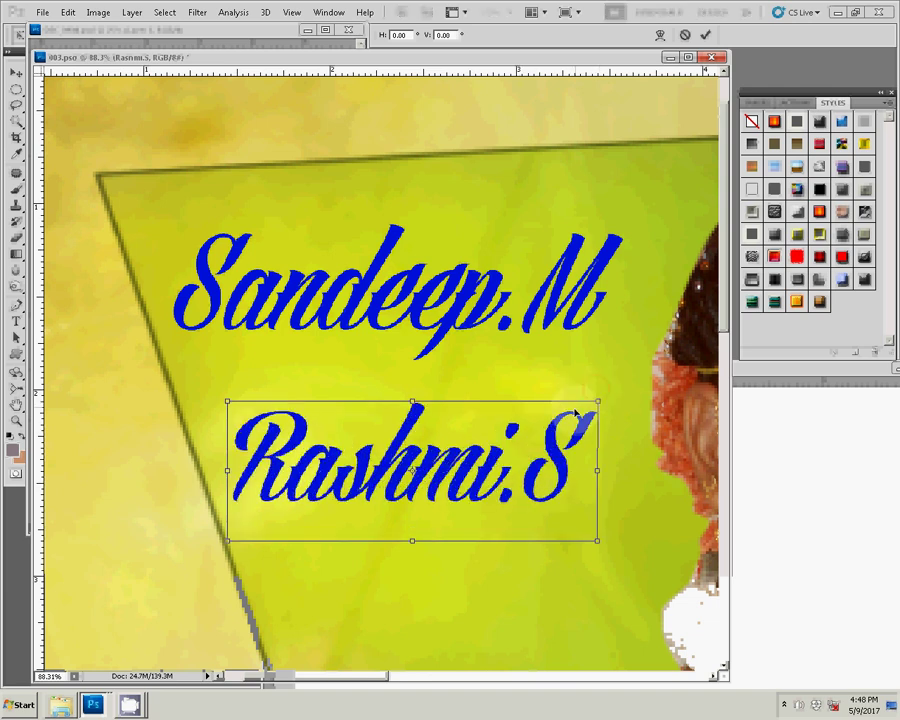
pyautogui.press('Return')
pyautogui.moveTo(476, 457); pyautogui.dragTo(476, 497)
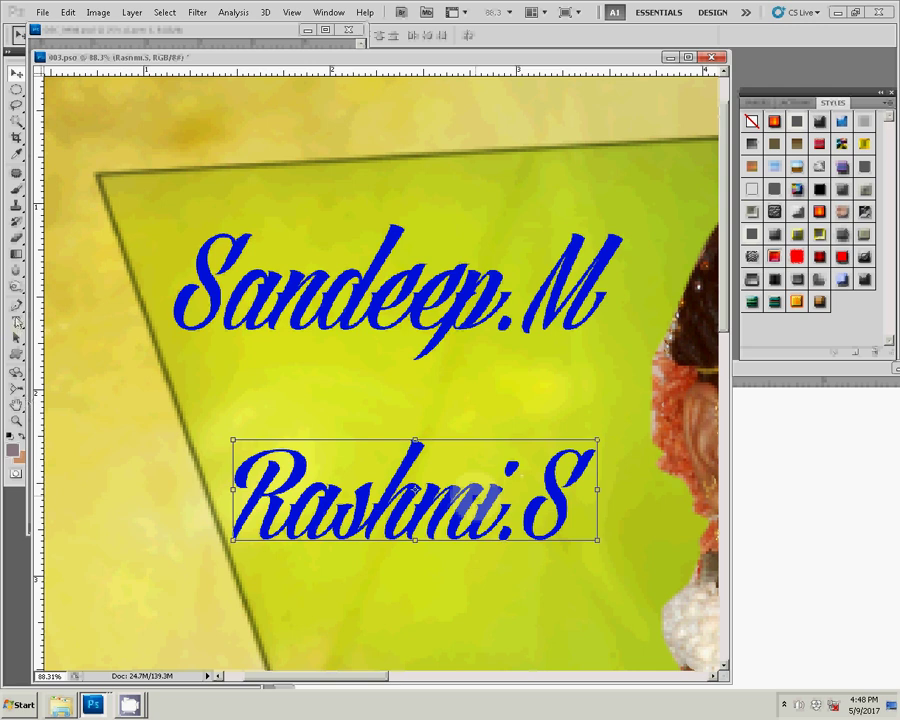
# Step: Add a new 'Wedding' text line between the two names
pyautogui.press('t')
pyautogui.click(233, 401)
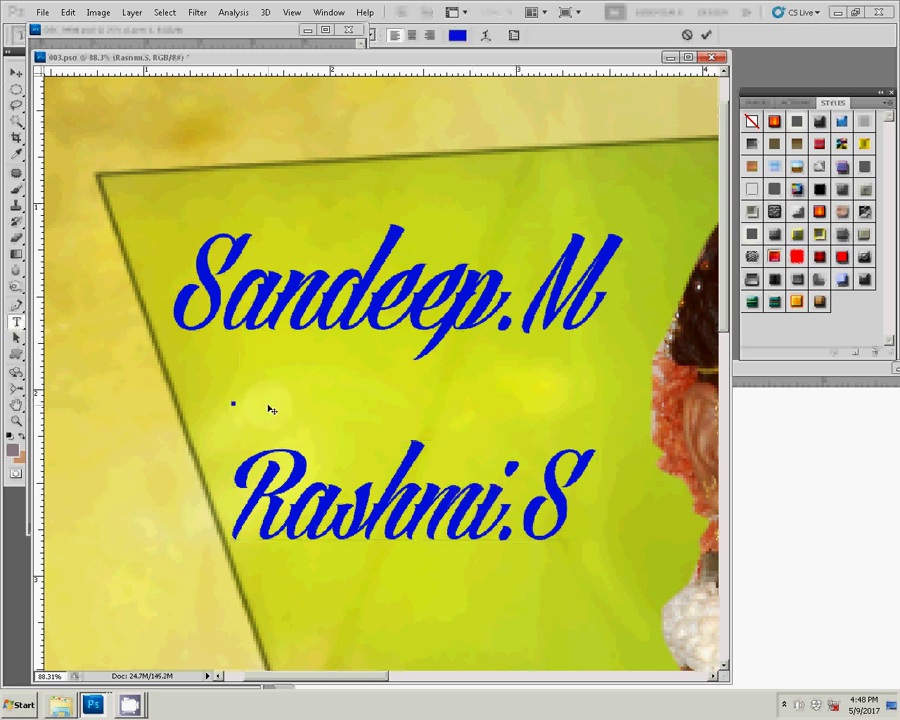
pyautogui.write('W')
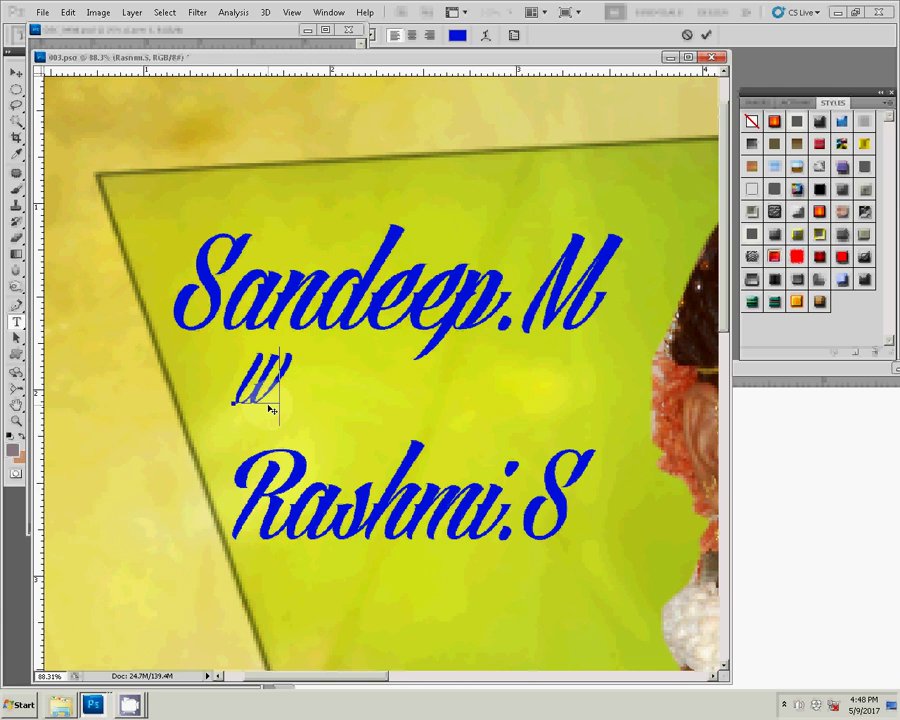
pyautogui.write('eddi')
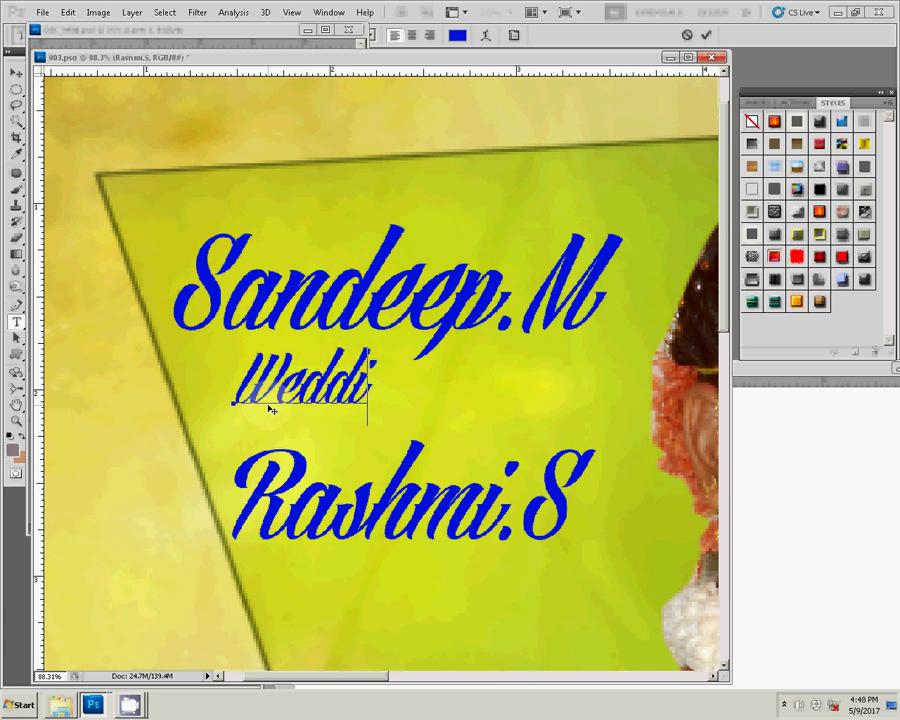
pyautogui.write('ng')
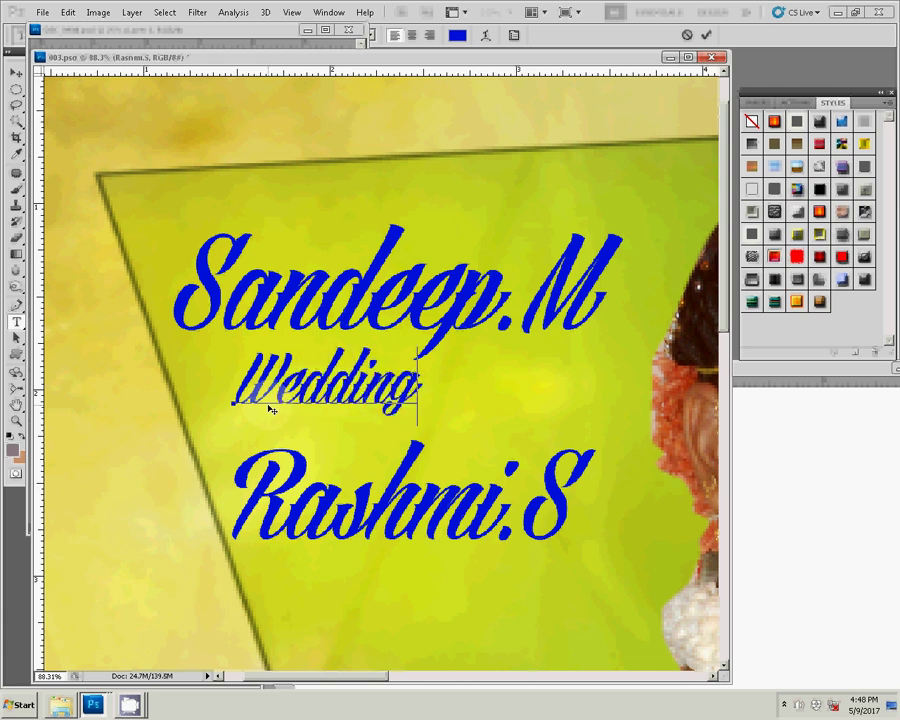
pyautogui.click(706, 35)
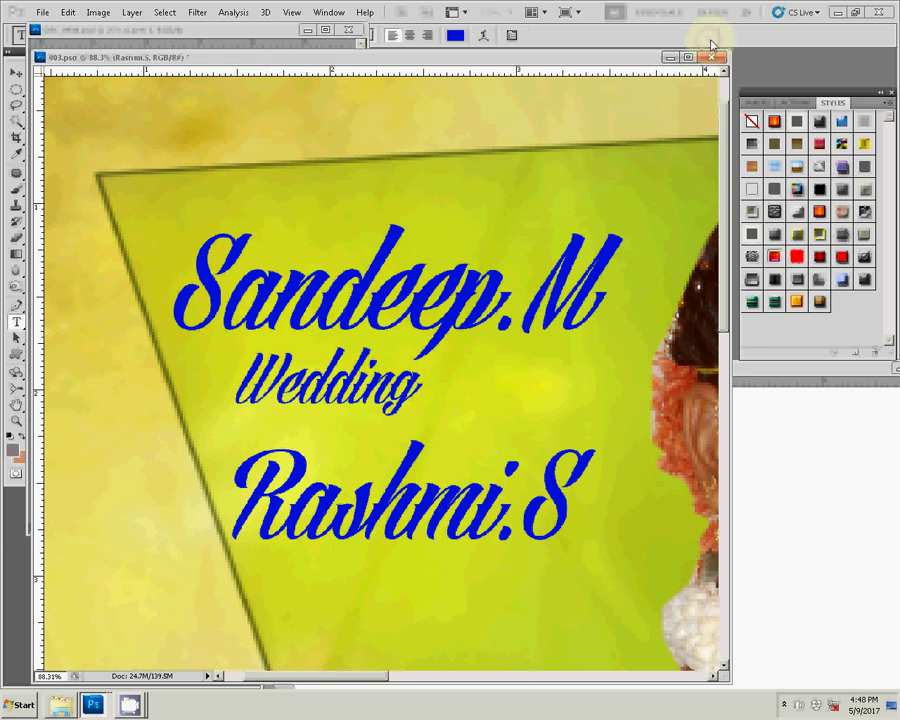
pyautogui.click(16, 74)
pyautogui.moveTo(393, 388)
pyautogui.mouseDown()
pyautogui.moveTo(448, 408)
pyautogui.moveTo(389, 193)
pyautogui.moveTo(404, 208)
pyautogui.mouseUp()
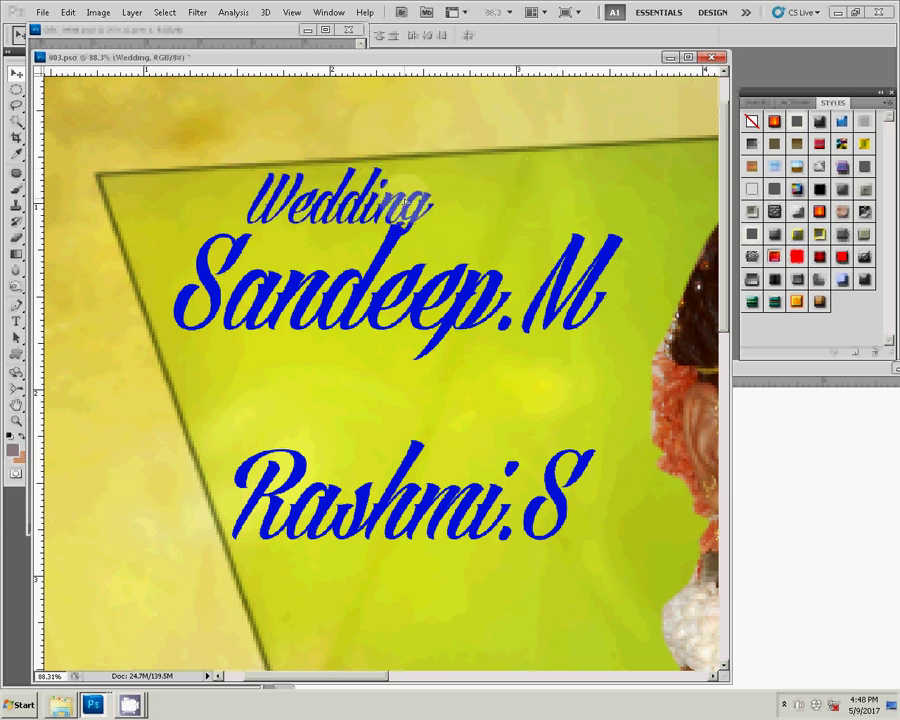
pyautogui.hotkey('ctrl', 't')
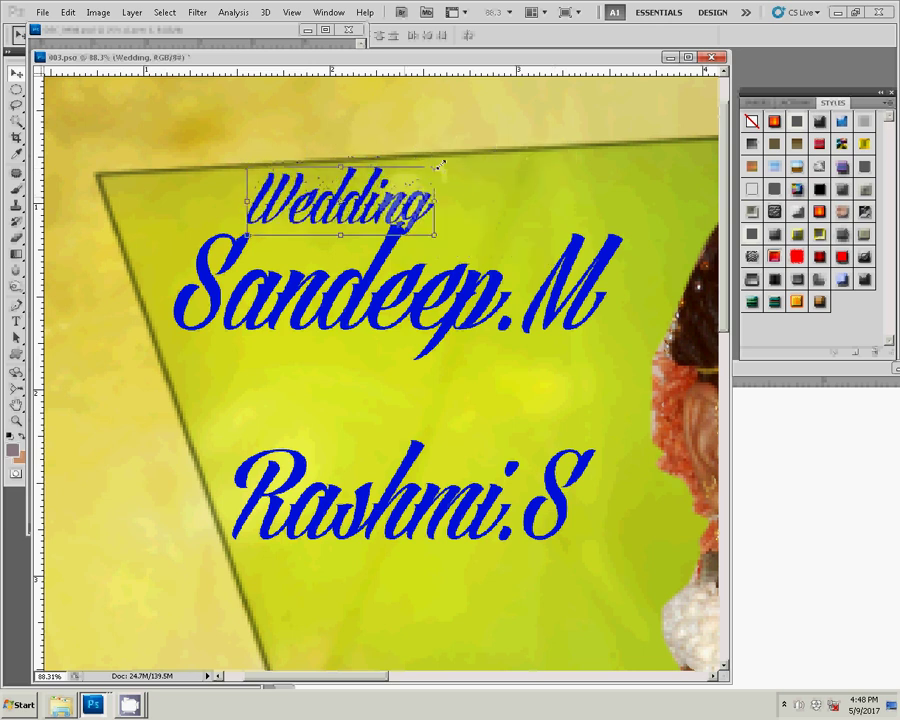
pyautogui.moveTo(442, 163); pyautogui.dragTo(459, 157)
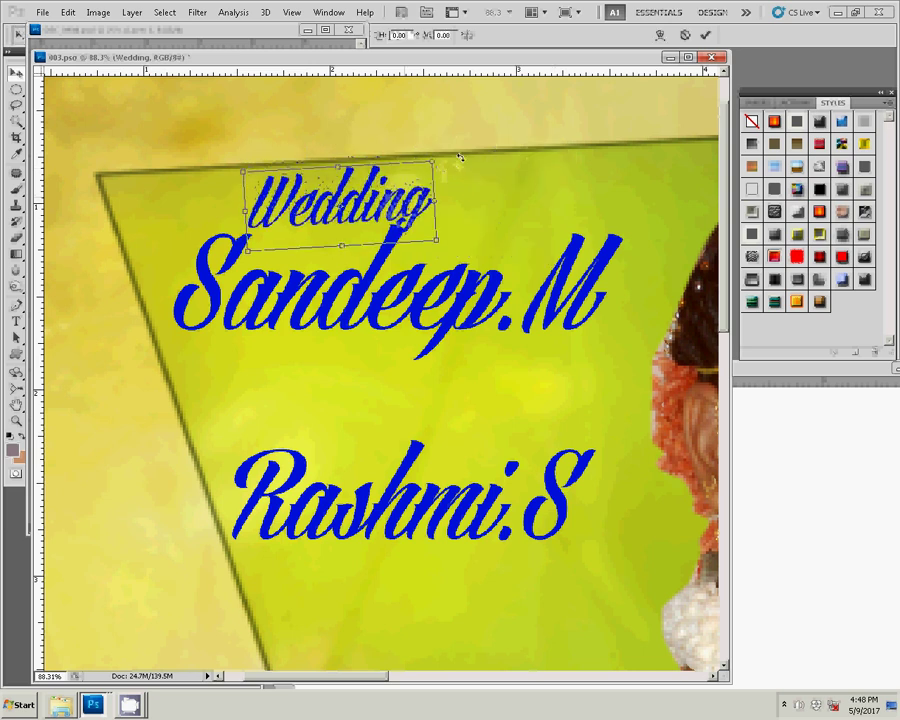
pyautogui.click(706, 34)
pyautogui.click(469, 313)
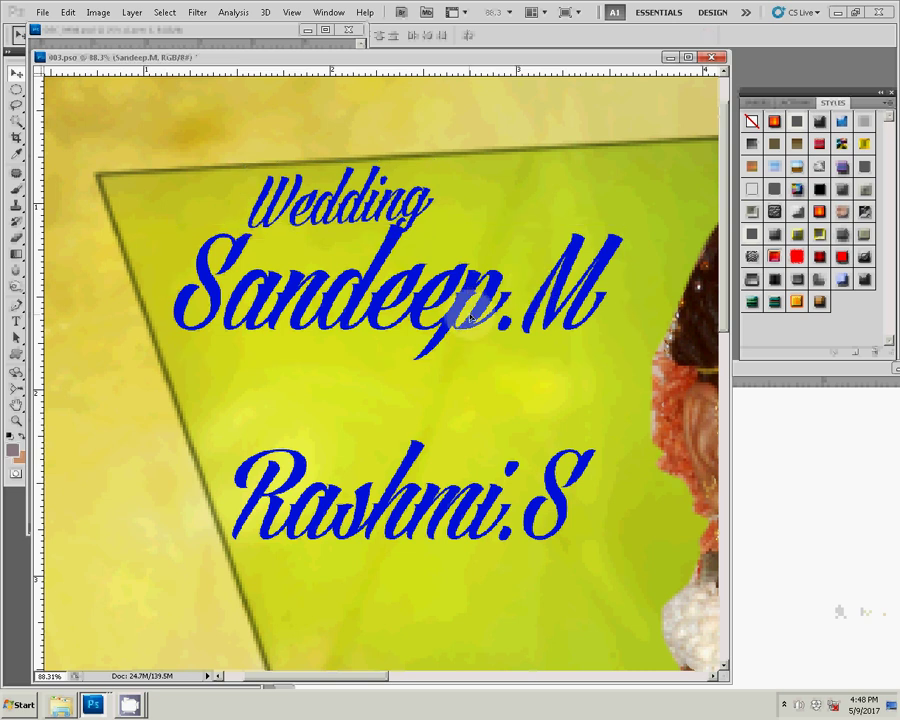
pyautogui.moveTo(469, 313); pyautogui.dragTo(485, 343)
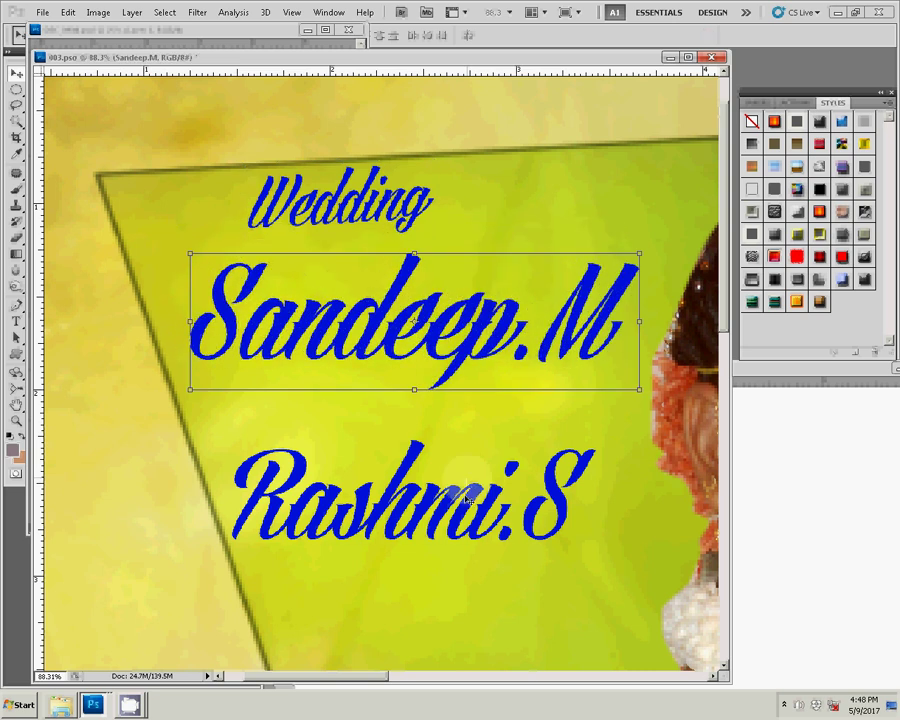
pyautogui.moveTo(467, 483); pyautogui.dragTo(487, 445)
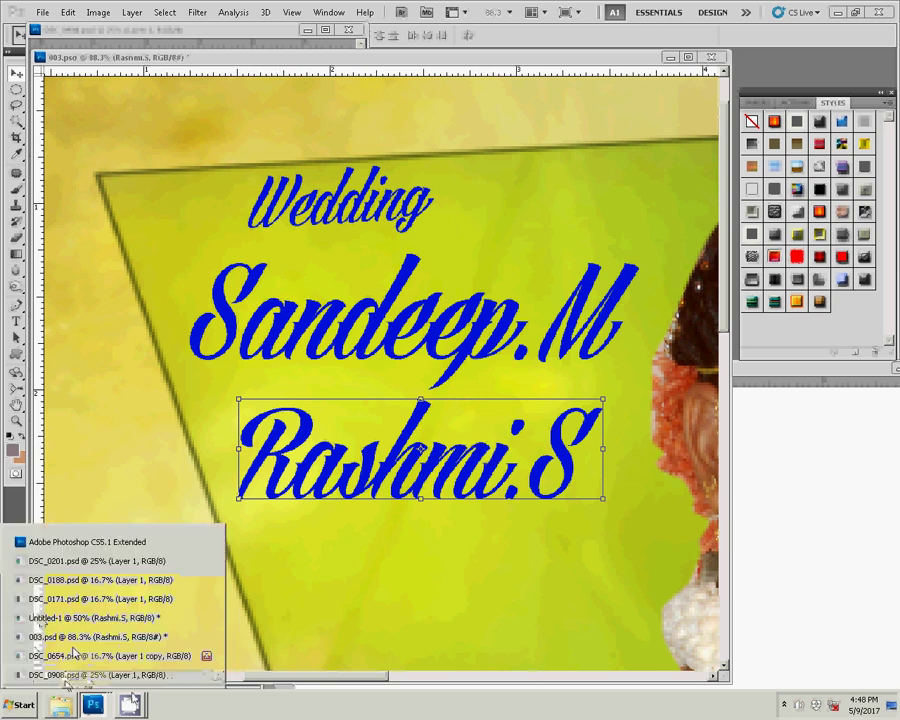
pyautogui.click(70, 618)
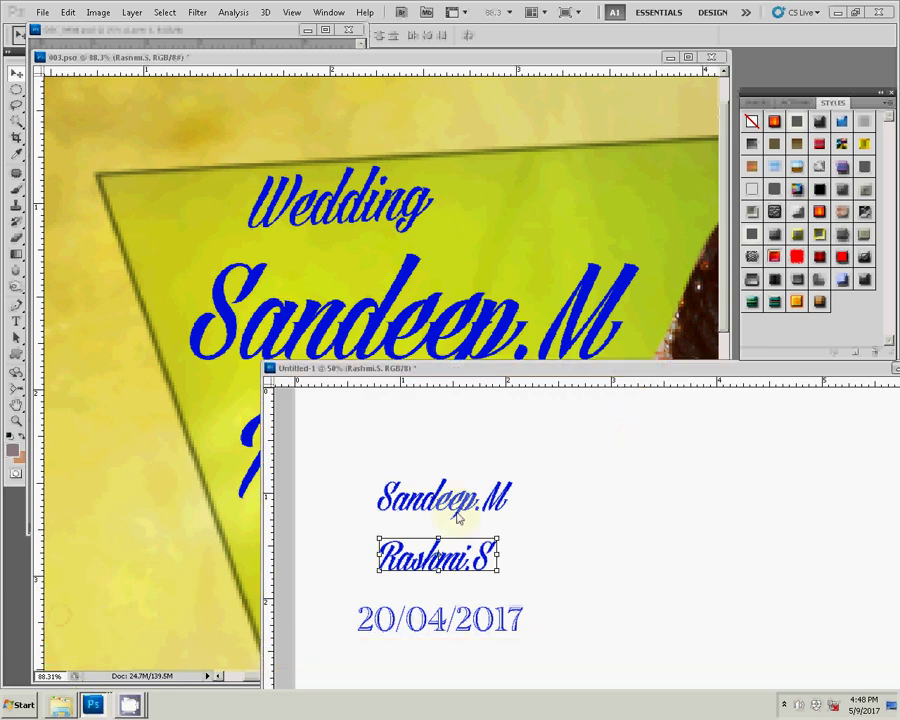
pyautogui.moveTo(466, 622); pyautogui.dragTo(606, 223)
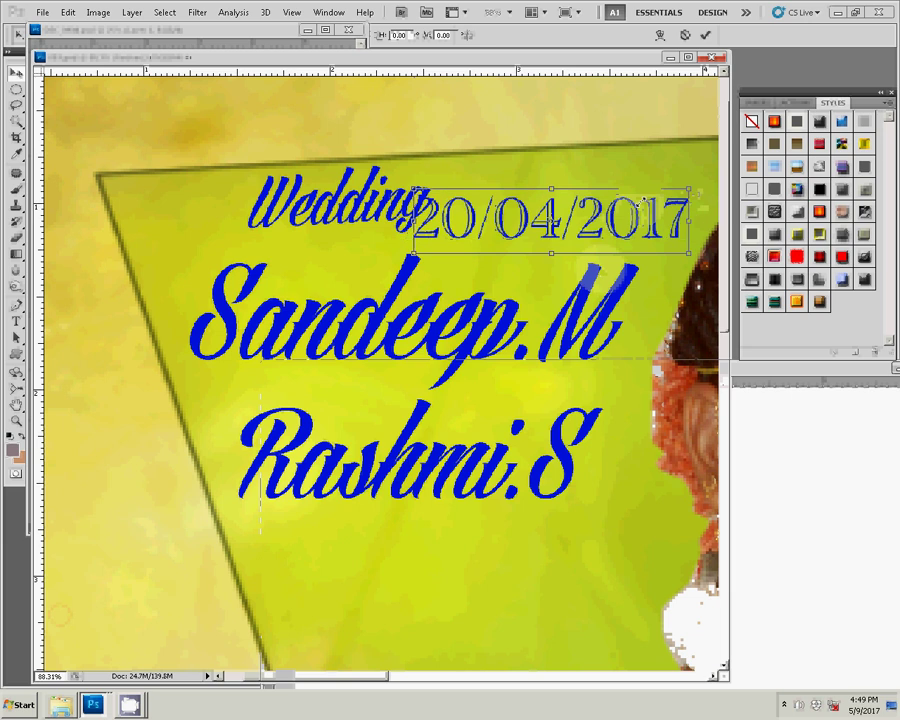
pyautogui.moveTo(700, 190); pyautogui.dragTo(643, 200)
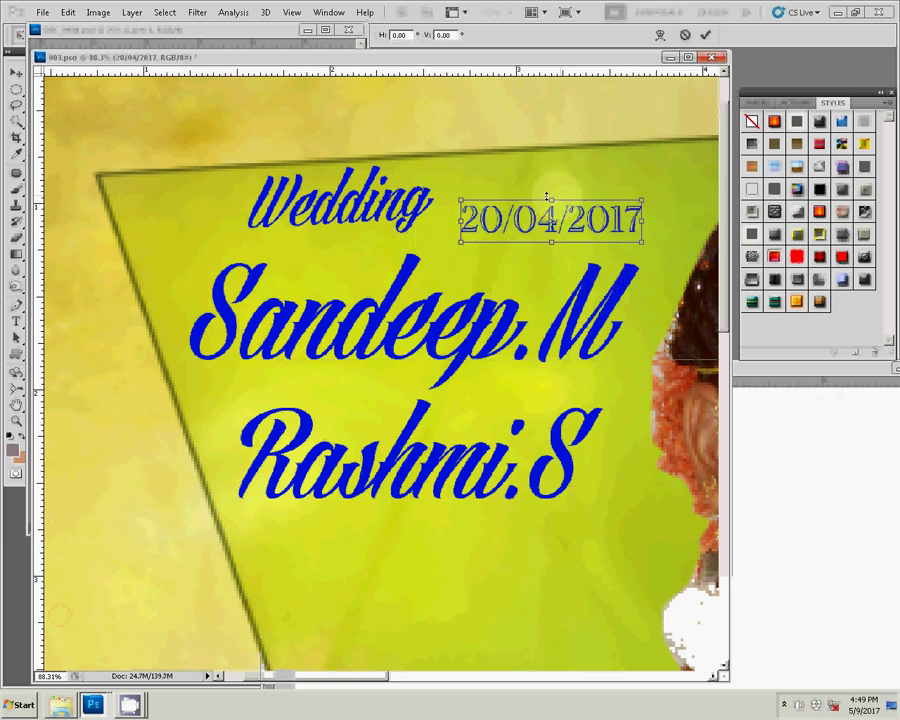
pyautogui.moveTo(544, 193); pyautogui.dragTo(544, 190)
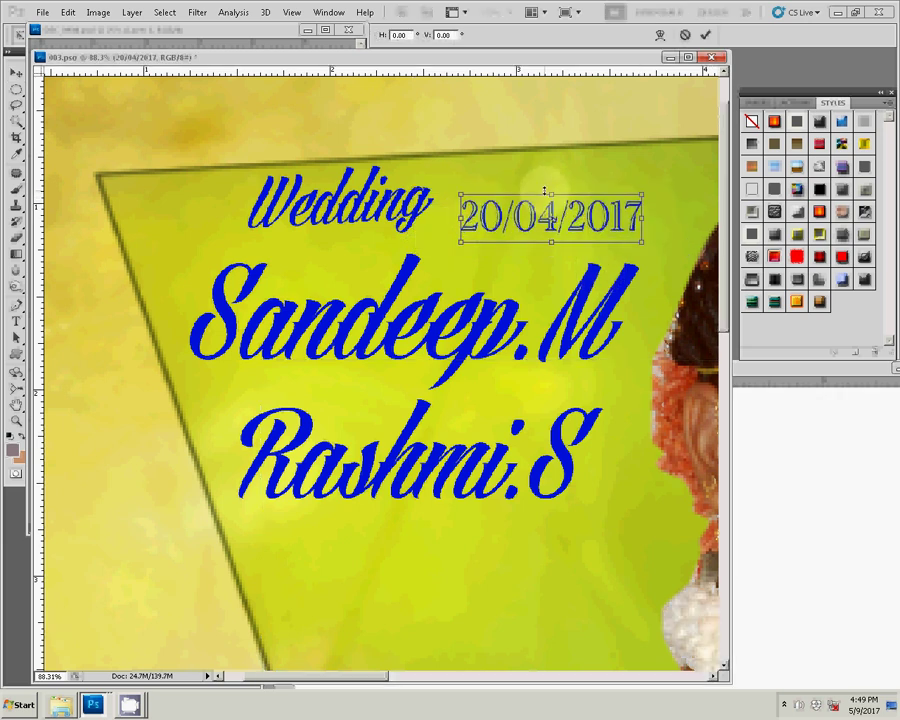
pyautogui.press('Return')
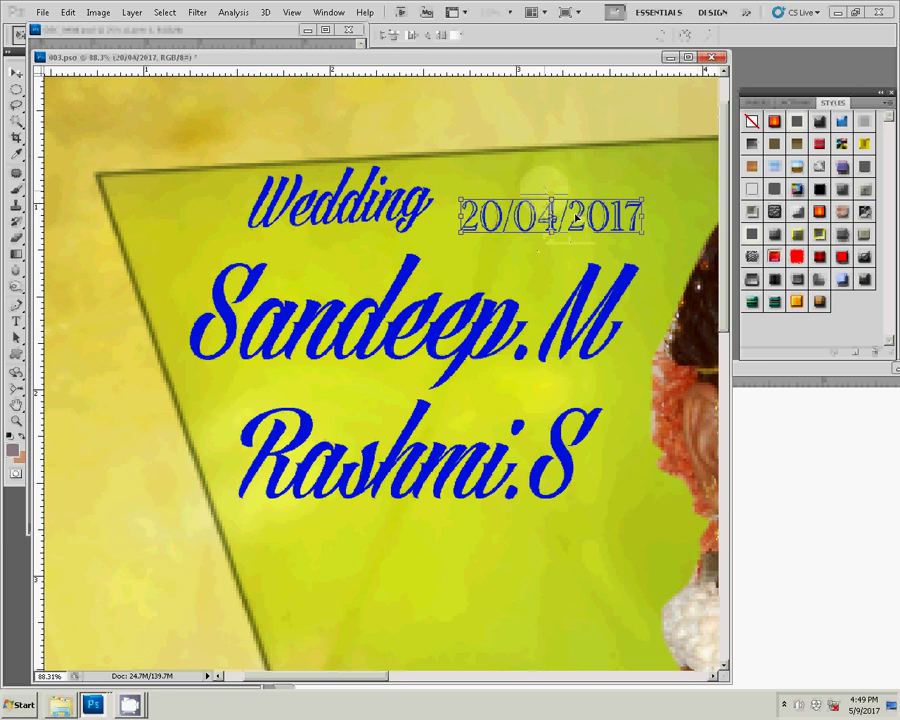
# Step: Try several preset styles on the date, settling on a dark grey embossed style
pyautogui.click(824, 209)
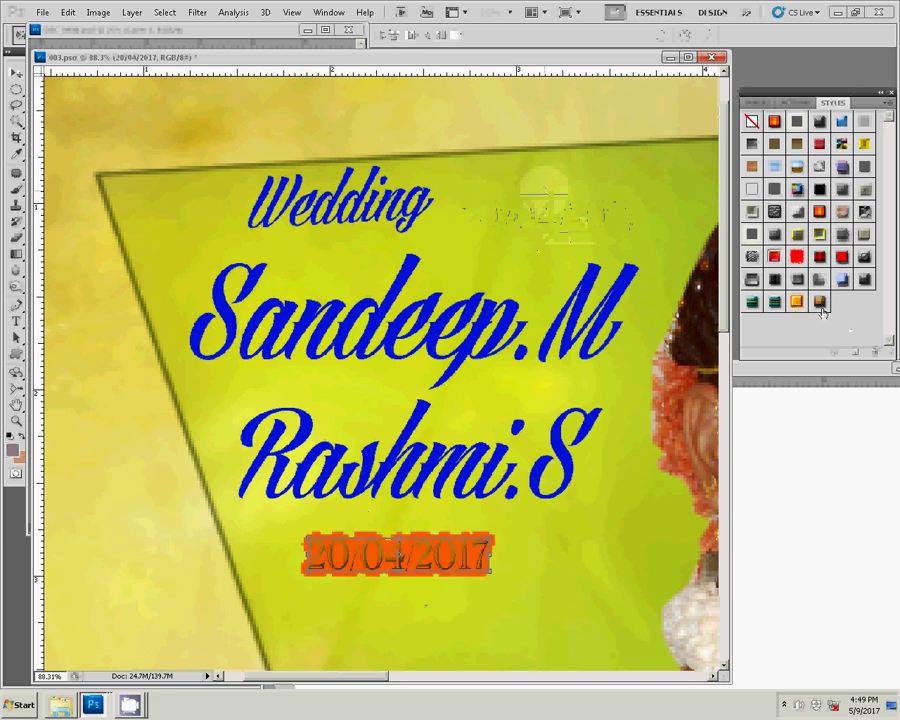
pyautogui.click(797, 189)
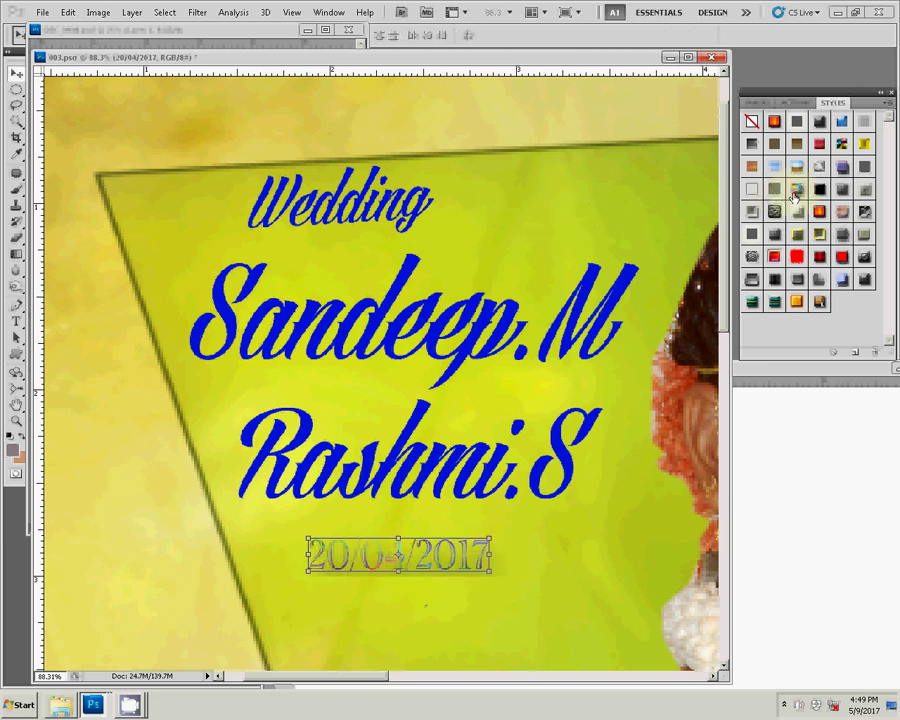
pyautogui.click(752, 189)
pyautogui.click(790, 166)
pyautogui.click(803, 168)
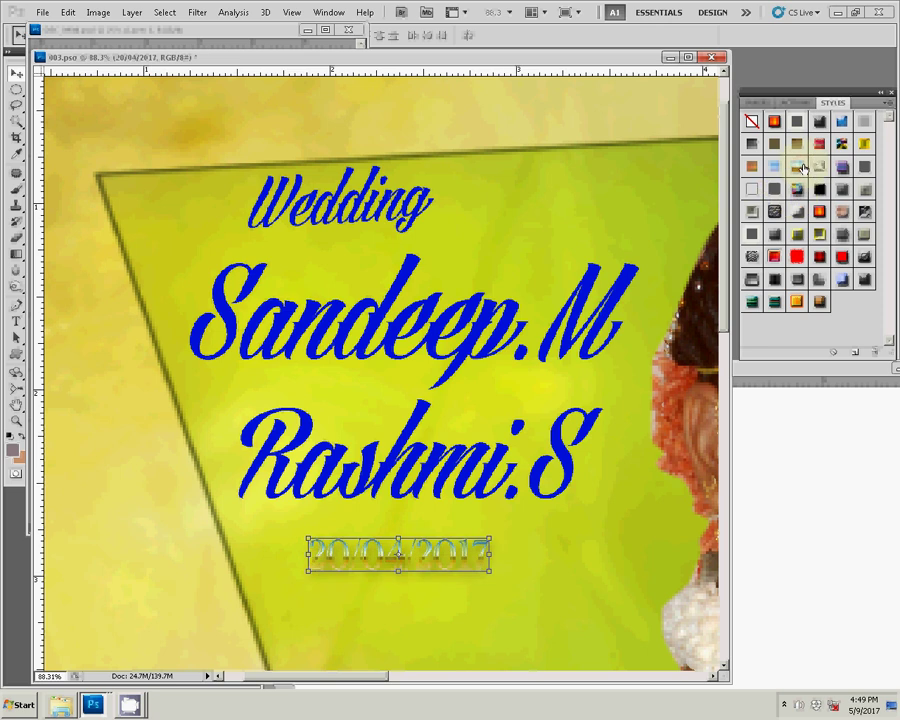
pyautogui.click(797, 160)
pyautogui.click(808, 153)
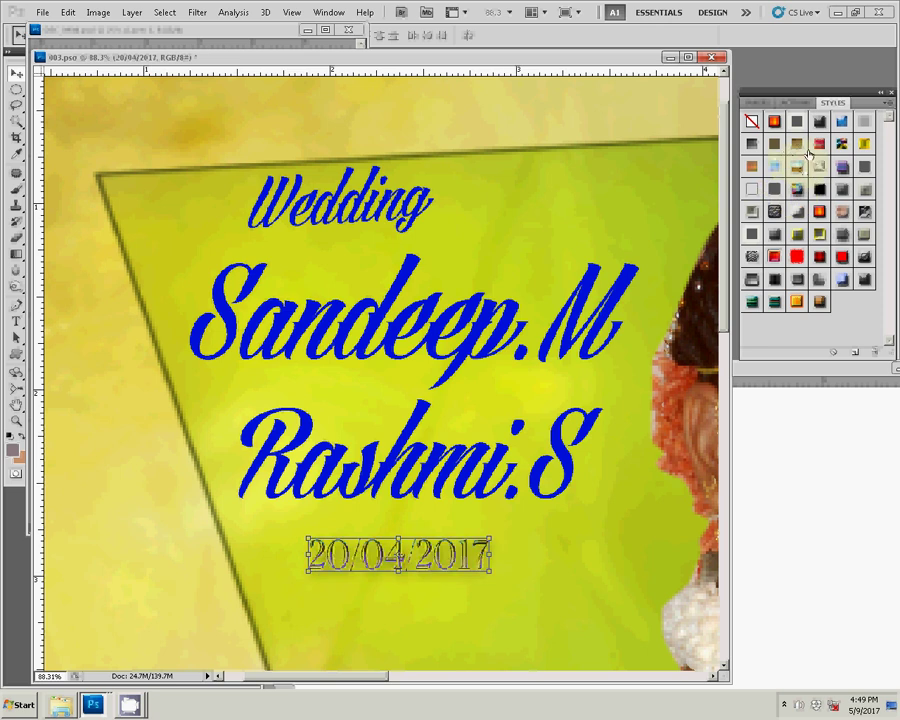
pyautogui.click(865, 144)
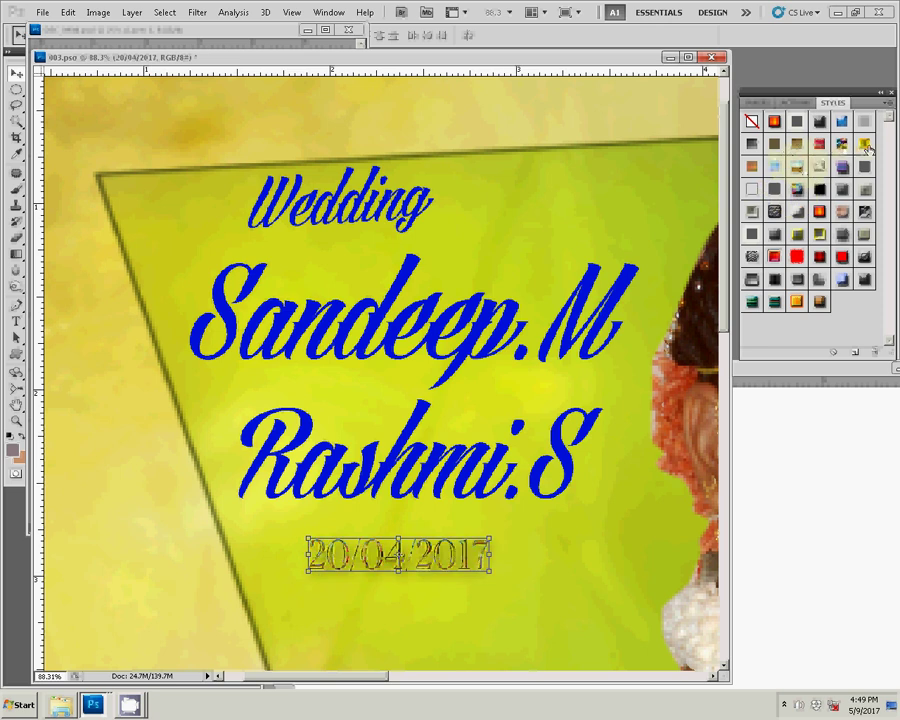
pyautogui.click(866, 189)
pyautogui.click(868, 212)
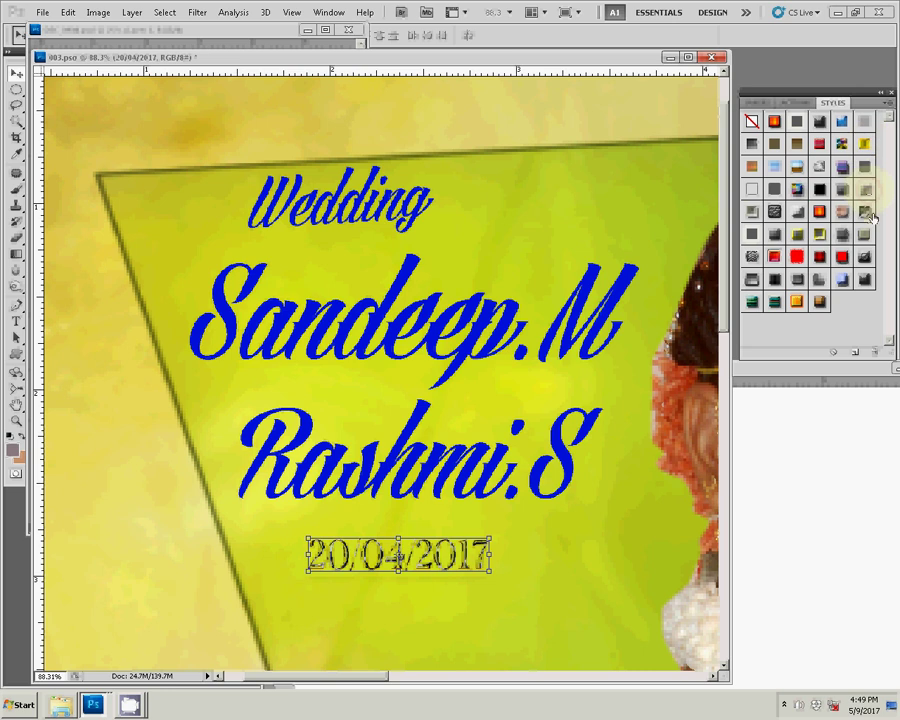
pyautogui.click(846, 167)
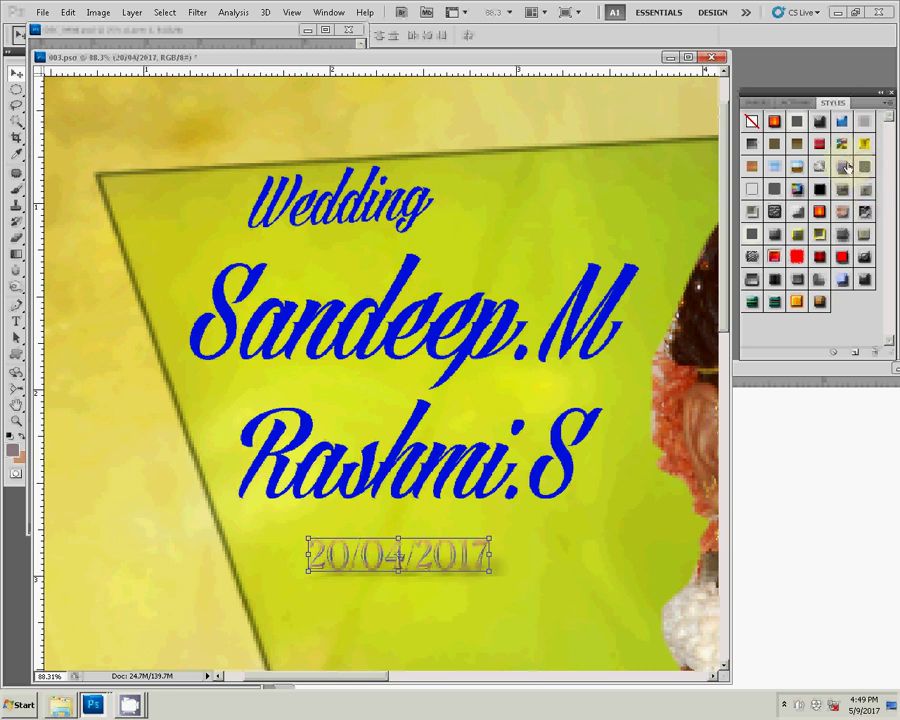
pyautogui.click(820, 166)
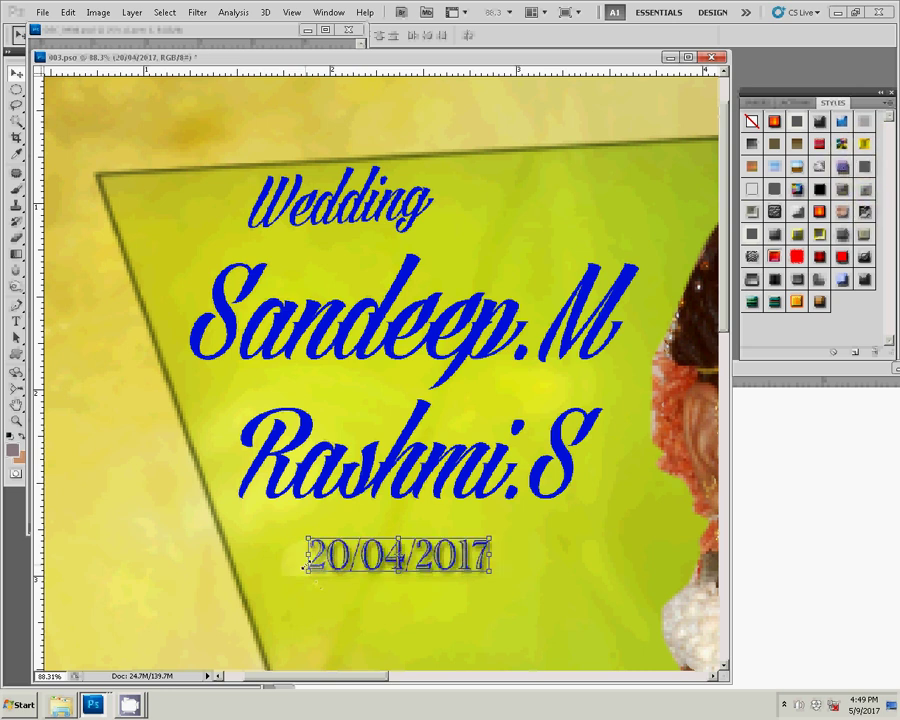
# Step: Widen the date leftward and stretch it taller, then apply the transform
pyautogui.moveTo(305, 567); pyautogui.dragTo(278, 578)
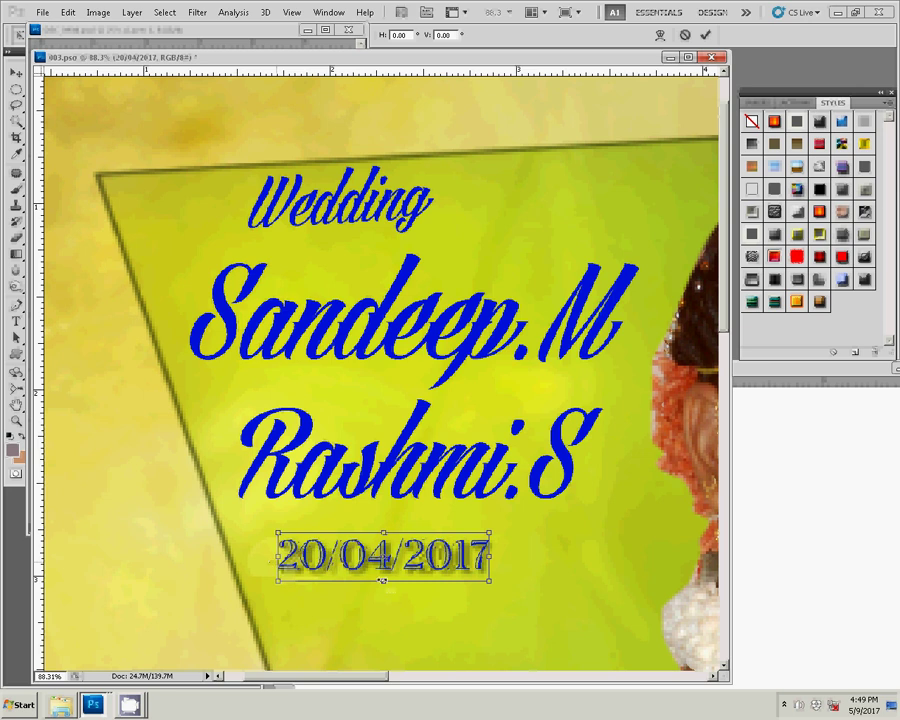
pyautogui.moveTo(382, 580); pyautogui.dragTo(382, 590)
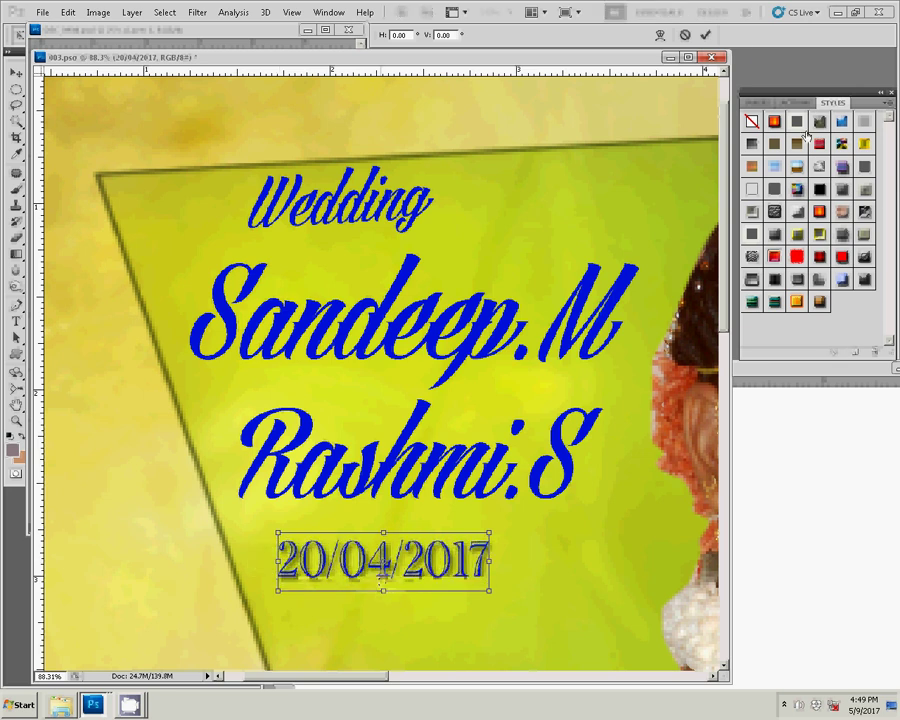
pyautogui.click(706, 34)
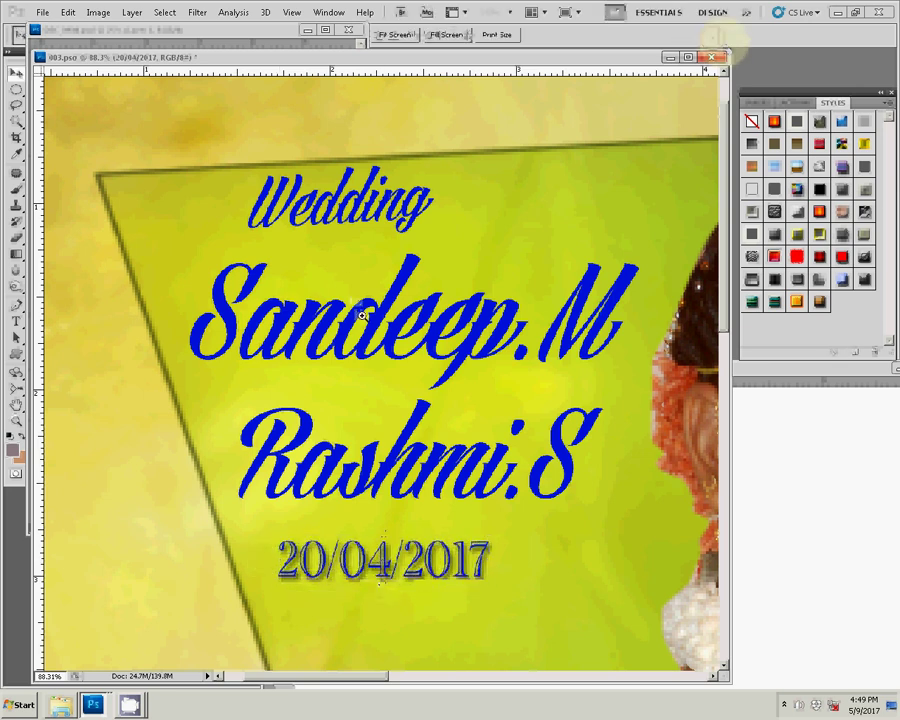
# Step: Fit the page on screen and save it as pad 2.psd in J:\k5 with the compatibility option
pyautogui.rightClick(357, 293)
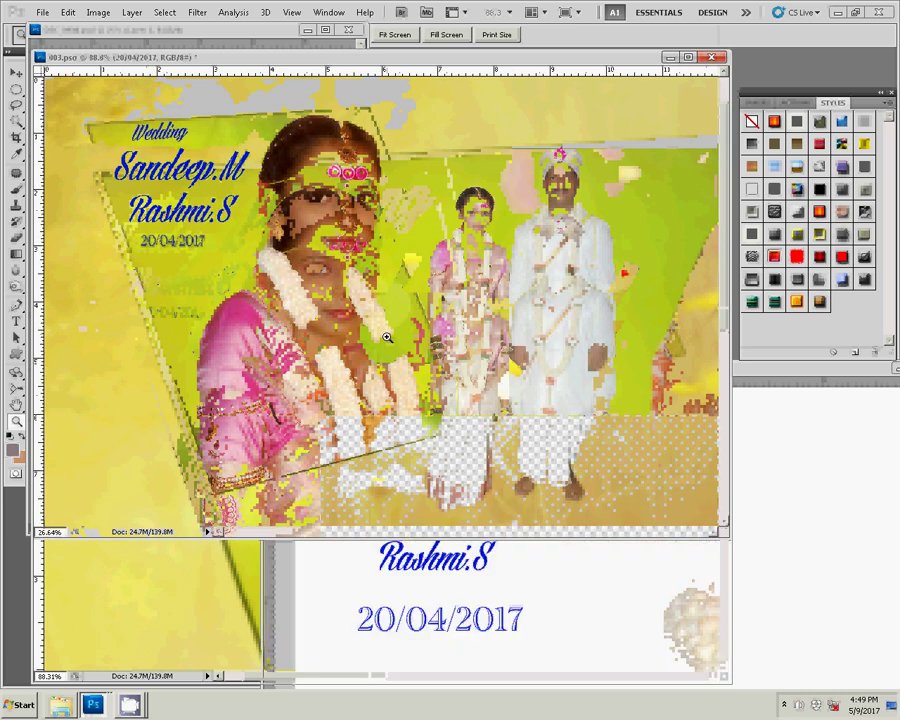
pyautogui.hotkey('ctrl', 'shift', 's')
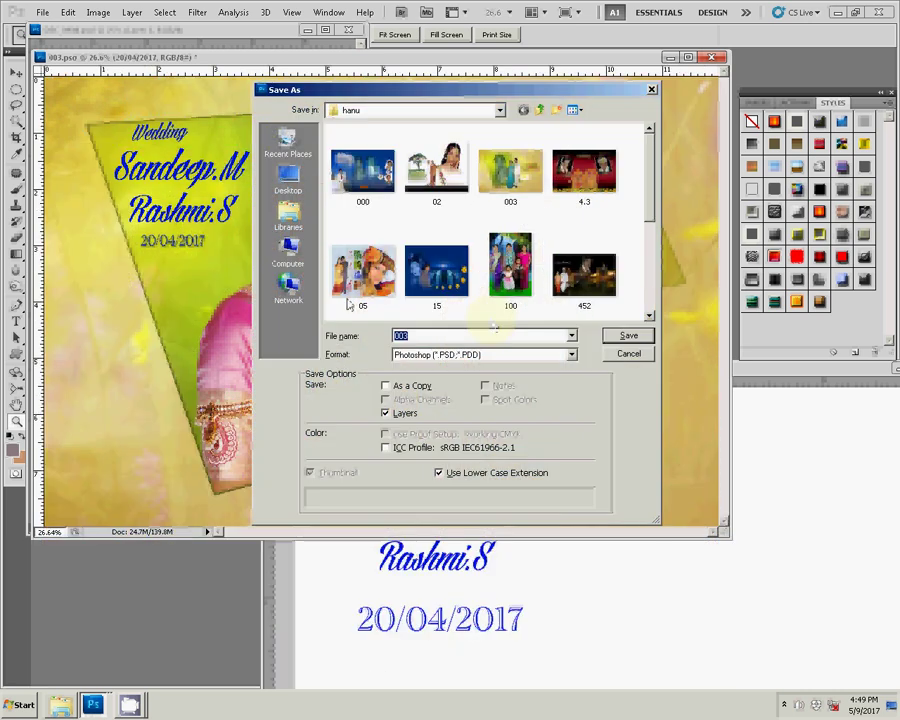
pyautogui.click(289, 256)
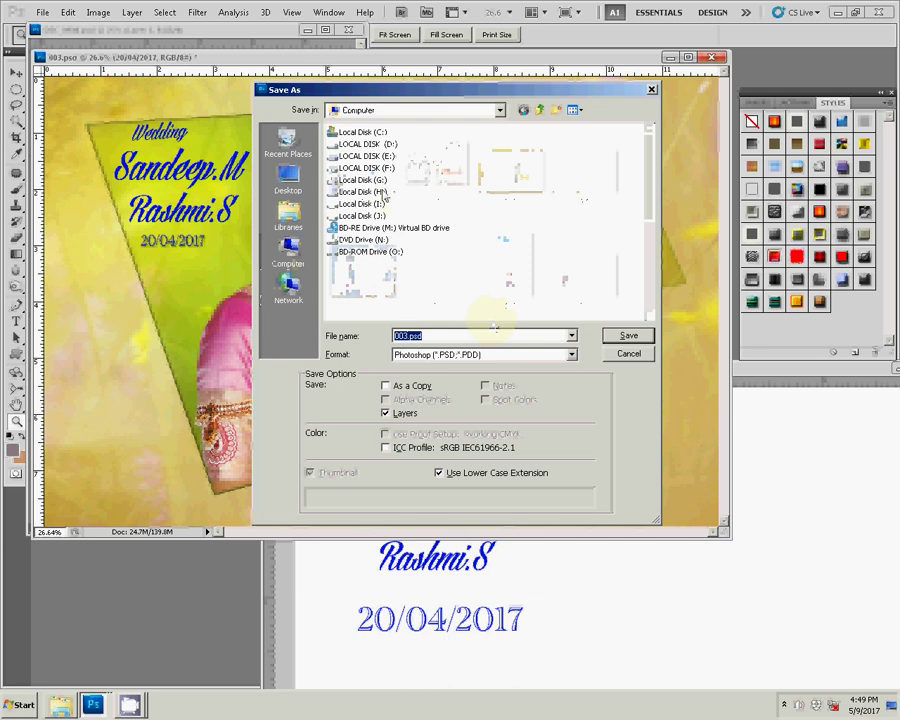
pyautogui.click(362, 180)
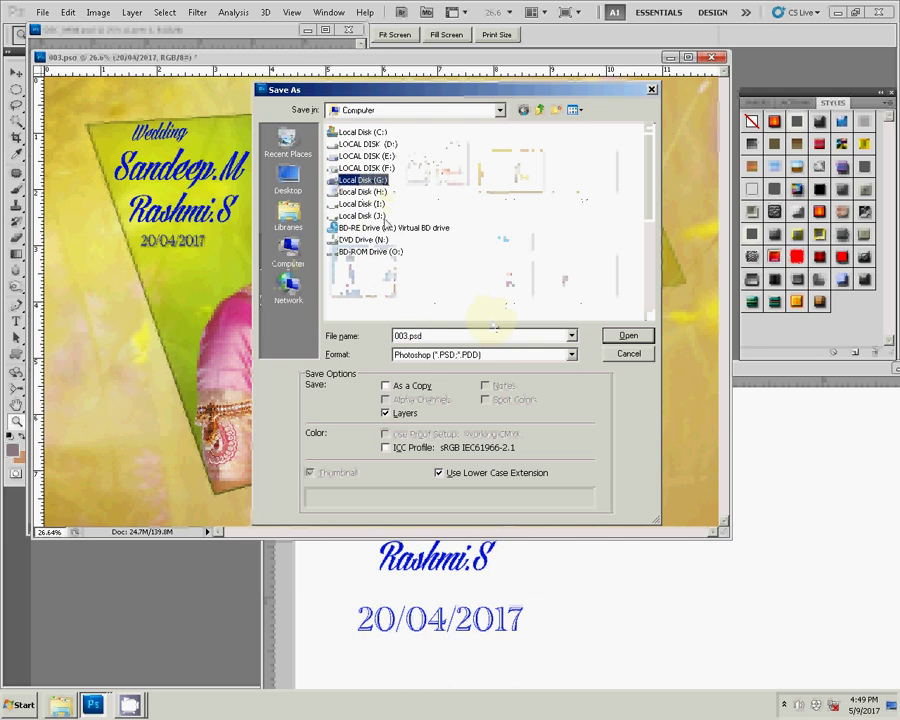
pyautogui.doubleClick(376, 216)
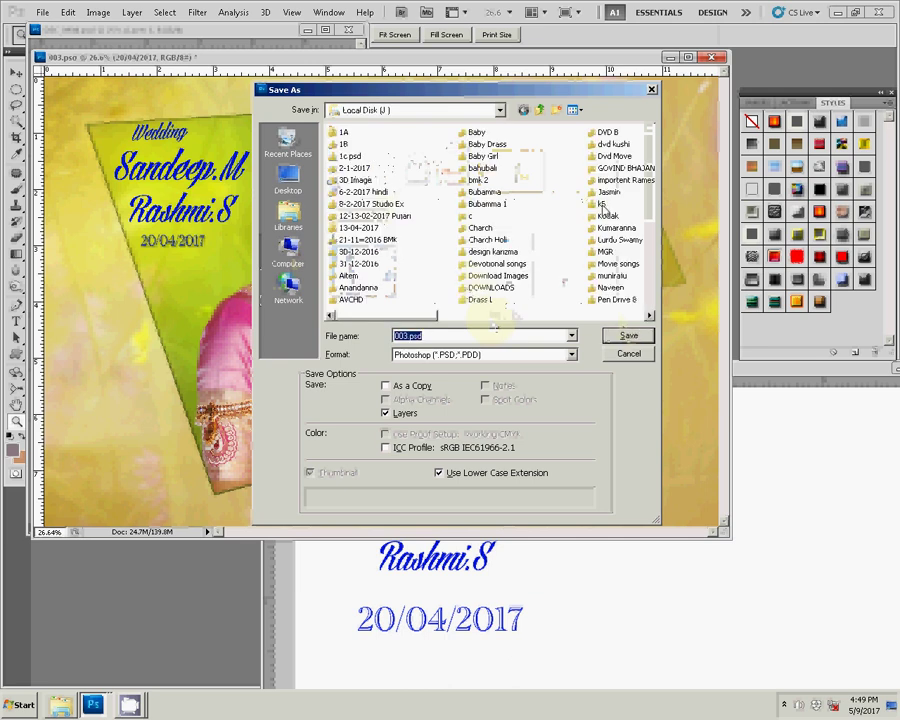
pyautogui.click(601, 203)
pyautogui.click(630, 338)
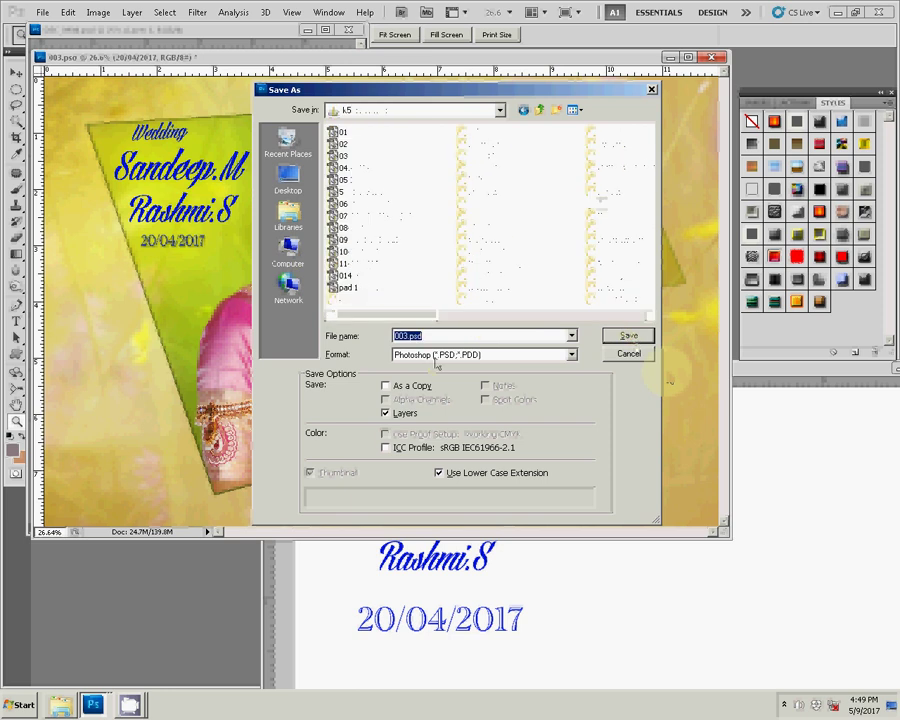
pyautogui.click(346, 288)
pyautogui.click(447, 335)
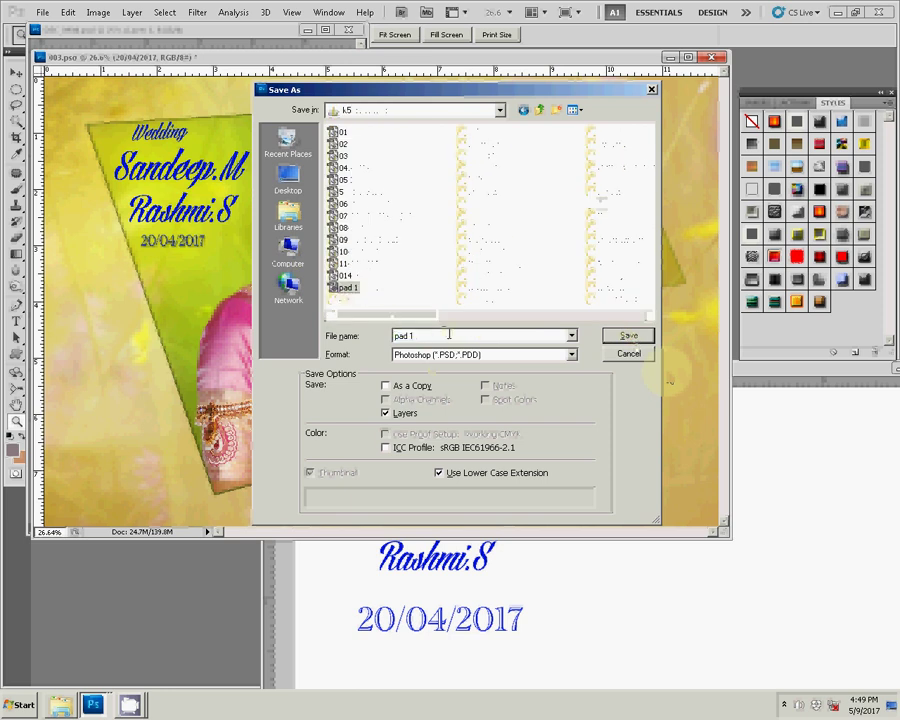
pyautogui.press('BackSpace')
pyautogui.press('BackSpace')
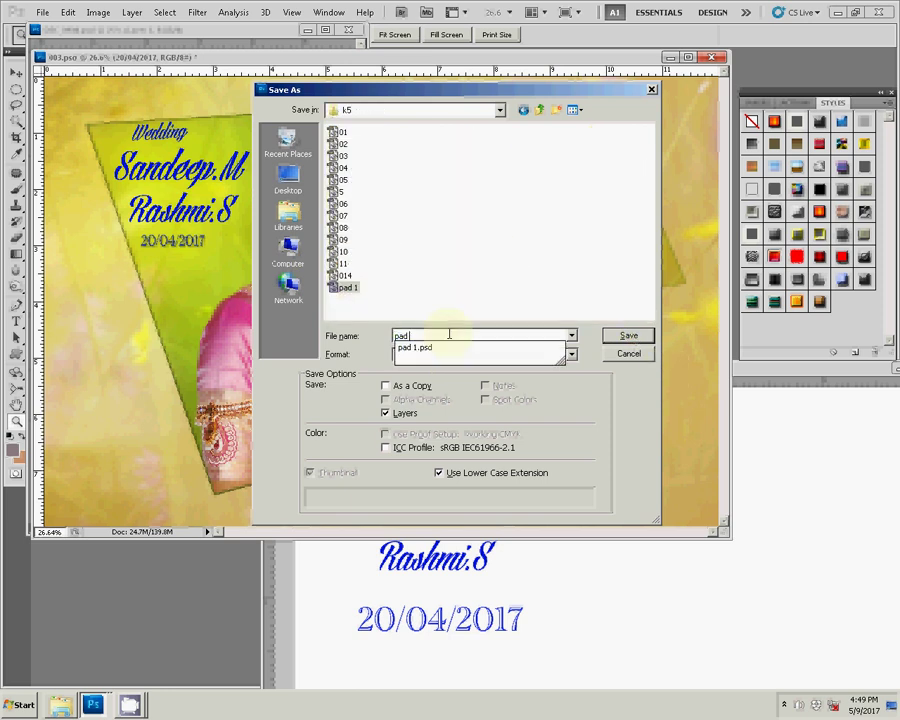
pyautogui.write(' 2')
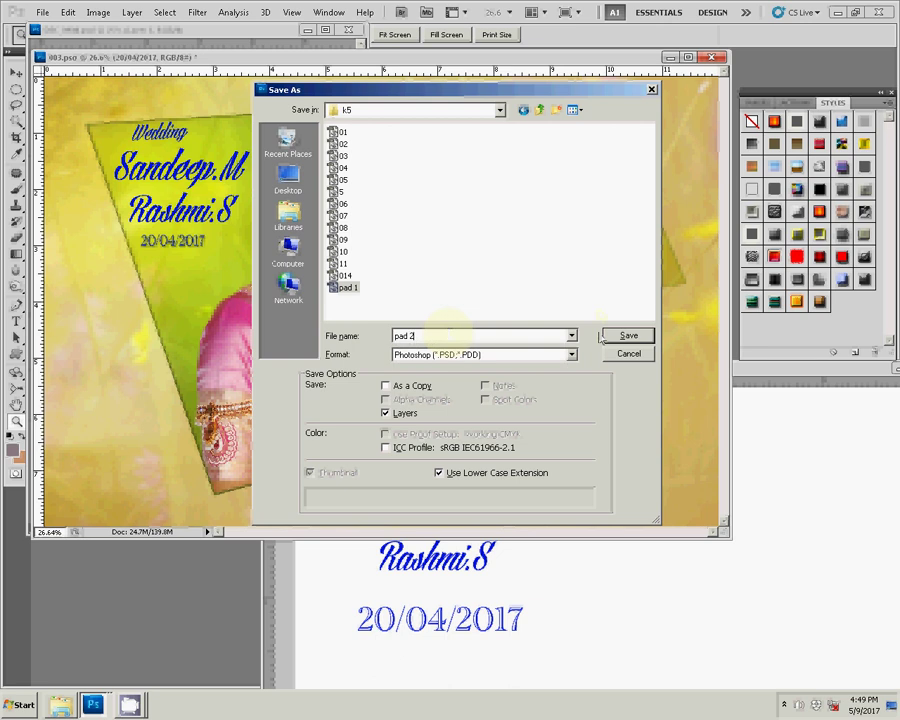
pyautogui.click(607, 338)
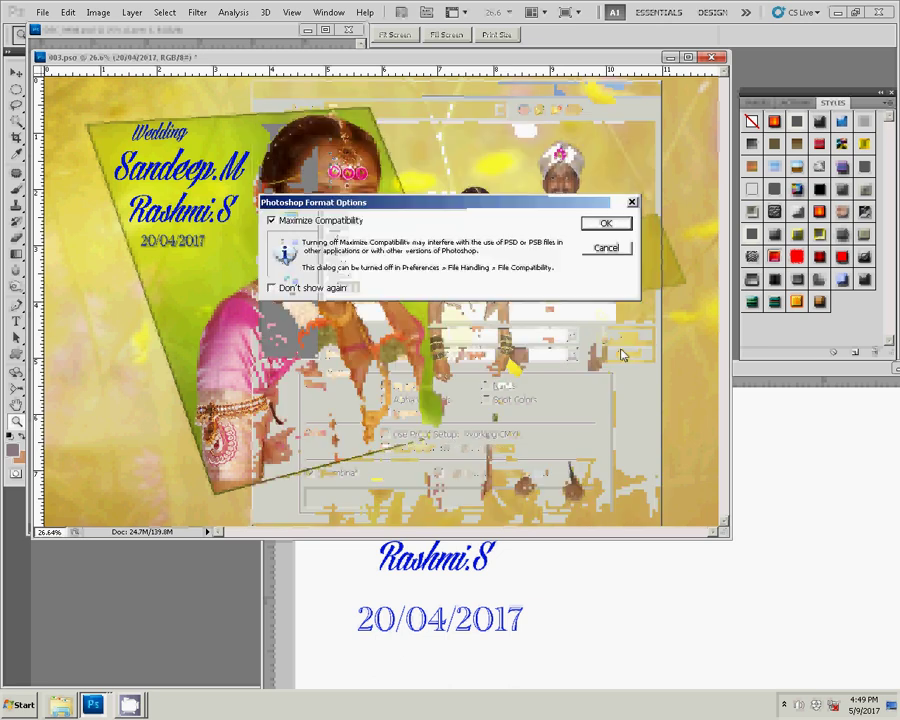
pyautogui.click(606, 226)
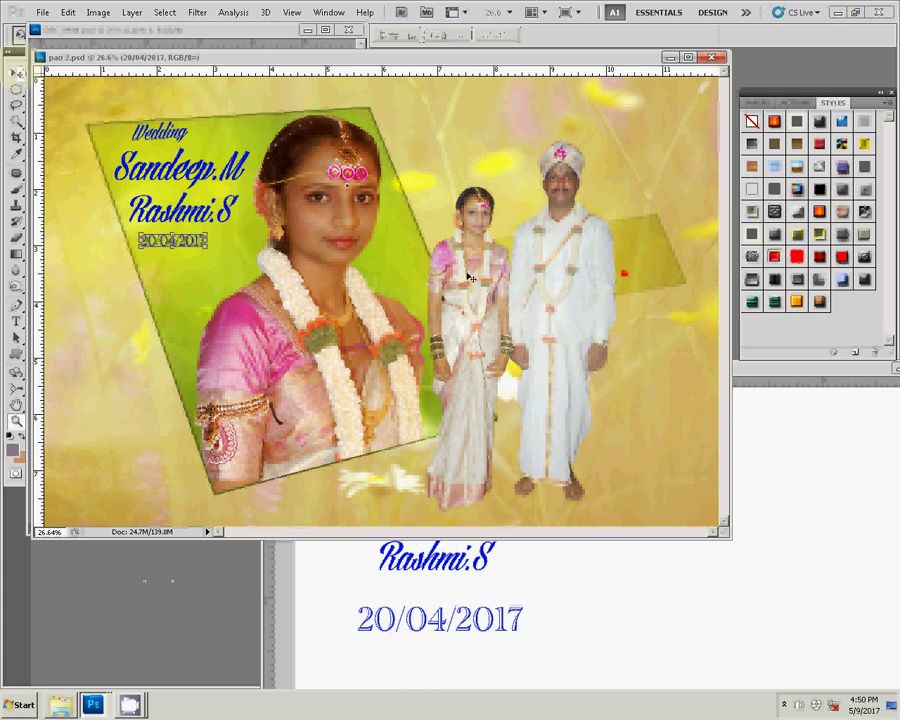
# Step: Show the Layers panel, then close the Untitled-1 names draft without saving changes
pyautogui.press('v')
pyautogui.click(662, 253)
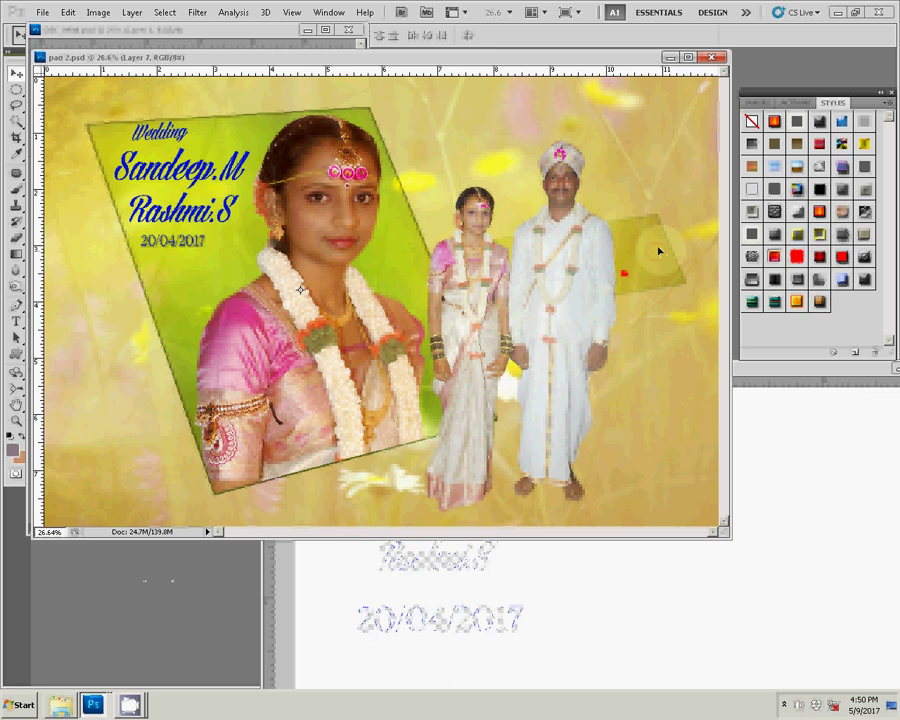
pyautogui.click(757, 101)
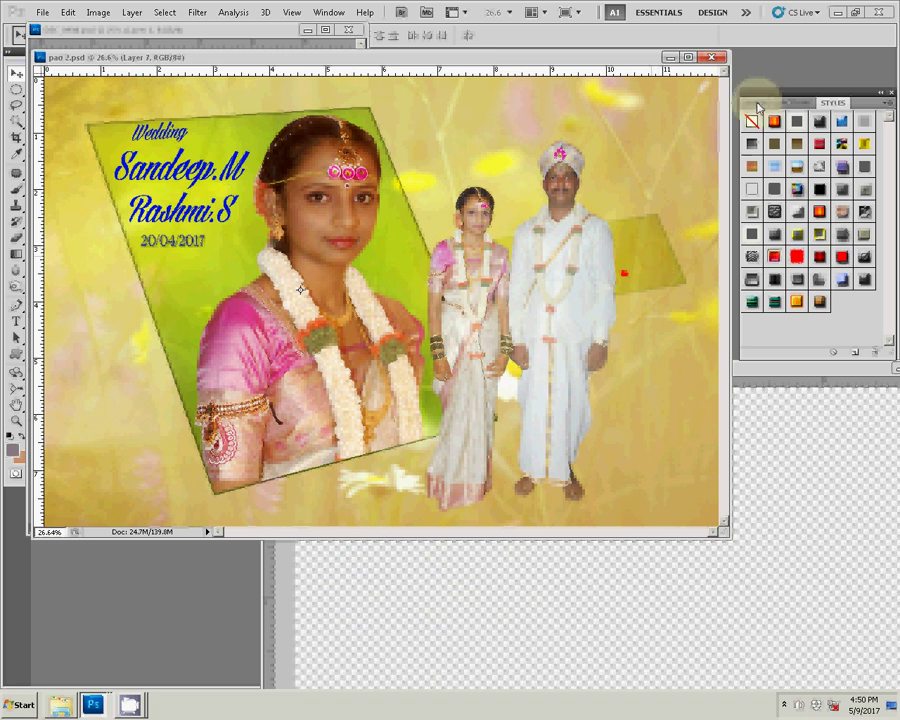
pyautogui.click(659, 253)
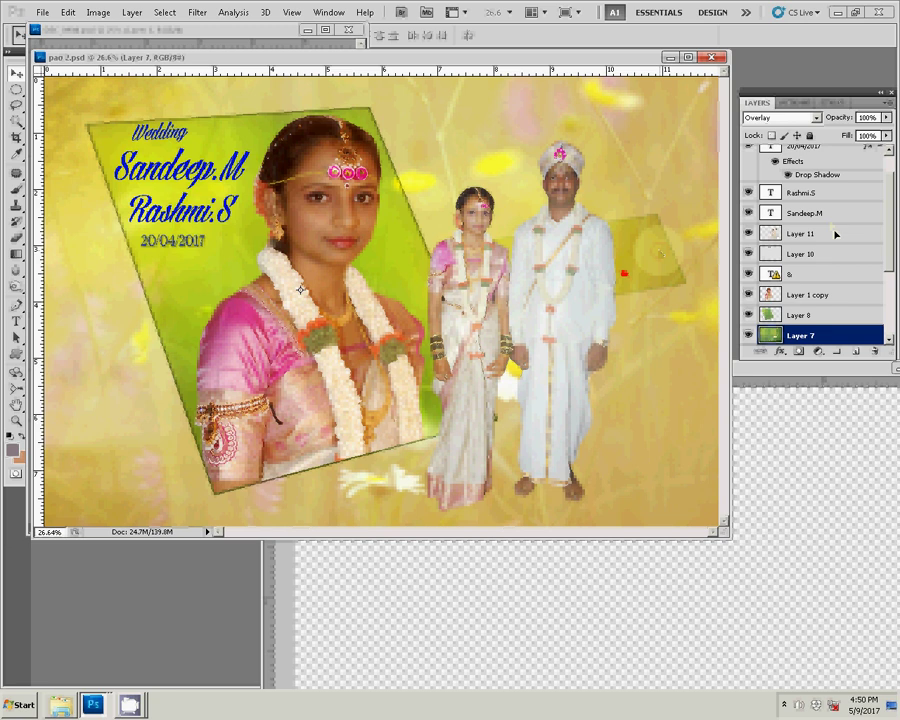
pyautogui.scroll(1, 825, 233)
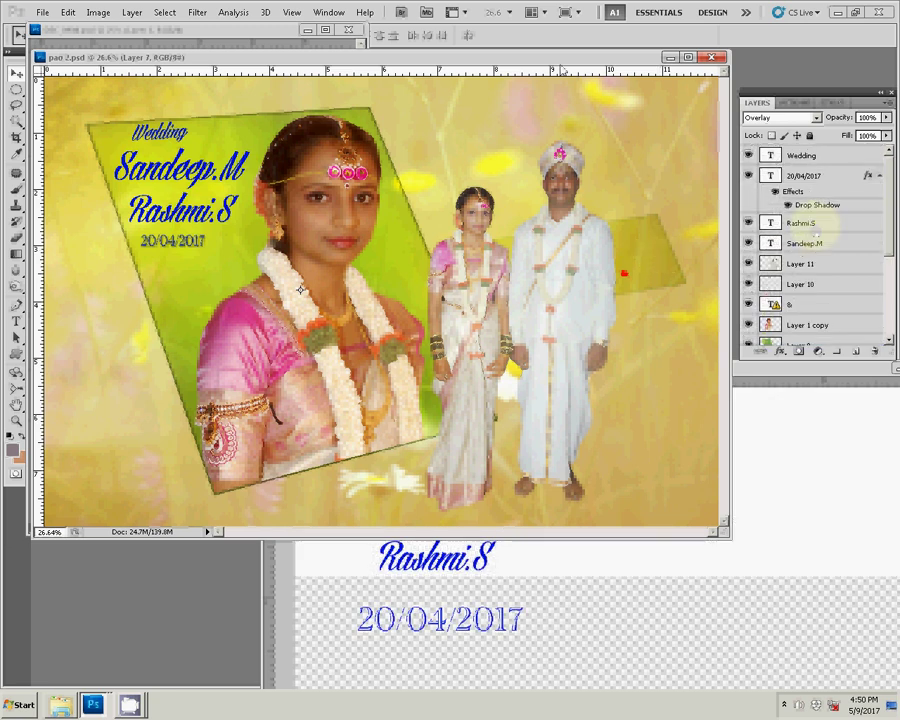
pyautogui.click(574, 341)
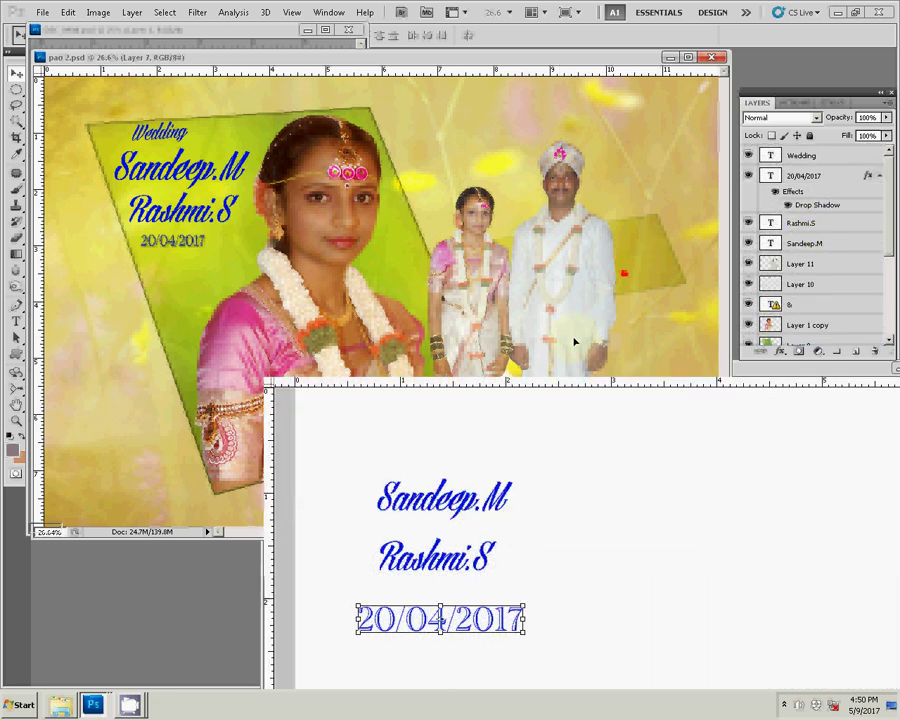
pyautogui.click(569, 357)
pyautogui.hotkey('ctrl', 'w')
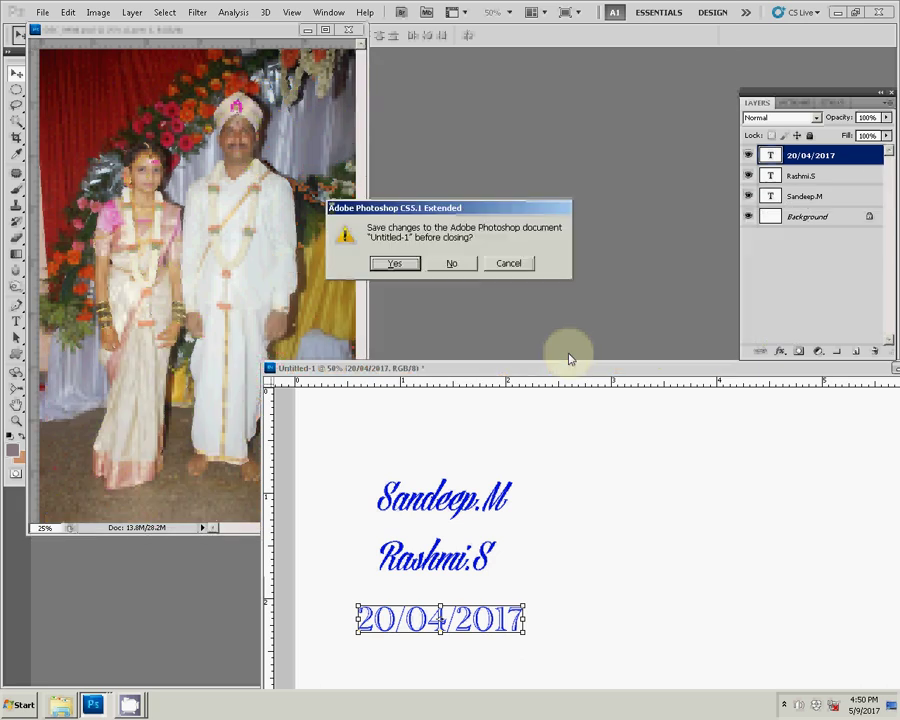
pyautogui.click(450, 264)
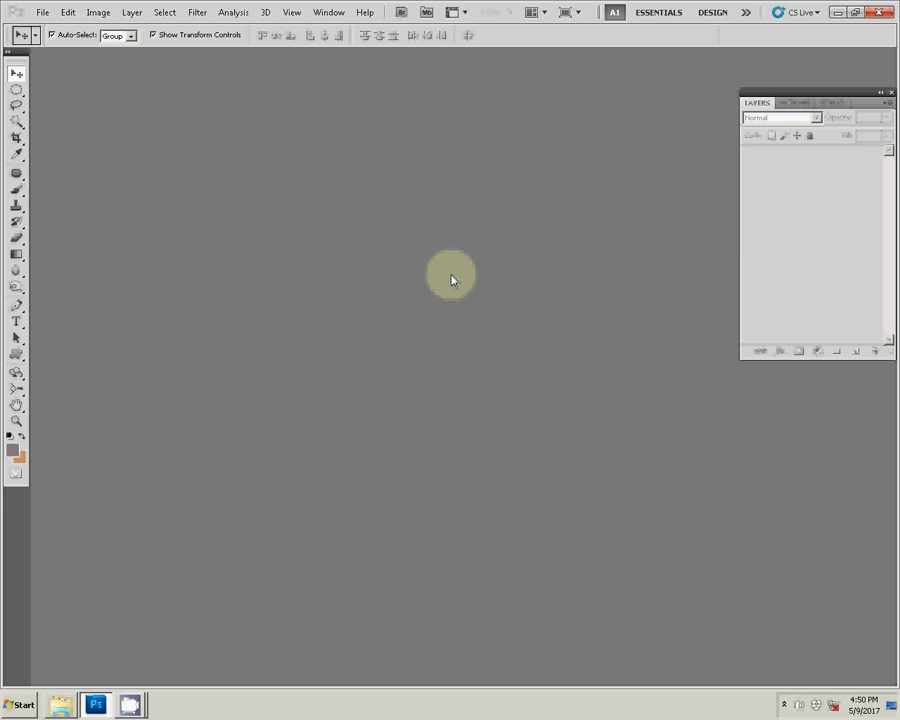
# Step: Import from the CanoScan LiDE 120 scanner through File > Import > WIA Support
pyautogui.click(42, 12)
pyautogui.moveTo(60, 279)
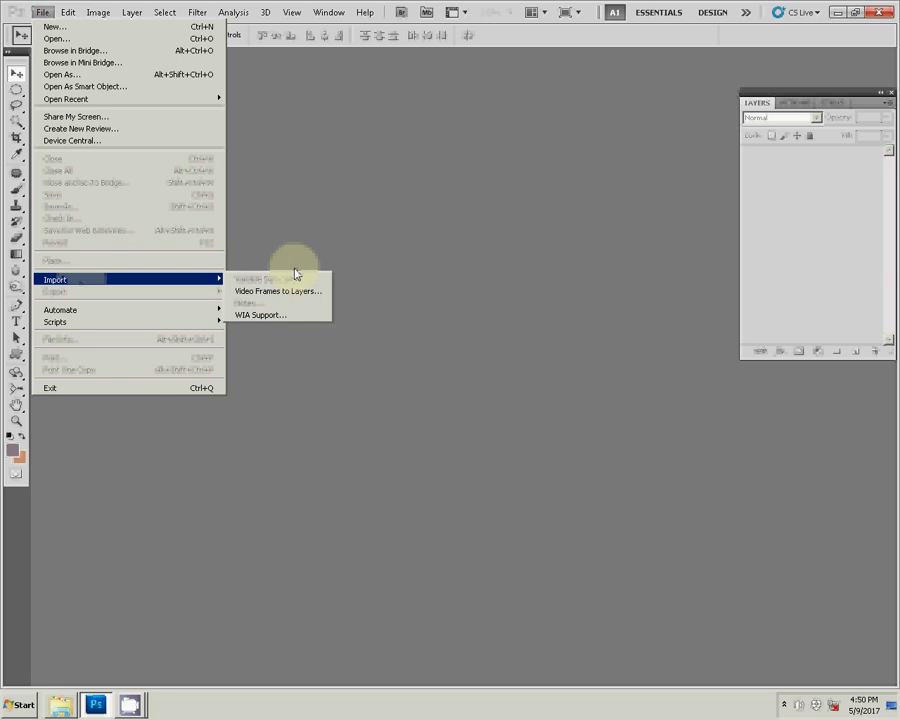
pyautogui.click(261, 315)
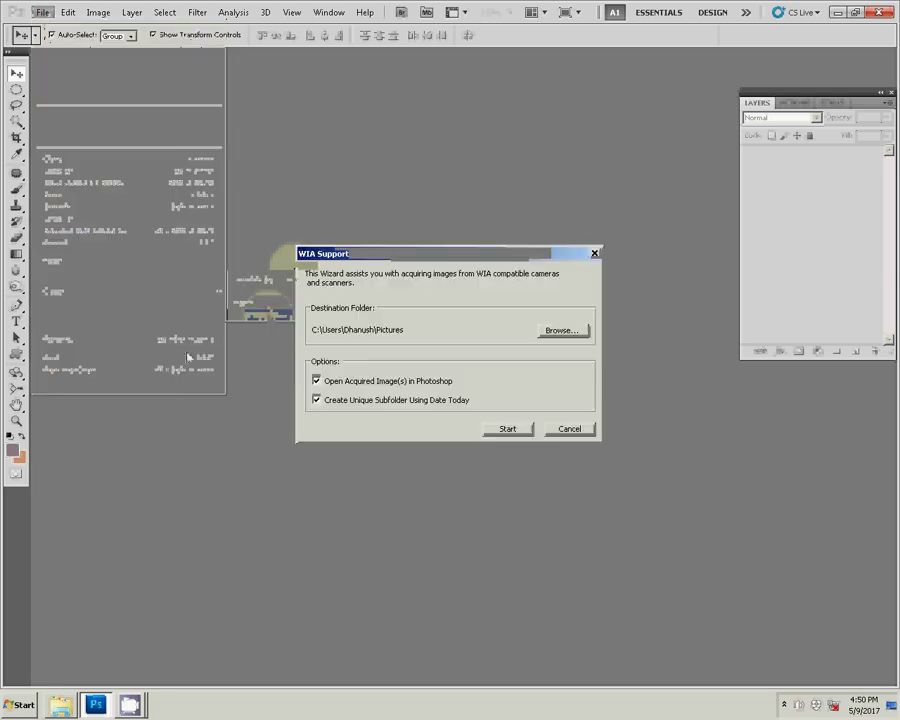
pyautogui.click(500, 428)
pyautogui.click(494, 430)
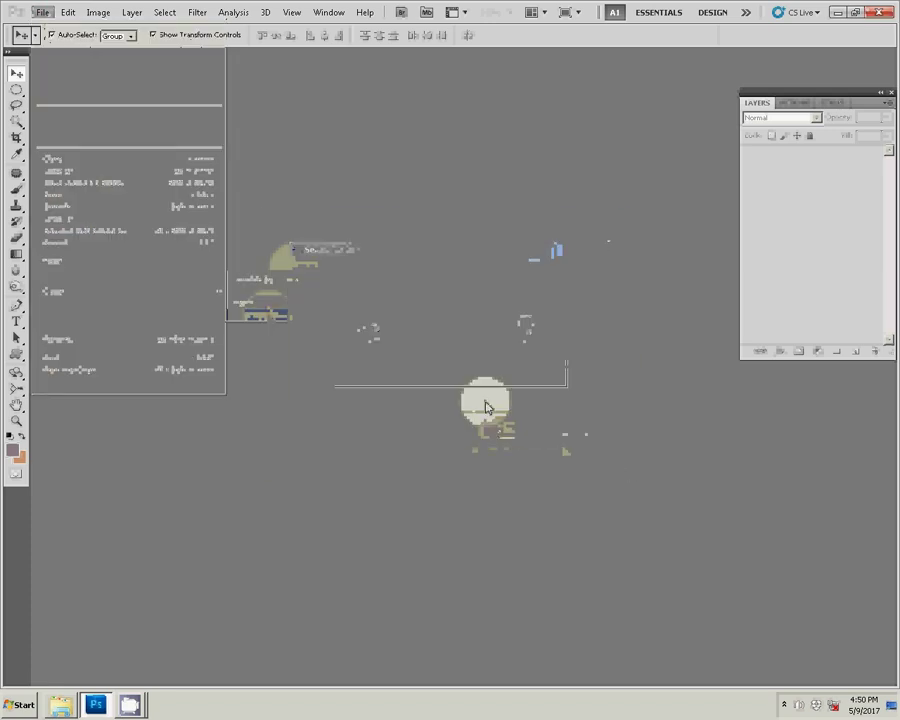
# Step: Set the scan resolution to 200 DPI and run a preview scan
pyautogui.click(340, 414)
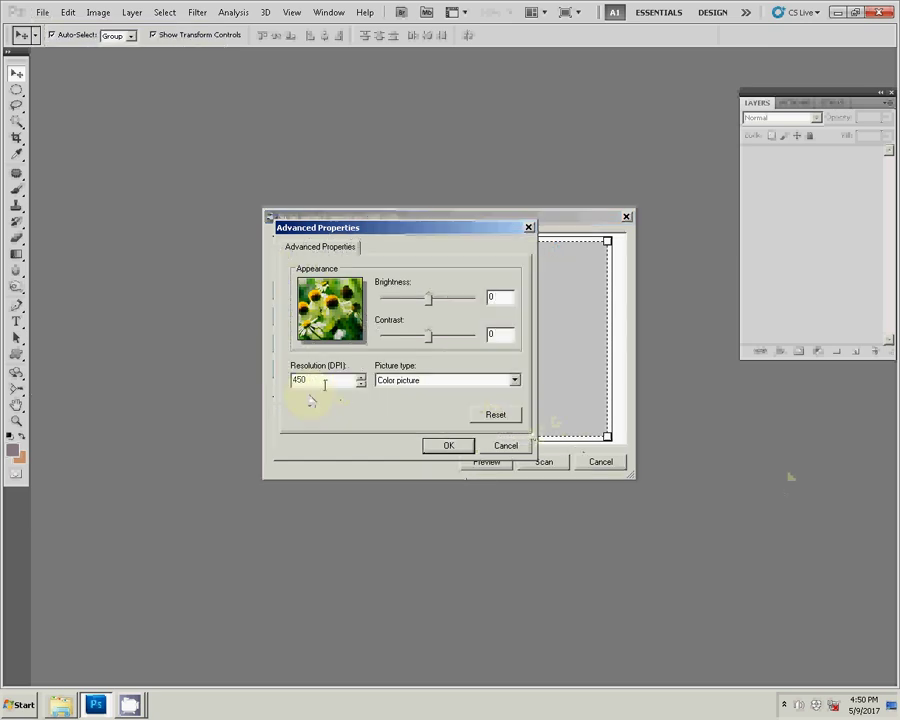
pyautogui.doubleClick(313, 380)
pyautogui.write('200')
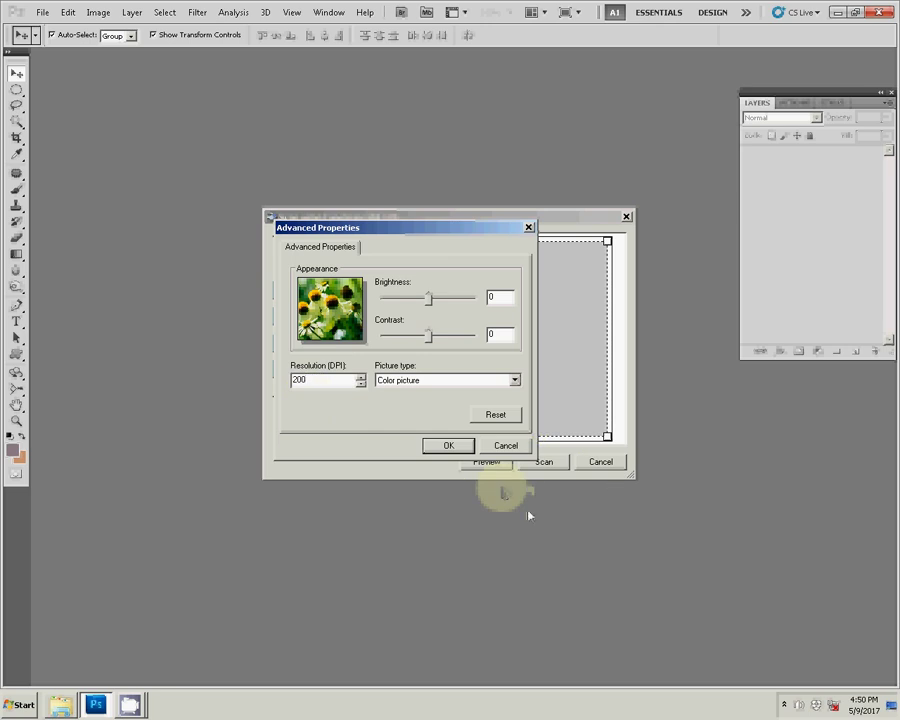
pyautogui.press('Return')
pyautogui.click(488, 462)
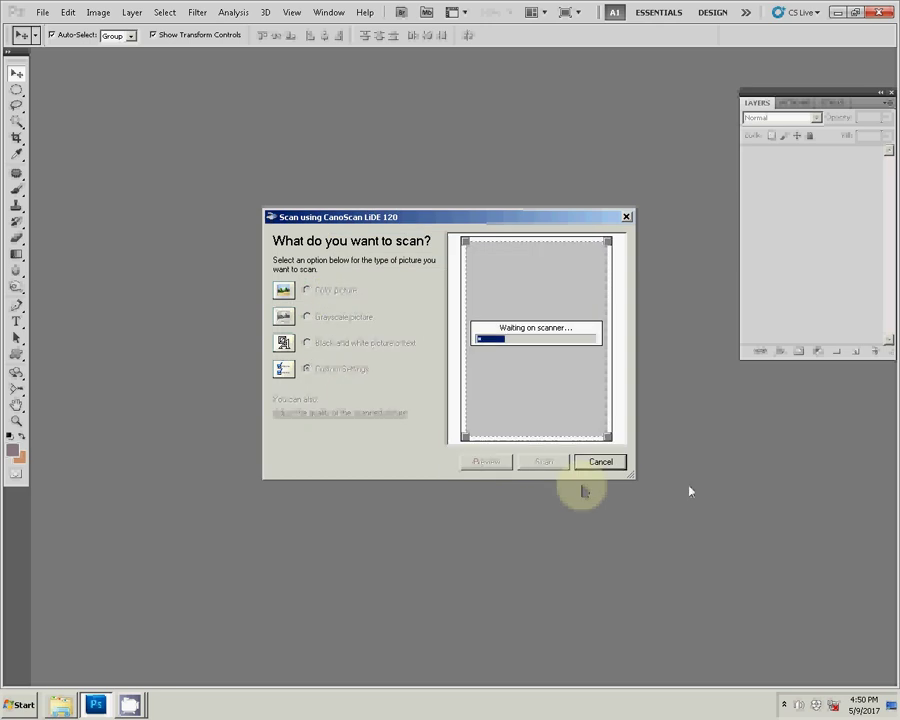
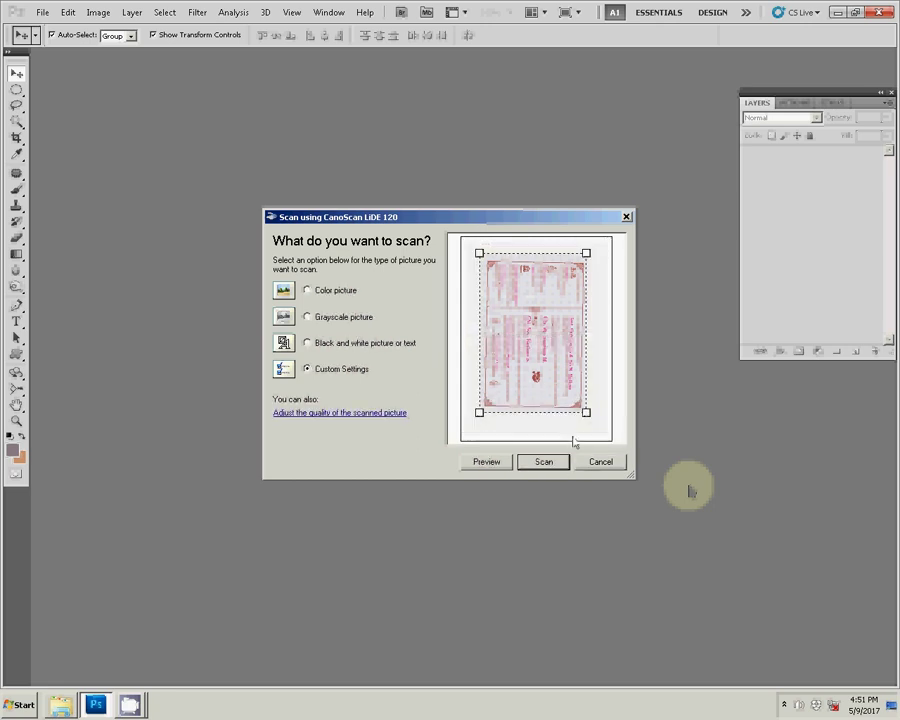
# Step: Stretch the CanoScan crop area past the invitation's corners and scan it into Photoshop
pyautogui.moveTo(586, 413); pyautogui.dragTo(589, 417)
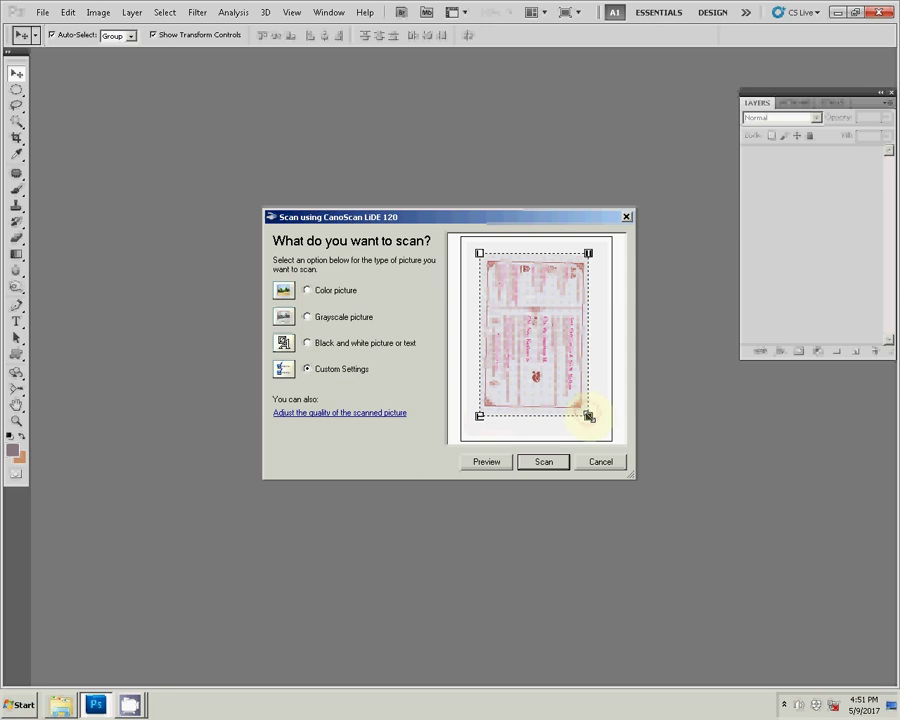
pyautogui.moveTo(478, 253); pyautogui.dragTo(476, 250)
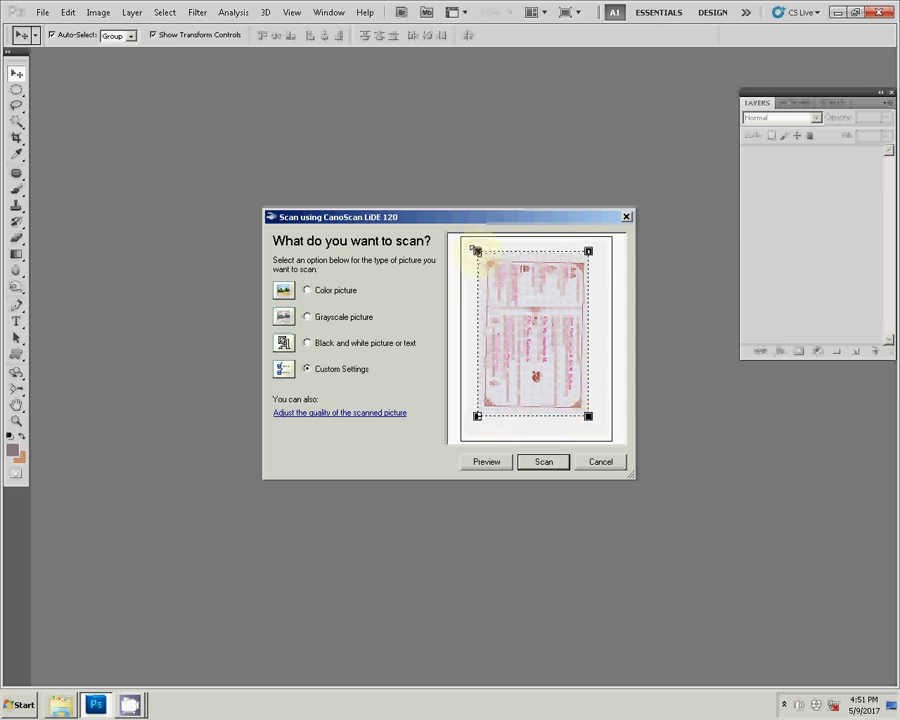
pyautogui.click(540, 463)
pyautogui.click(757, 422)
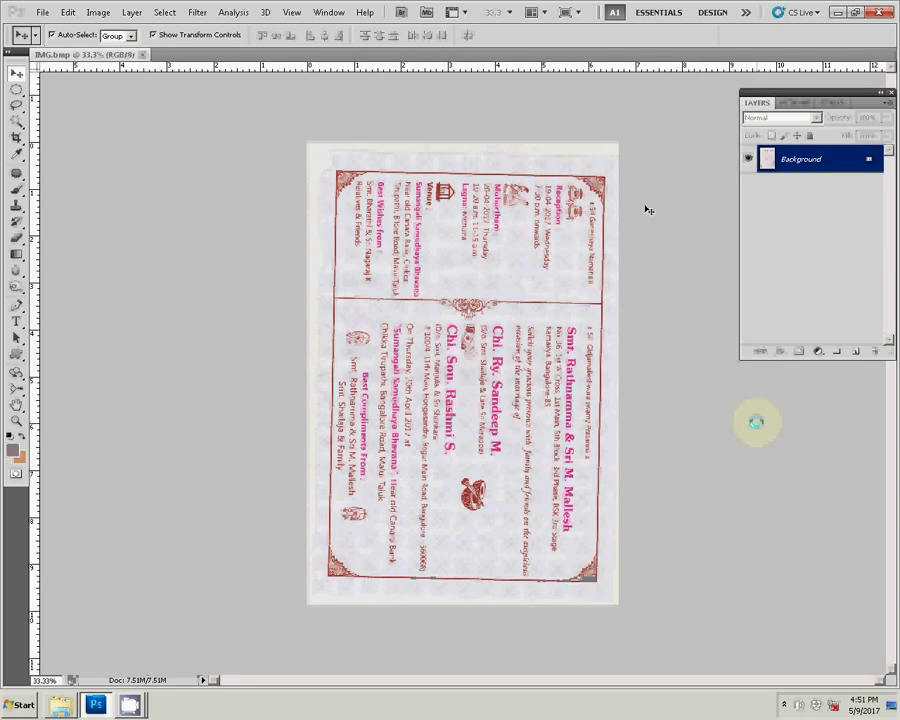
# Step: Rotate the scan 90° CCW and copy a rectangular selection of the card to Layer 1
pyautogui.click(97, 12)
pyautogui.moveTo(120, 130)
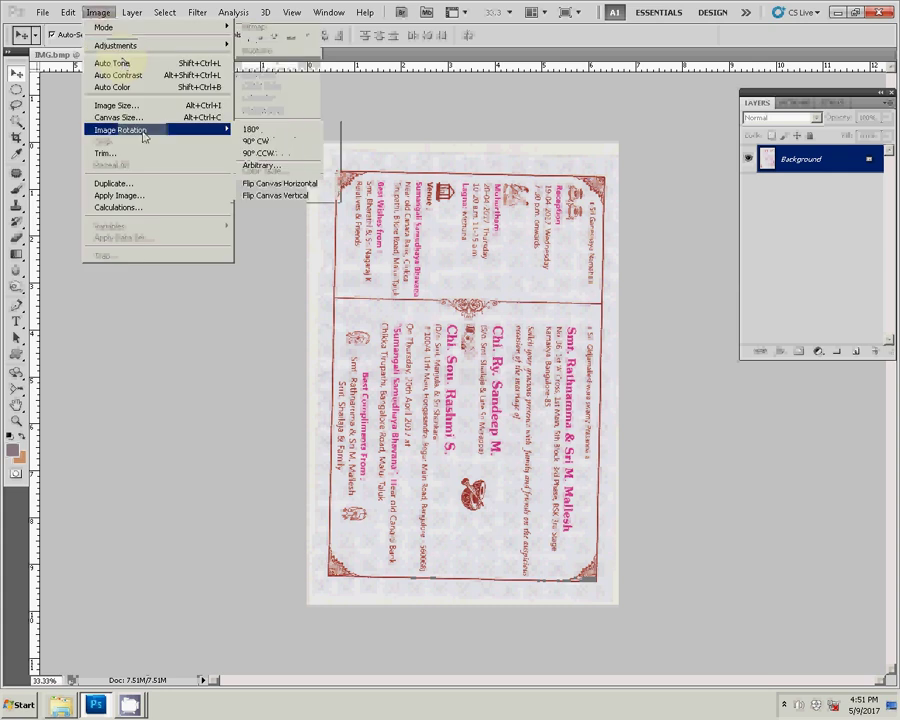
pyautogui.click(256, 153)
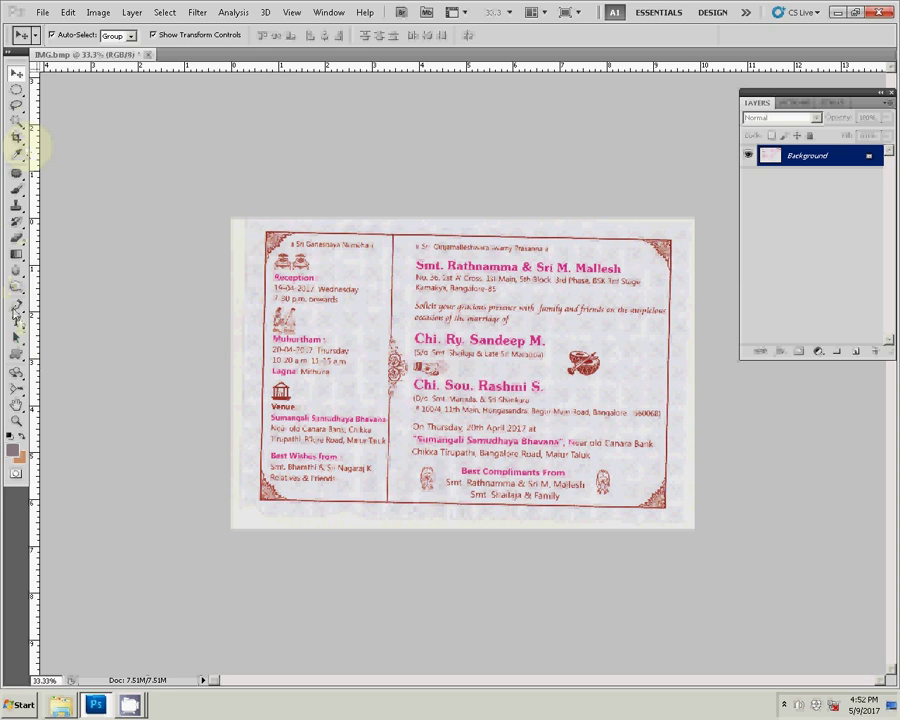
pyautogui.click(17, 91)
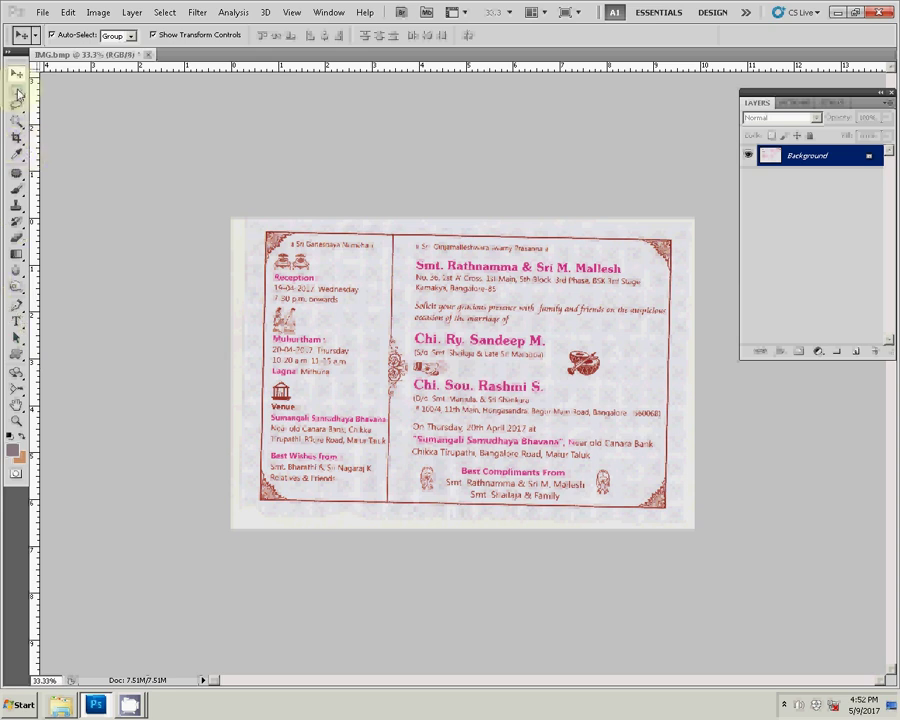
pyautogui.click(90, 88)
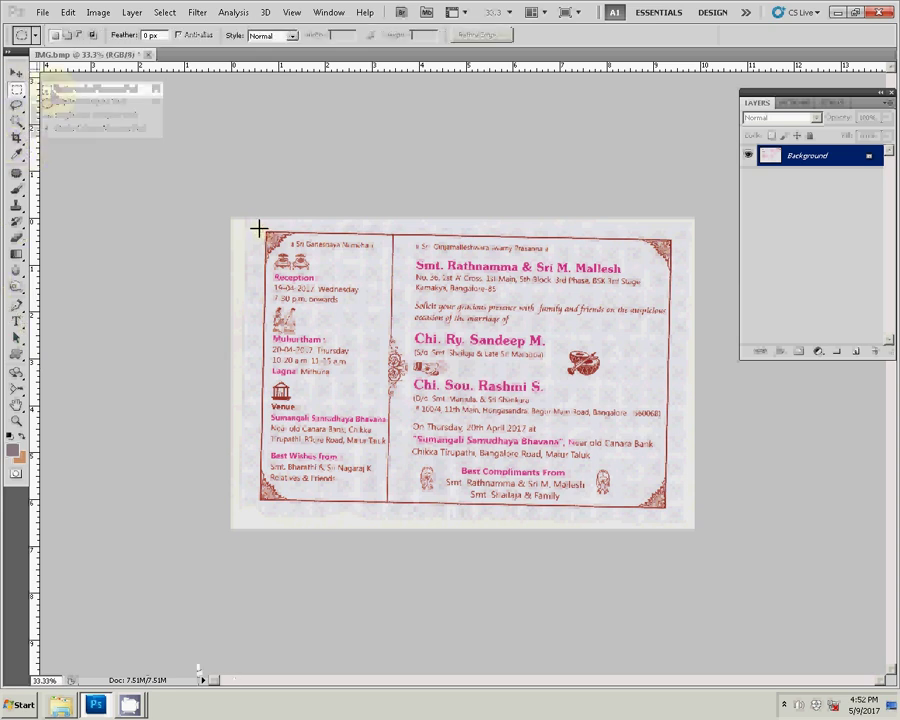
pyautogui.moveTo(663, 520); pyautogui.dragTo(680, 522)
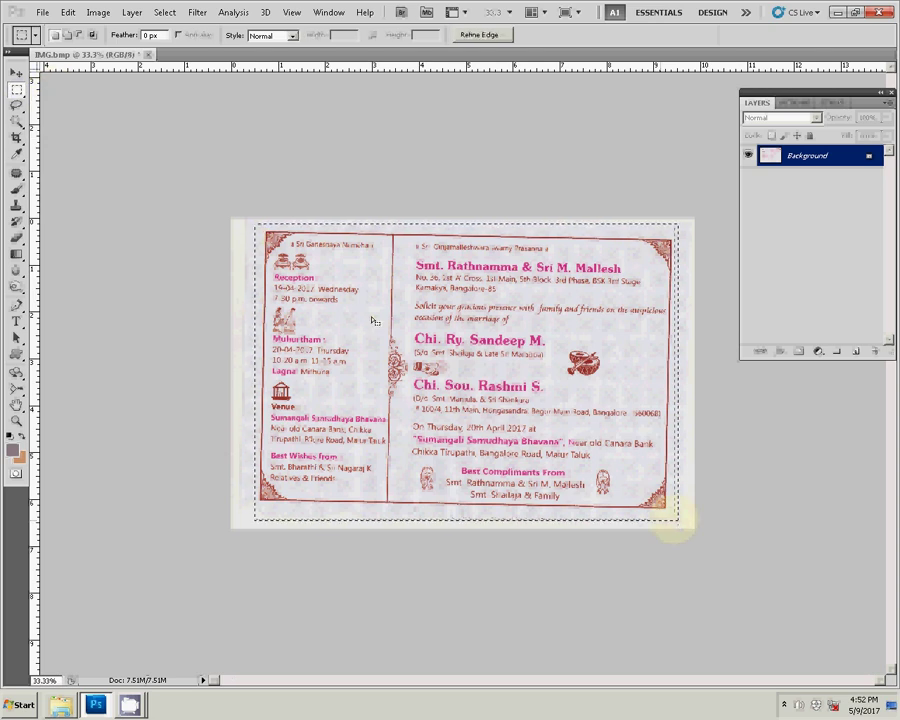
pyautogui.hotkey('ctrl', 'j')
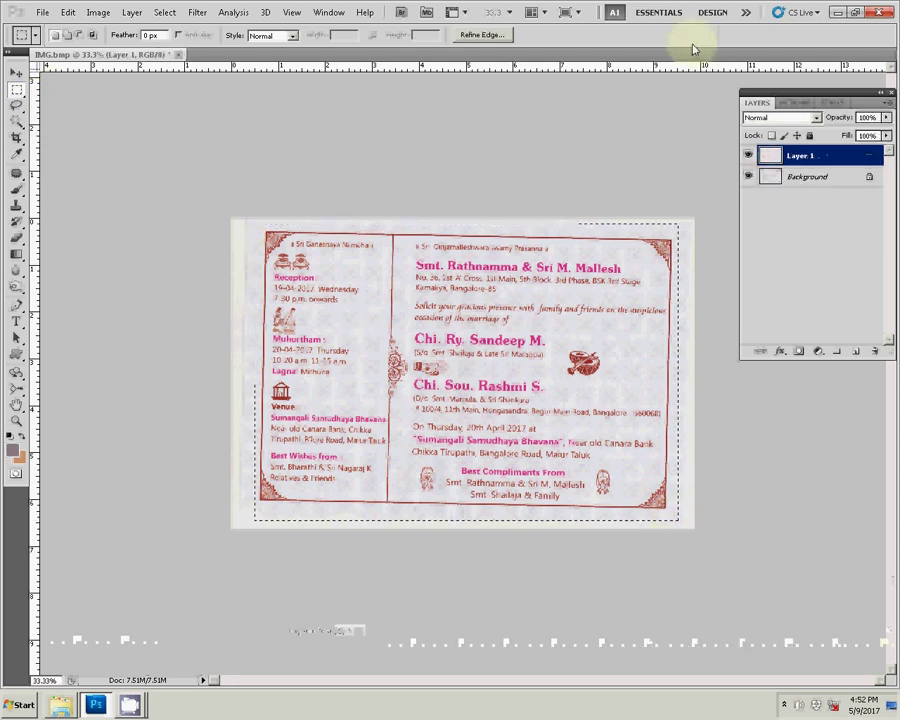
pyautogui.moveTo(690, 40); pyautogui.dragTo(462, 255)
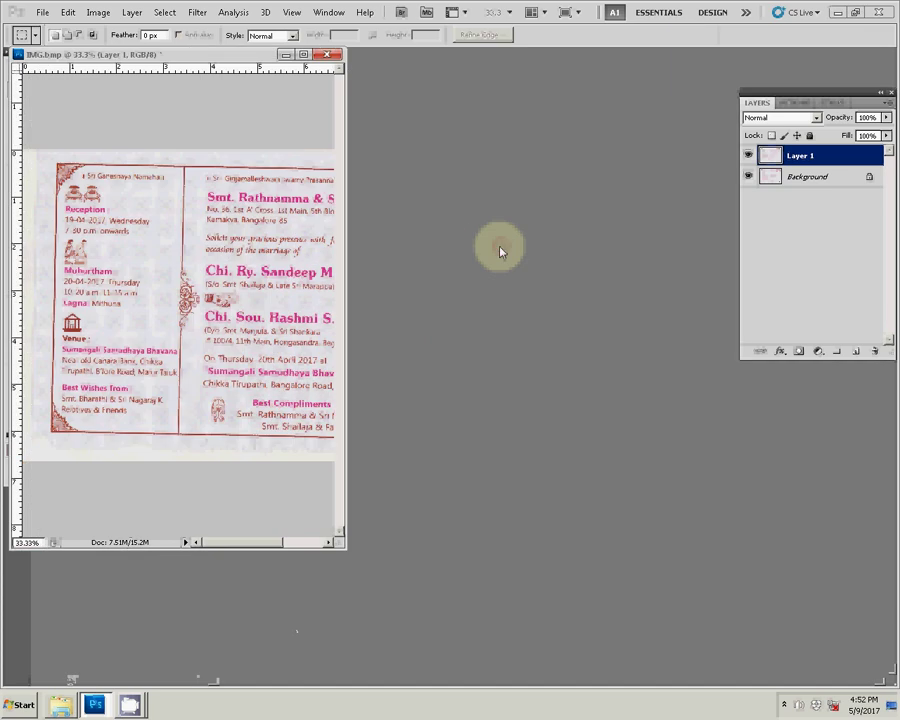
# Step: Open 01.psd from J:\k5, declining the update prompt
pyautogui.doubleClick(501, 251)
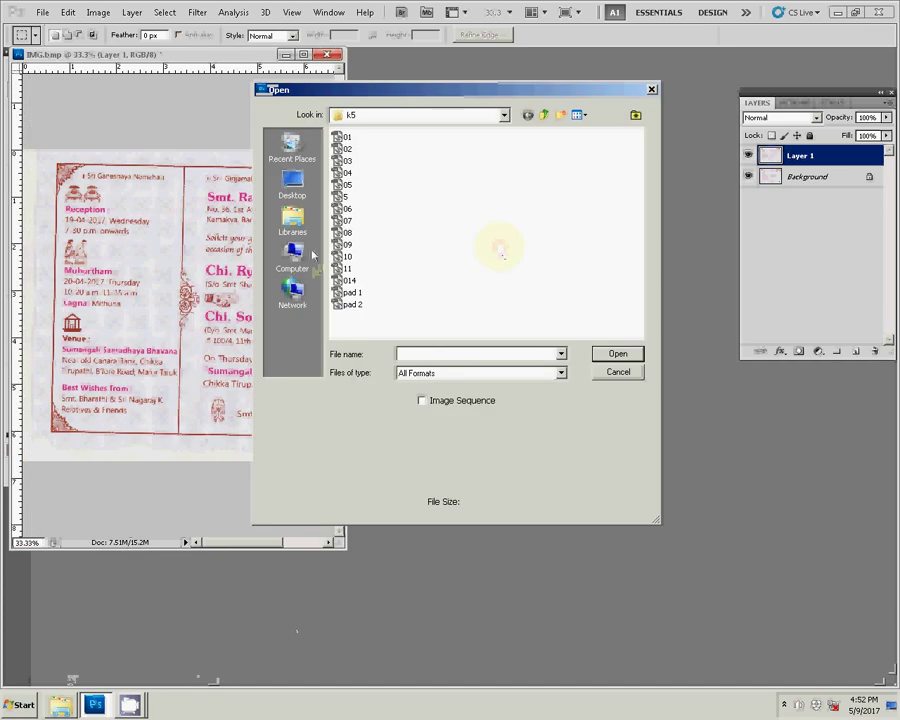
pyautogui.click(296, 258)
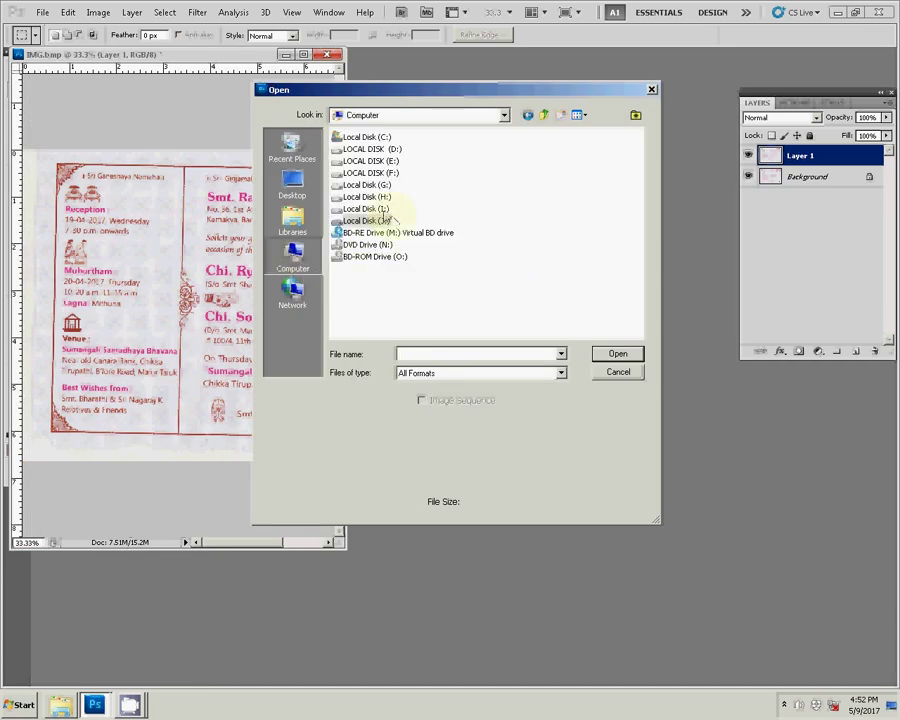
pyautogui.click(388, 219)
pyautogui.click(617, 353)
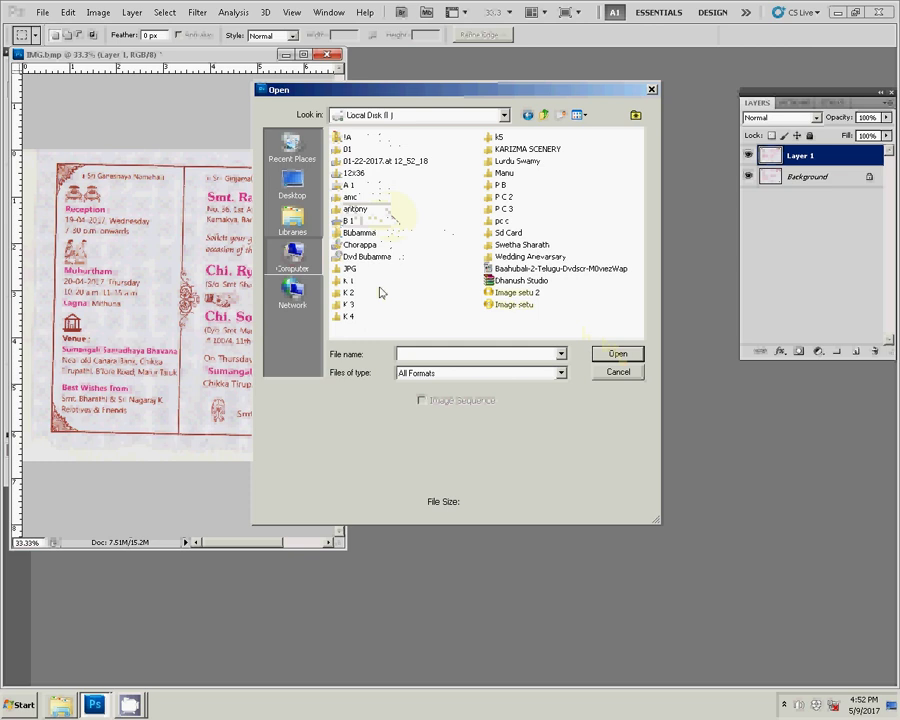
pyautogui.click(632, 360)
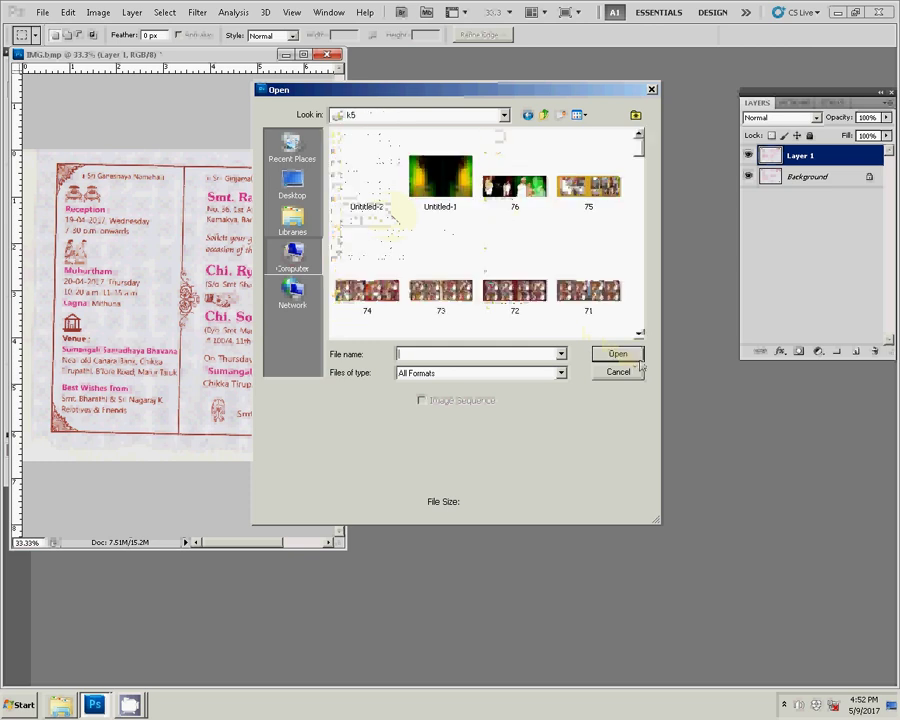
pyautogui.click(522, 195)
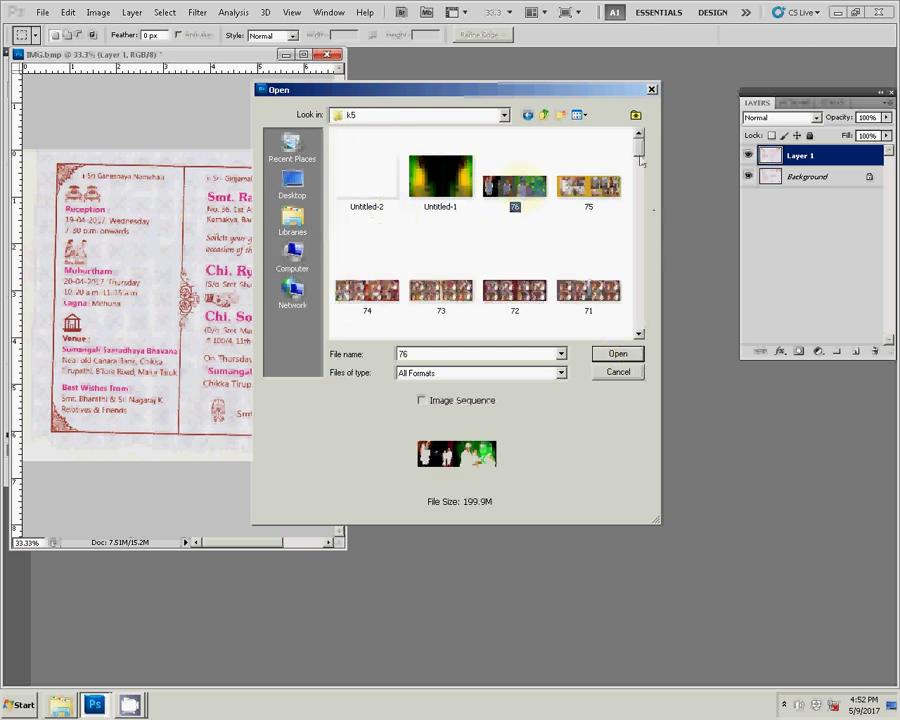
pyautogui.moveTo(640, 160); pyautogui.dragTo(638, 330)
pyautogui.click(606, 319)
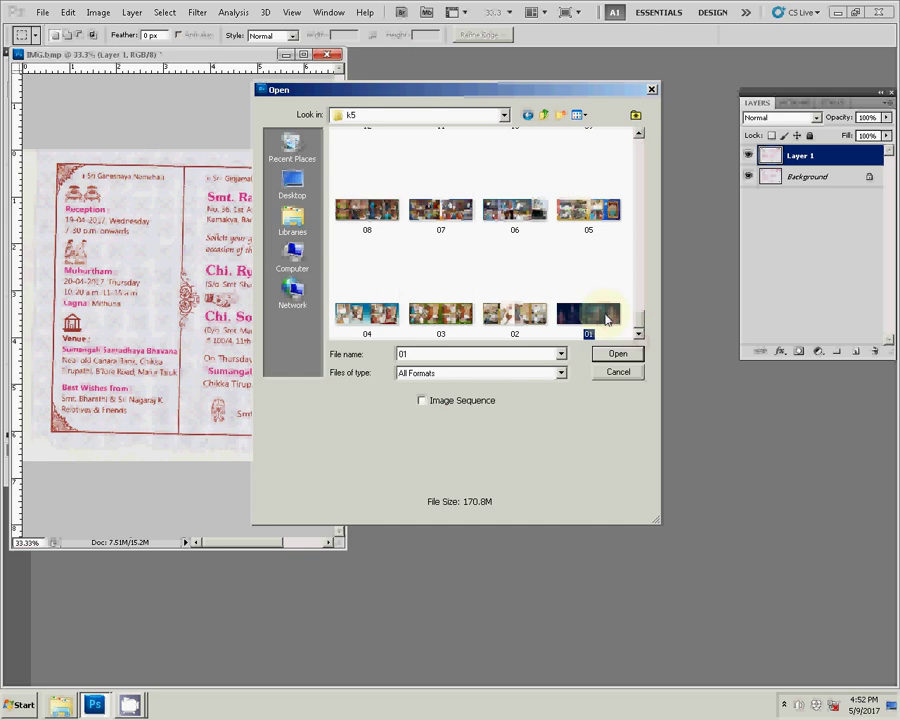
pyautogui.click(617, 354)
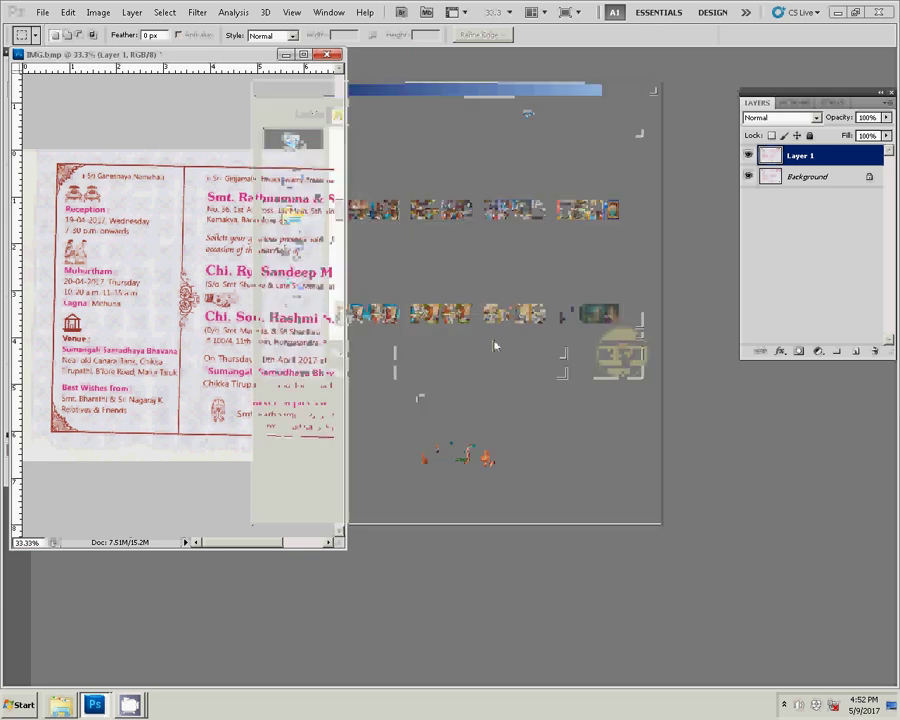
pyautogui.click(496, 344)
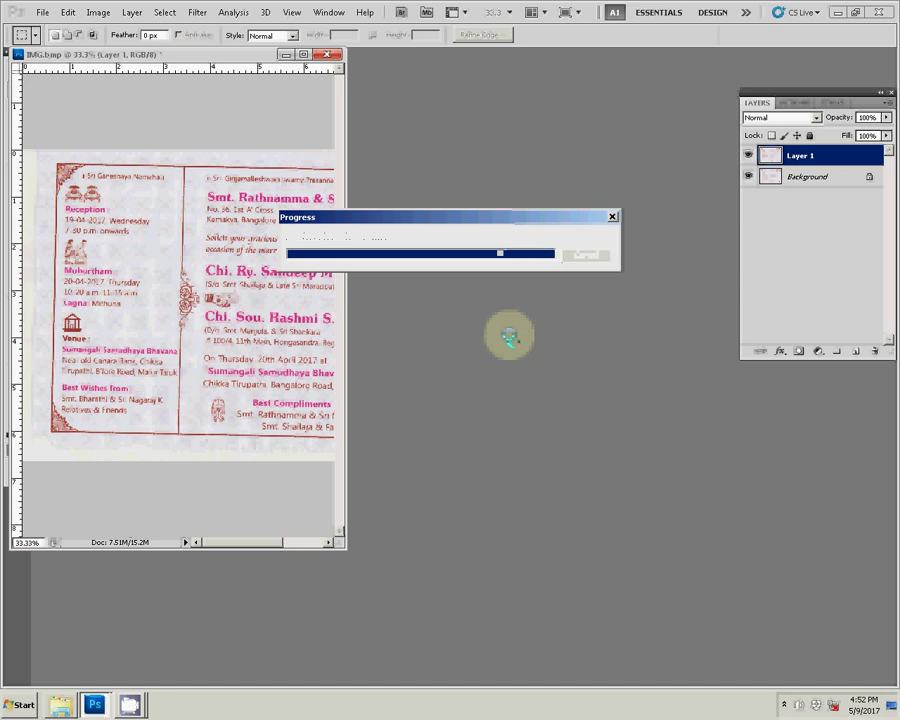
pyautogui.click(432, 270)
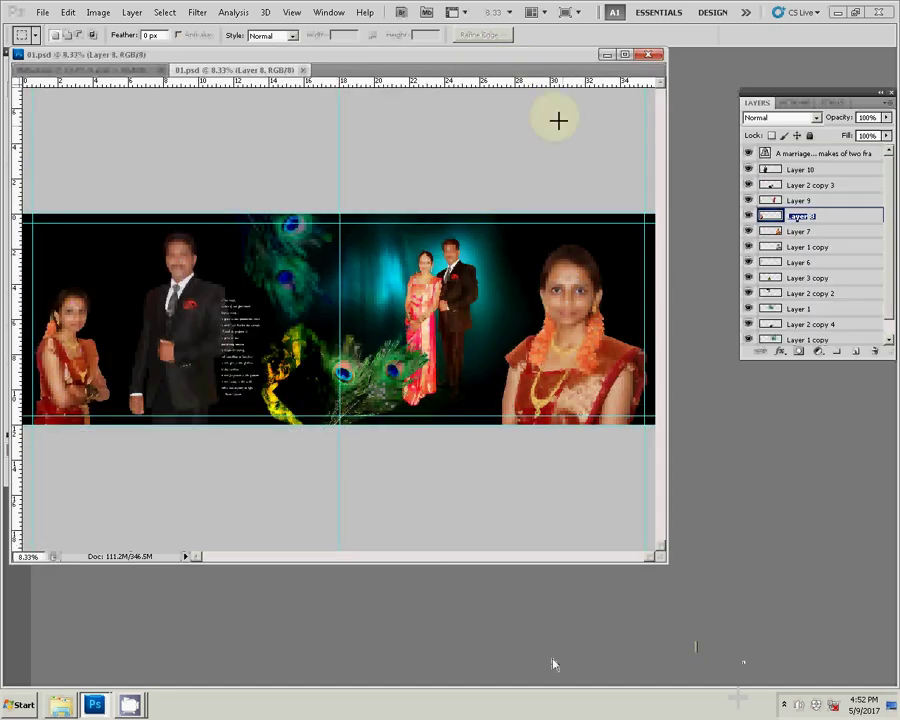
# Step: Drag the invitation into 01.psd as Layer 11 and scale it to about 68%
pyautogui.moveTo(370, 76)
pyautogui.mouseDown()
pyautogui.moveTo(336, 178)
pyautogui.moveTo(297, 110)
pyautogui.mouseUp()
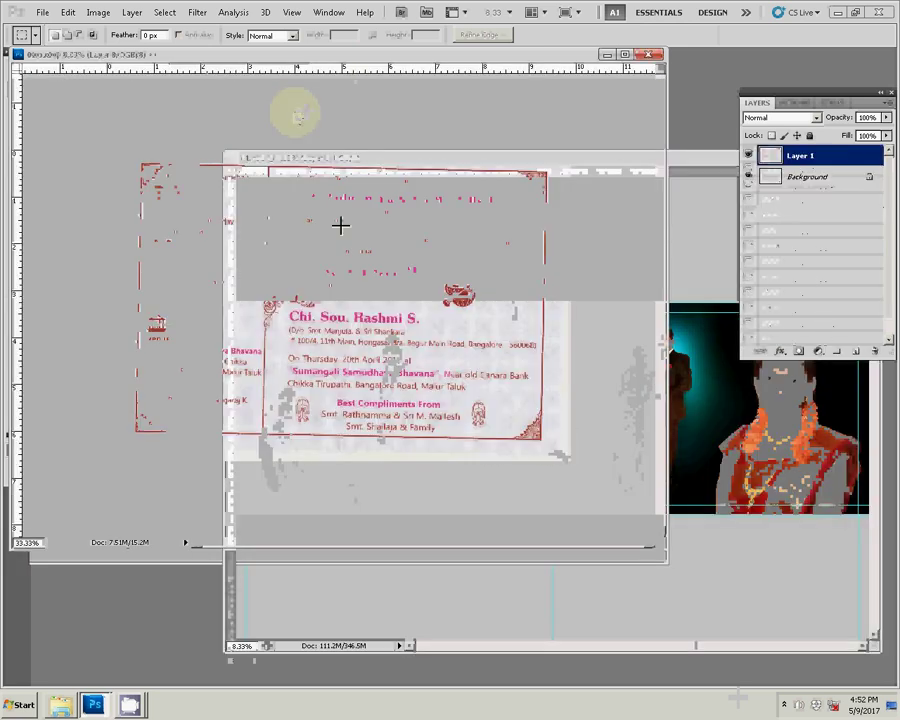
pyautogui.press('v')
pyautogui.moveTo(282, 246)
pyautogui.mouseDown()
pyautogui.moveTo(721, 351)
pyautogui.moveTo(461, 333)
pyautogui.mouseUp()
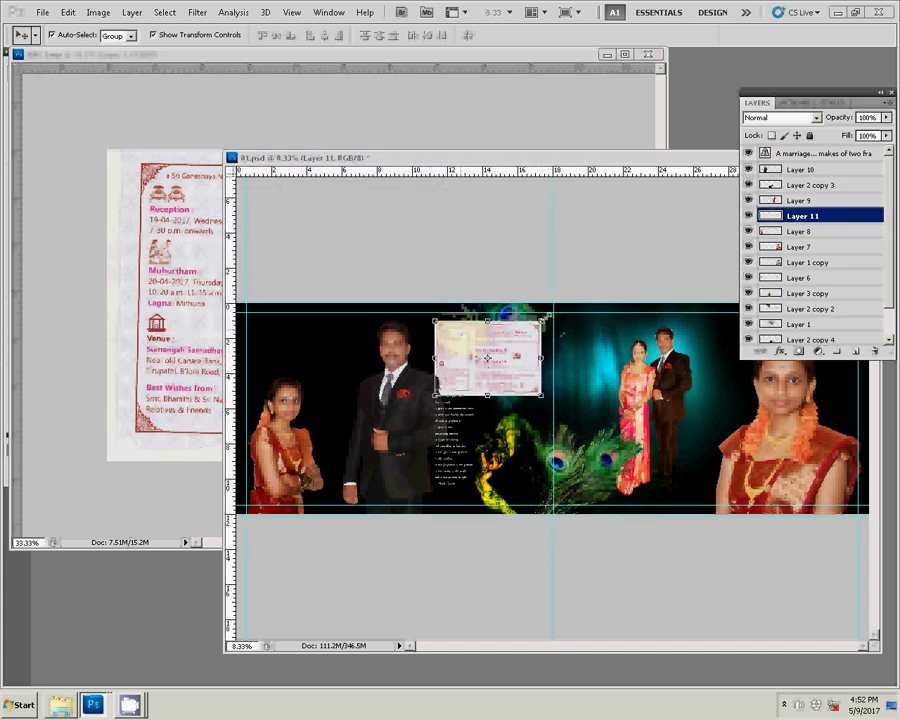
pyautogui.hotkey('ctrl', 't')
pyautogui.moveTo(541, 320)
pyautogui.mouseDown()
pyautogui.moveTo(522, 333)
pyautogui.moveTo(533, 322)
pyautogui.mouseUp()
pyautogui.press('Return')
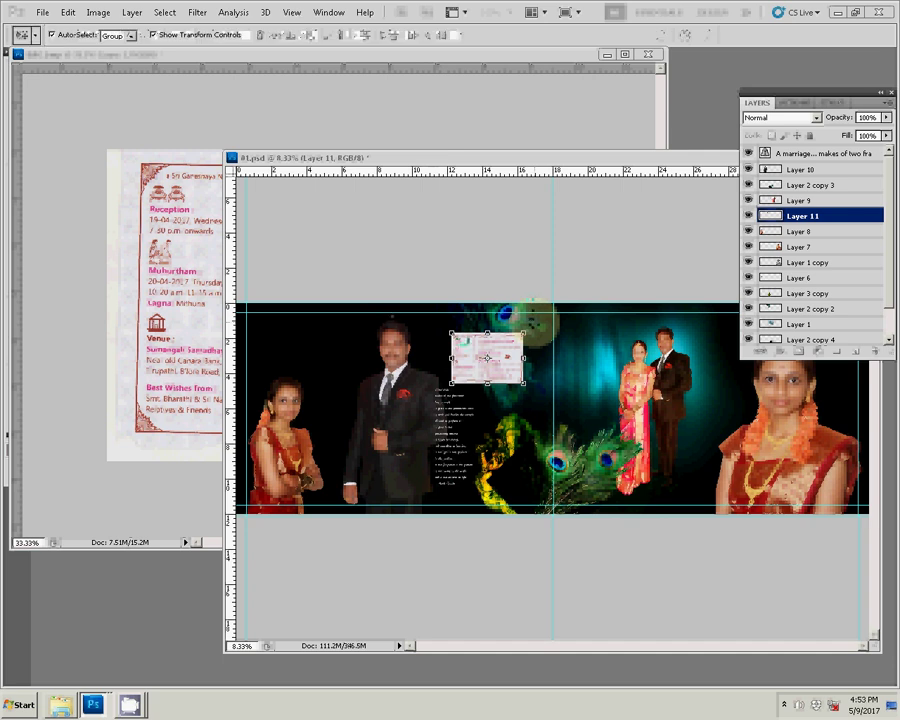
pyautogui.press('z')
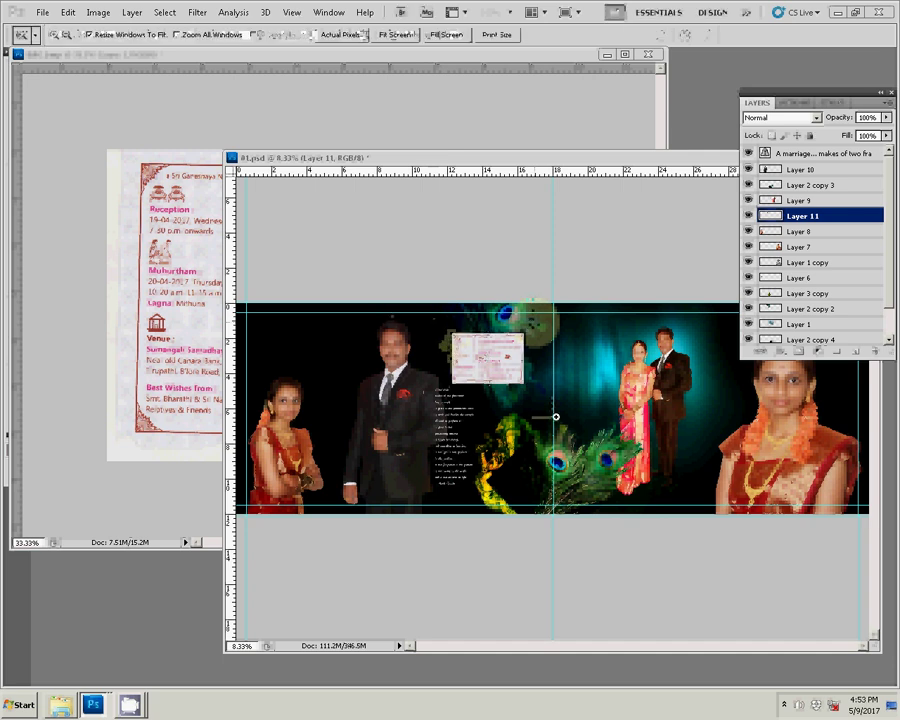
pyautogui.click(555, 417)
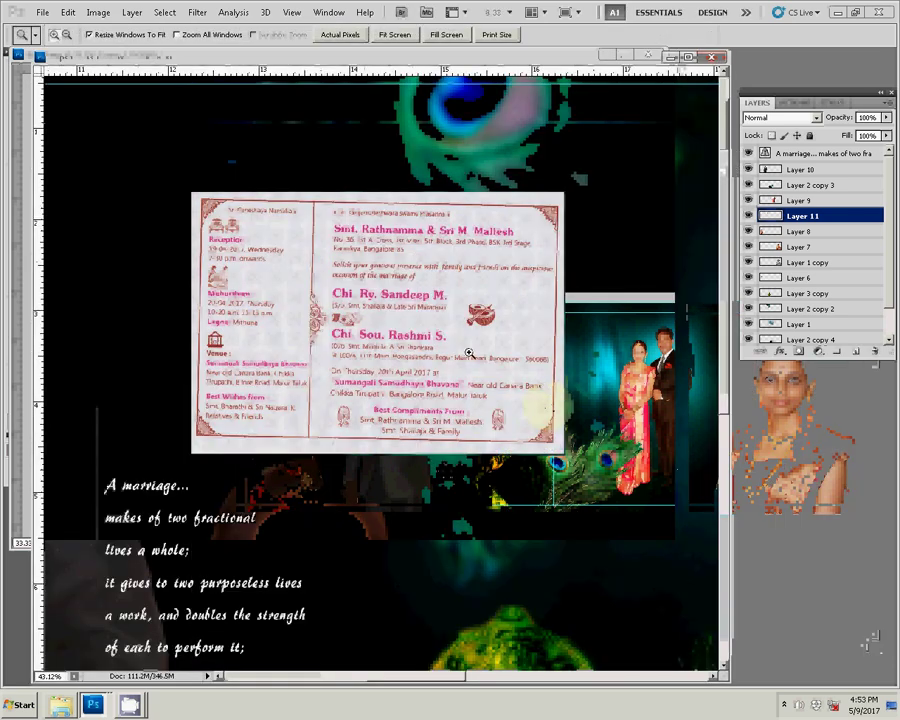
# Step: Duplicate the card layer and rotate the copy about 10.5° counter-clockwise
pyautogui.press('v')
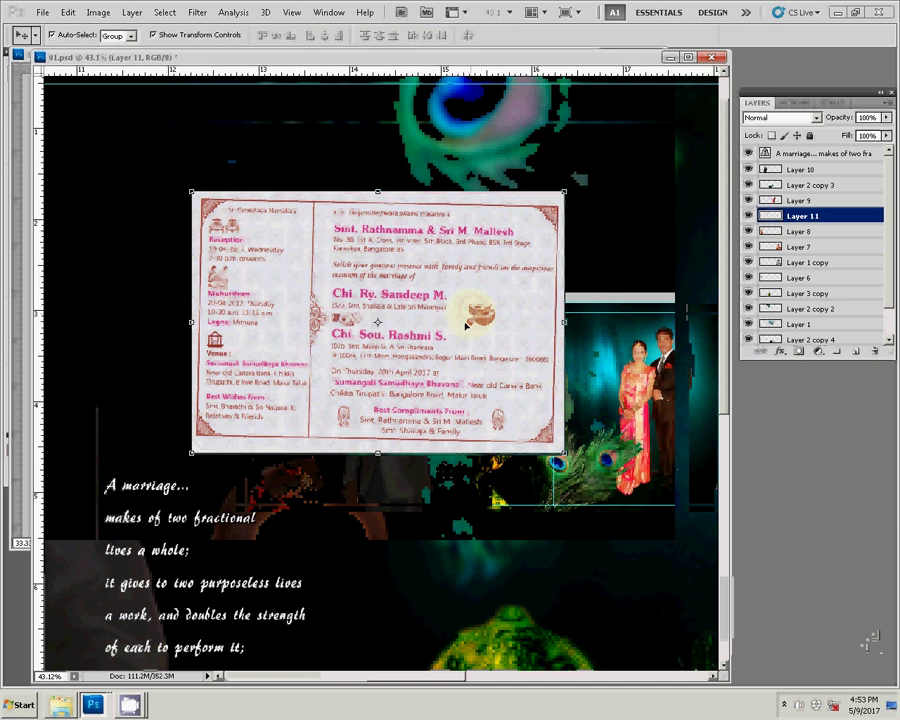
pyautogui.hotkey('ctrl', 'j')
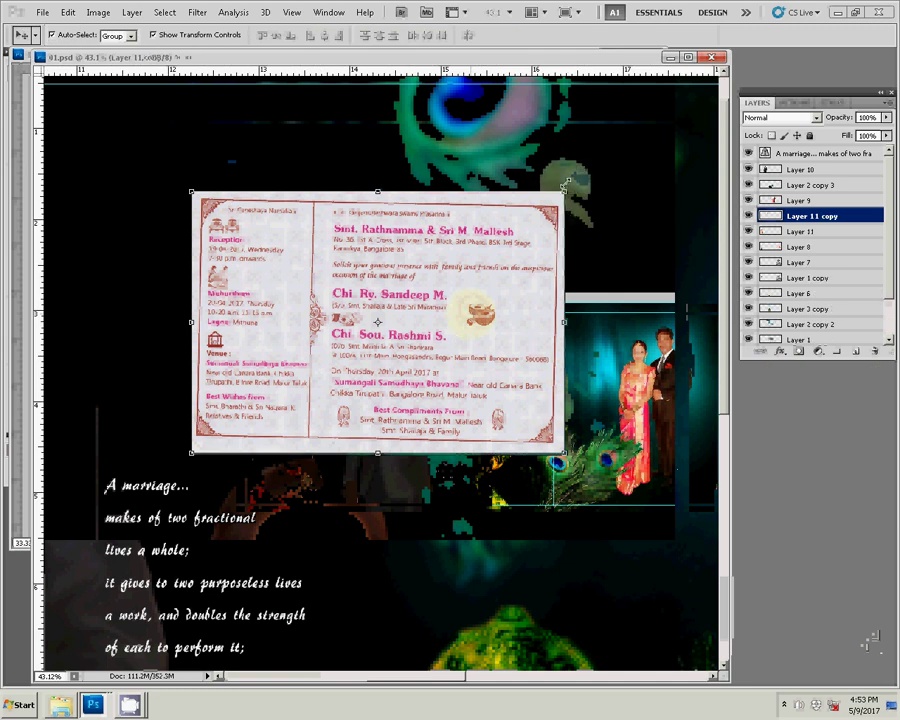
pyautogui.hotkey('ctrl', 't')
pyautogui.moveTo(598, 174); pyautogui.dragTo(587, 146)
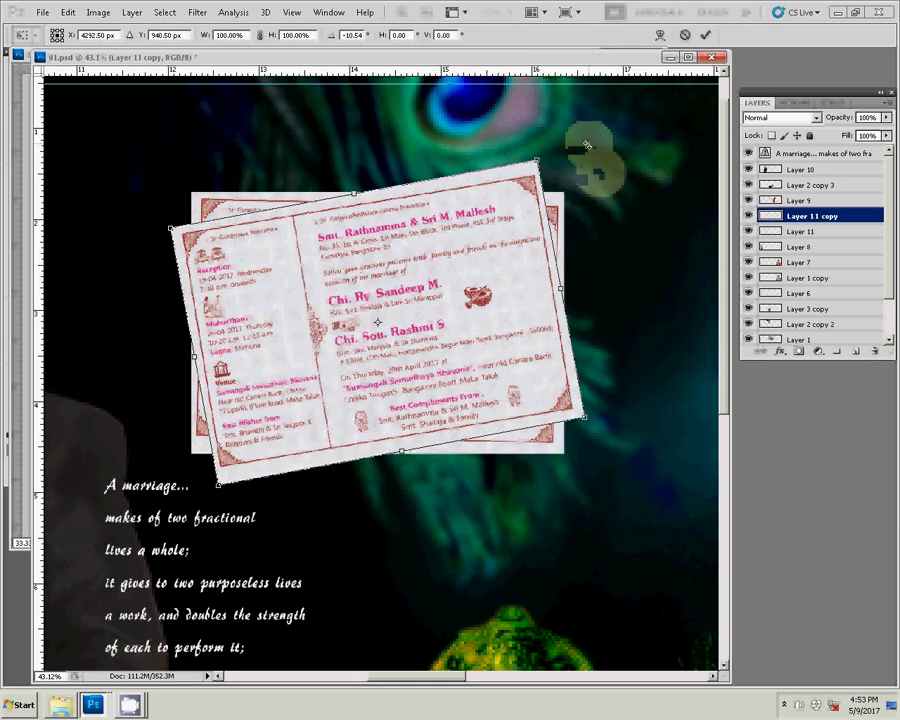
pyautogui.press('Return')
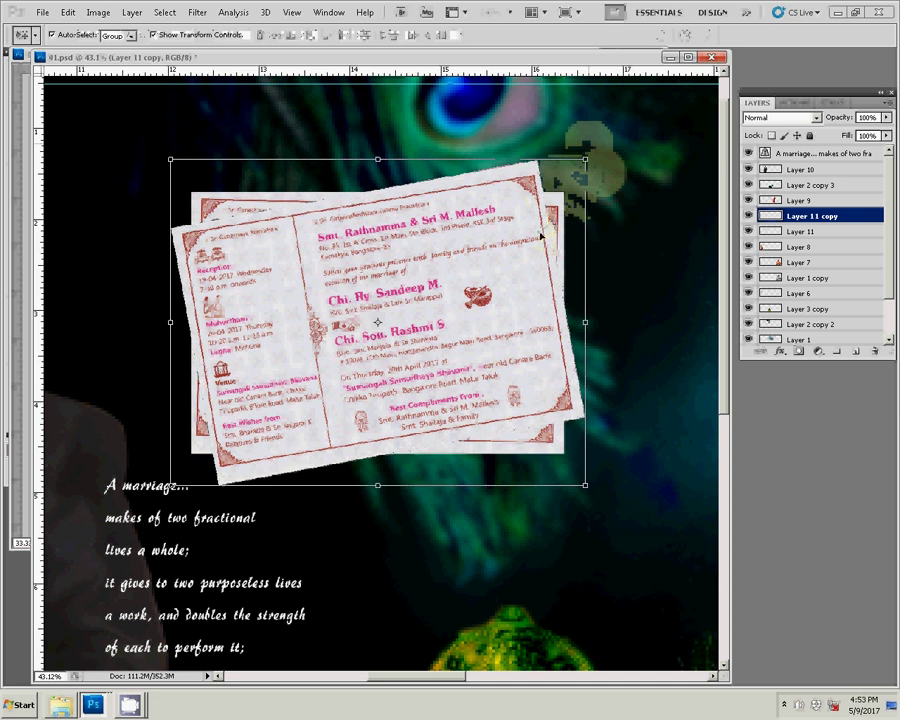
# Step: Duplicate the card again and tilt this second copy clockwise
pyautogui.hotkey('ctrl', 'j')
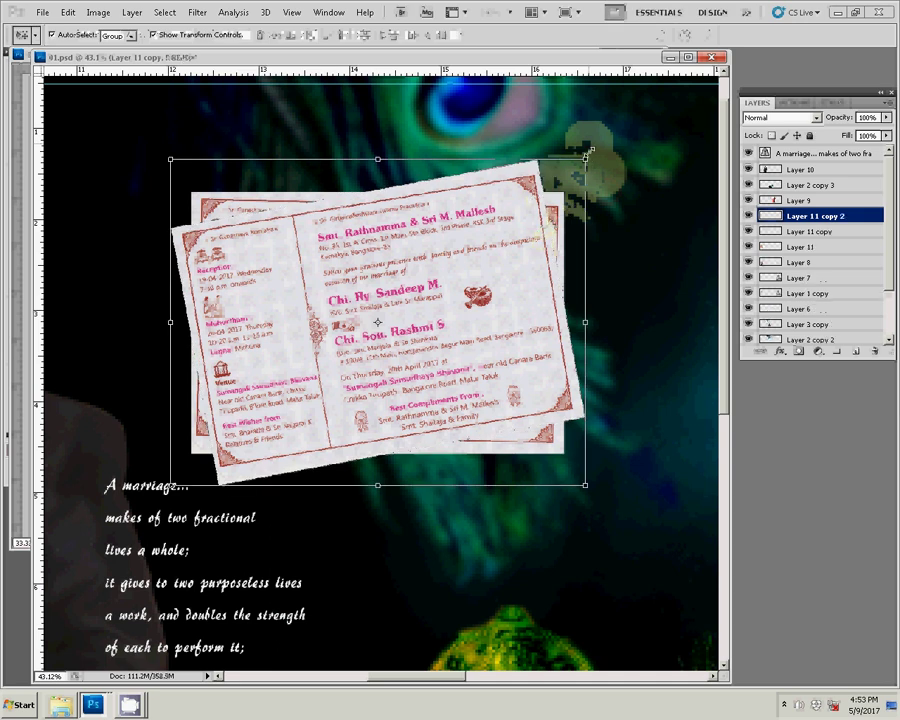
pyautogui.hotkey('ctrl', 't')
pyautogui.moveTo(596, 160)
pyautogui.mouseDown()
pyautogui.moveTo(618, 197)
pyautogui.moveTo(517, 253)
pyautogui.mouseUp()
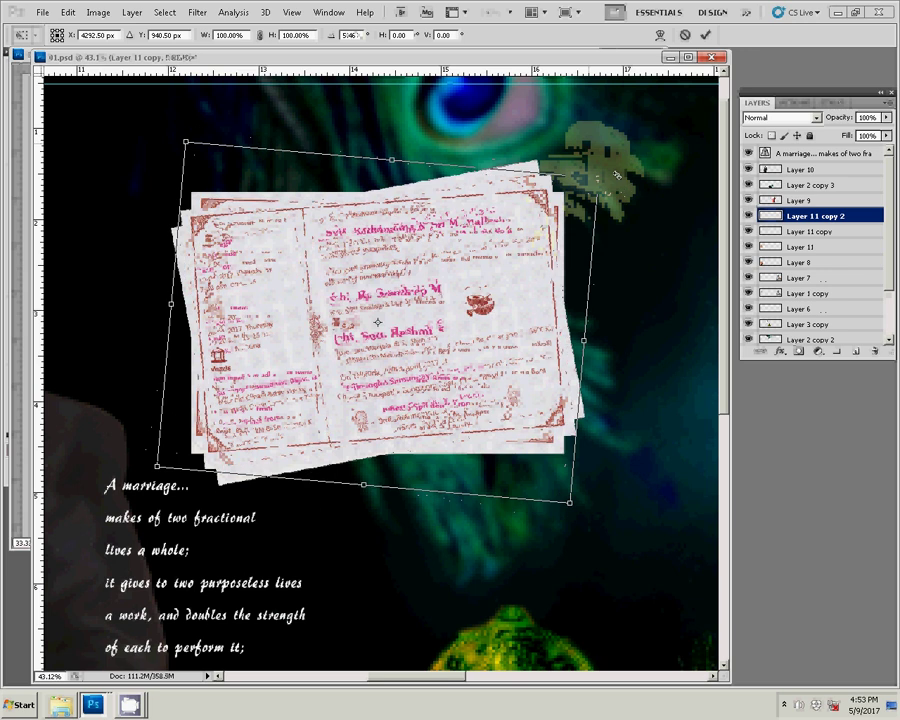
pyautogui.click(705, 34)
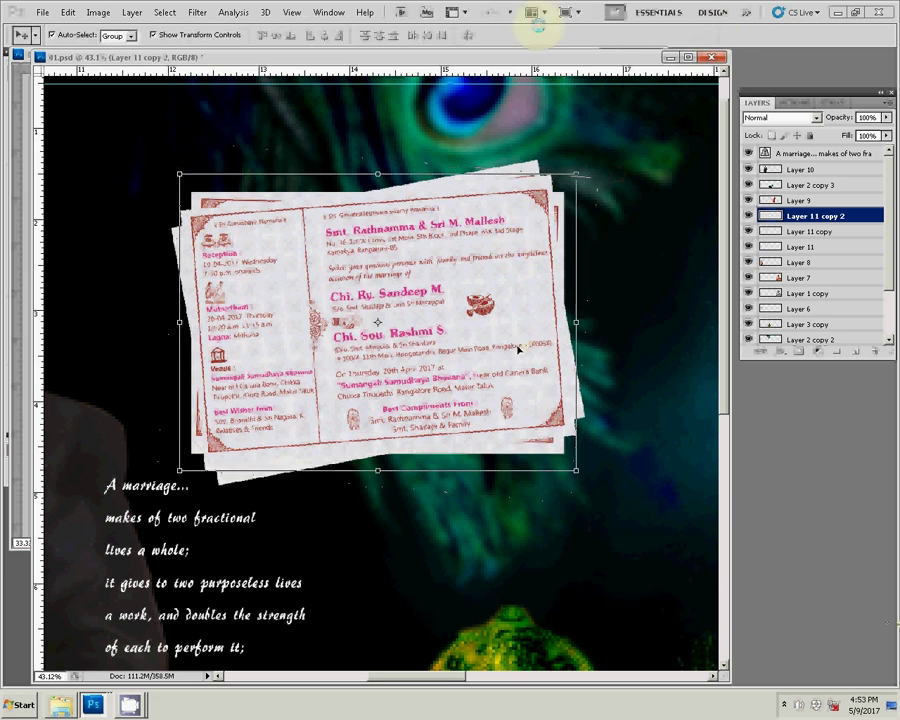
# Step: Fit the whole album spread on screen and dismiss the disk-full save error
pyautogui.press('z')
pyautogui.rightClick(465, 322)
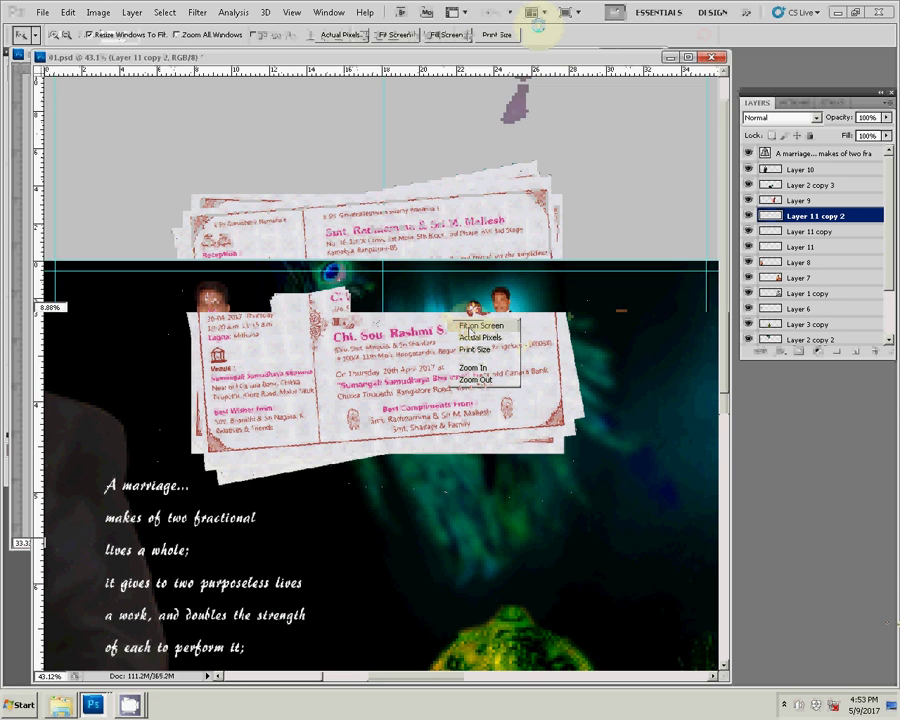
pyautogui.click(469, 333)
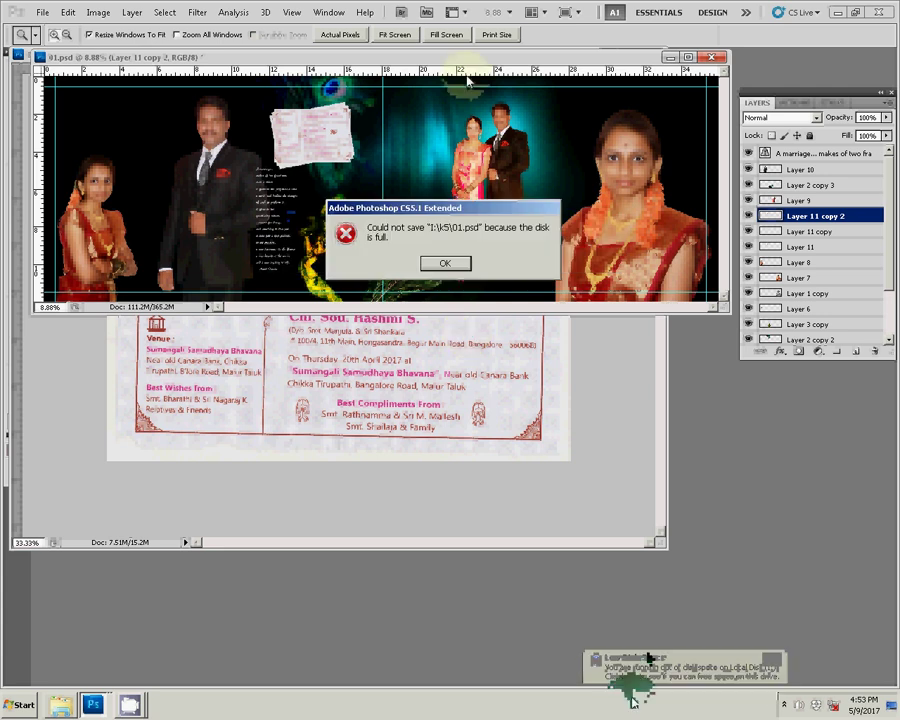
pyautogui.click(445, 262)
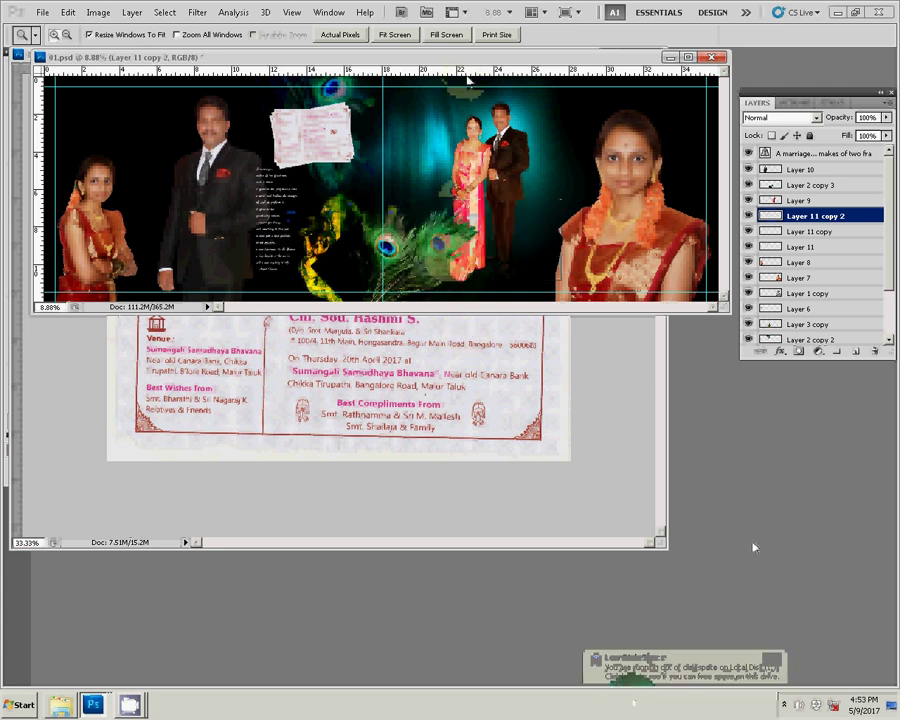
# Step: Delete the old file 01 from the k5 folder to the Recycle Bin
pyautogui.hotkey('ctrl', 'o')
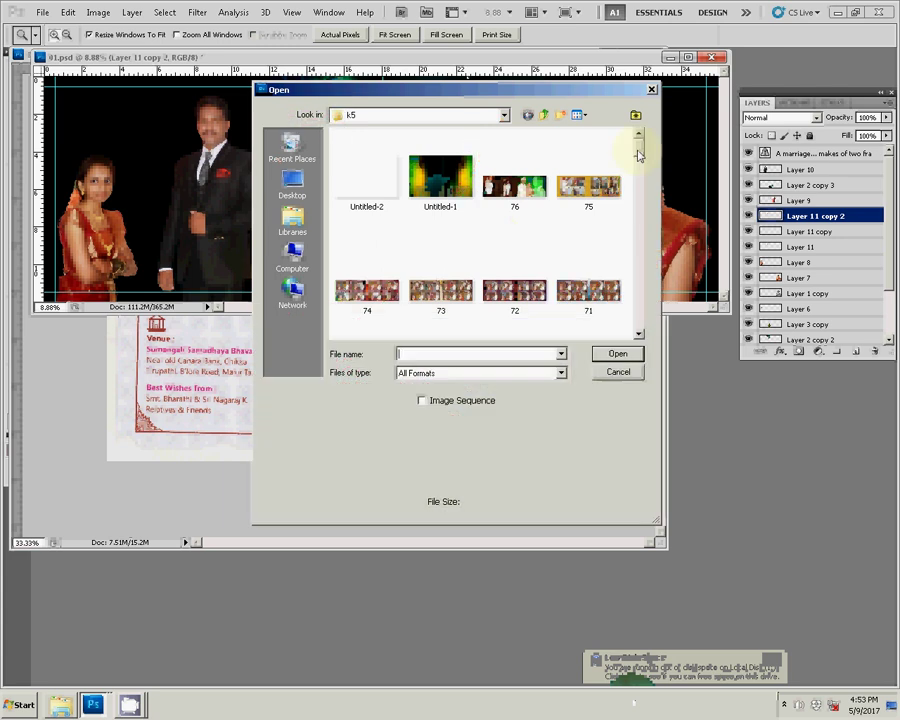
pyautogui.moveTo(638, 145); pyautogui.dragTo(627, 345)
pyautogui.click(588, 316)
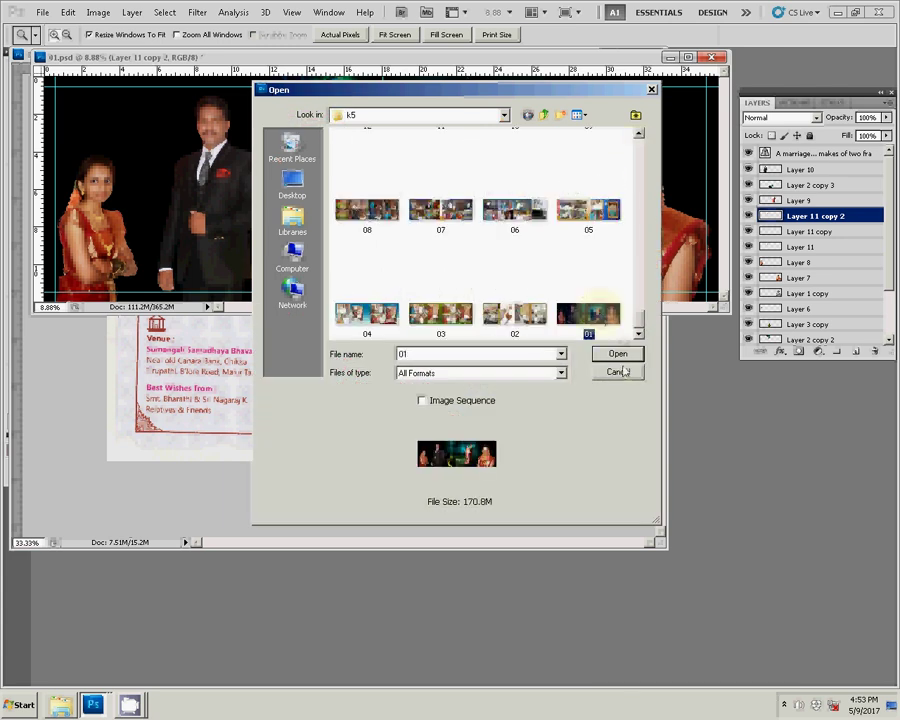
pyautogui.press('Delete')
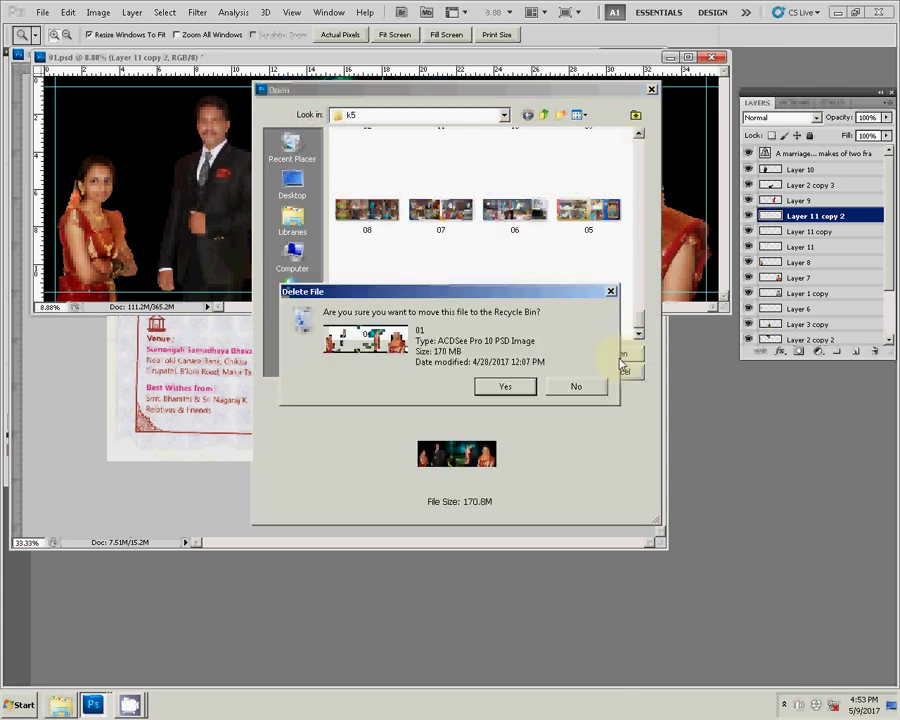
pyautogui.click(526, 388)
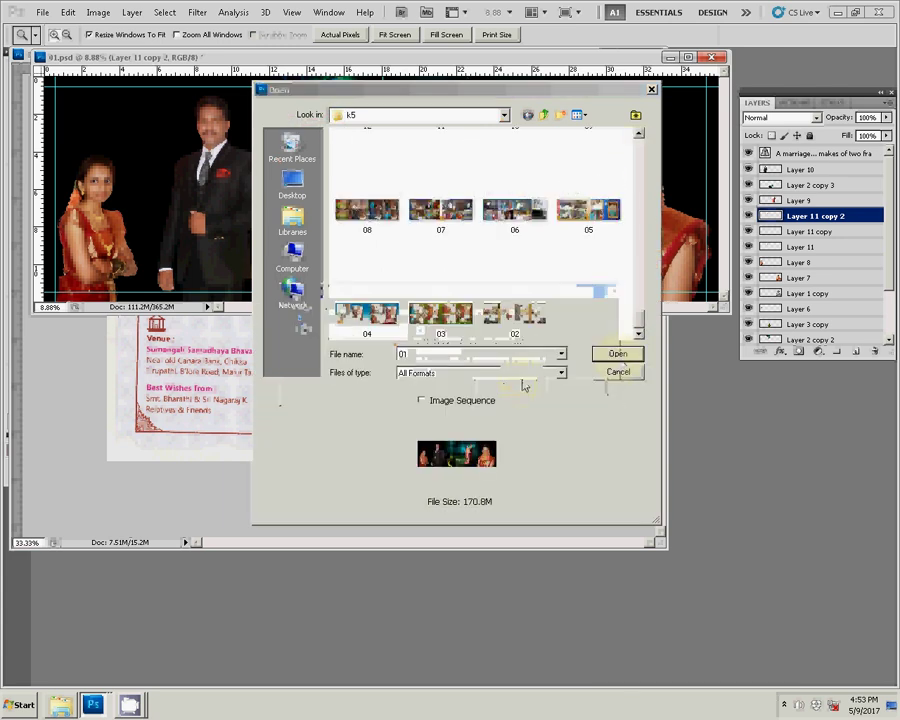
pyautogui.click(620, 372)
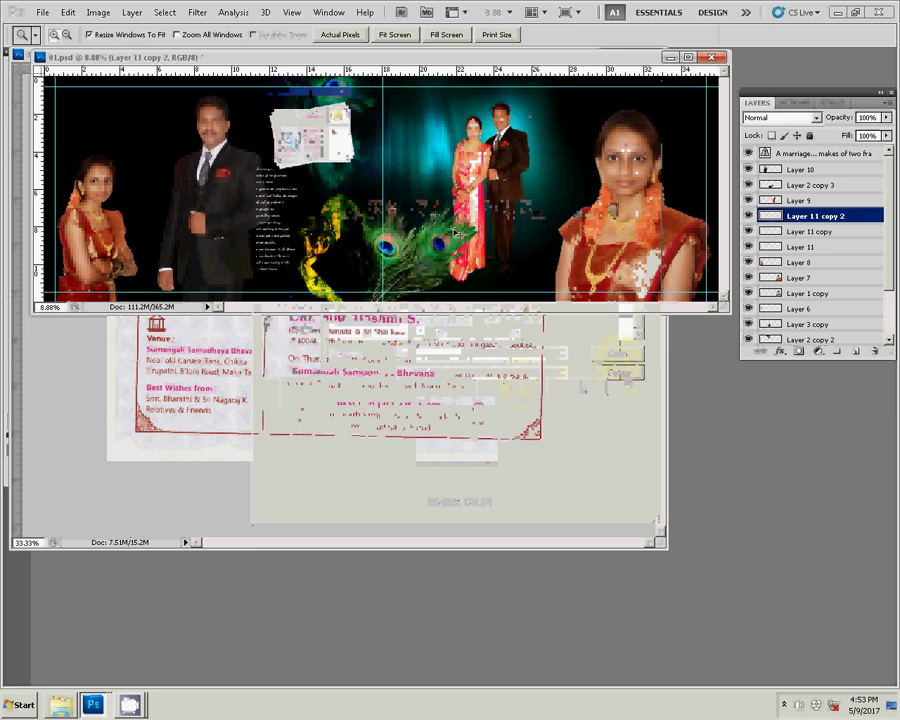
# Step: Try saving the album as 01 in k5, which fails with a disk-full error
pyautogui.hotkey('ctrl', 'shift', 's')
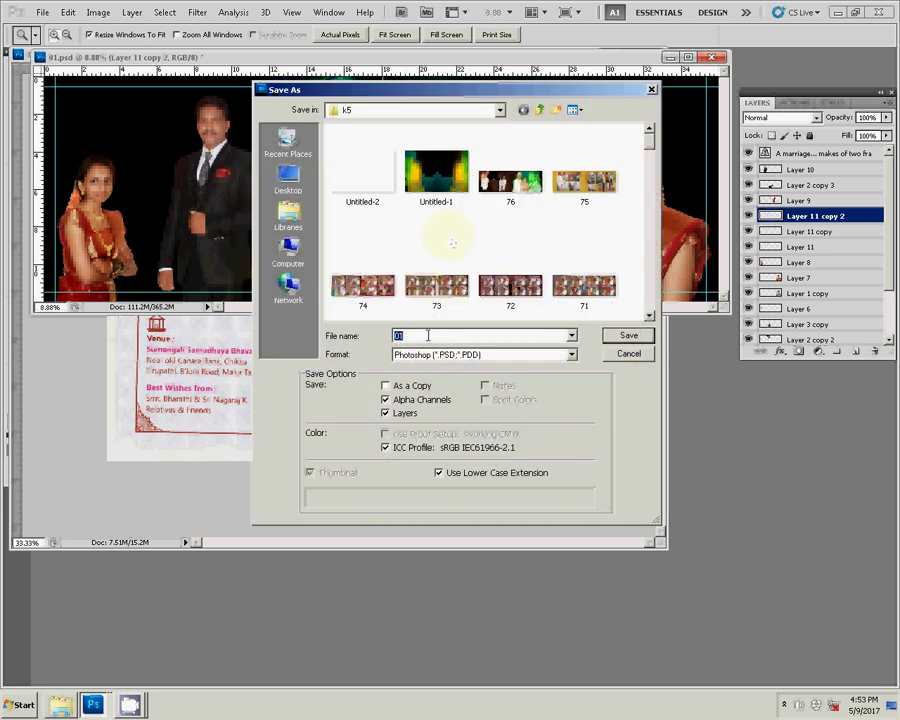
pyautogui.click(628, 335)
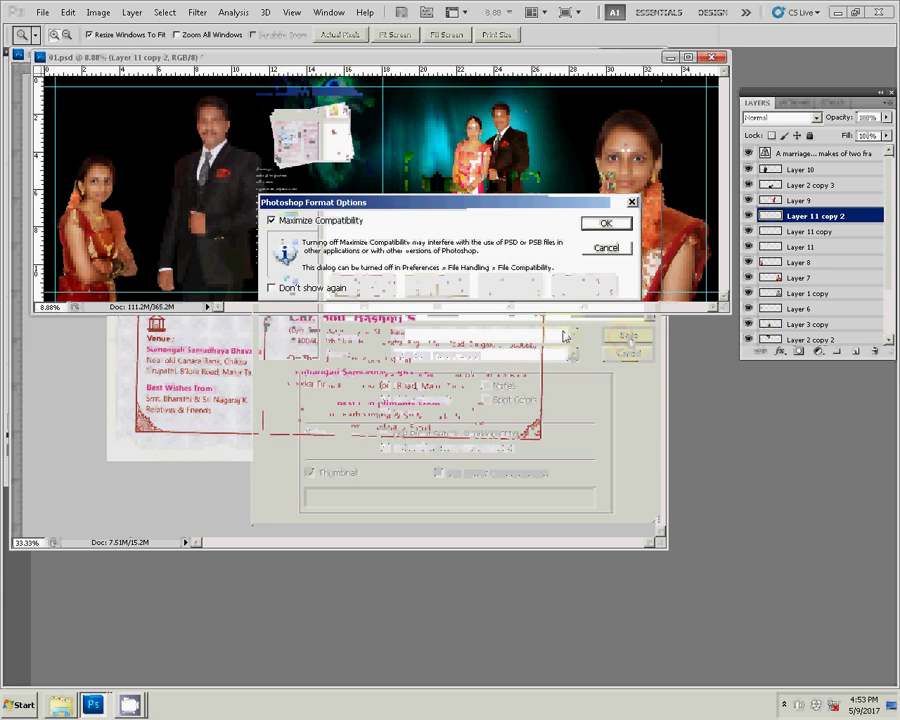
pyautogui.click(602, 228)
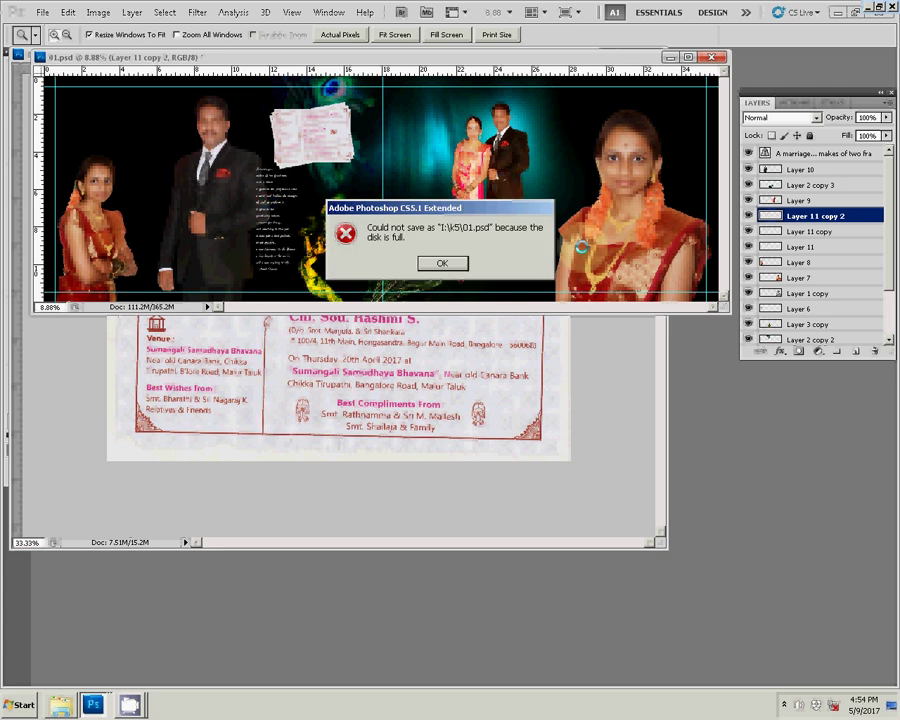
pyautogui.click(441, 263)
# Step: Save the album as 0.psd in J:\k5 with maximum compatibility
pyautogui.hotkey('ctrl', 'shift', 's')
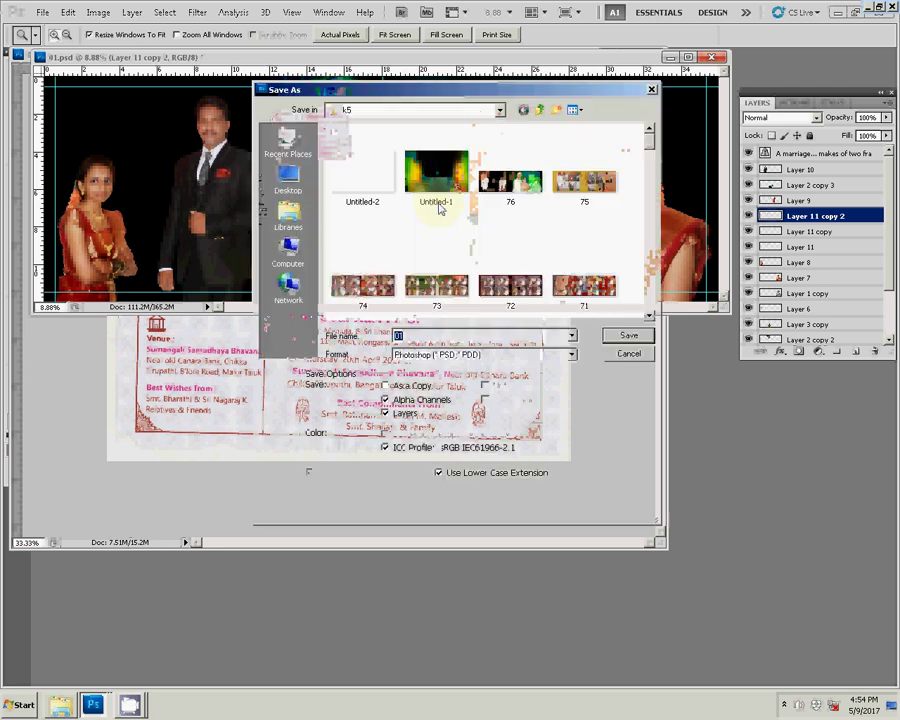
pyautogui.click(288, 258)
pyautogui.click(376, 218)
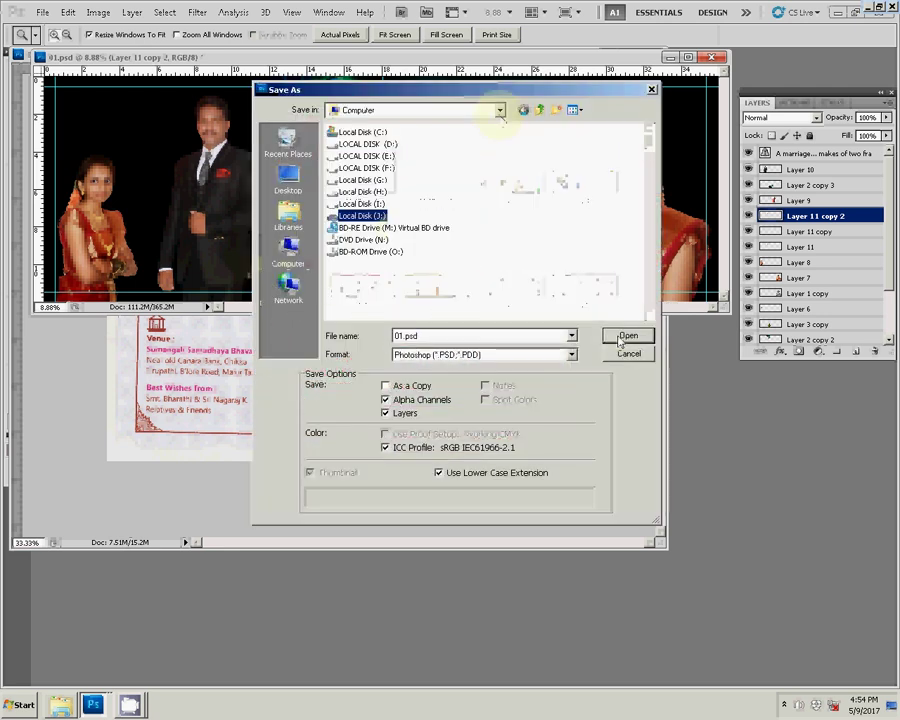
pyautogui.click(621, 338)
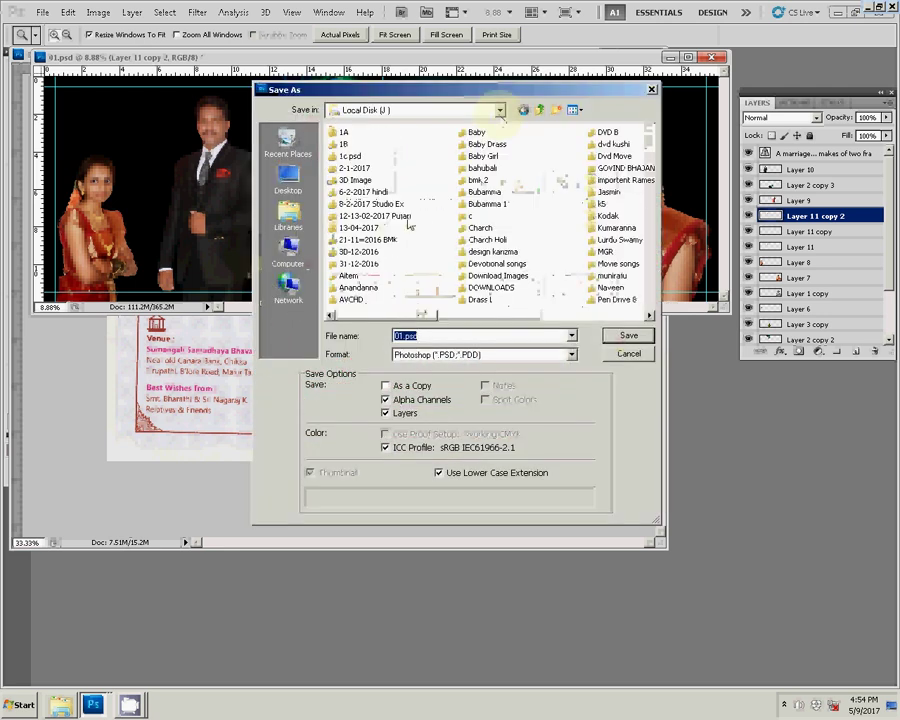
pyautogui.click(601, 203)
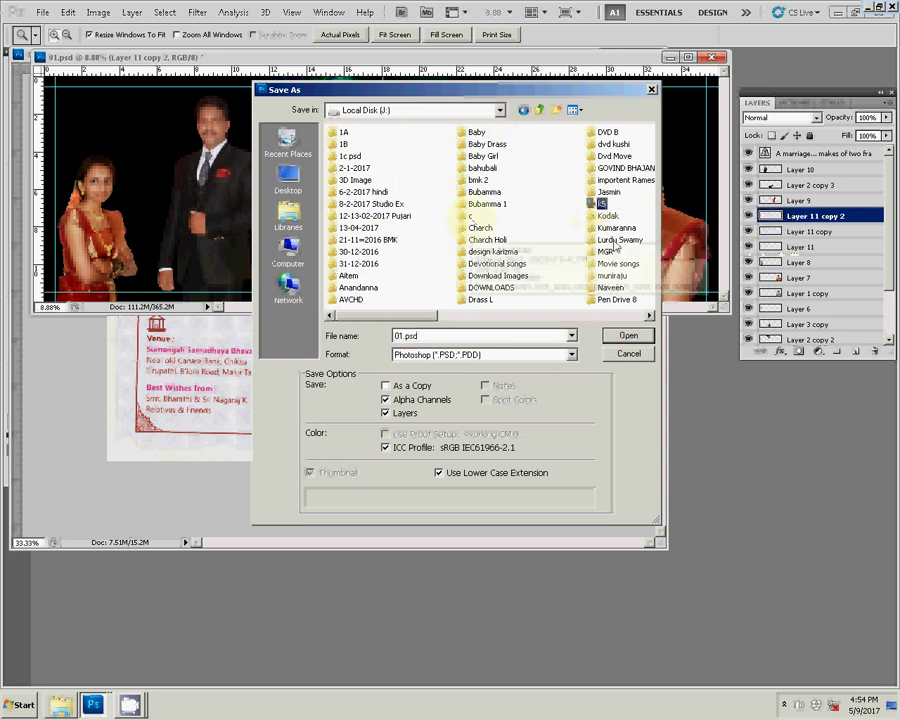
pyautogui.click(621, 338)
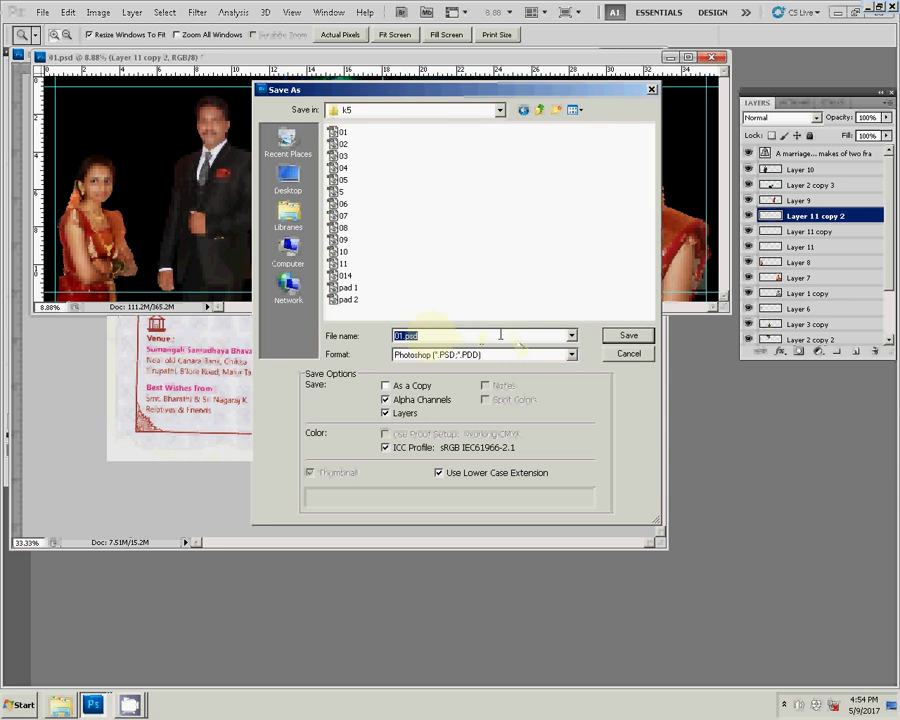
pyautogui.write('0')
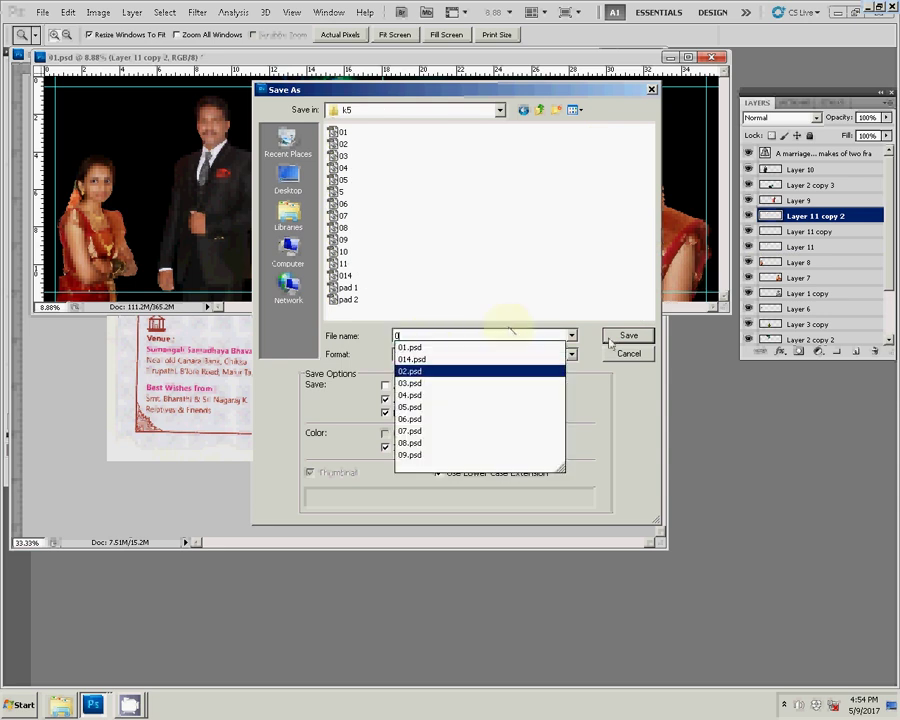
pyautogui.click(627, 337)
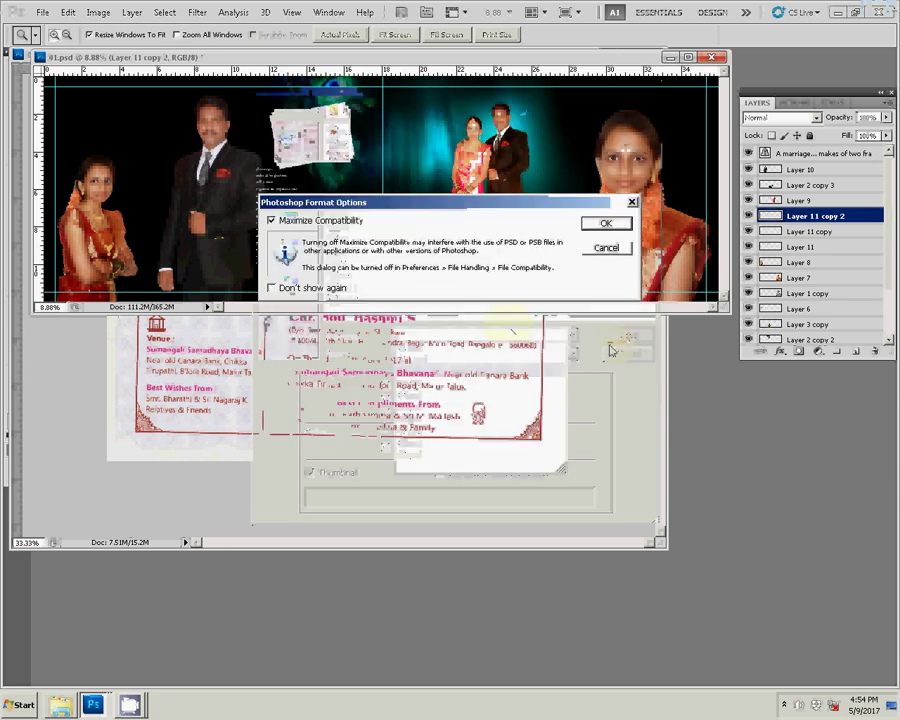
pyautogui.click(620, 224)
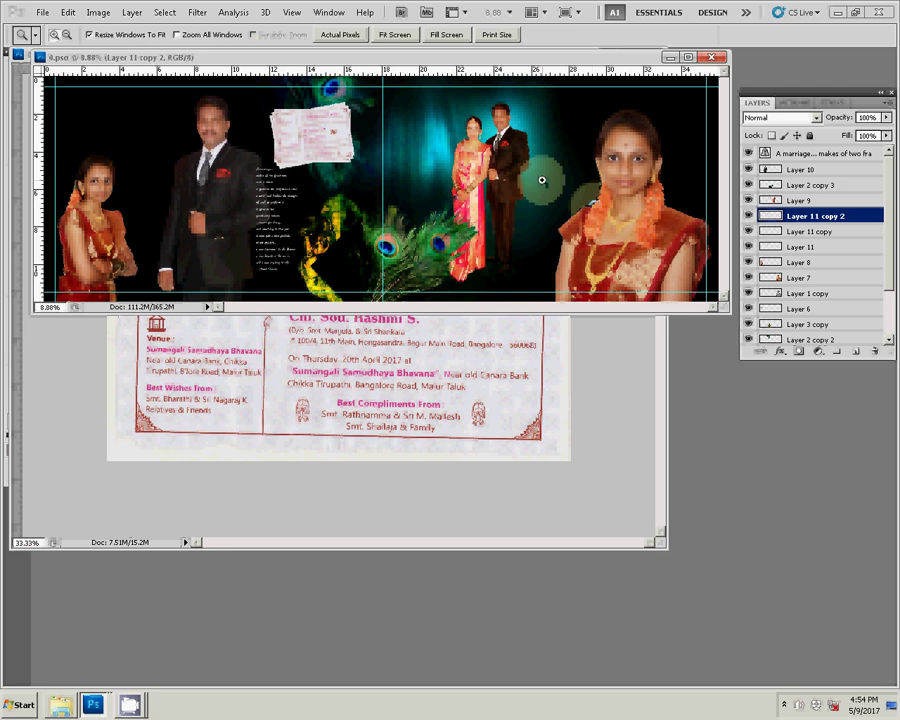
# Step: Close the scanned IMG.bmp without saving its changes
pyautogui.click(636, 513)
pyautogui.click(648, 55)
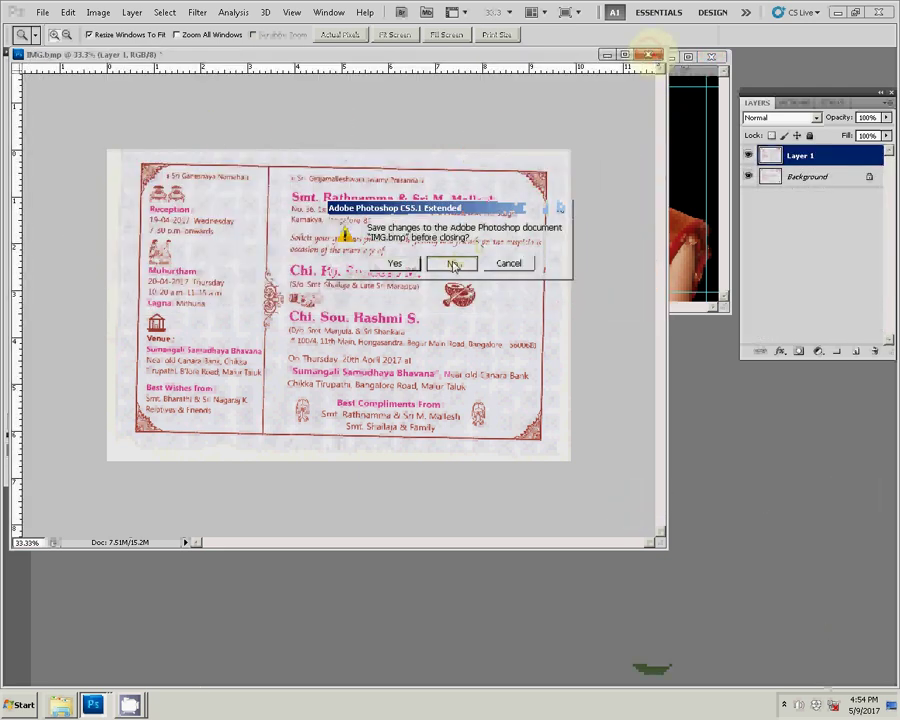
pyautogui.click(453, 265)
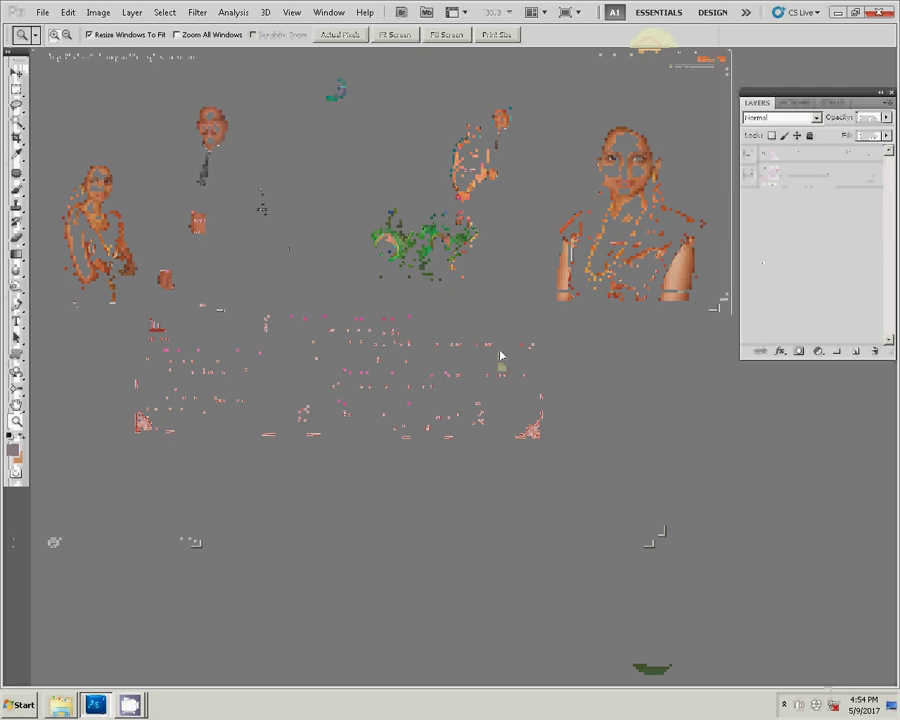
# Step: Close the album and confirm file 0 appears in the k5 folder
pyautogui.click(500, 355)
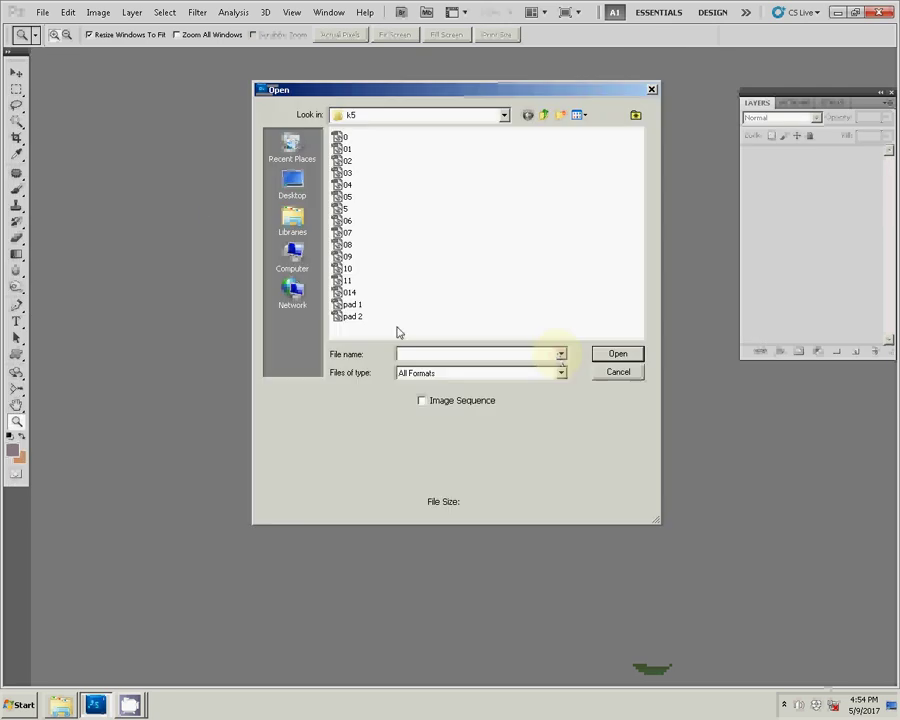
pyautogui.click(347, 161)
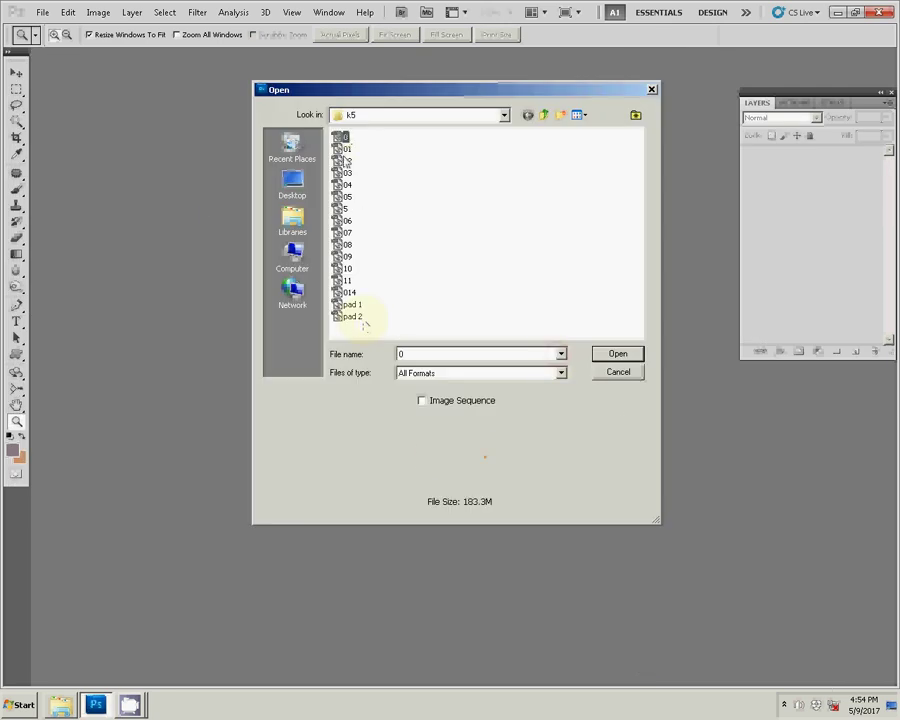
pyautogui.click(620, 372)
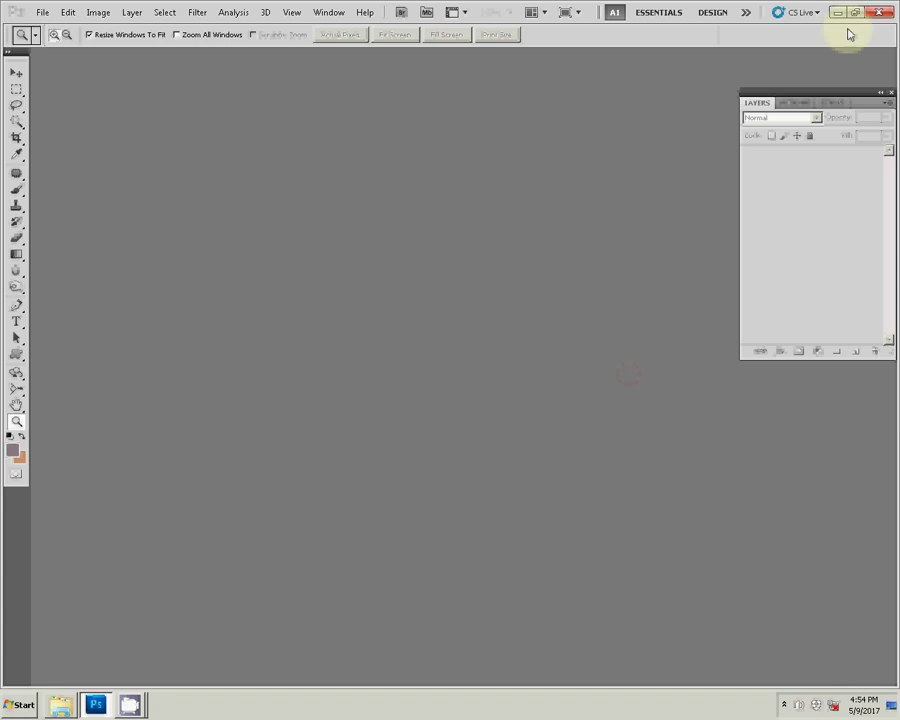
# Step: Bring up the Computer view and compare details of Local Disks (I:) and (H:)
pyautogui.click(61, 705)
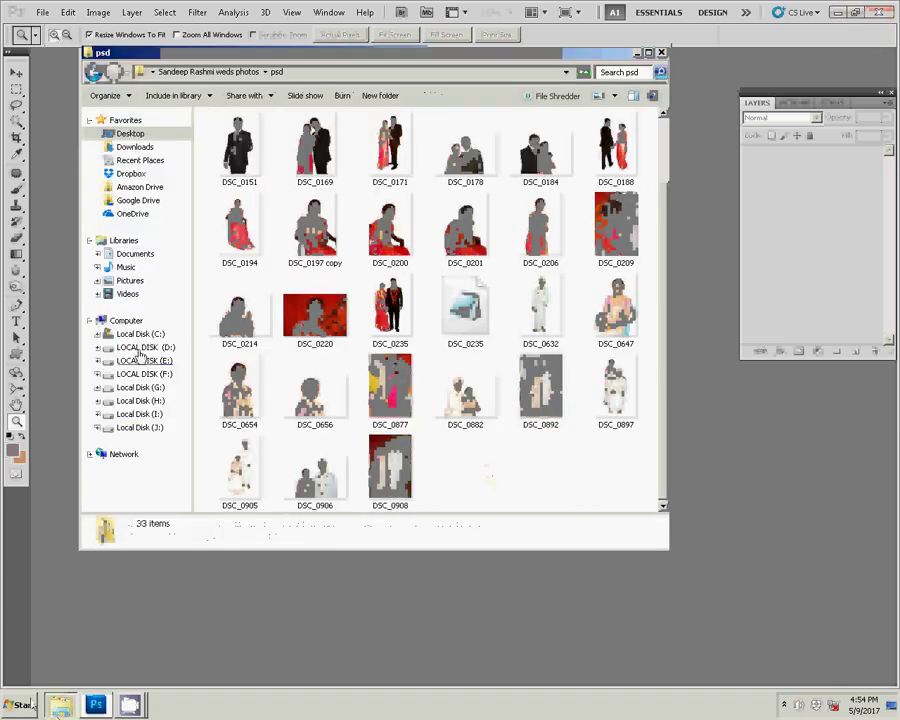
pyautogui.click(124, 320)
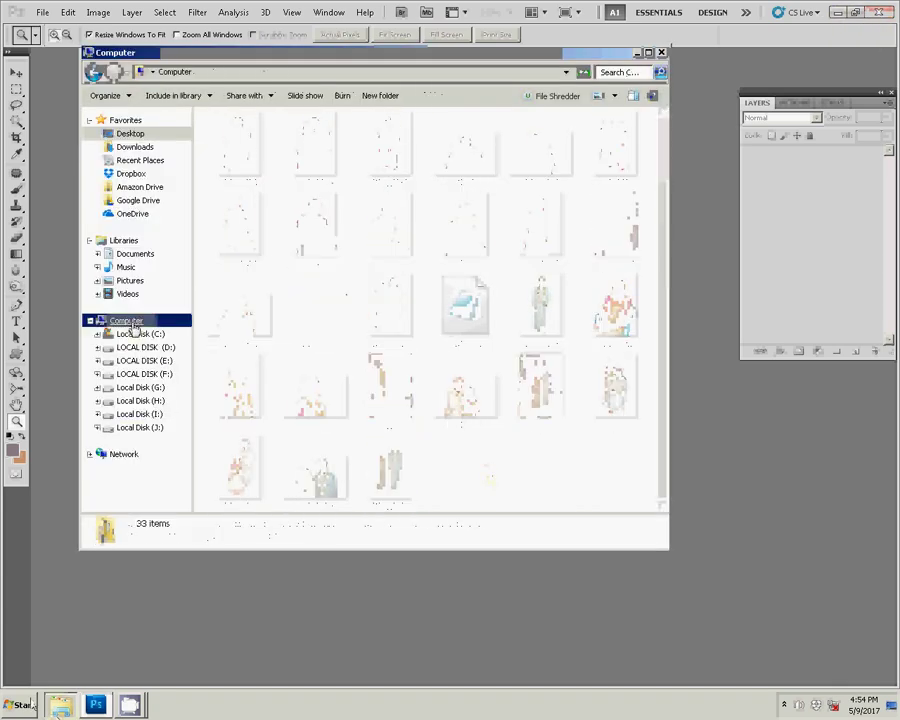
pyautogui.click(390, 373)
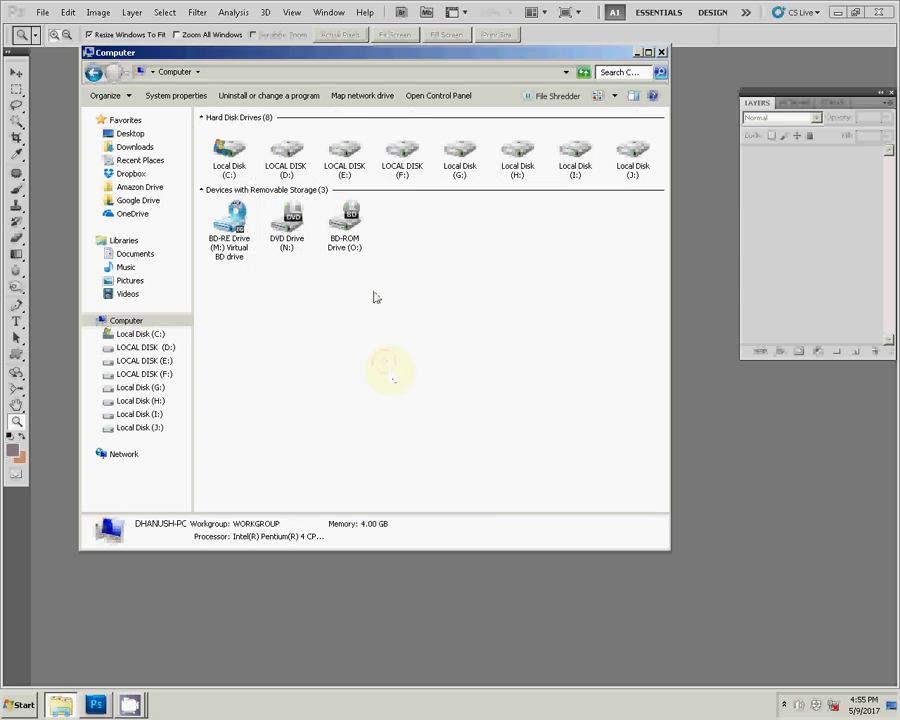
pyautogui.click(578, 157)
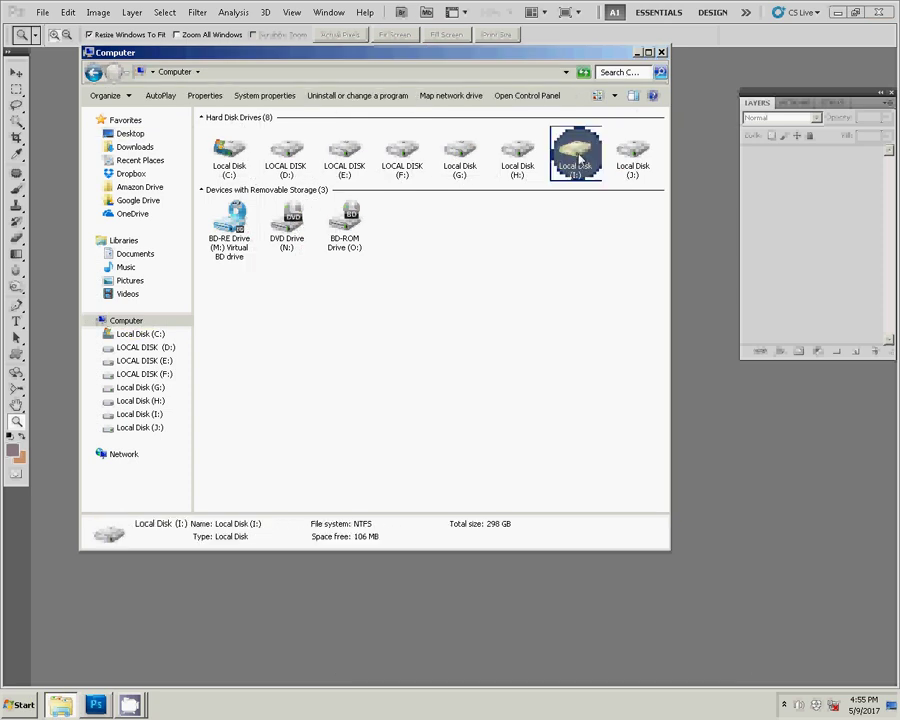
pyautogui.click(587, 285)
pyautogui.click(587, 285)
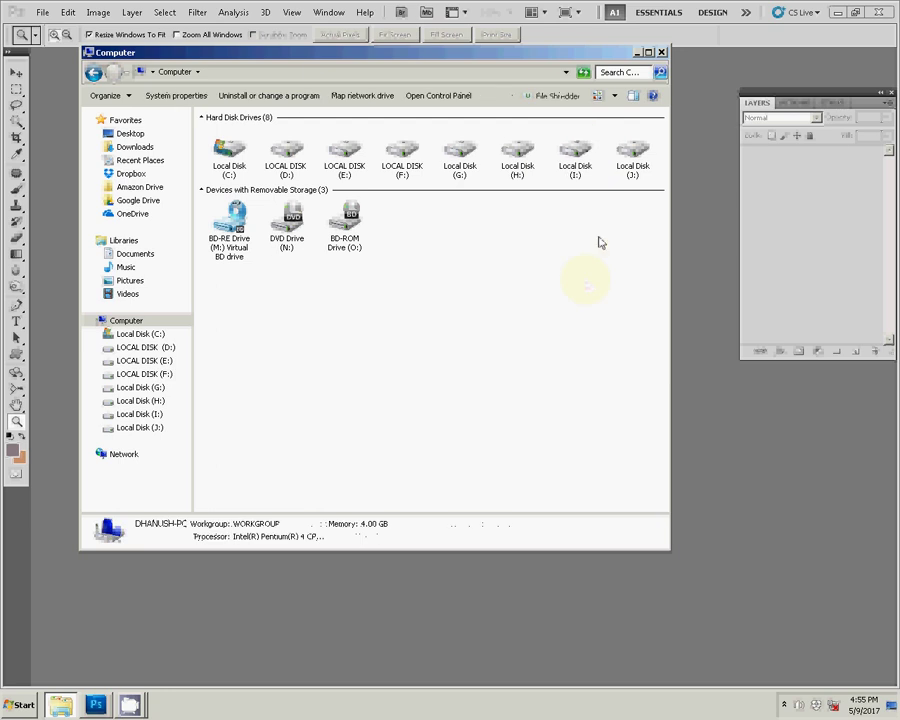
pyautogui.click(576, 157)
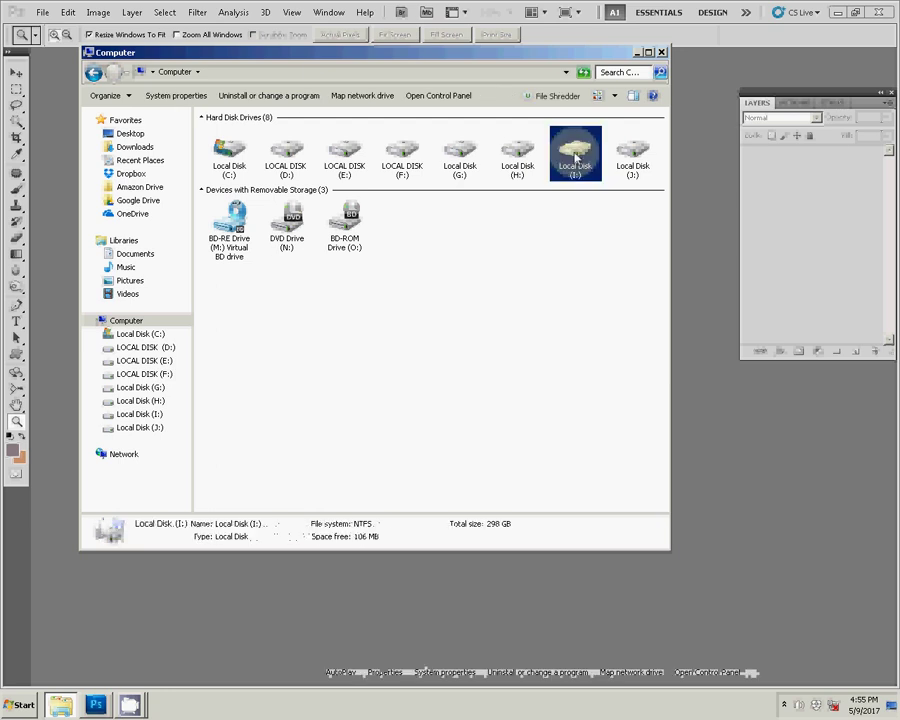
pyautogui.click(522, 158)
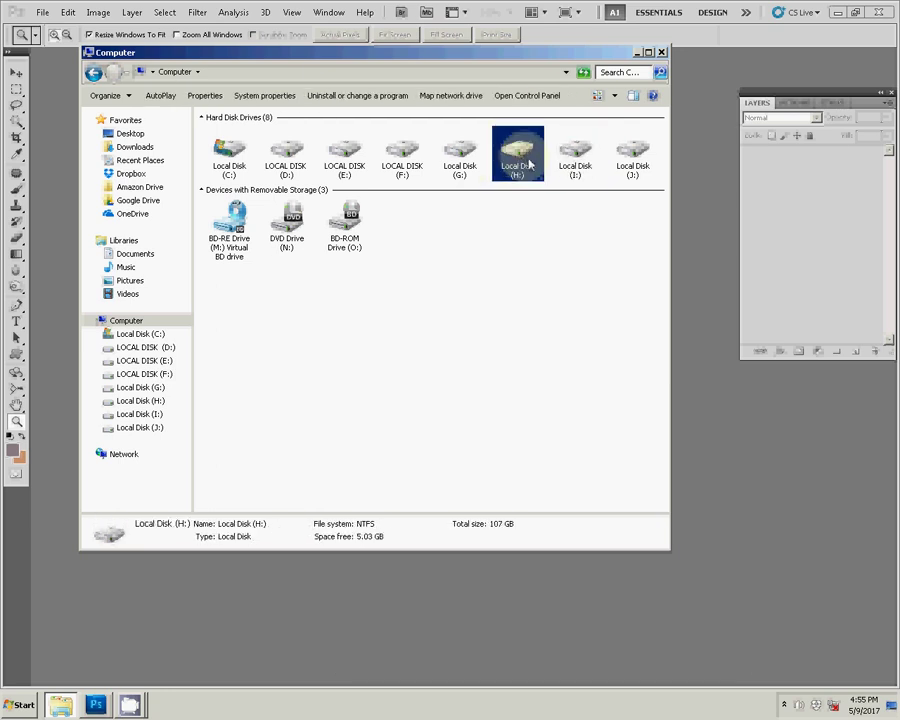
# Step: Open Local Disk (I:) to list its 31 items
pyautogui.click(564, 161)
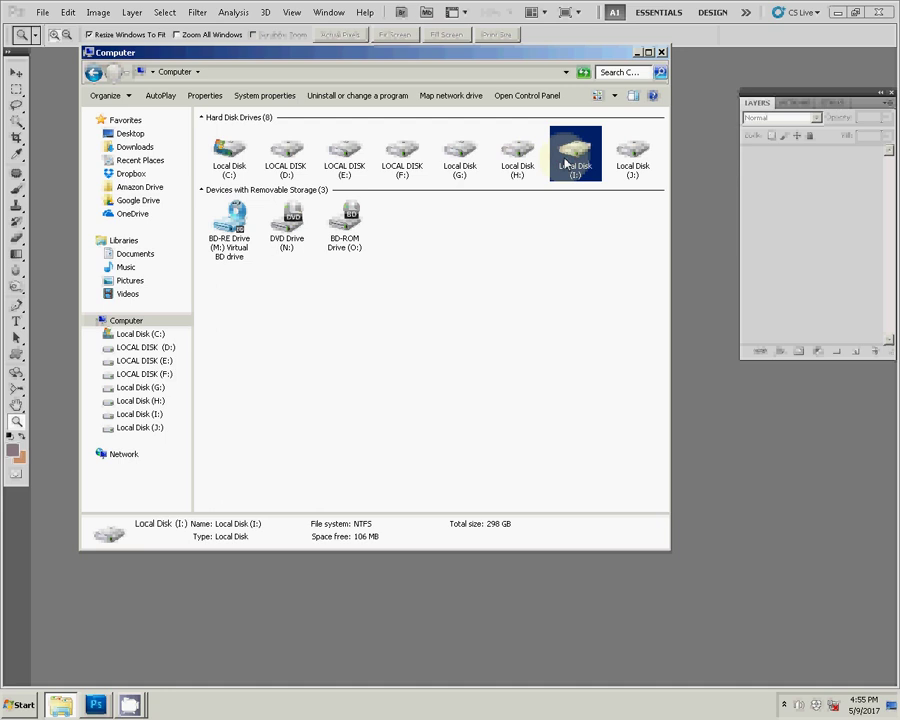
pyautogui.doubleClick(564, 161)
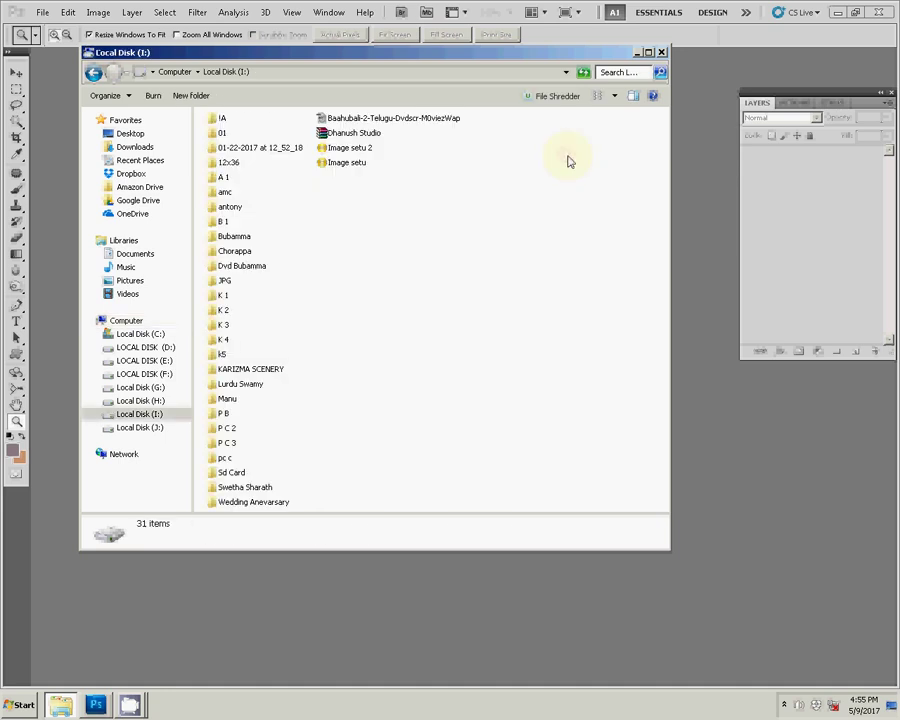
pyautogui.click(503, 233)
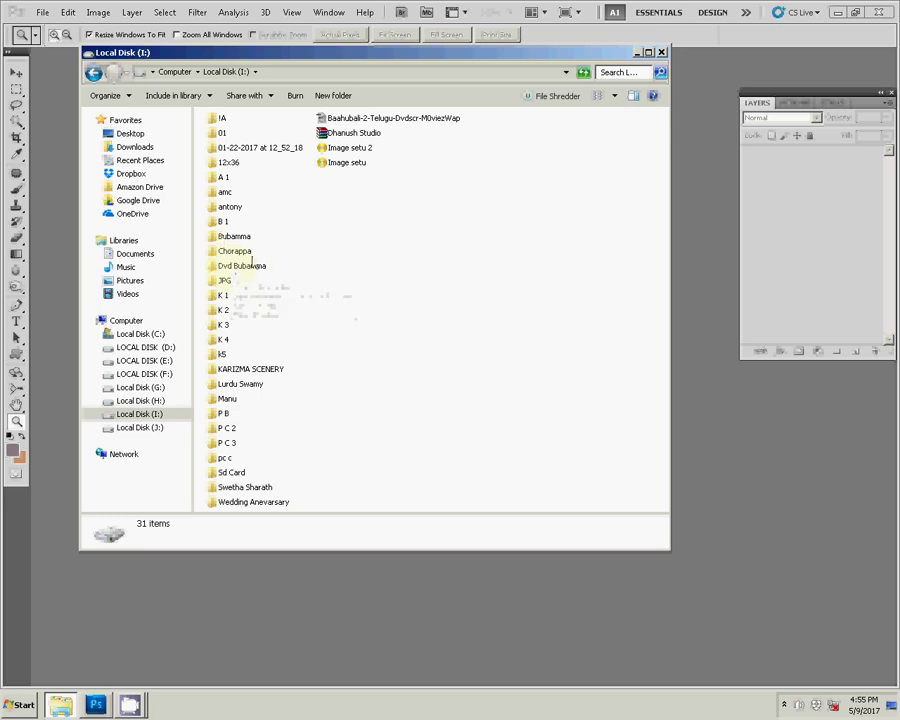
pyautogui.doubleClick(235, 251)
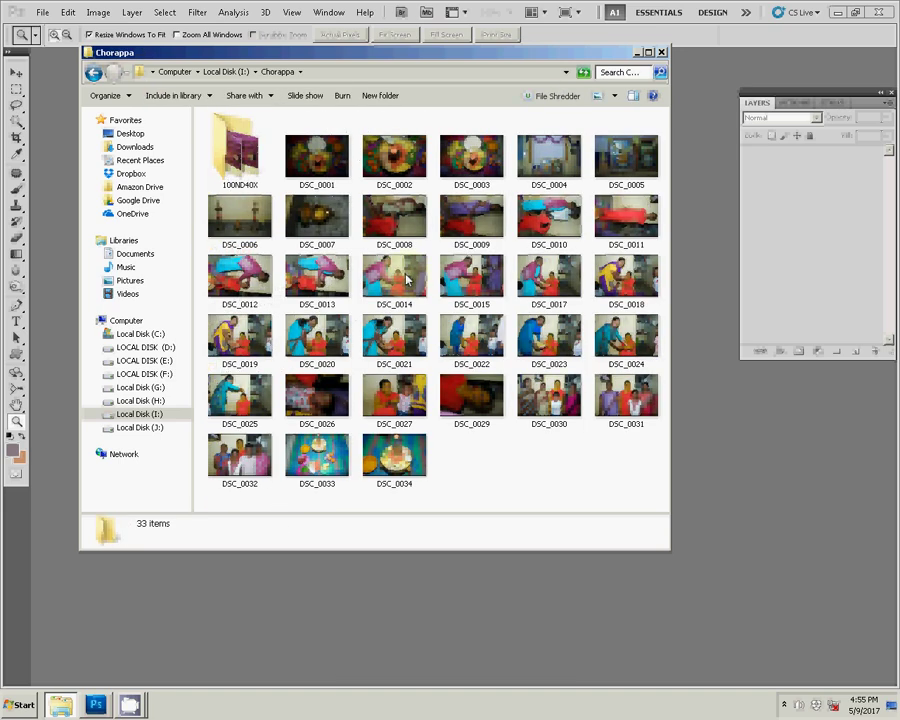
pyautogui.doubleClick(245, 186)
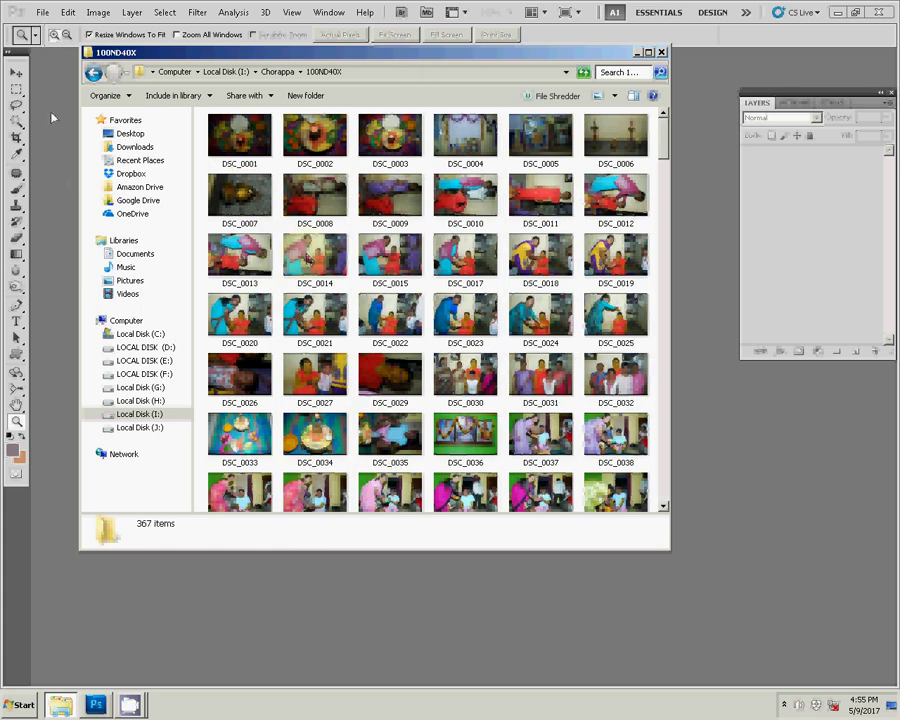
pyautogui.click(92, 74)
pyautogui.click(92, 74)
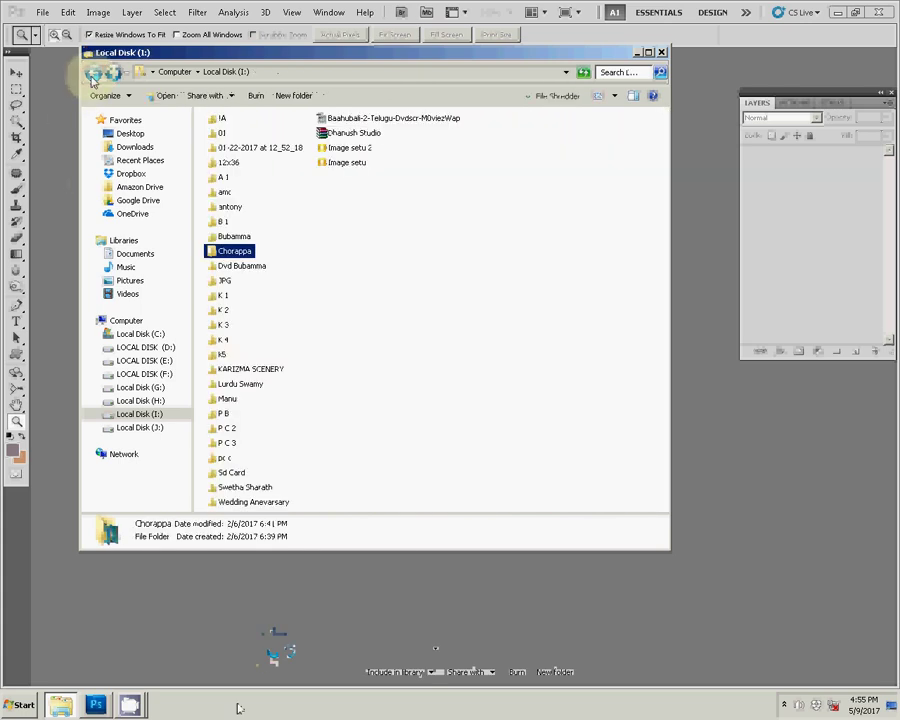
pyautogui.click(231, 167)
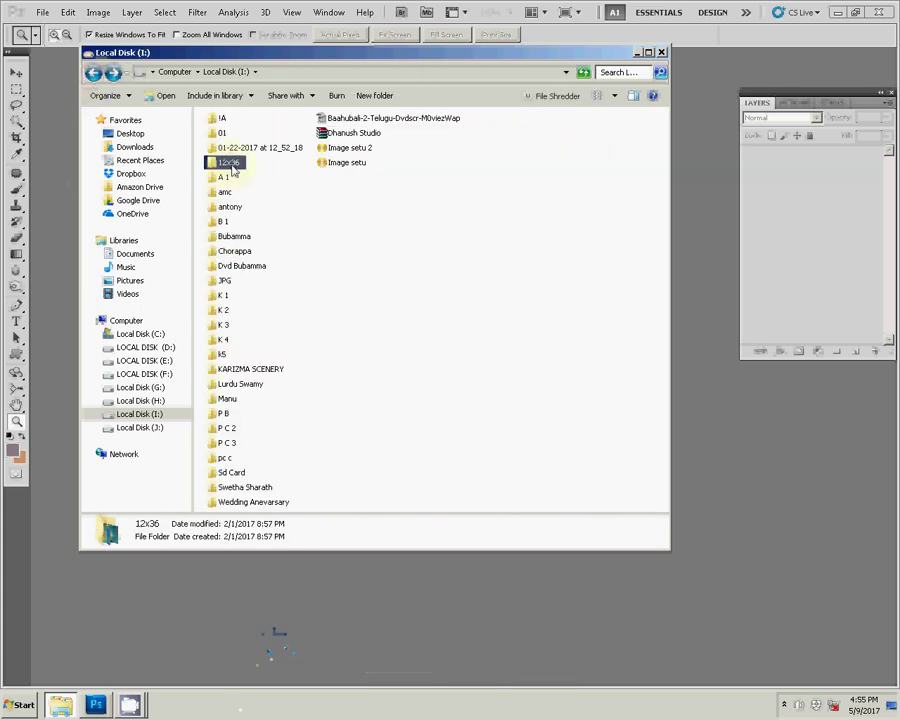
pyautogui.doubleClick(232, 164)
pyautogui.click(212, 134)
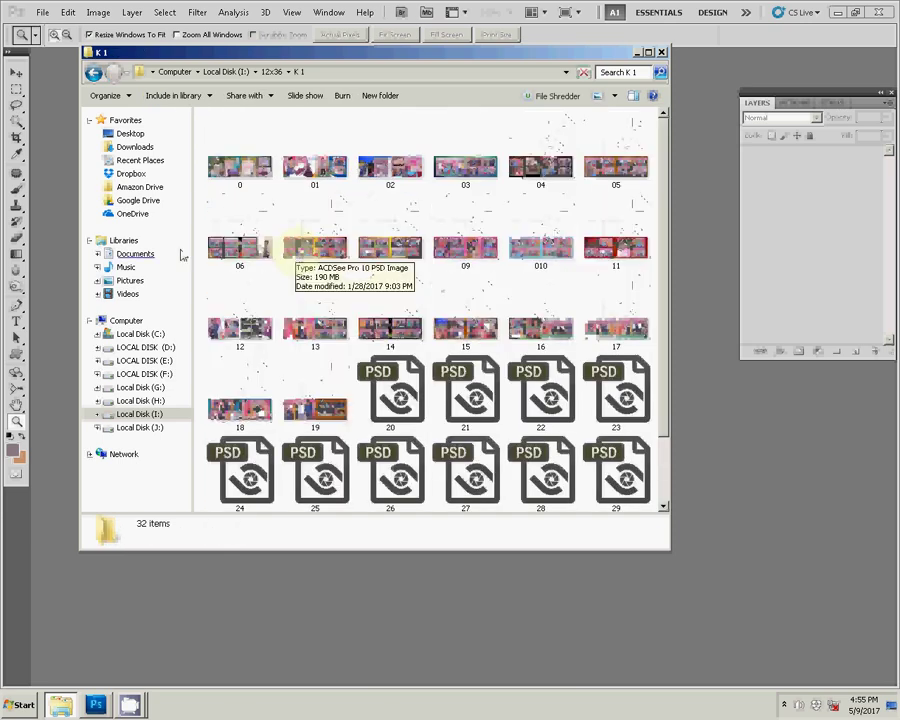
pyautogui.click(92, 73)
pyautogui.click(91, 74)
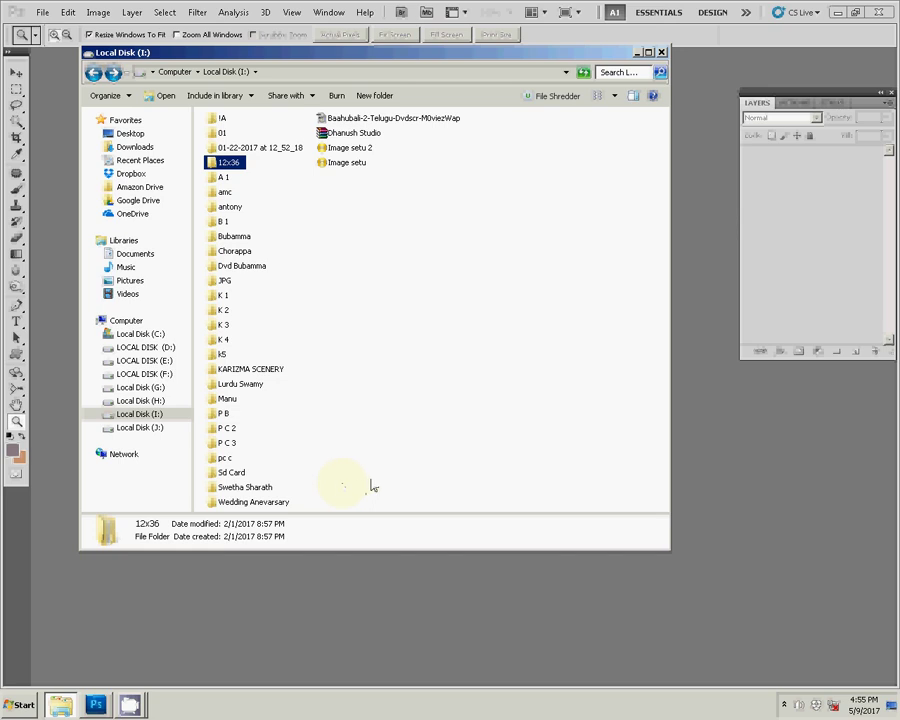
pyautogui.click(370, 252)
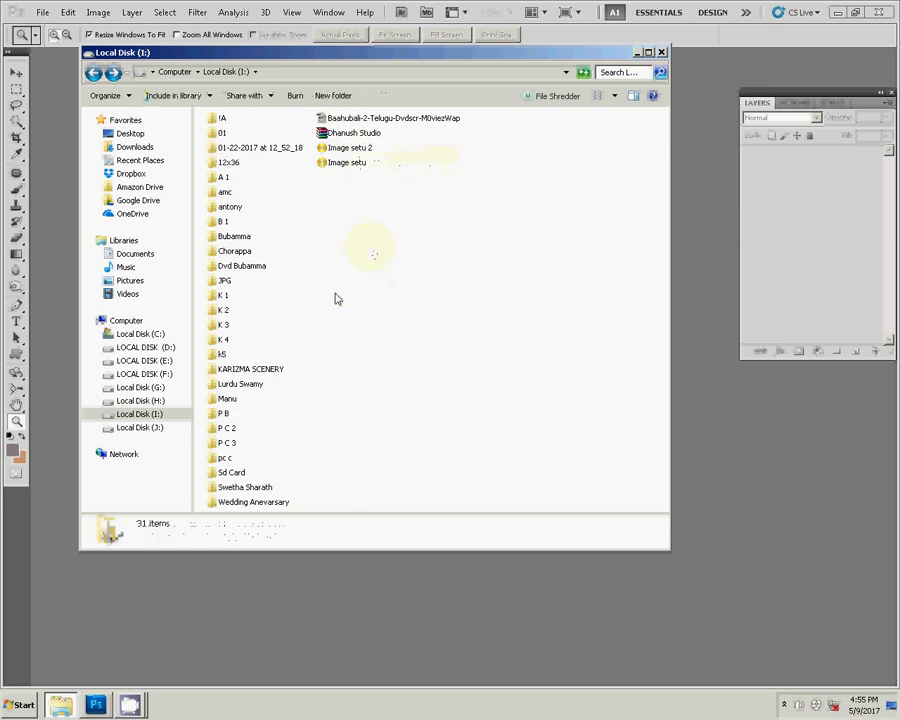
pyautogui.doubleClick(219, 358)
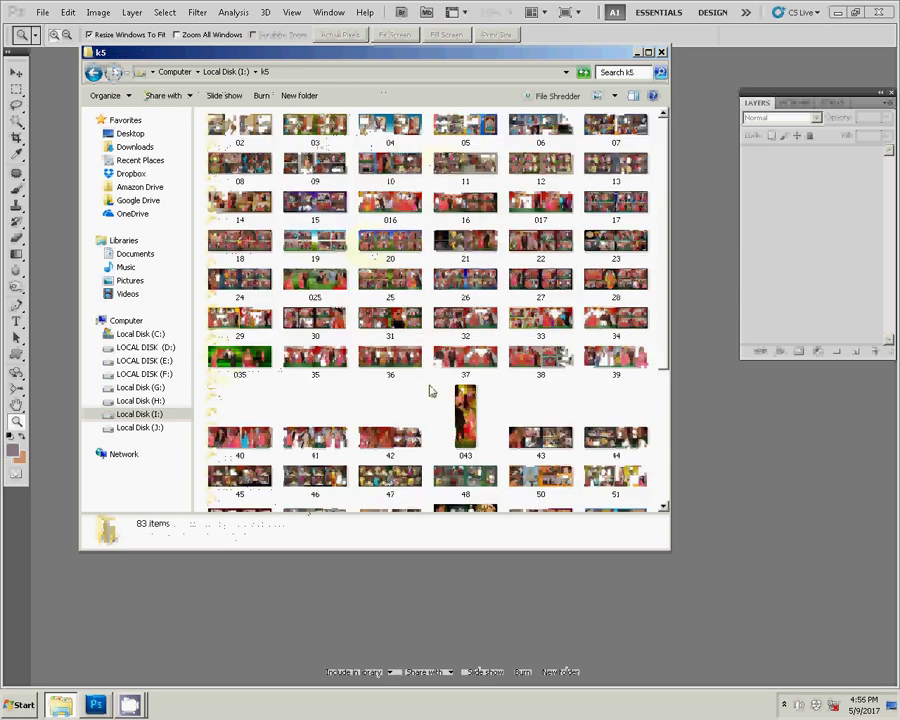
pyautogui.click(93, 73)
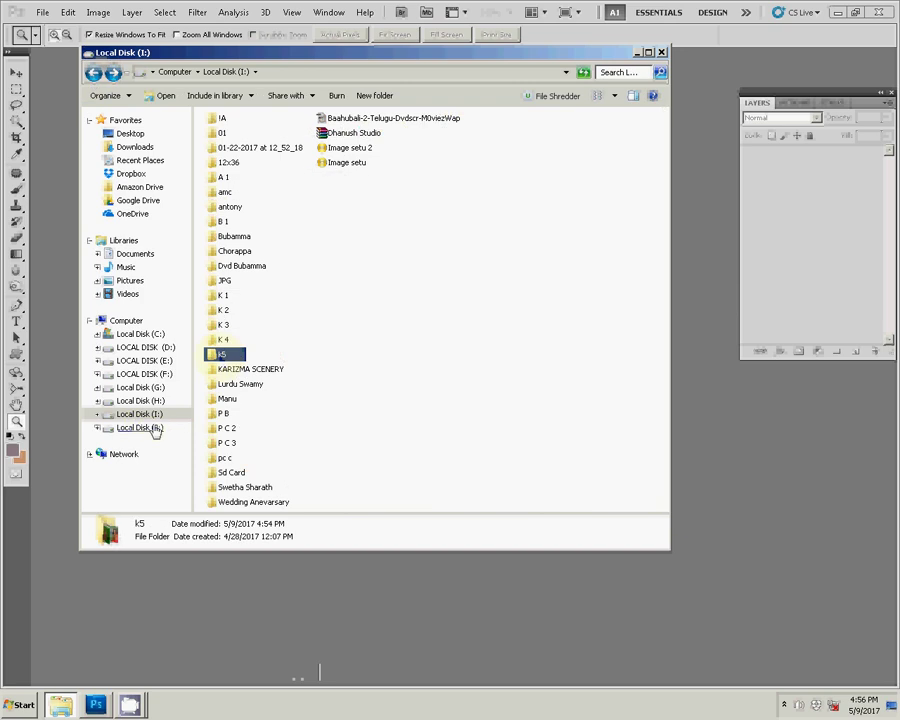
# Step: Open J:\k5 and inspect the details of PSD files 0 and 5
pyautogui.click(139, 427)
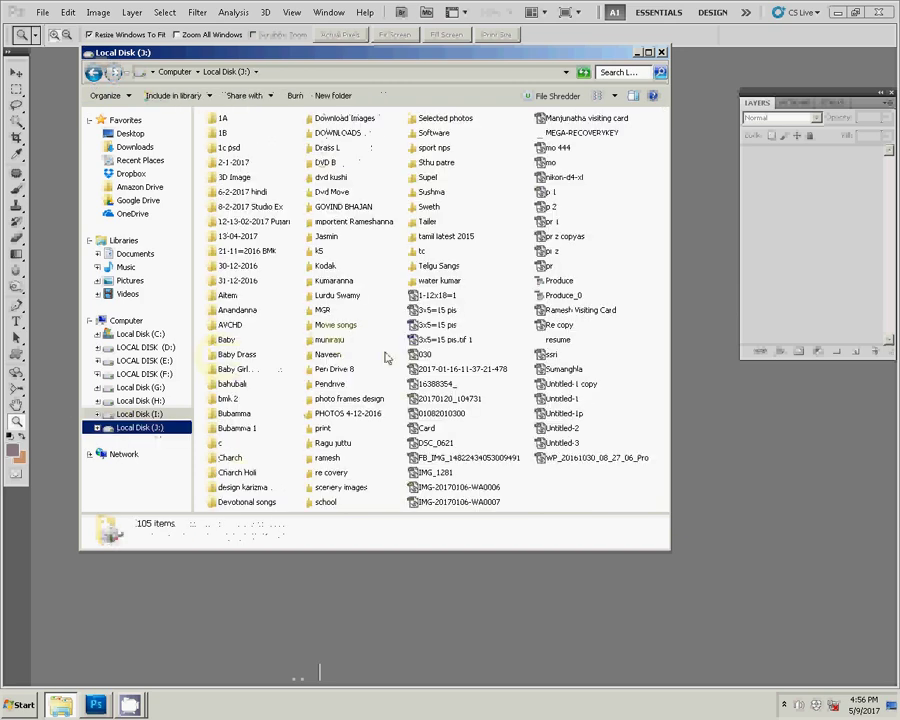
pyautogui.click(318, 253)
pyautogui.doubleClick(318, 253)
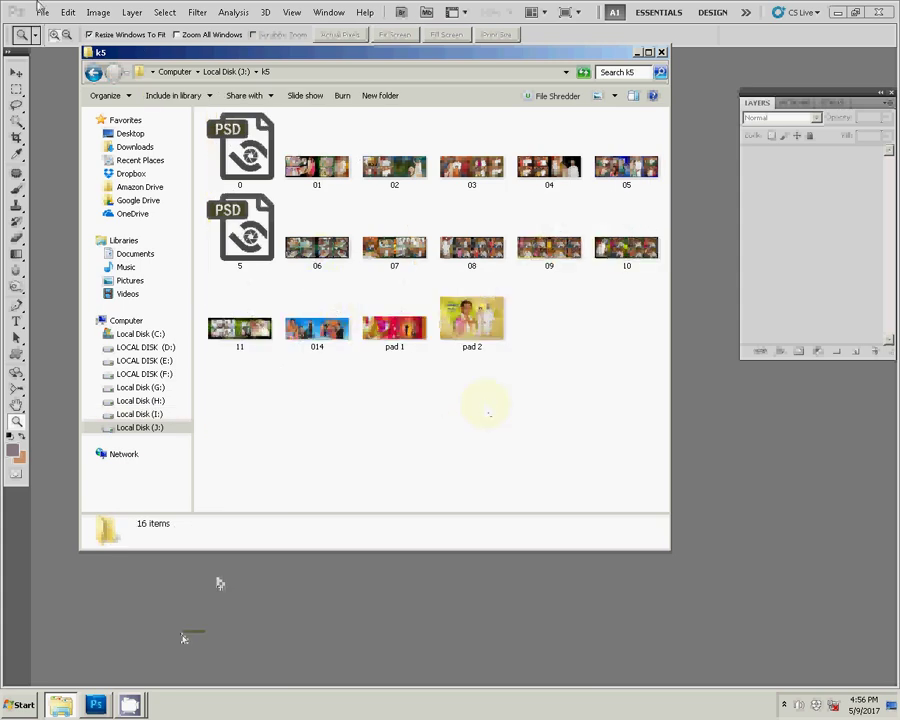
pyautogui.click(258, 172)
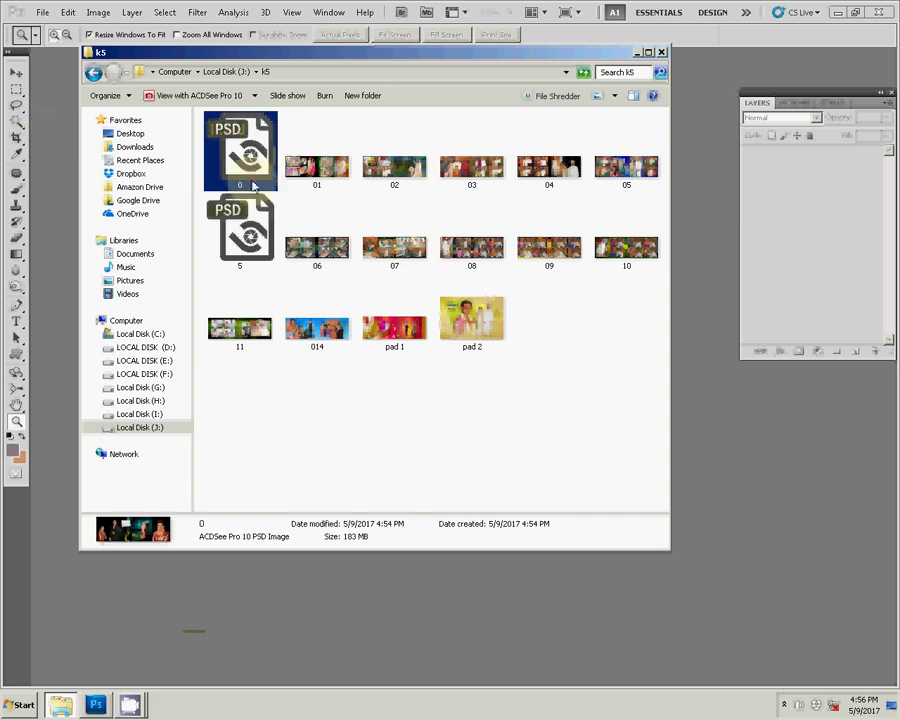
pyautogui.click(245, 232)
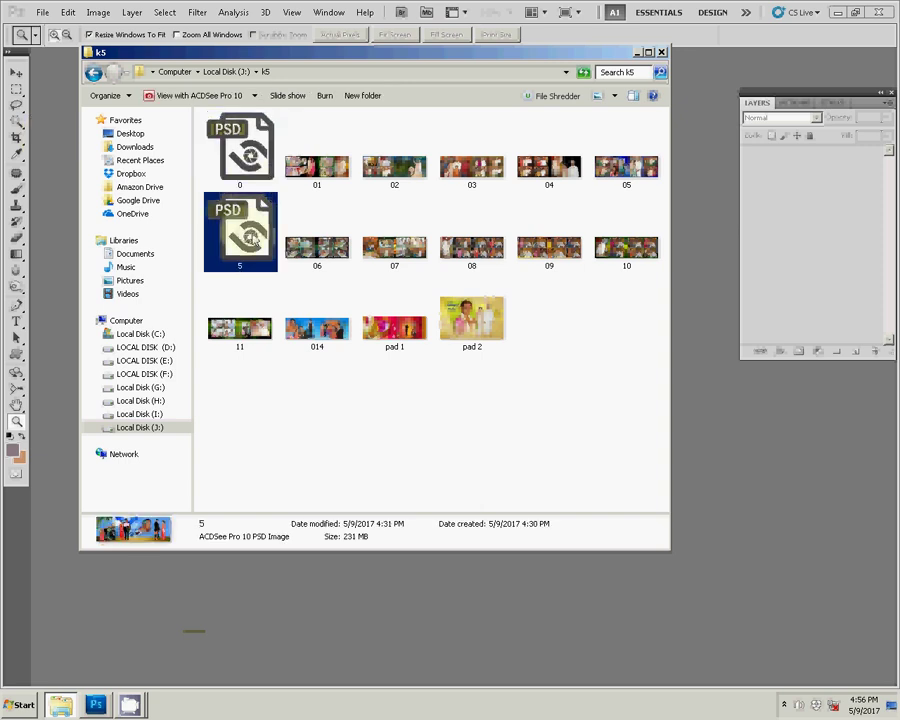
pyautogui.click(463, 465)
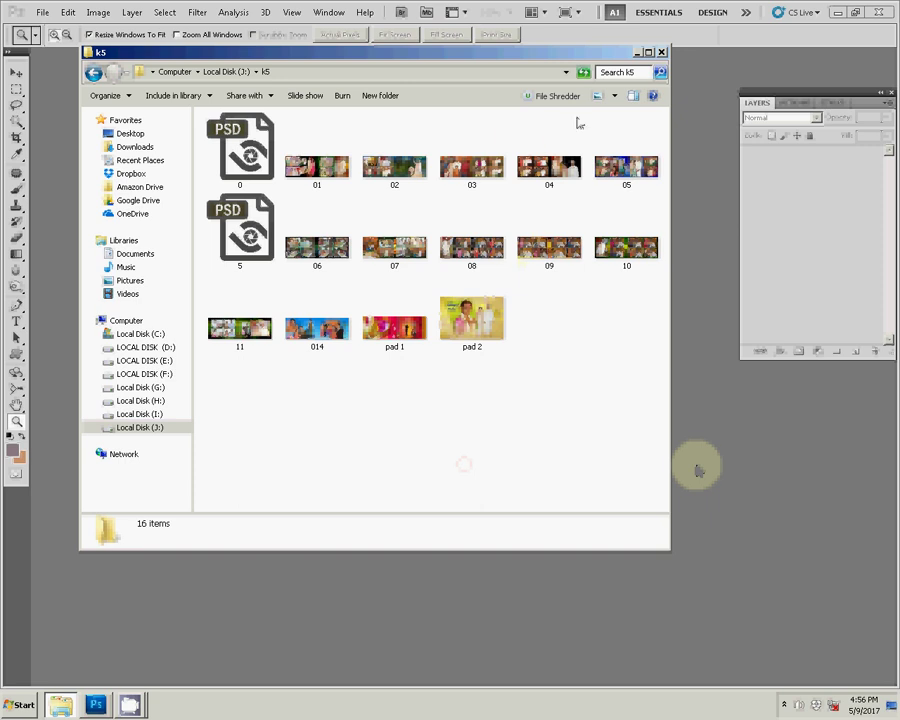
pyautogui.moveTo(130, 330)
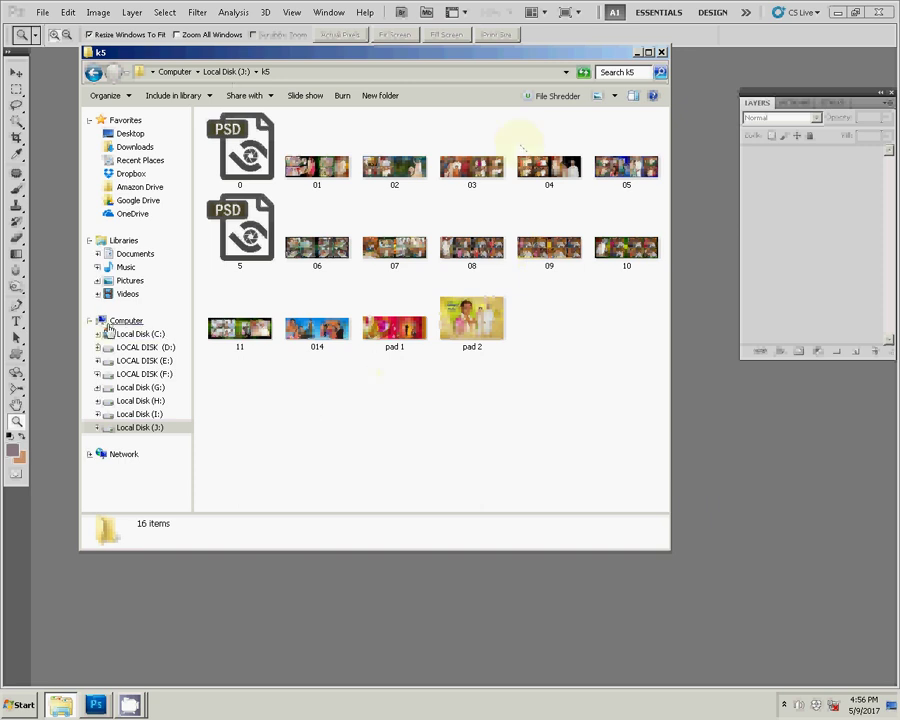
# Step: Browse Computer's drive list and open LOCAL DISK (D:) in Windows Explorer
pyautogui.click(102, 320)
pyautogui.click(285, 160)
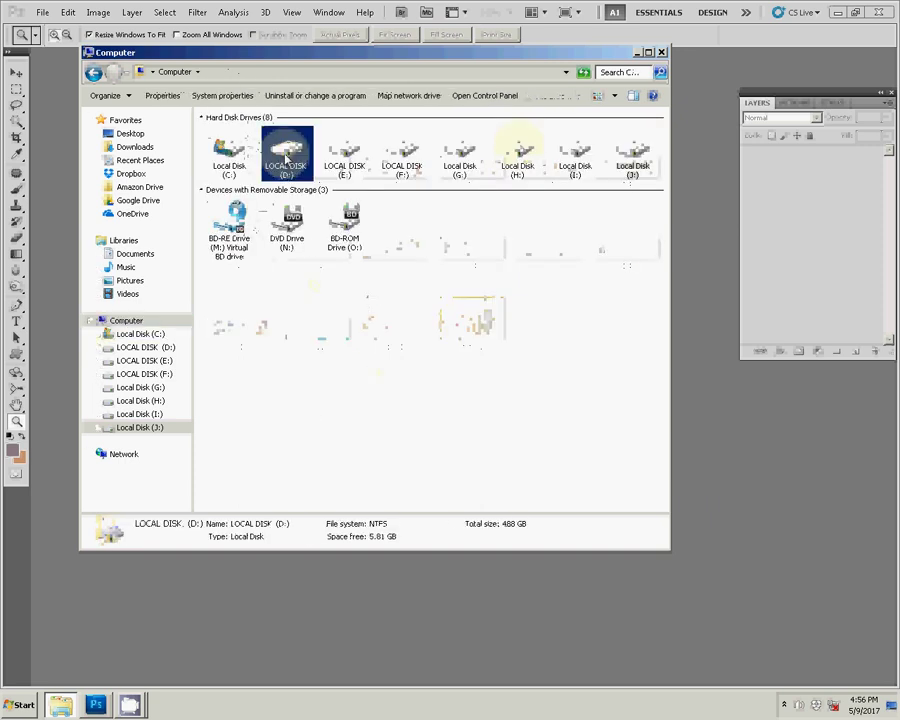
pyautogui.doubleClick(285, 158)
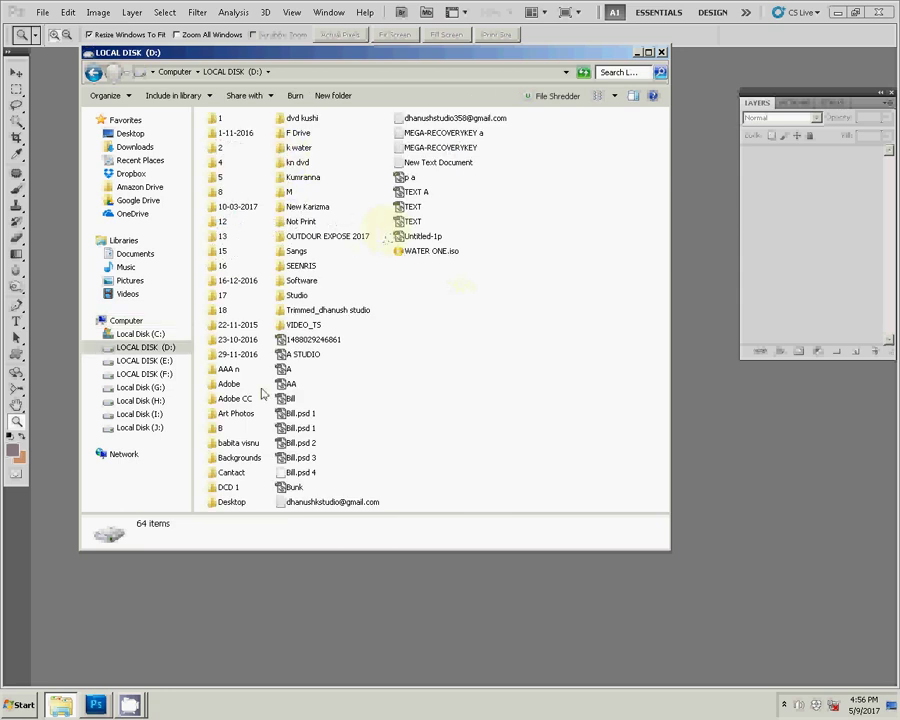
pyautogui.click(127, 320)
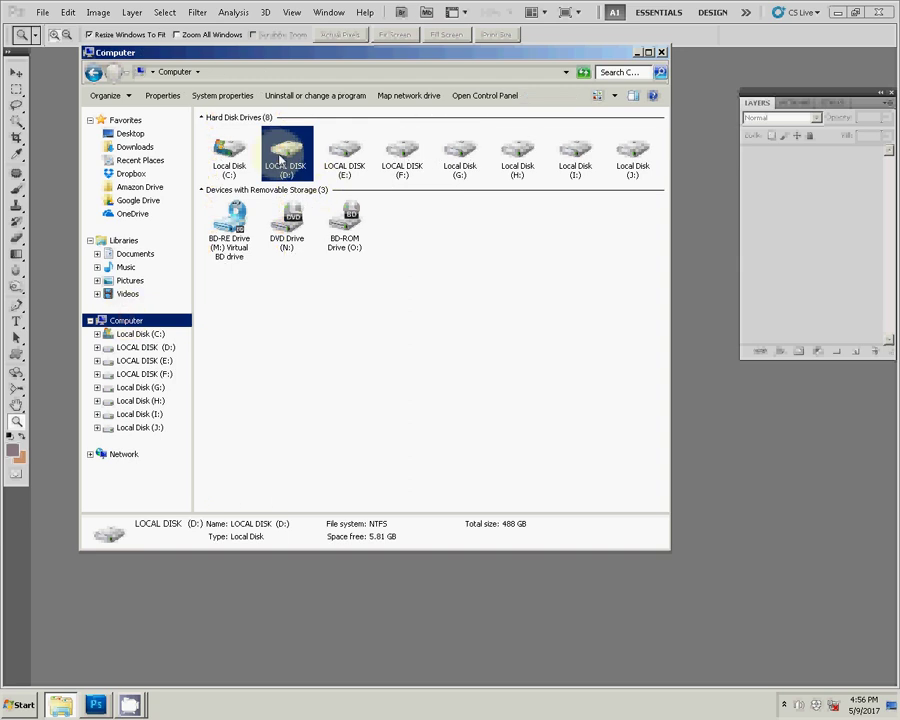
pyautogui.doubleClick(277, 158)
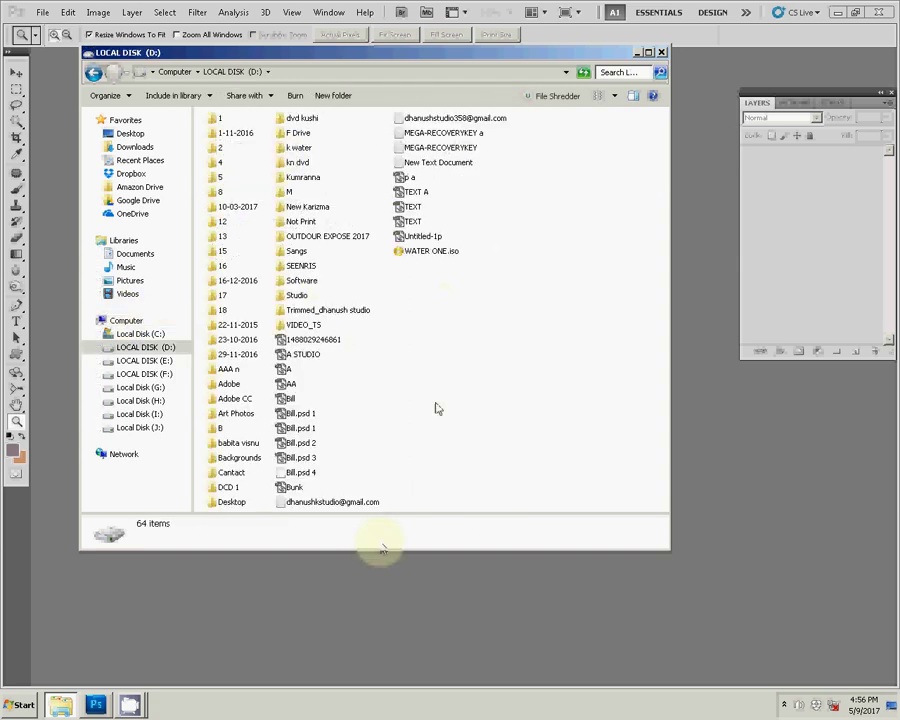
# Step: Inspect the Bill, Bill.psd 1, Bill.psd 2 and New Text Document files on D:
pyautogui.click(291, 399)
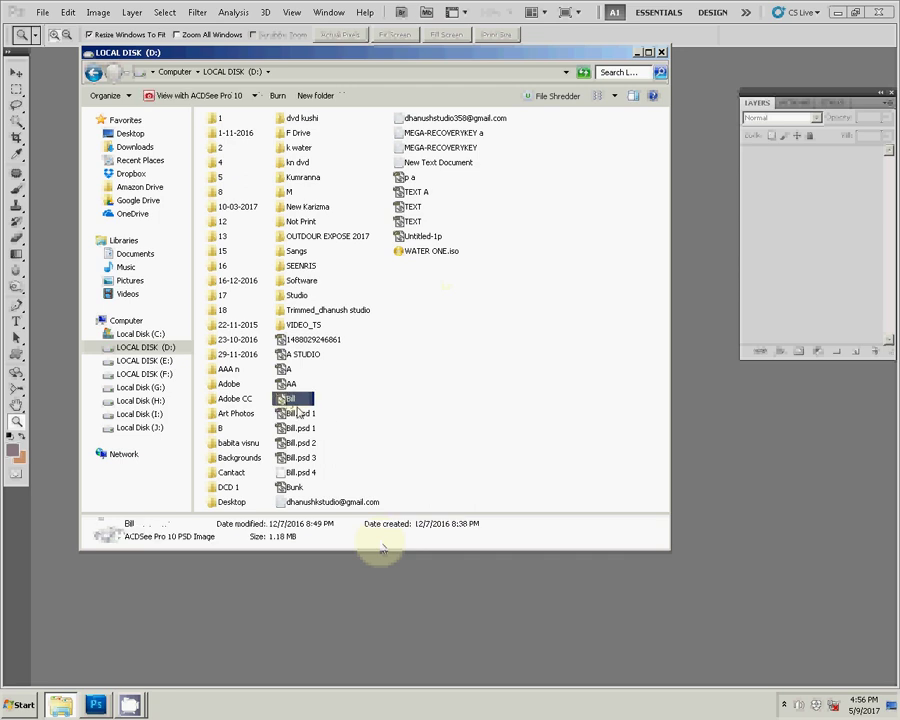
pyautogui.click(303, 415)
pyautogui.click(315, 430)
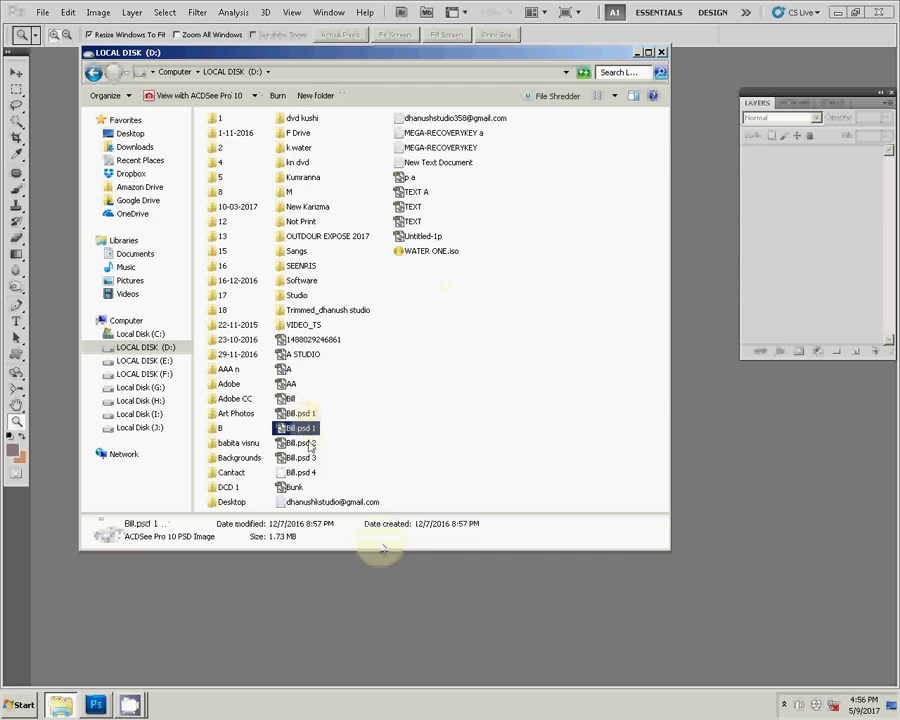
pyautogui.click(305, 443)
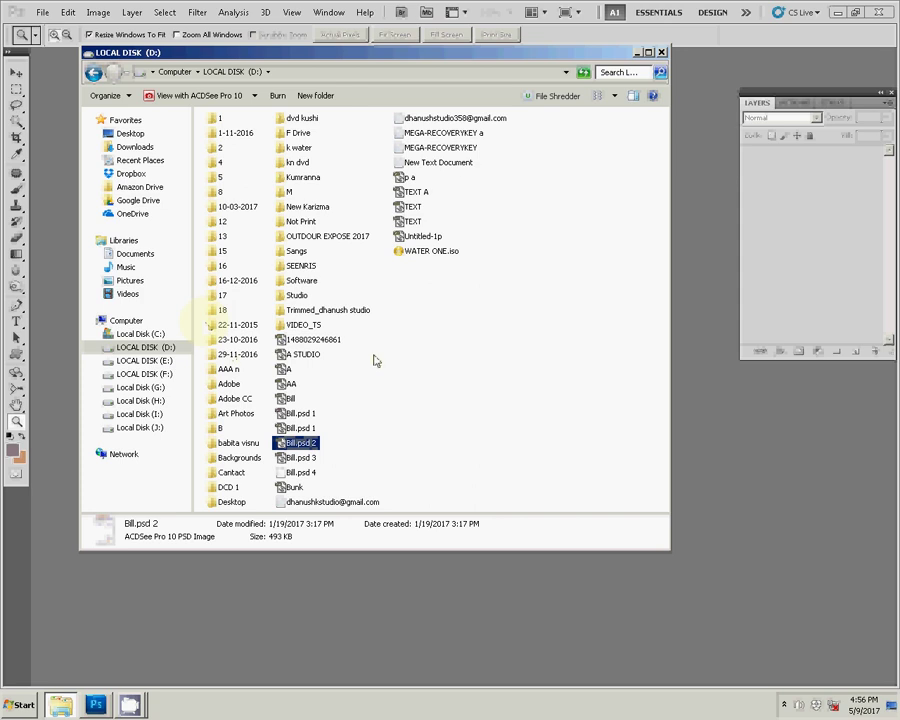
pyautogui.click(438, 162)
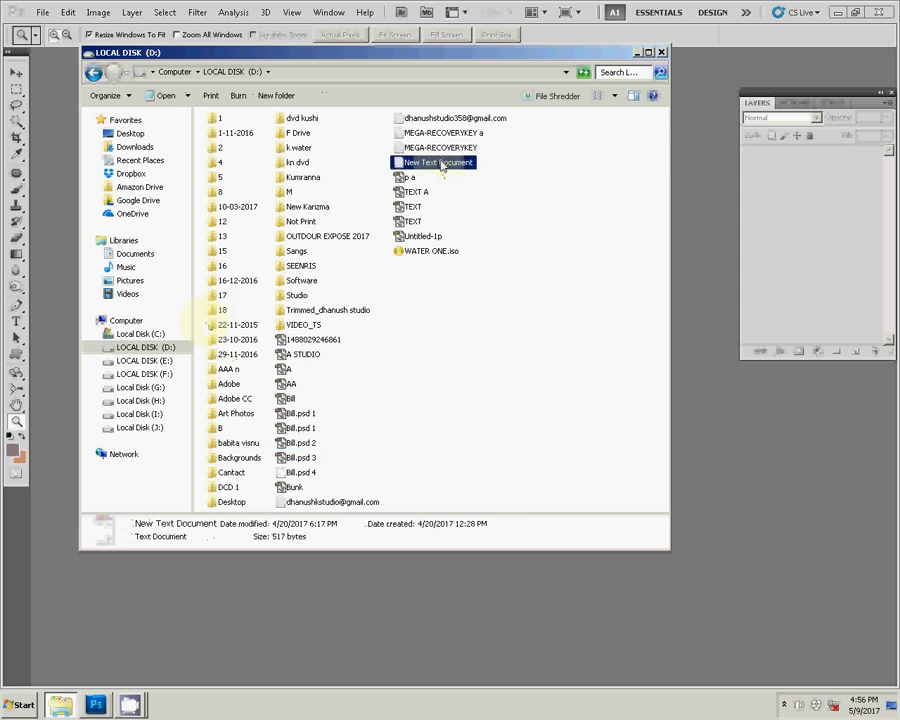
# Step: Open the VIDEO_TS folder, select VTS_01_4, and close the Explorer window
pyautogui.doubleClick(313, 326)
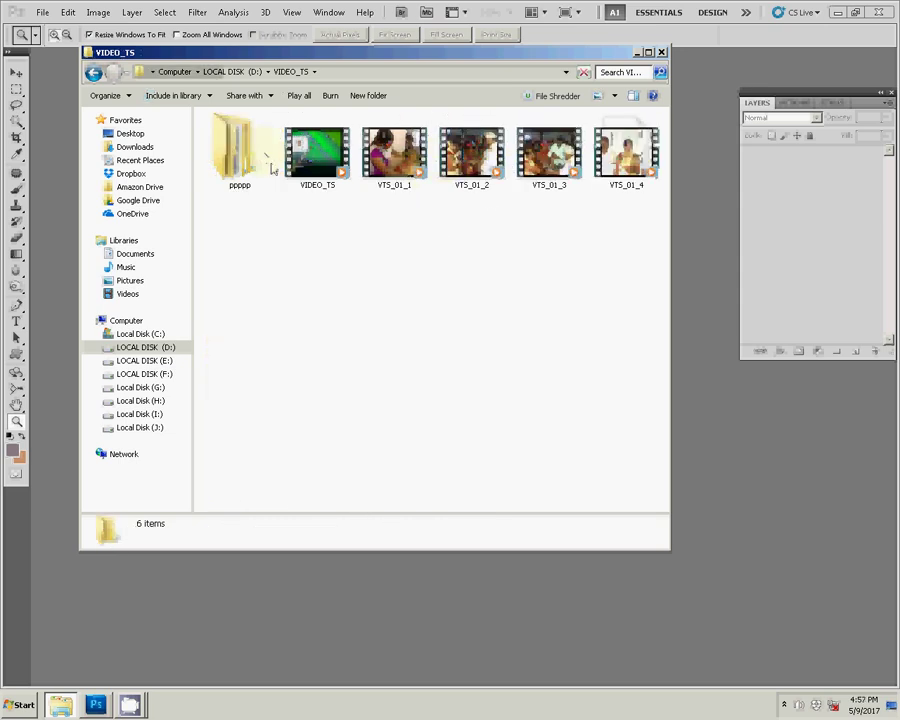
pyautogui.click(659, 176)
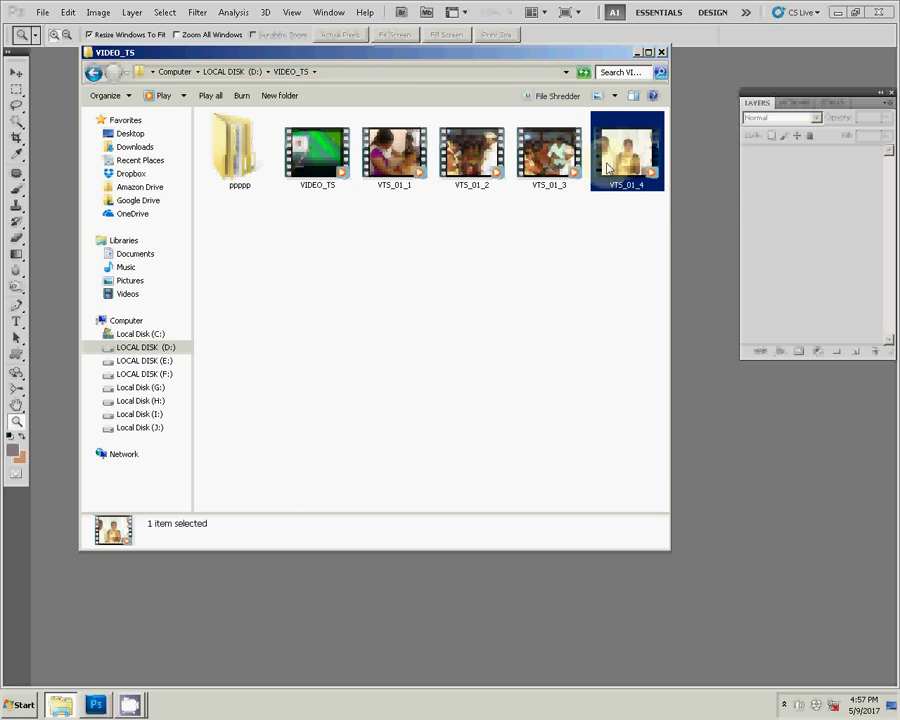
pyautogui.click(661, 53)
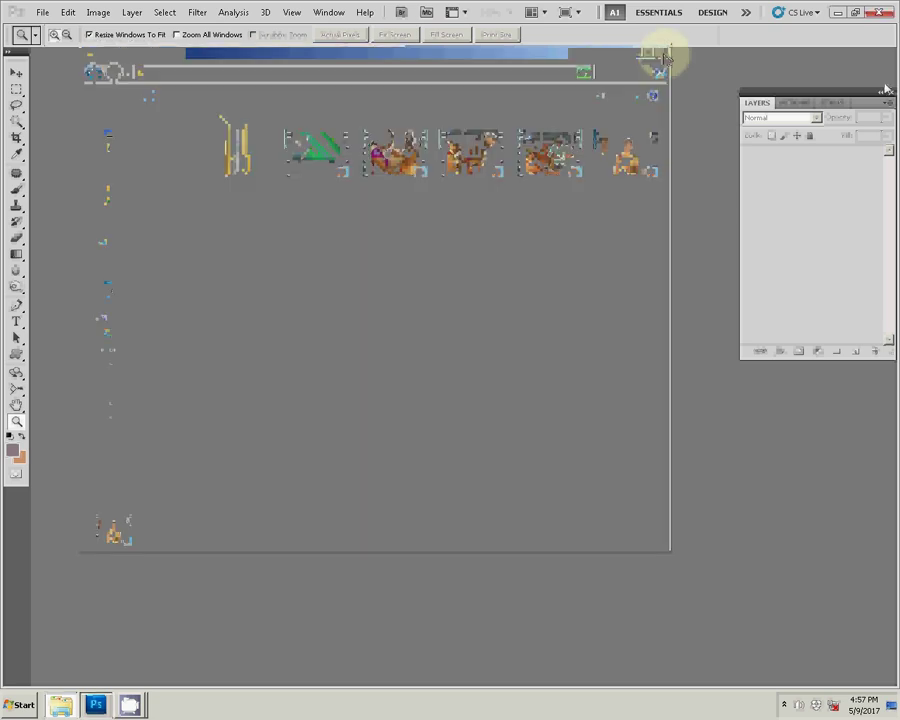